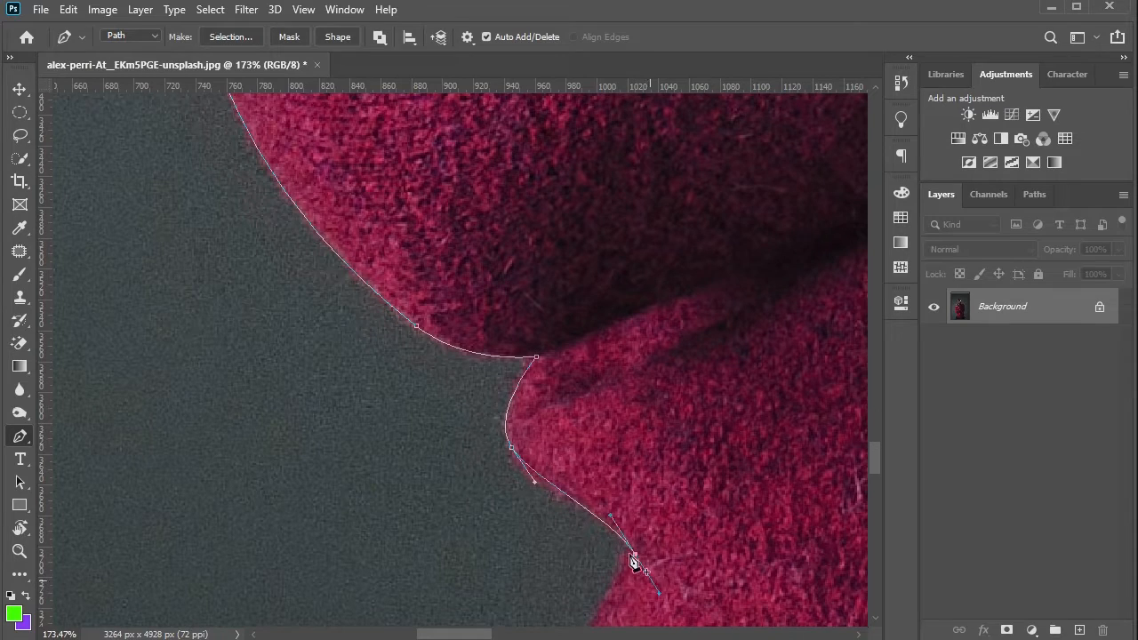
Continue the Pen tool path around the waist notch below the elbow and down the sweater's left edge.
{"action": "left_click", "coordinate": [634, 554], "text": "alt"}
{"action": "scroll", "coordinate": [635, 555], "scroll_direction": "down", "scroll_amount": 3}
{"action": "left_click_drag", "start_coordinate": [581, 528], "coordinate": [583, 579]}
{"action": "left_click", "coordinate": [582, 528], "text": "alt"}
{"action": "scroll", "coordinate": [580, 530], "scroll_direction": "down", "scroll_amount": 3}
{"action": "left_click_drag", "start_coordinate": [544, 517], "coordinate": [546, 560]}
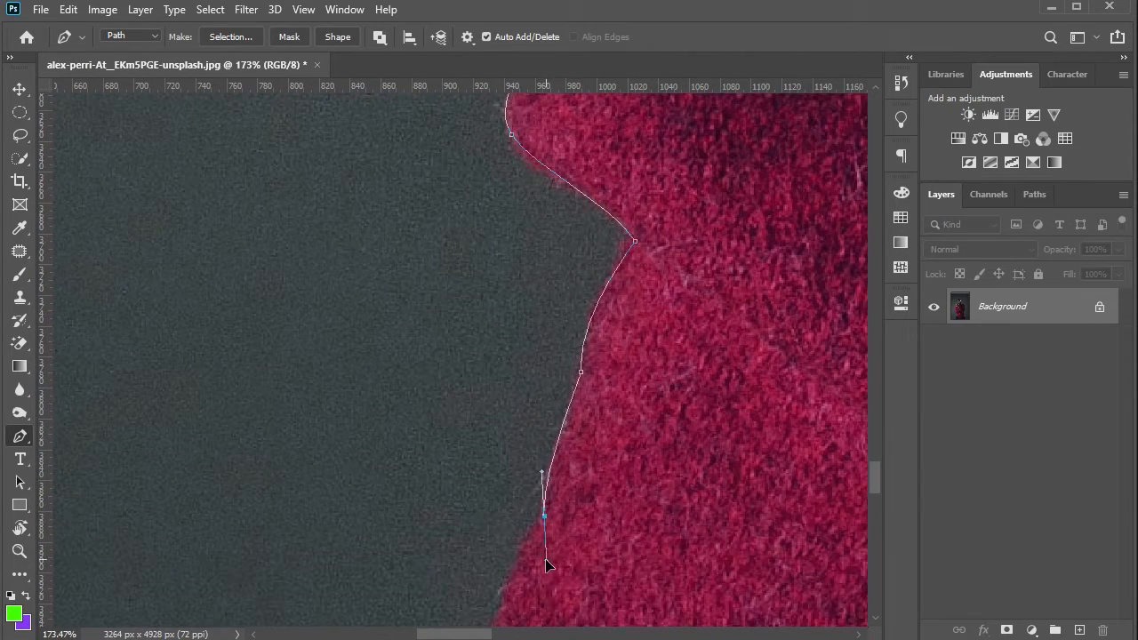
Extend the path down the sweater's lower left edge to the corner of the ribbed hem.
{"action": "scroll", "coordinate": [545, 516], "scroll_direction": "down", "scroll_amount": 3}
{"action": "left_click_drag", "start_coordinate": [488, 490], "coordinate": [472, 592]}
{"action": "scroll", "coordinate": [474, 587], "scroll_direction": "down", "scroll_amount": 2}
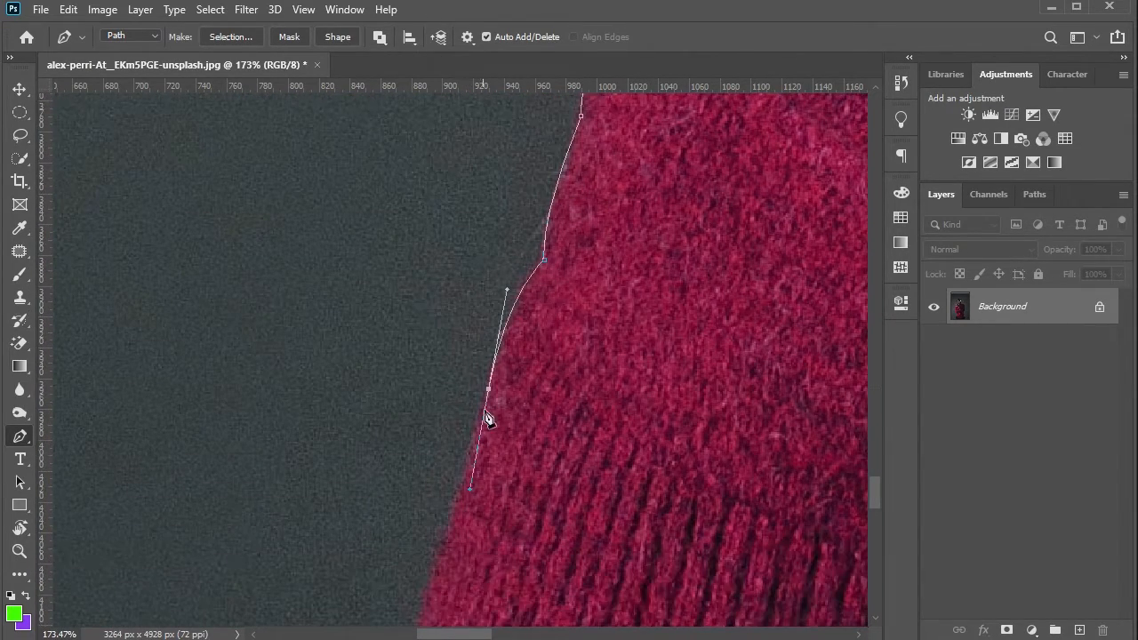
{"action": "left_click", "coordinate": [489, 391], "text": "alt"}
{"action": "scroll", "coordinate": [490, 393], "scroll_direction": "down", "scroll_amount": 1}
{"action": "scroll", "coordinate": [490, 392], "scroll_direction": "down", "scroll_amount": 3}
{"action": "left_click_drag", "start_coordinate": [417, 482], "coordinate": [449, 551]}
Trace the path around the hem's left corner and along the first half of the ribbed bottom edge.
{"action": "scroll", "coordinate": [452, 526], "scroll_direction": "down", "scroll_amount": 3}
{"action": "left_click_drag", "start_coordinate": [595, 476], "coordinate": [811, 622]}
{"action": "scroll", "coordinate": [754, 554], "scroll_direction": "right", "scroll_amount": 3}
{"action": "left_click", "coordinate": [382, 475], "text": "alt"}
{"action": "scroll", "coordinate": [382, 475], "scroll_direction": "down", "scroll_amount": 2}
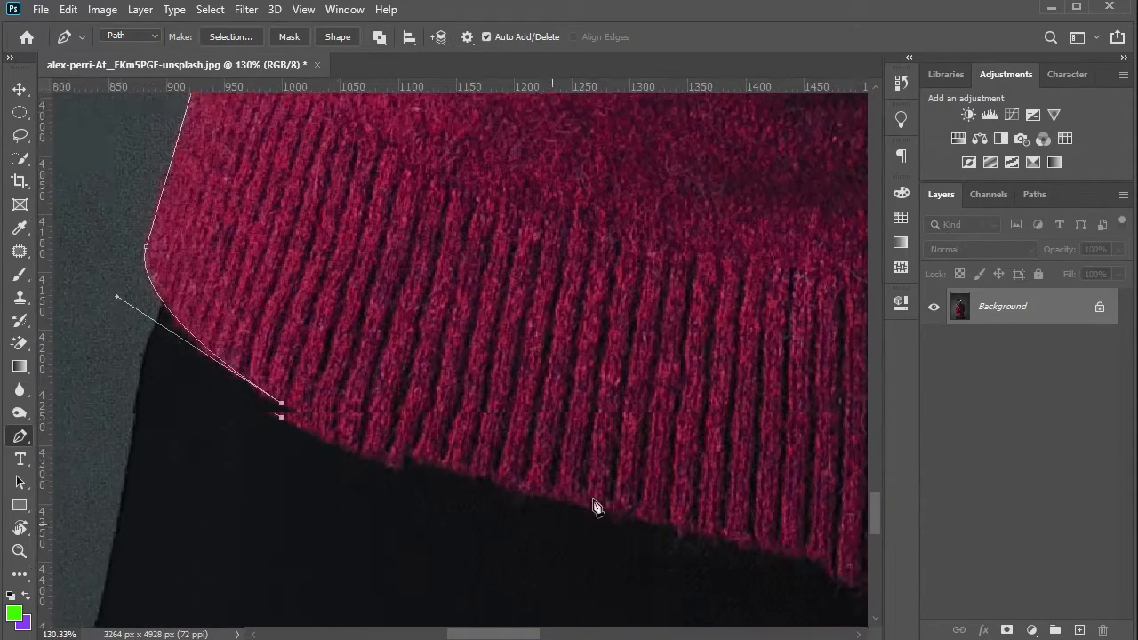
{"action": "left_click_drag", "start_coordinate": [564, 491], "coordinate": [788, 521]}
{"action": "left_click", "coordinate": [809, 547]}
{"action": "scroll", "coordinate": [795, 552], "scroll_direction": "right", "scroll_amount": 4}
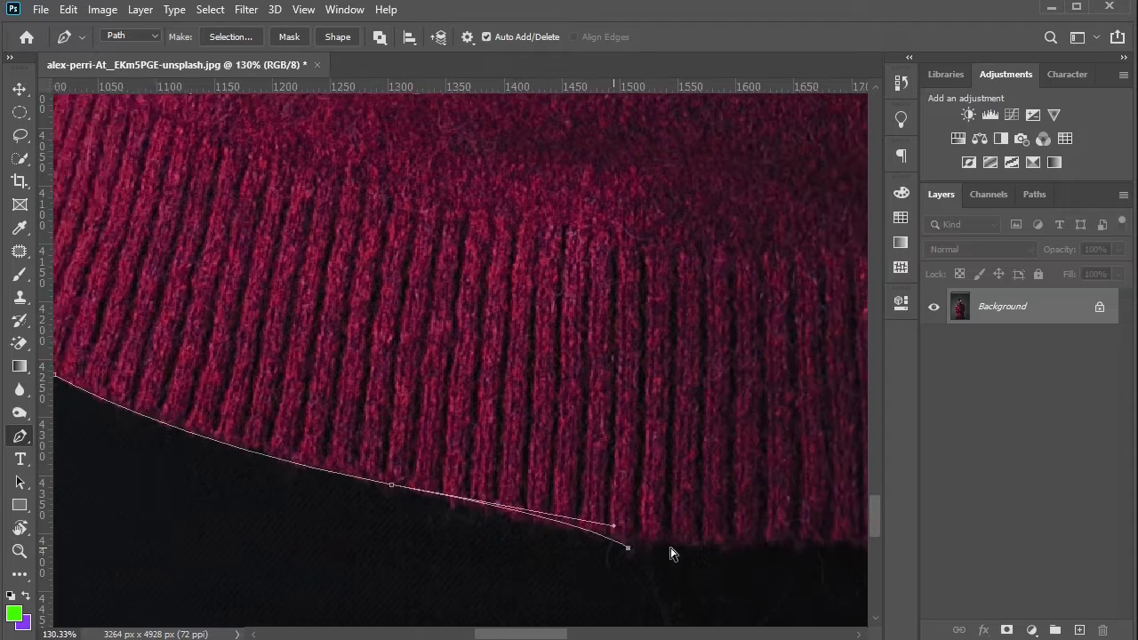
Continue the path along the rest of the bottom hem to its right corner beside the stool.
{"action": "scroll", "coordinate": [731, 562], "scroll_direction": "right", "scroll_amount": 2}
{"action": "left_click_drag", "start_coordinate": [694, 539], "coordinate": [808, 539]}
{"action": "scroll", "coordinate": [808, 539], "scroll_direction": "right", "scroll_amount": 4}
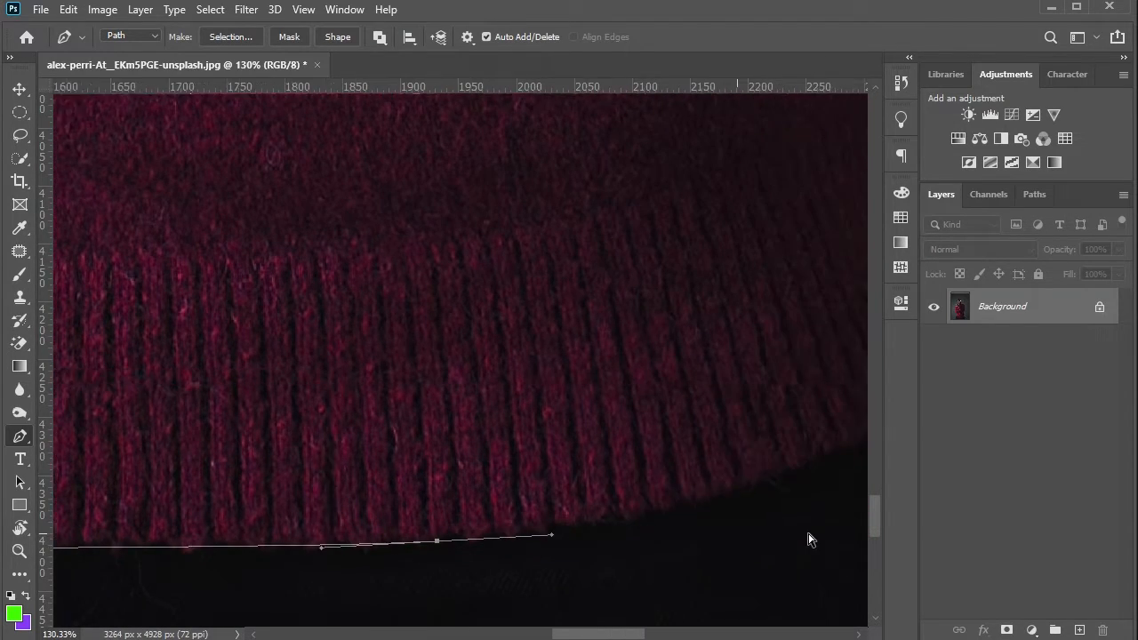
{"action": "left_click", "coordinate": [719, 456]}
{"action": "scroll", "coordinate": [716, 380], "scroll_direction": "right", "scroll_amount": 2}
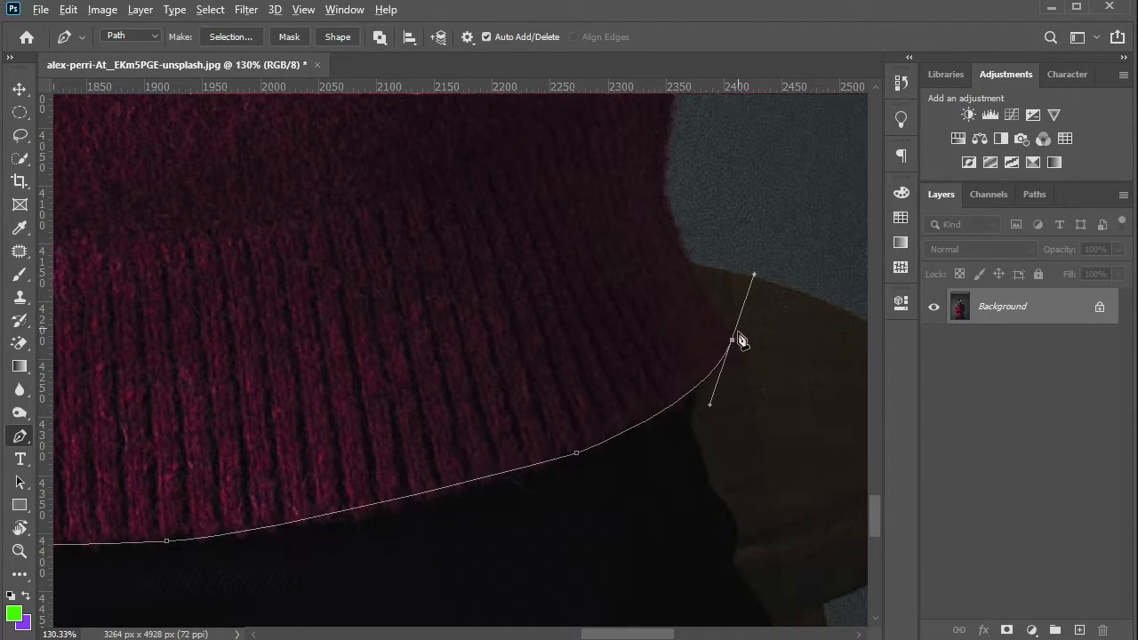
{"action": "left_click", "coordinate": [731, 340]}
Trace the path up the sweater's right side from the hem corner, following the folds at the waist.
{"action": "scroll", "coordinate": [674, 263], "scroll_direction": "up", "scroll_amount": 1}
{"action": "left_click", "coordinate": [674, 183]}
{"action": "scroll", "coordinate": [694, 324], "scroll_direction": "up", "scroll_amount": 2}
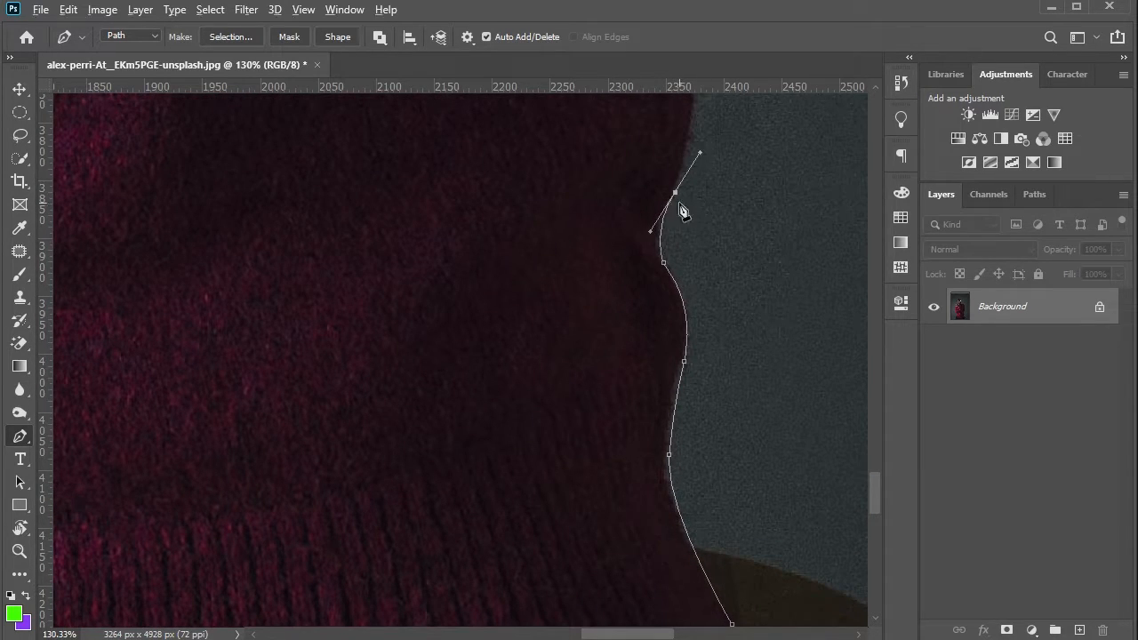
{"action": "left_click", "coordinate": [675, 193]}
{"action": "scroll", "coordinate": [717, 315], "scroll_direction": "up", "scroll_amount": 3}
{"action": "scroll", "coordinate": [683, 248], "scroll_direction": "up", "scroll_amount": 1}
{"action": "left_click_drag", "start_coordinate": [649, 243], "coordinate": [664, 194]}
{"action": "scroll", "coordinate": [685, 318], "scroll_direction": "up", "scroll_amount": 1}
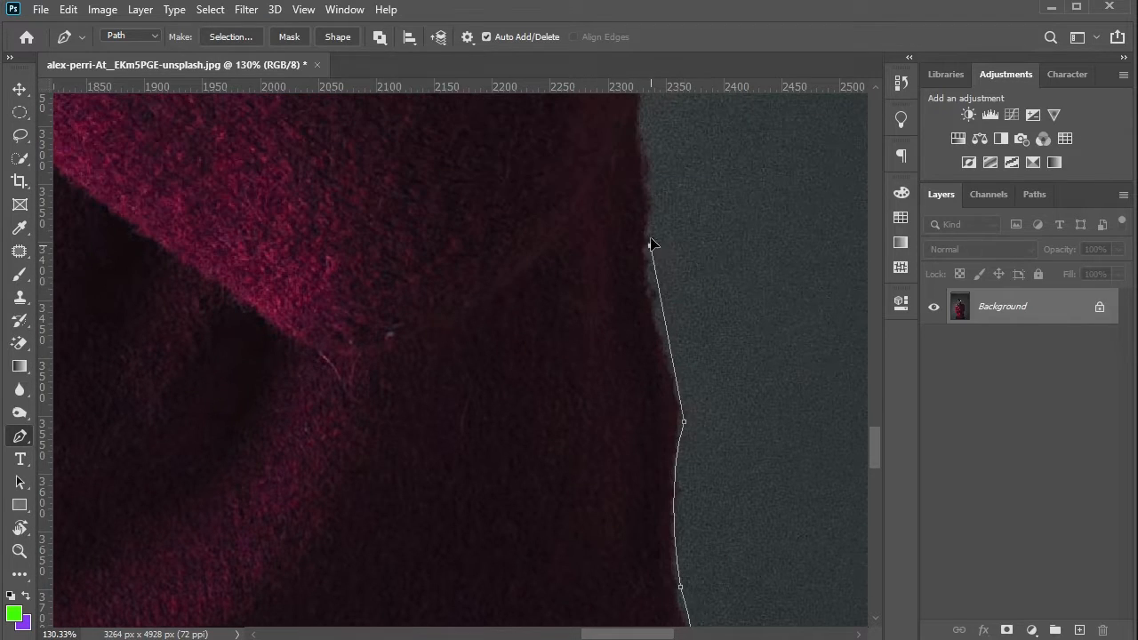
Extend the path up the right side past the elbow fold and along the fingertips of the tucked hand.
{"action": "scroll", "coordinate": [653, 316], "scroll_direction": "up", "scroll_amount": 1}
{"action": "scroll", "coordinate": [694, 173], "scroll_direction": "up", "scroll_amount": 1}
{"action": "left_click", "coordinate": [694, 173]}
{"action": "scroll", "coordinate": [752, 247], "scroll_direction": "up", "scroll_amount": 1}
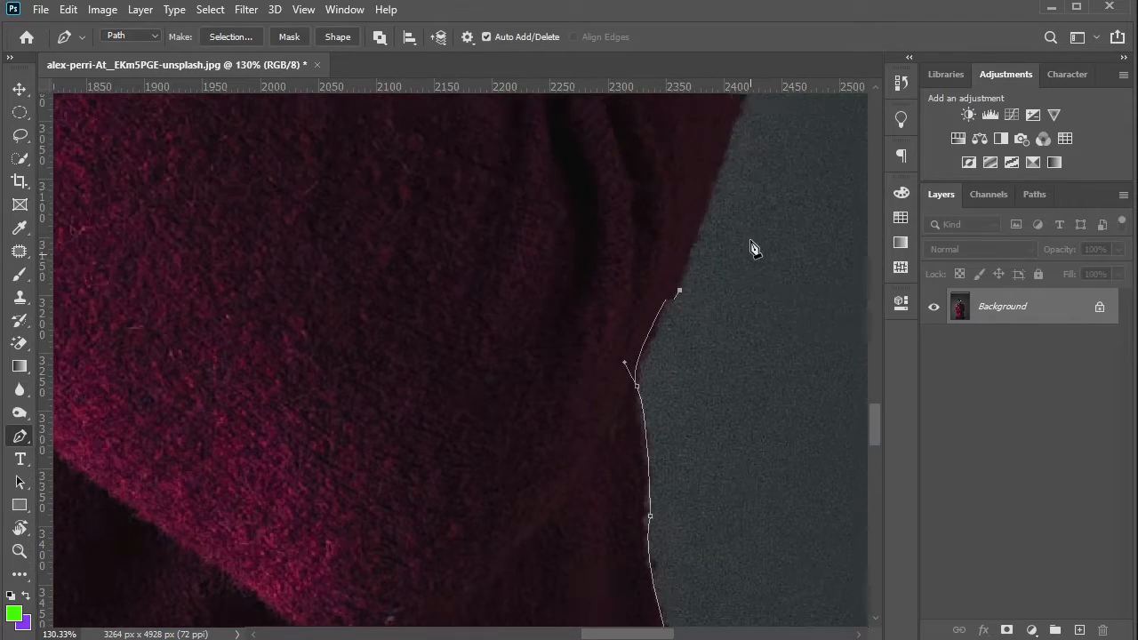
{"action": "scroll", "coordinate": [752, 315], "scroll_direction": "up", "scroll_amount": 3}
{"action": "left_click", "coordinate": [753, 315]}
{"action": "scroll", "coordinate": [818, 311], "scroll_direction": "up", "scroll_amount": 2}
{"action": "left_click", "coordinate": [794, 319]}
{"action": "left_click", "coordinate": [805, 247]}
{"action": "left_click", "coordinate": [816, 176]}
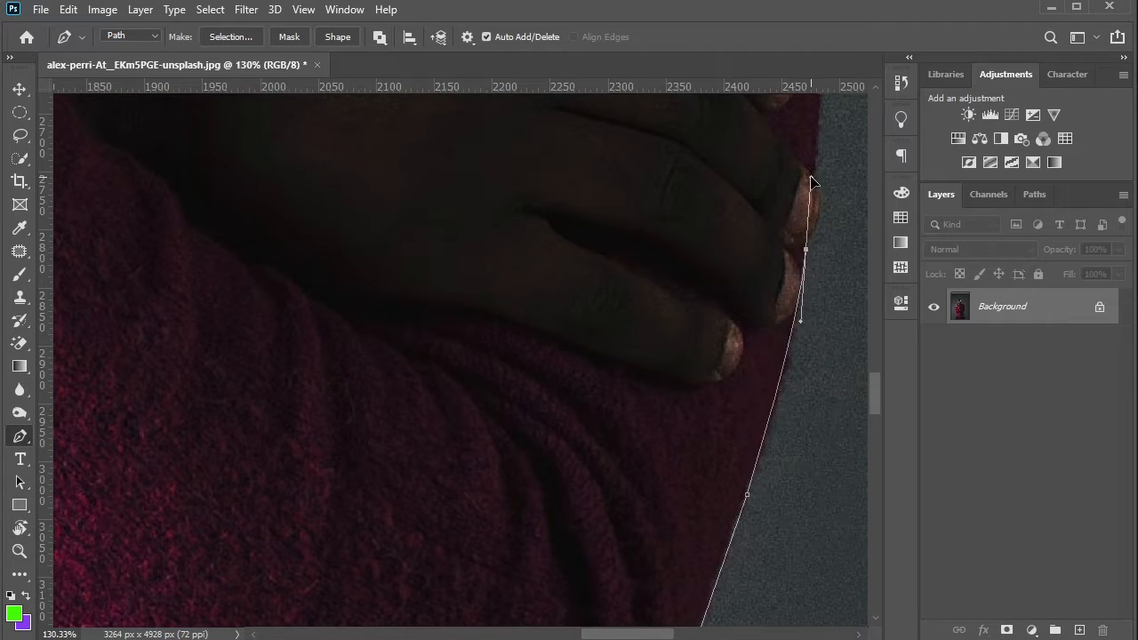
Trace the path from the fingertips up the outer right sleeve to the curve of the shoulder.
{"action": "scroll", "coordinate": [827, 187], "scroll_direction": "up", "scroll_amount": 3}
{"action": "left_click", "coordinate": [835, 197]}
{"action": "scroll", "coordinate": [840, 205], "scroll_direction": "up", "scroll_amount": 3}
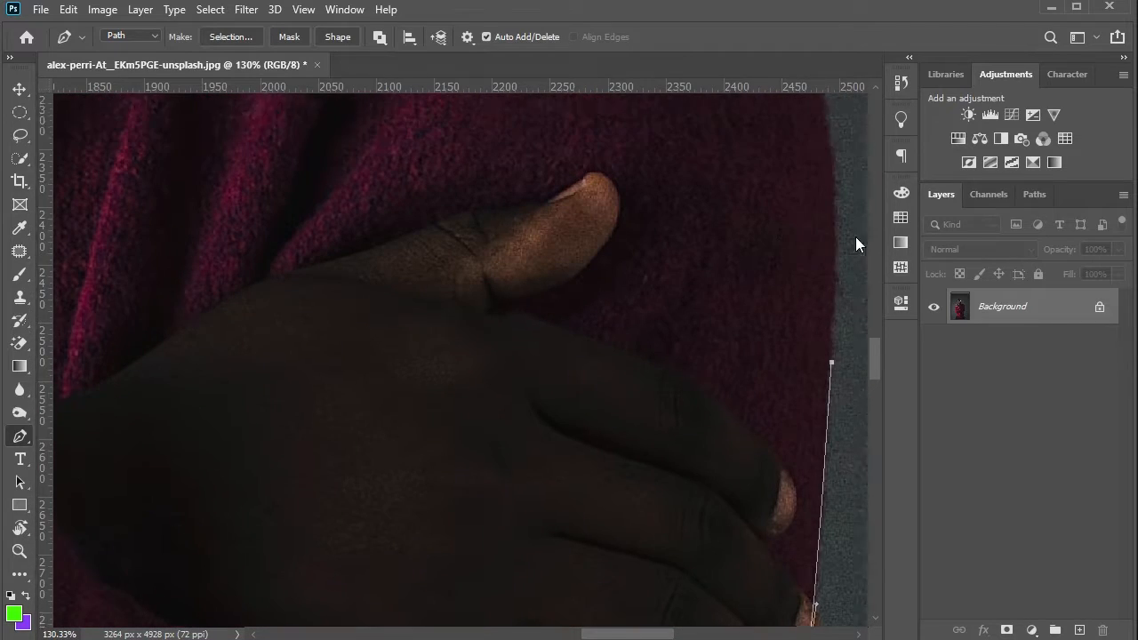
{"action": "left_click", "coordinate": [834, 199]}
{"action": "scroll", "coordinate": [782, 240], "scroll_direction": "up", "scroll_amount": 3}
{"action": "scroll", "coordinate": [782, 240], "scroll_direction": "up", "scroll_amount": 1}
{"action": "left_click_drag", "start_coordinate": [745, 262], "coordinate": [698, 198]}
{"action": "scroll", "coordinate": [622, 204], "scroll_direction": "up", "scroll_amount": 1}
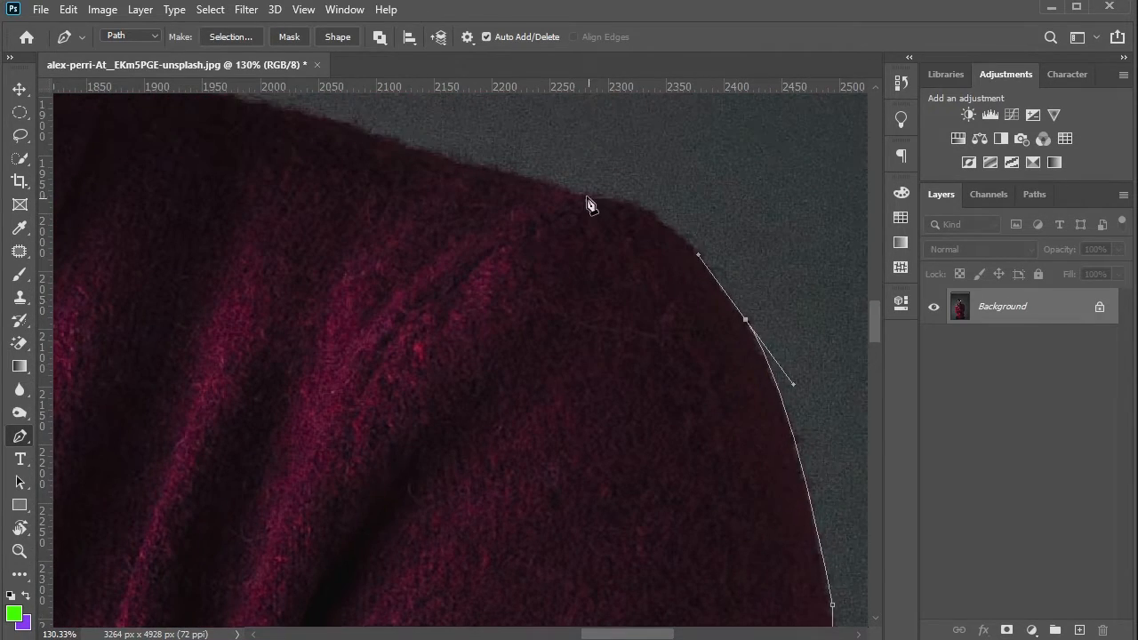
Continue the path over the right shoulder up to the point where the collar meets the neck.
{"action": "scroll", "coordinate": [333, 208], "scroll_direction": "up", "scroll_amount": 1}
{"action": "scroll", "coordinate": [477, 232], "scroll_direction": "left", "scroll_amount": 1}
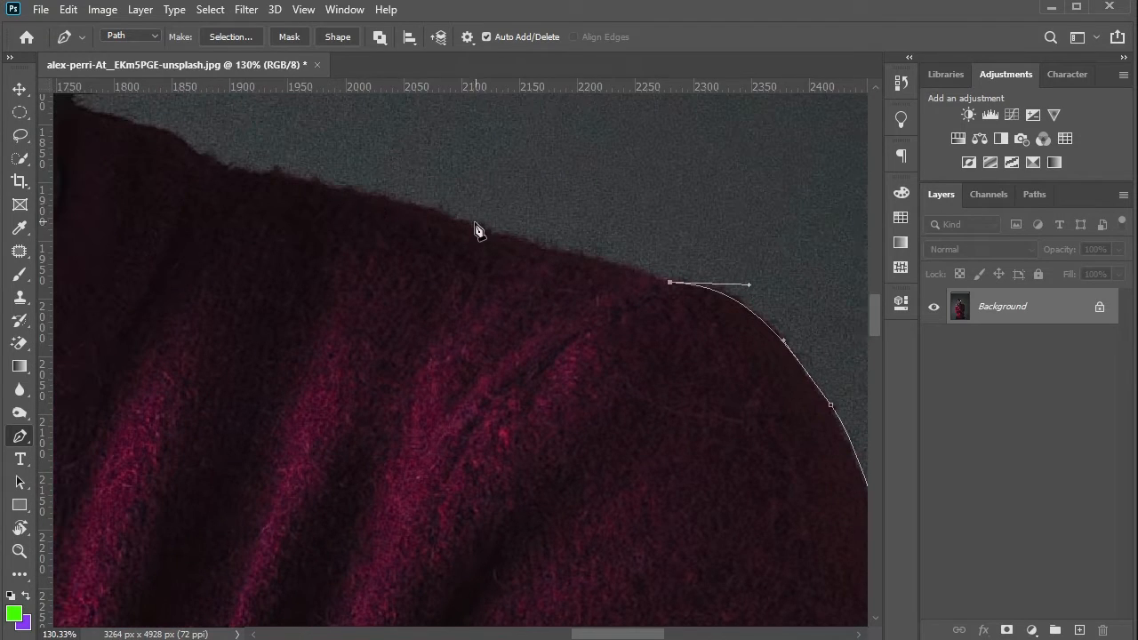
{"action": "left_click", "coordinate": [257, 174]}
{"action": "scroll", "coordinate": [293, 161], "scroll_direction": "left", "scroll_amount": 2}
{"action": "left_click", "coordinate": [380, 138]}
{"action": "left_click", "coordinate": [337, 123]}
{"action": "left_click", "coordinate": [295, 114]}
{"action": "scroll", "coordinate": [285, 169], "scroll_direction": "up", "scroll_amount": 1}
{"action": "left_click", "coordinate": [273, 191]}
{"action": "scroll", "coordinate": [282, 311], "scroll_direction": "left", "scroll_amount": 1}
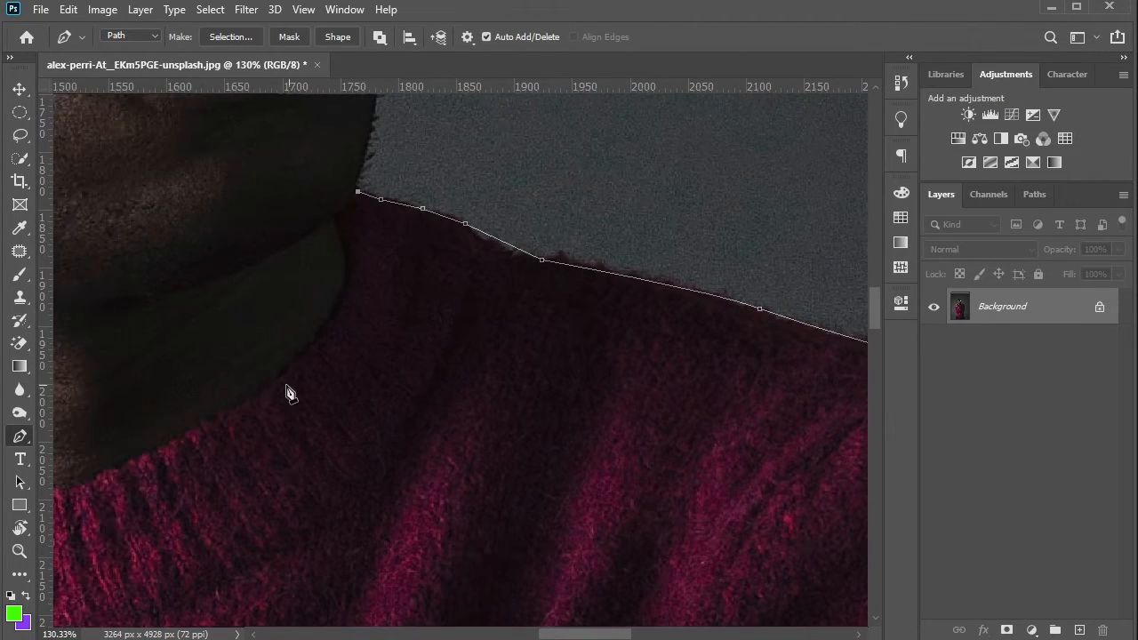
Trace the collar's inner edge around the neck and complete the sweater path beside the raised hand.
{"action": "left_click_drag", "start_coordinate": [275, 381], "coordinate": [132, 355]}
{"action": "scroll", "coordinate": [138, 460], "scroll_direction": "left", "scroll_amount": 3}
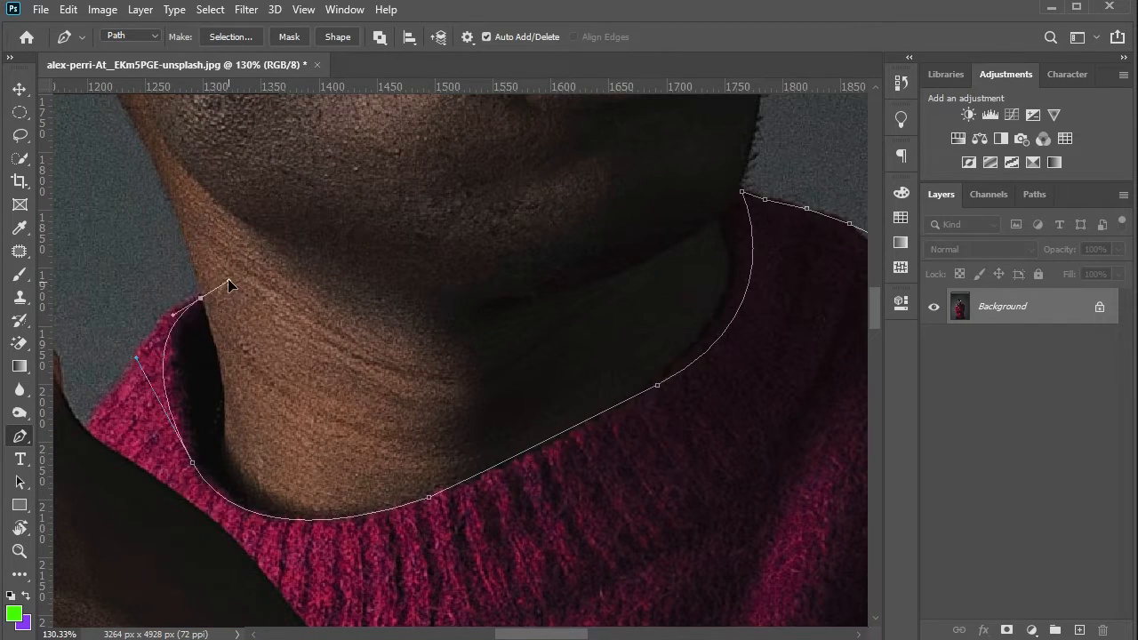
{"action": "scroll", "coordinate": [212, 335], "scroll_direction": "left", "scroll_amount": 2}
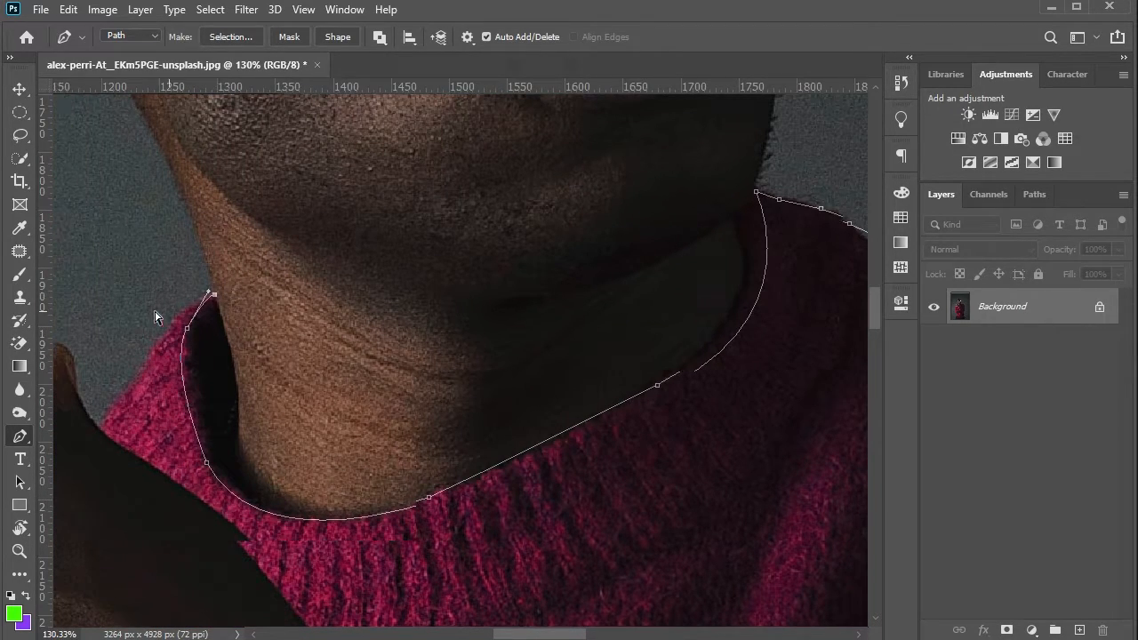
{"action": "scroll", "coordinate": [190, 433], "scroll_direction": "down", "scroll_amount": 10}
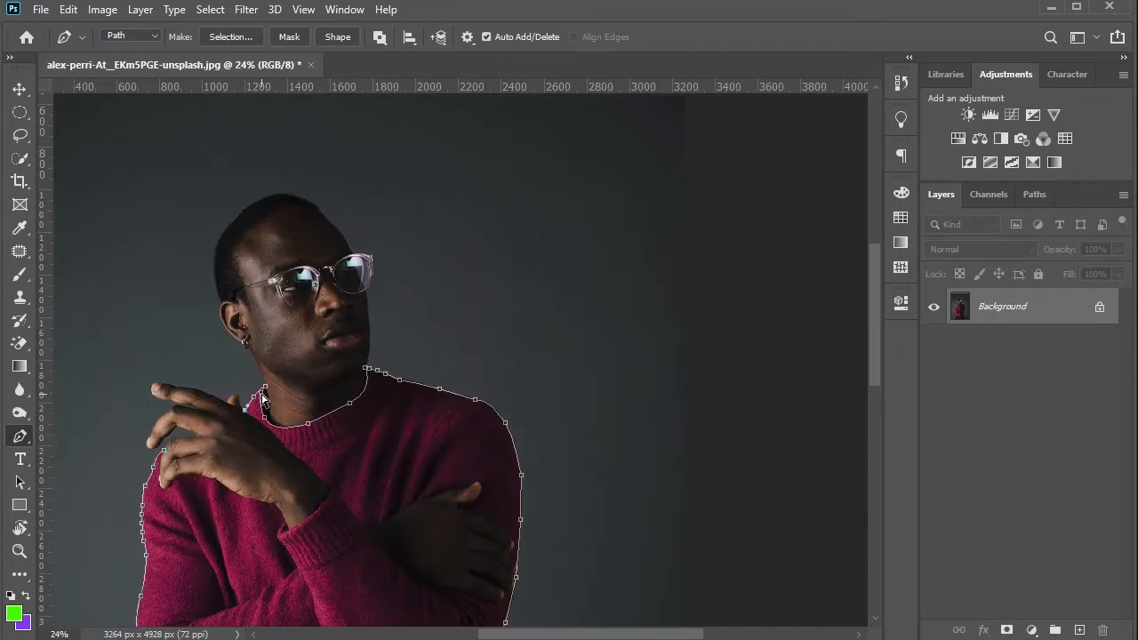
{"action": "scroll", "coordinate": [262, 409], "scroll_direction": "left", "scroll_amount": 3}
{"action": "scroll", "coordinate": [285, 388], "scroll_direction": "down", "scroll_amount": 4}
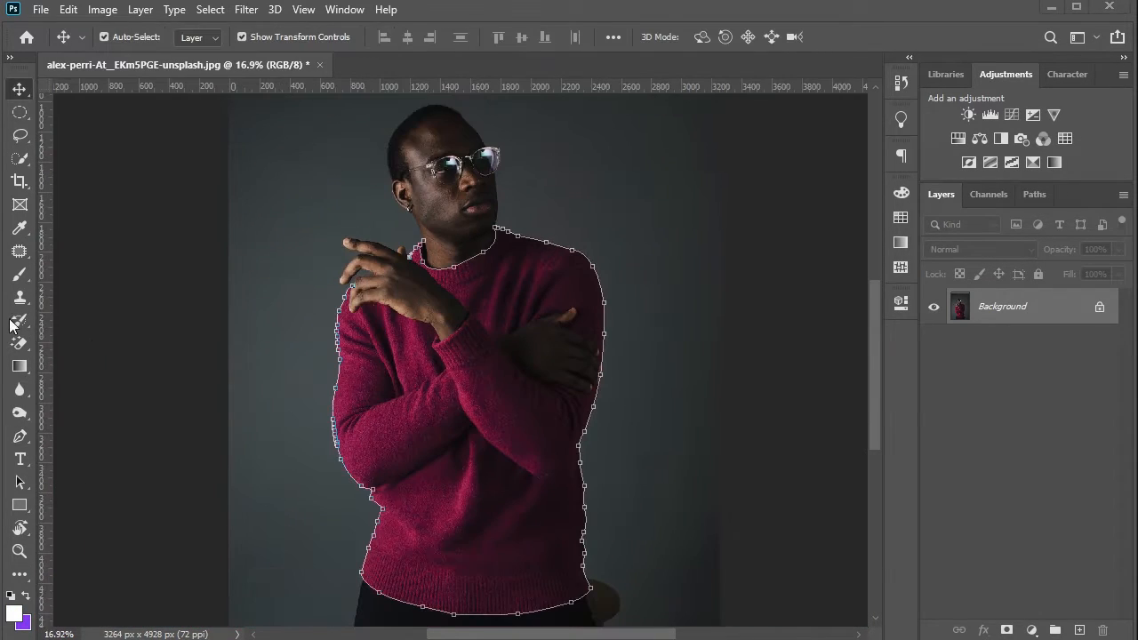
Add a new layer and stroke the sweater path on it with a white 15 px brush.
{"action": "left_click", "coordinate": [18, 281]}
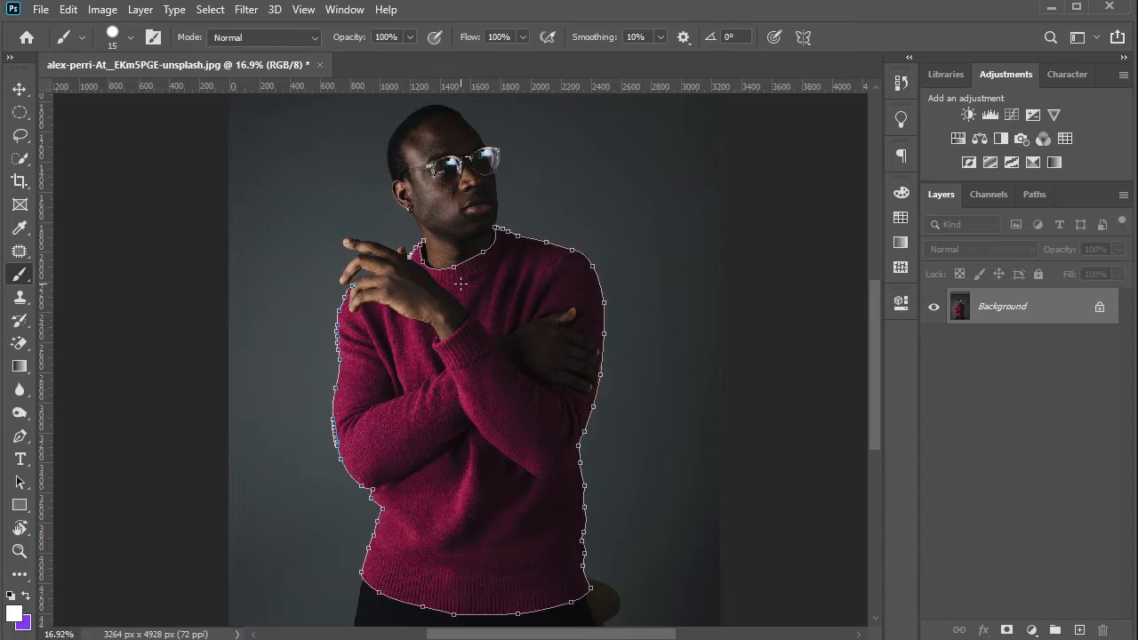
{"action": "left_click", "coordinate": [19, 439]}
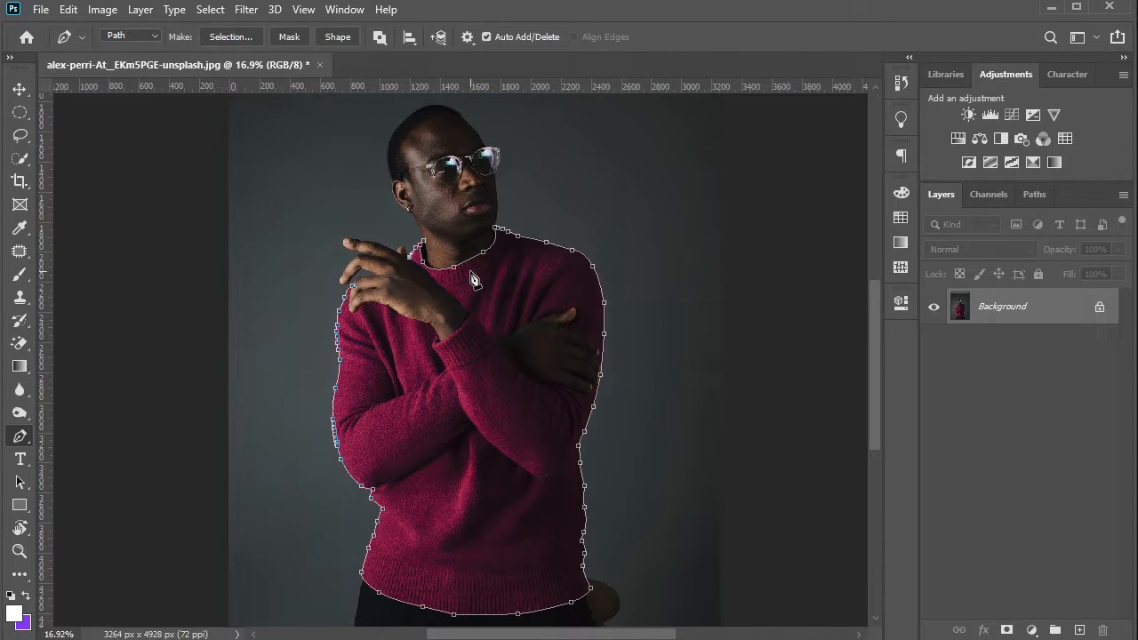
{"action": "left_click", "coordinate": [1079, 630]}
{"action": "right_click", "coordinate": [422, 287]}
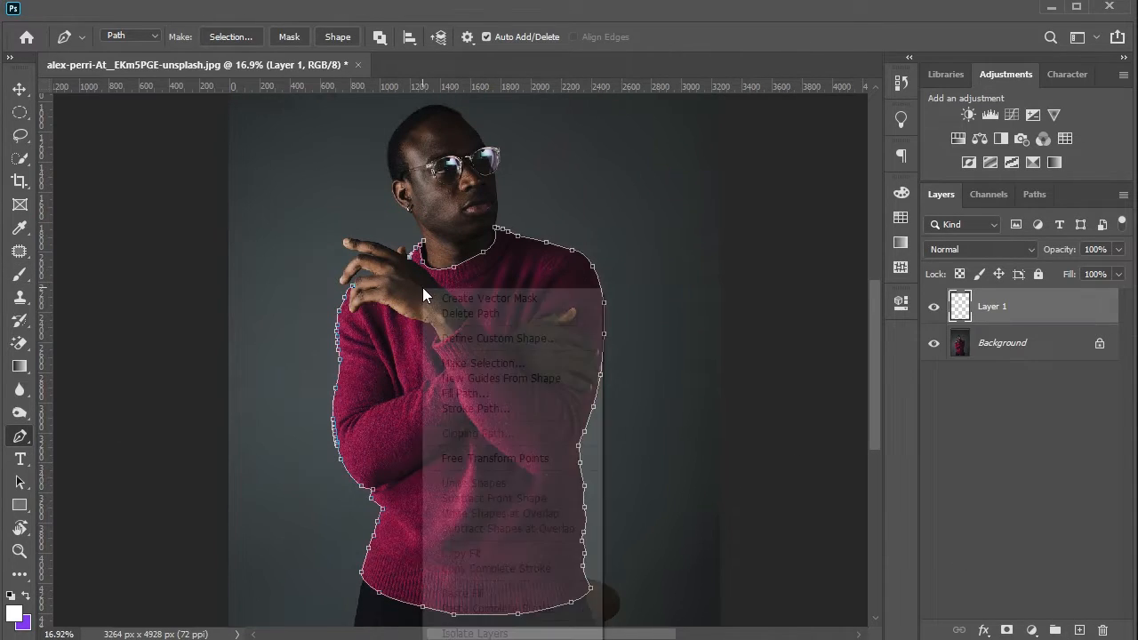
{"action": "left_click", "coordinate": [486, 408]}
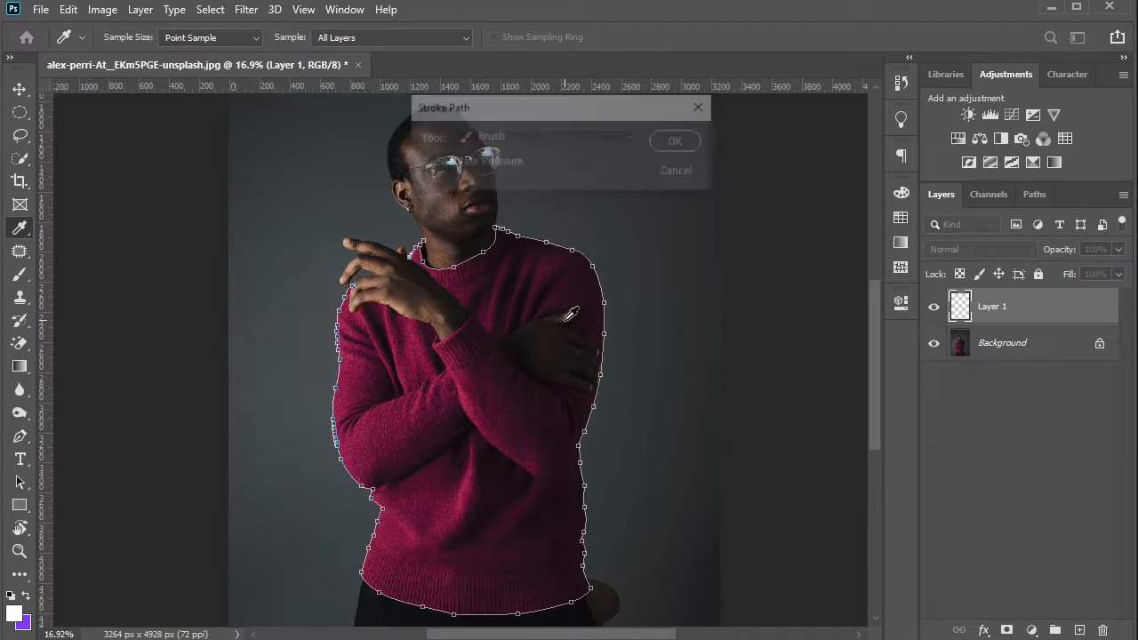
{"action": "left_click", "coordinate": [678, 140]}
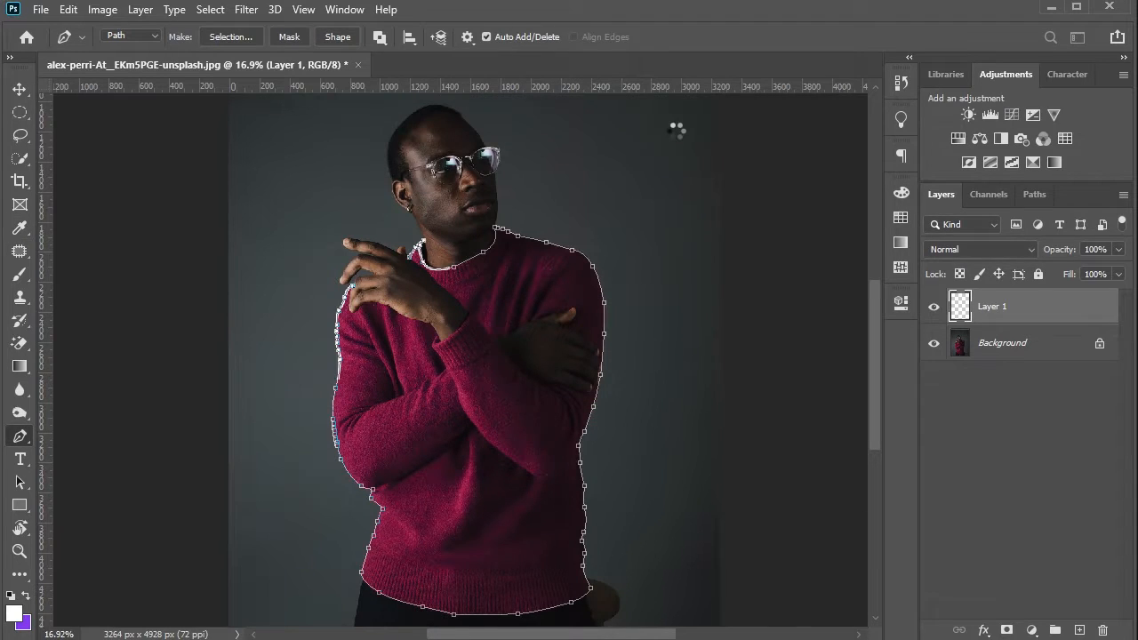
Delete the sweater path, keeping the white outline, and deselect the layer with the Move tool.
{"action": "right_click", "coordinate": [500, 265]}
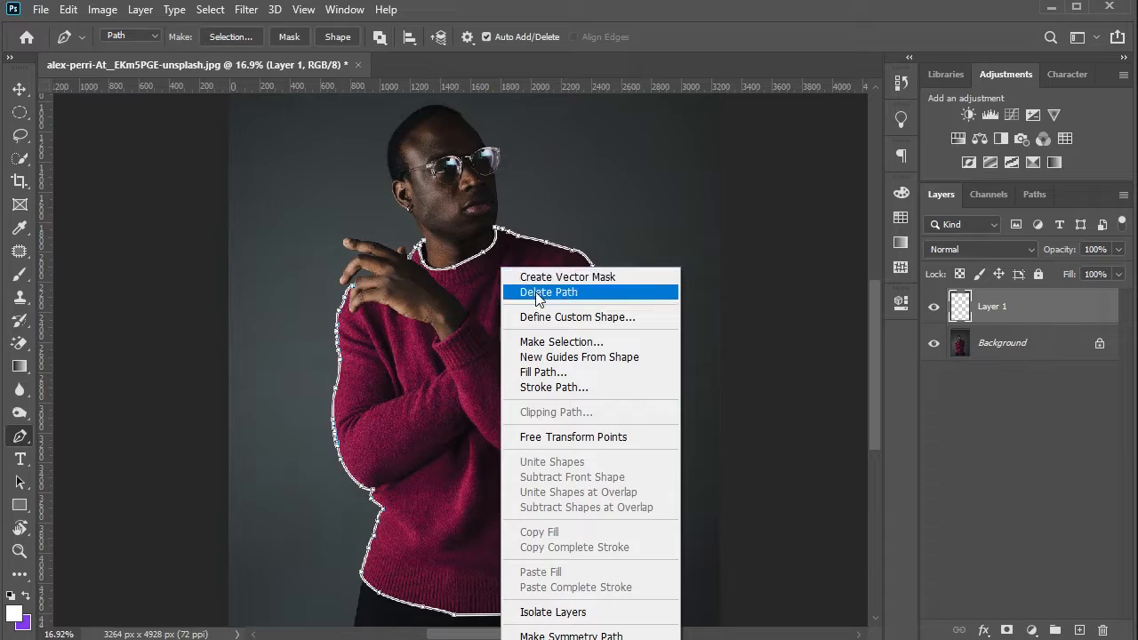
{"action": "left_click", "coordinate": [532, 293]}
{"action": "key", "text": "v"}
{"action": "left_click", "coordinate": [142, 251]}
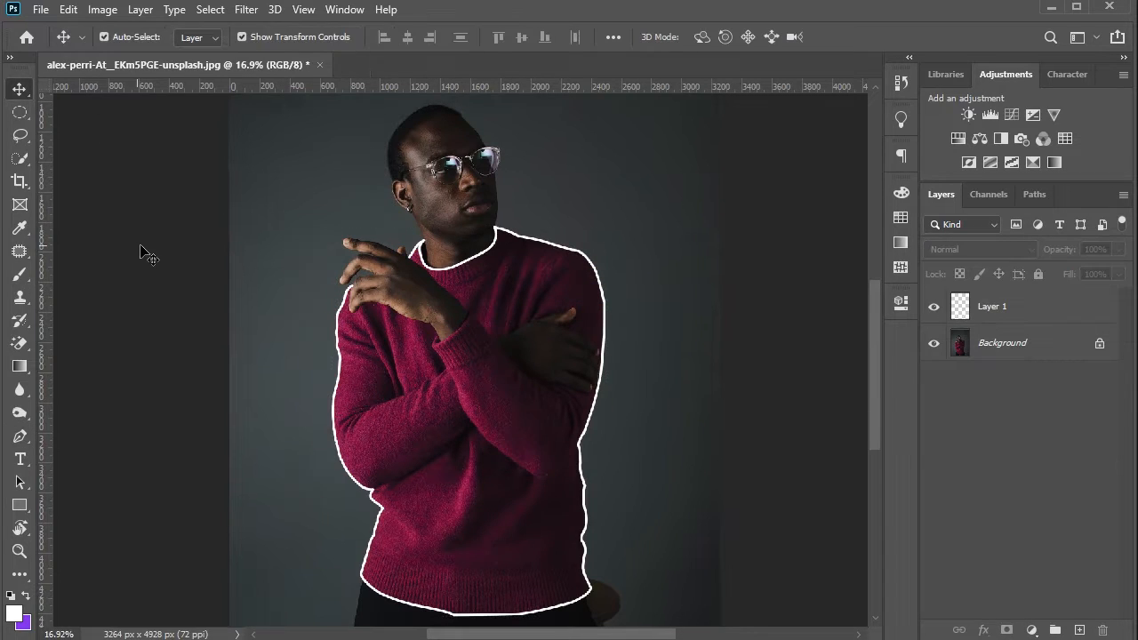
Add another layer above the outline layer and set its blend mode to Linear Dodge (Add).
{"action": "left_click", "coordinate": [1078, 631]}
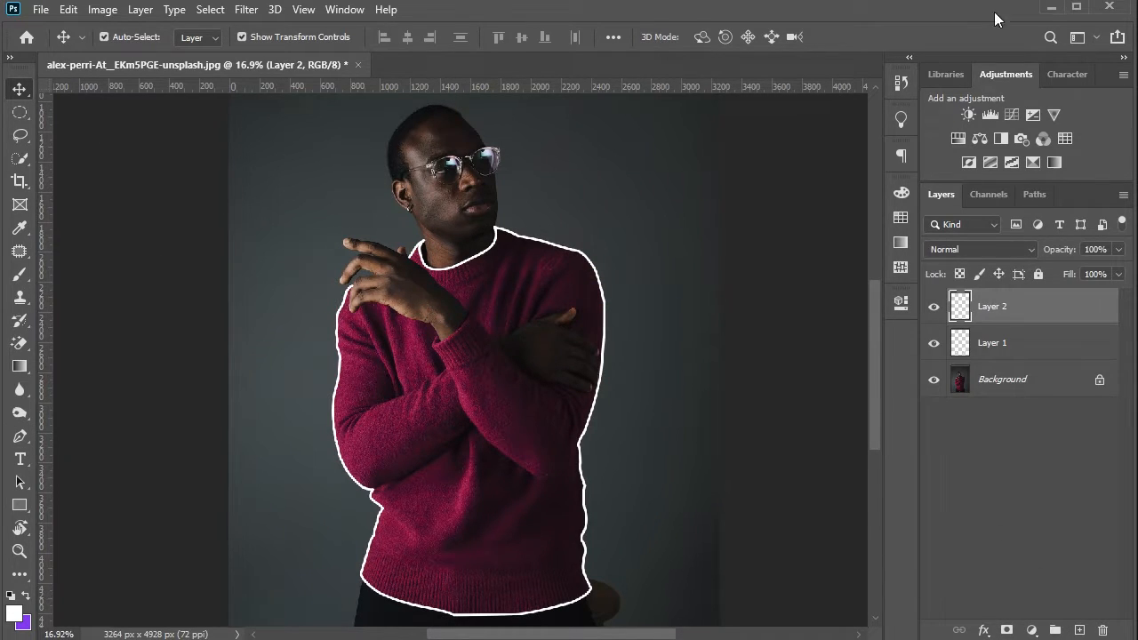
{"action": "key", "text": "ctrl+plus"}
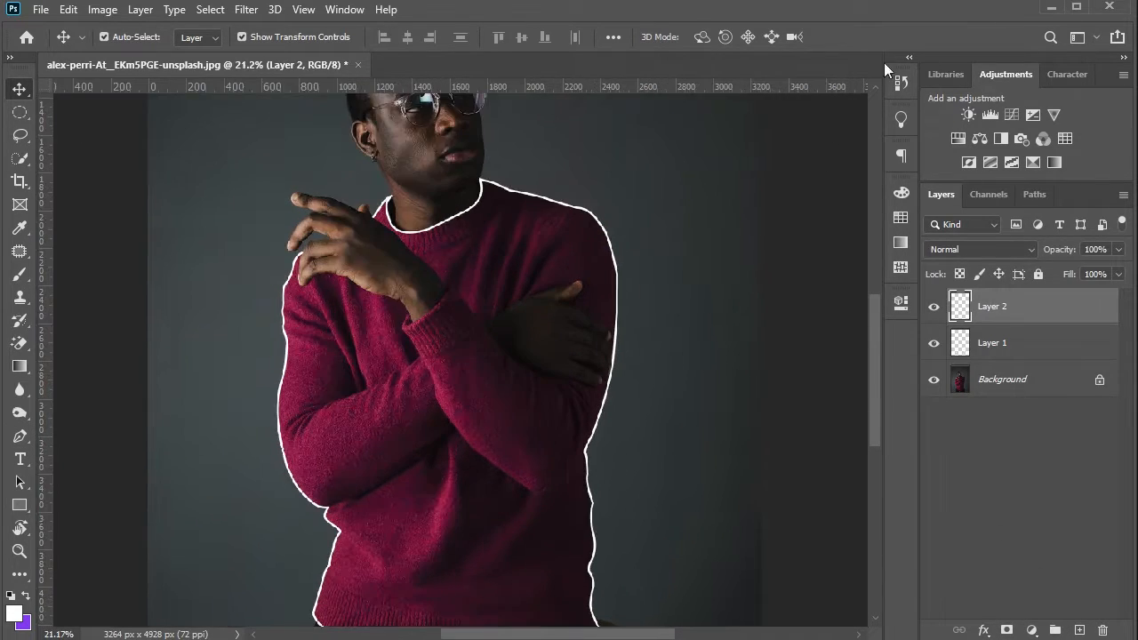
{"action": "left_click", "coordinate": [996, 251]}
{"action": "left_click", "coordinate": [997, 422]}
Sample the sweater's colour as the foreground colour and shift it to a fully saturated bright red.
{"action": "left_click", "coordinate": [13, 613]}
{"action": "left_click", "coordinate": [320, 450]}
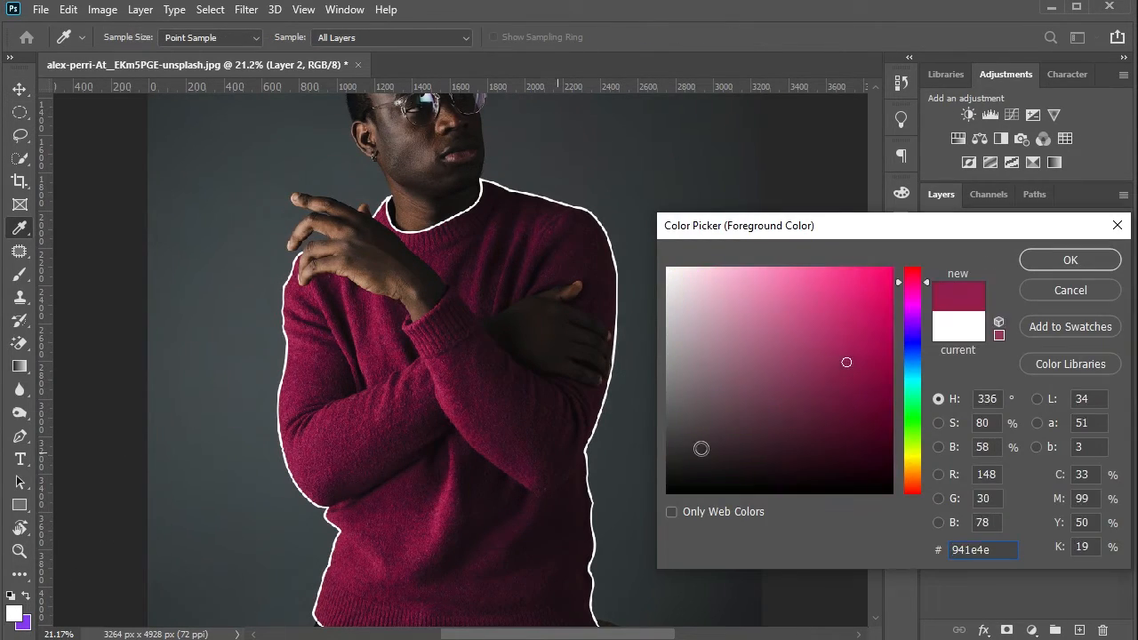
{"action": "mouse_move", "coordinate": [844, 362]}
{"action": "left_mouse_down"}
{"action": "mouse_move", "coordinate": [869, 293]}
{"action": "mouse_move", "coordinate": [922, 281]}
{"action": "mouse_move", "coordinate": [917, 261]}
{"action": "left_mouse_up"}
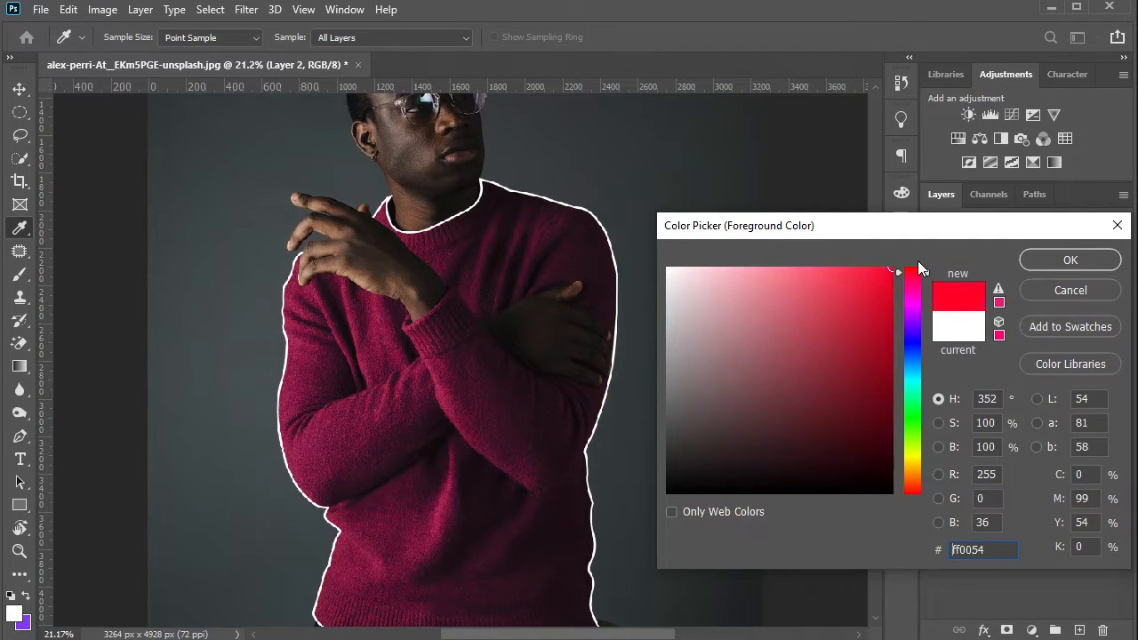
{"action": "left_click", "coordinate": [1058, 260]}
Switch to a soft round brush and reduce its size to 80 px.
{"action": "left_click", "coordinate": [19, 276]}
{"action": "right_click", "coordinate": [467, 374]}
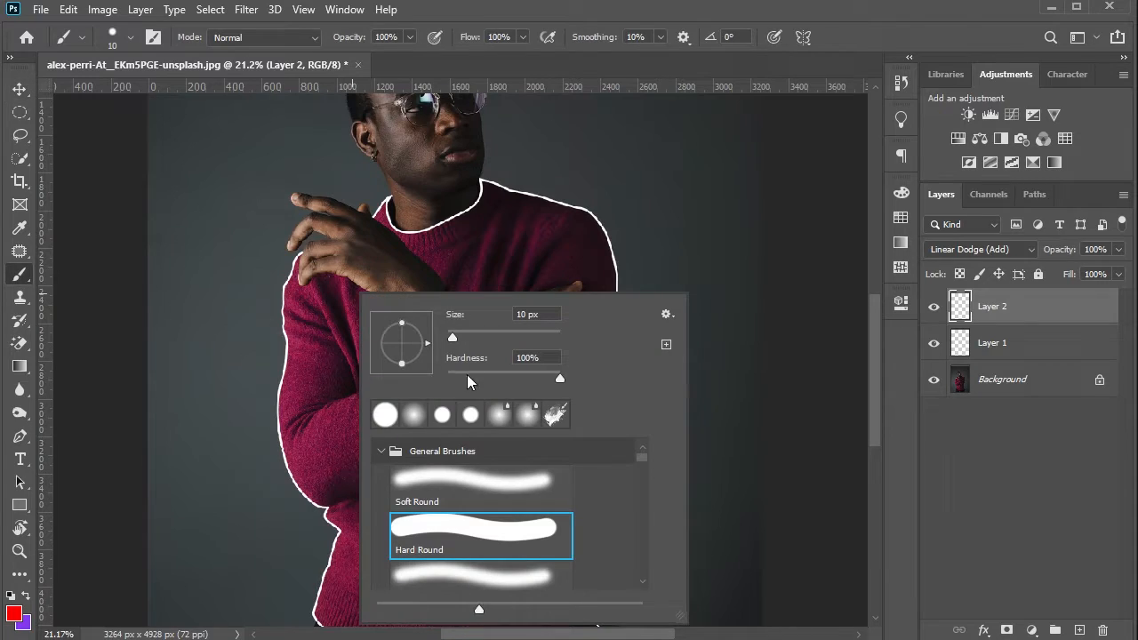
{"action": "left_click", "coordinate": [417, 418]}
{"action": "key", "text": "Return"}
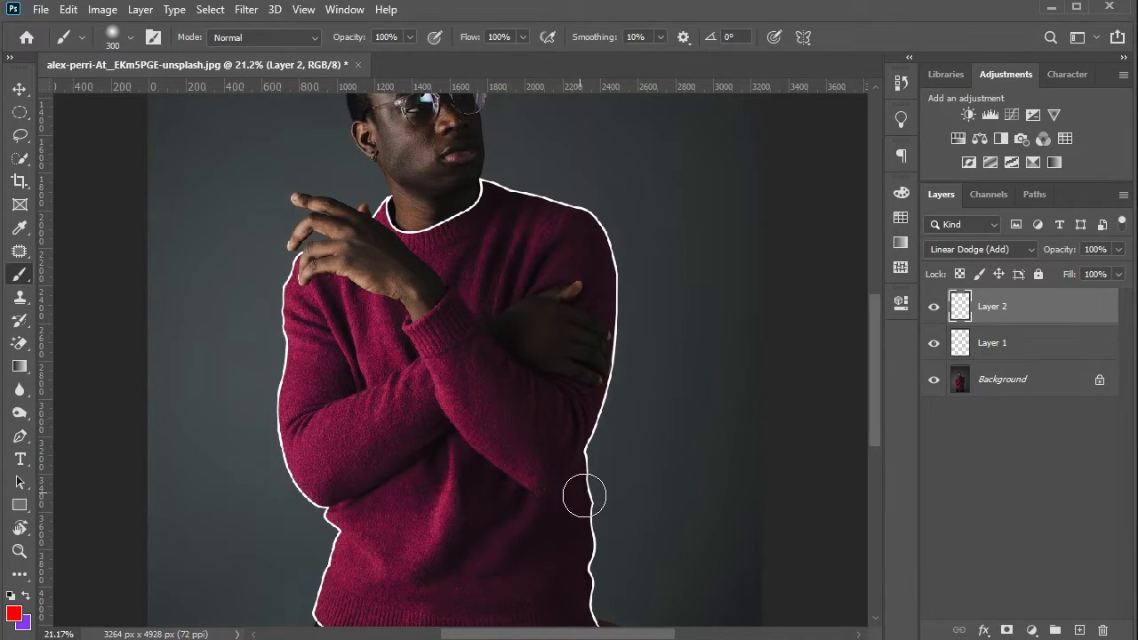
{"action": "scroll", "coordinate": [584, 495], "scroll_direction": "down", "scroll_amount": 4}
{"action": "key", "text": "bracketleft"}
{"action": "key", "text": "bracketleft"}
{"action": "key", "text": "bracketleft"}
{"action": "key", "text": "bracketleft"}
{"action": "key", "text": "bracketleft"}
{"action": "key", "text": "bracketleft"}
{"action": "key", "text": "bracketleft"}
{"action": "key", "text": "bracketleft"}
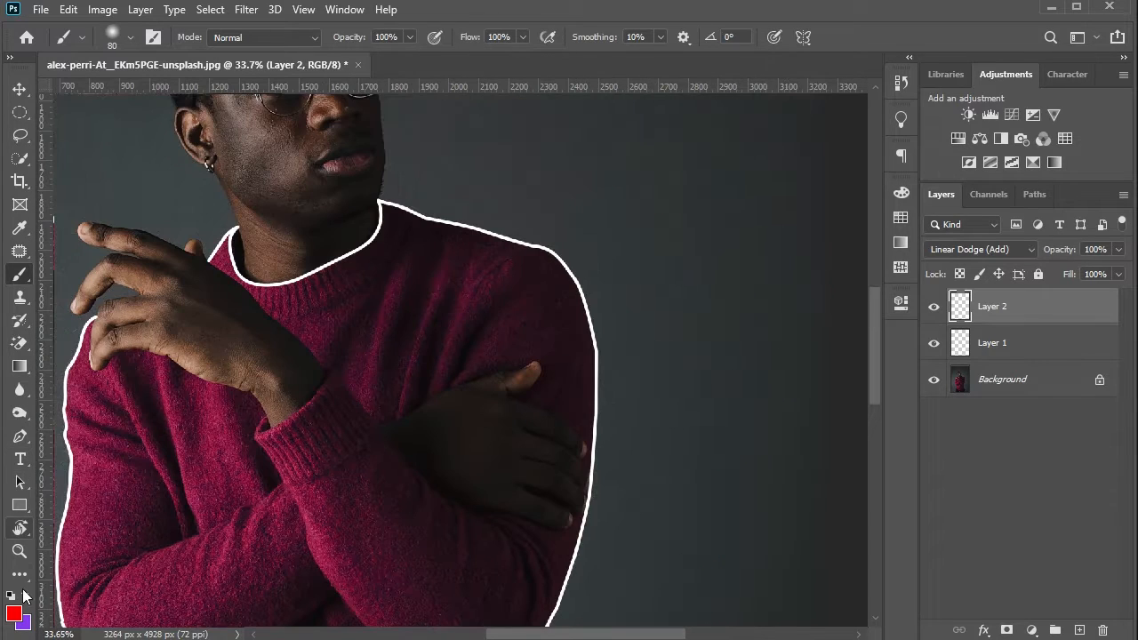
Sample the sweater's colour again and brighten it to set the foreground colour to pink-red #ff005f.
{"action": "left_click", "coordinate": [15, 613]}
{"action": "left_click", "coordinate": [321, 548]}
{"action": "left_click", "coordinate": [325, 548]}
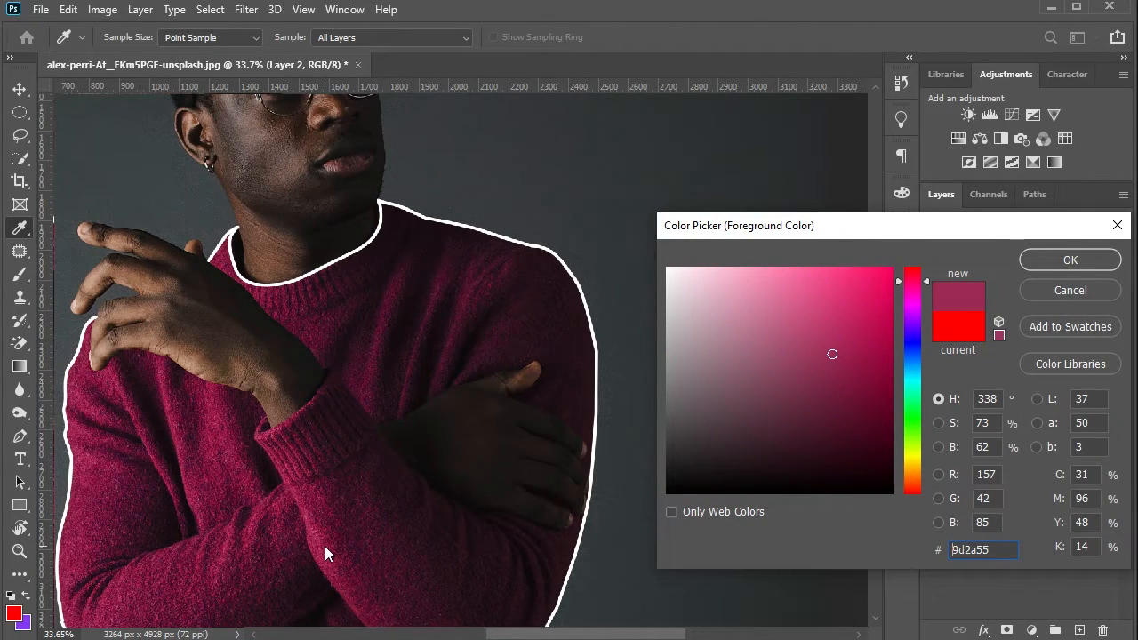
{"action": "left_click", "coordinate": [876, 271]}
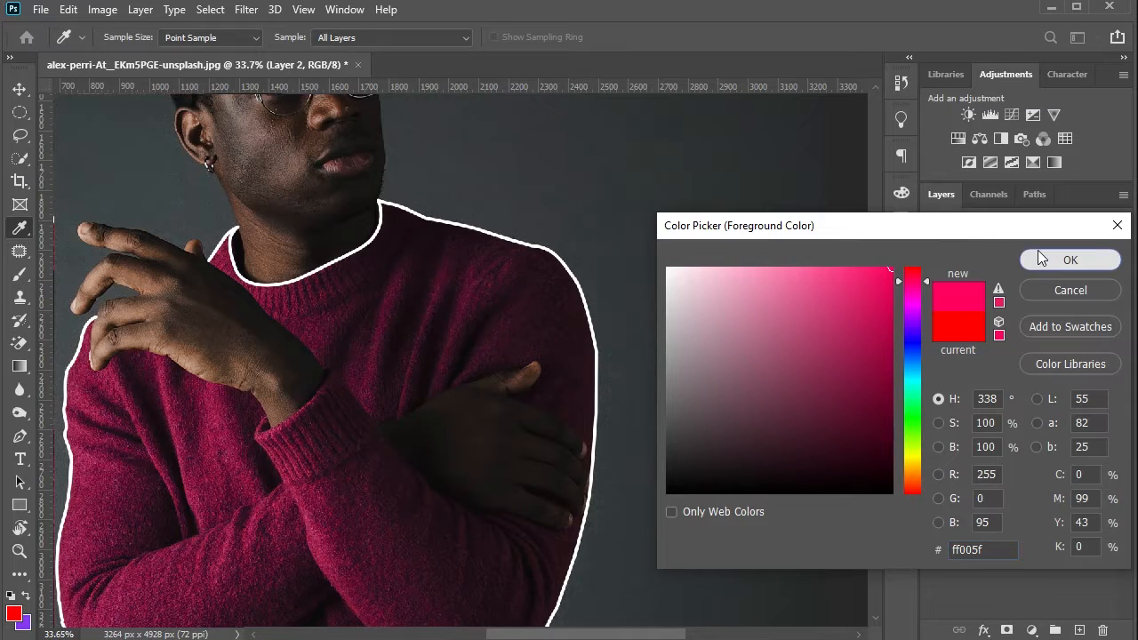
{"action": "left_click", "coordinate": [1071, 260]}
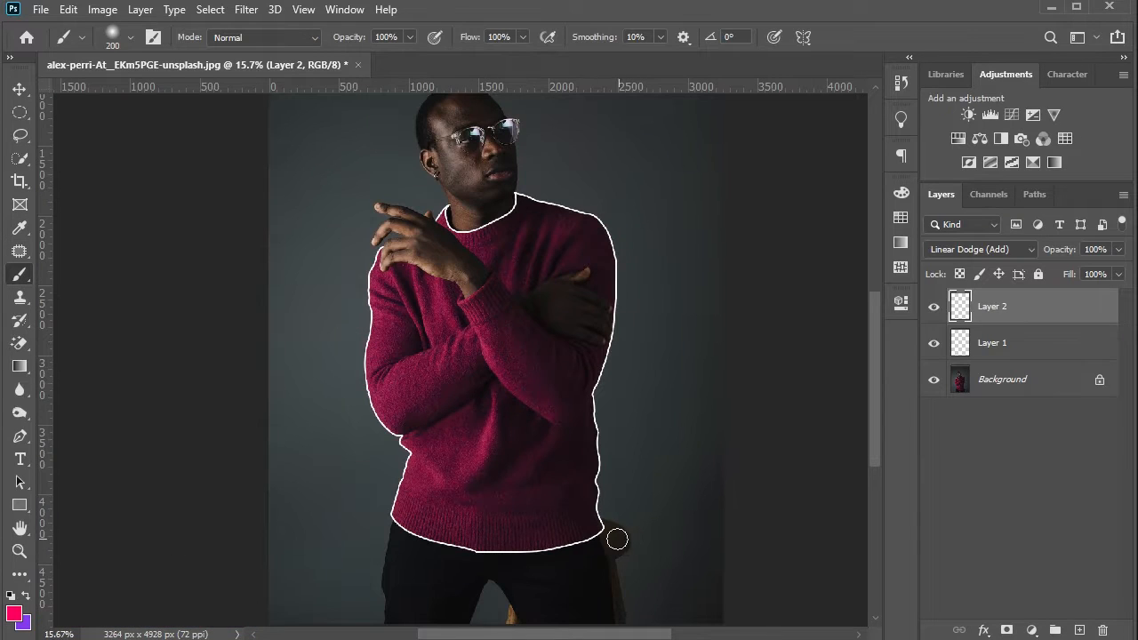
Paint the pink-red glow over the white outline along the sweater's lower right side and bottom hem with a 125 px brush.
{"action": "scroll", "coordinate": [617, 538], "scroll_direction": "up", "scroll_amount": 3}
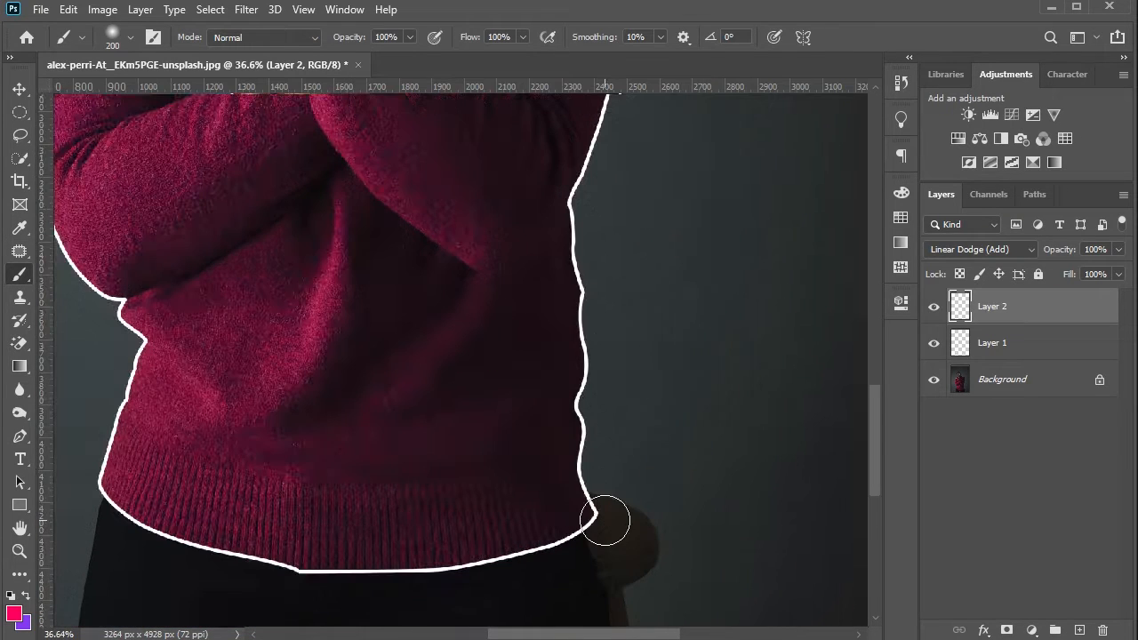
{"action": "mouse_move", "coordinate": [587, 508]}
{"action": "left_mouse_down"}
{"action": "mouse_move", "coordinate": [582, 160]}
{"action": "mouse_move", "coordinate": [609, 96]}
{"action": "left_mouse_up"}
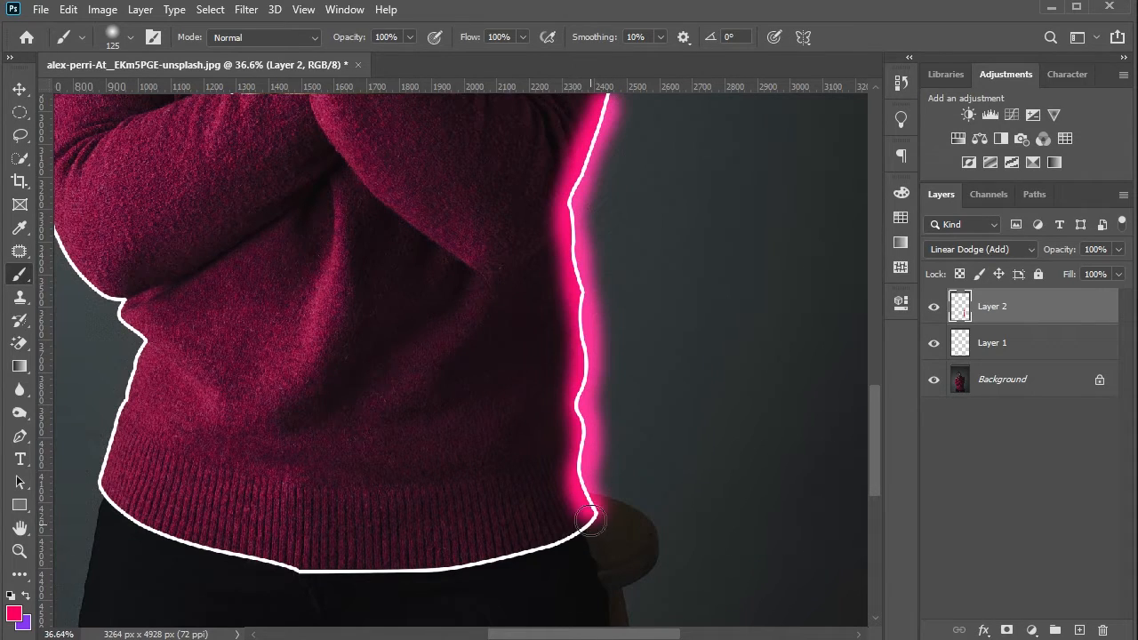
{"action": "mouse_move", "coordinate": [590, 519]}
{"action": "left_mouse_down"}
{"action": "mouse_move", "coordinate": [449, 560]}
{"action": "mouse_move", "coordinate": [329, 570]}
{"action": "mouse_move", "coordinate": [174, 541]}
{"action": "mouse_move", "coordinate": [111, 514]}
{"action": "mouse_move", "coordinate": [89, 484]}
{"action": "left_mouse_up"}
{"action": "scroll", "coordinate": [668, 191], "scroll_direction": "up", "scroll_amount": 3}
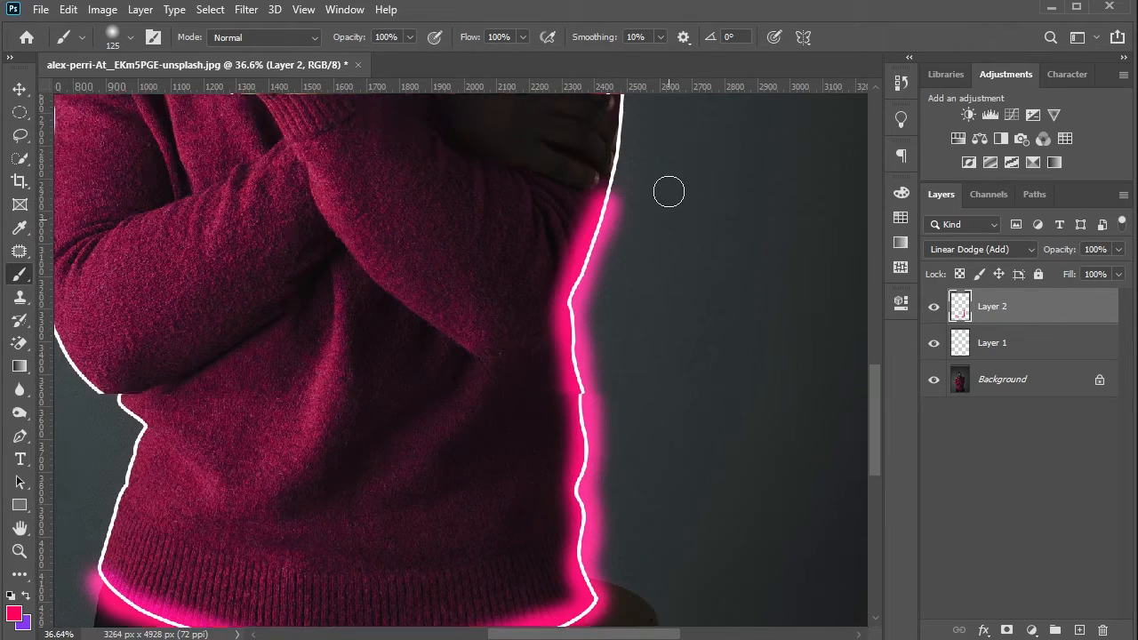
Continue the pink-red glow up the right sleeve, over the shoulder and into the right side of the neckline.
{"action": "scroll", "coordinate": [669, 191], "scroll_direction": "up", "scroll_amount": 5}
{"action": "scroll", "coordinate": [633, 186], "scroll_direction": "up", "scroll_amount": 5}
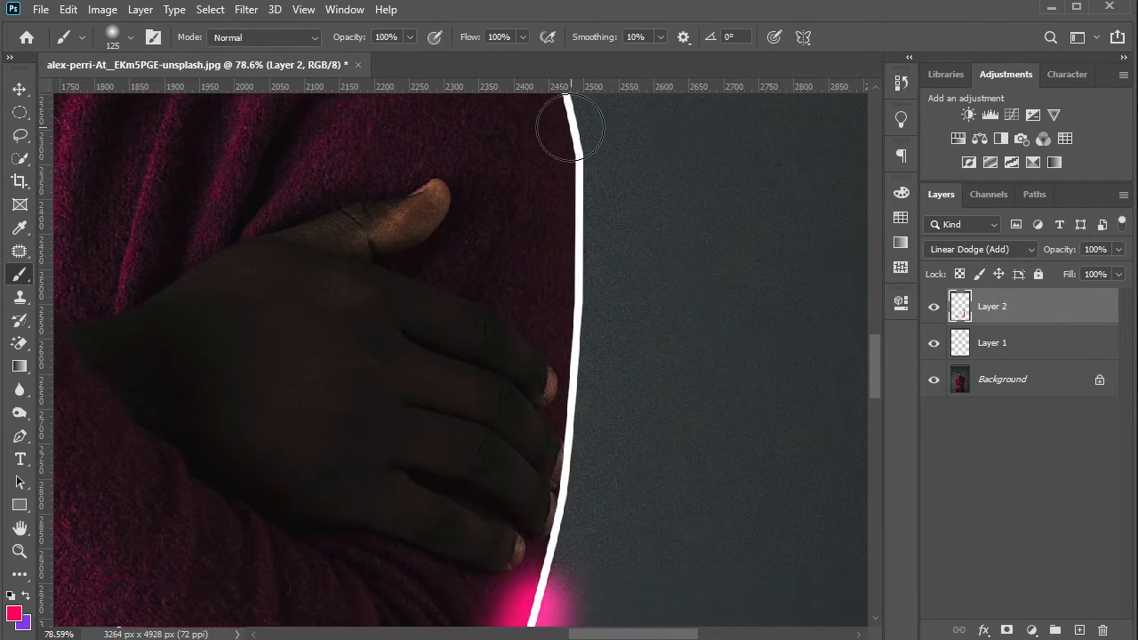
{"action": "mouse_move", "coordinate": [570, 127]}
{"action": "left_mouse_down"}
{"action": "mouse_move", "coordinate": [567, 454]}
{"action": "mouse_move", "coordinate": [550, 569]}
{"action": "mouse_move", "coordinate": [534, 594]}
{"action": "left_mouse_up"}
{"action": "scroll", "coordinate": [630, 394], "scroll_direction": "down", "scroll_amount": 2}
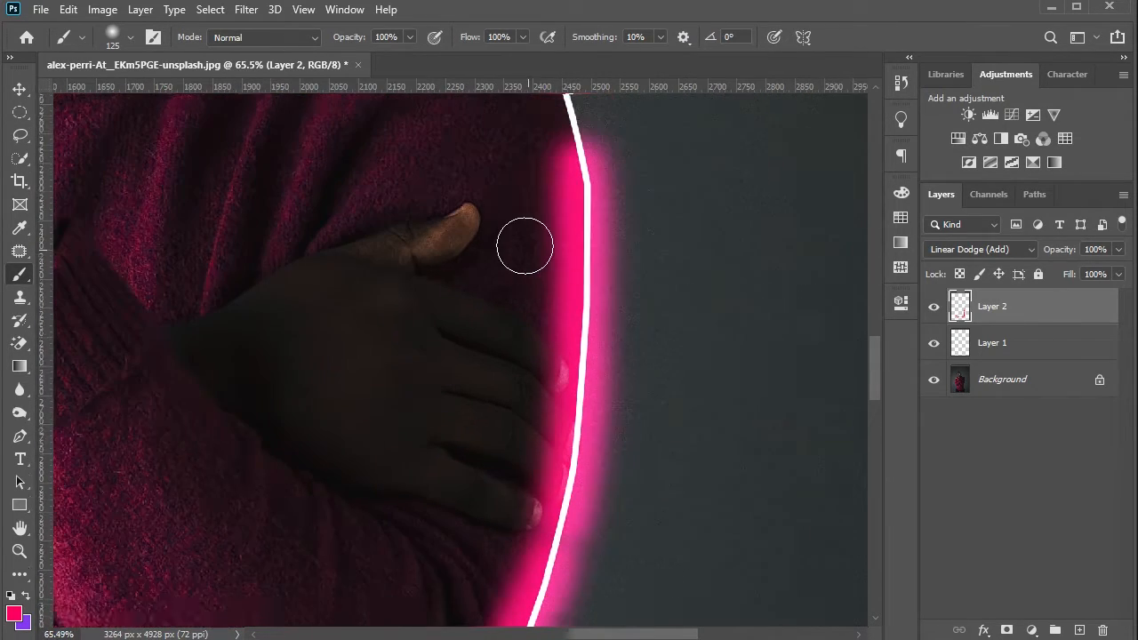
{"action": "scroll", "coordinate": [524, 246], "scroll_direction": "up", "scroll_amount": 10}
{"action": "mouse_move", "coordinate": [280, 238]}
{"action": "left_mouse_down"}
{"action": "mouse_move", "coordinate": [473, 280]}
{"action": "mouse_move", "coordinate": [542, 351]}
{"action": "mouse_move", "coordinate": [567, 433]}
{"action": "left_mouse_up"}
{"action": "mouse_move", "coordinate": [270, 234]}
{"action": "left_mouse_down"}
{"action": "mouse_move", "coordinate": [158, 194]}
{"action": "mouse_move", "coordinate": [115, 280]}
{"action": "mouse_move", "coordinate": [55, 317]}
{"action": "left_mouse_up"}
Paint the glow around the remaining neckline, the collar beside the raised hand and the upper left sleeve.
{"action": "scroll", "coordinate": [255, 310], "scroll_direction": "down", "scroll_amount": 2}
{"action": "scroll", "coordinate": [258, 310], "scroll_direction": "left", "scroll_amount": 7}
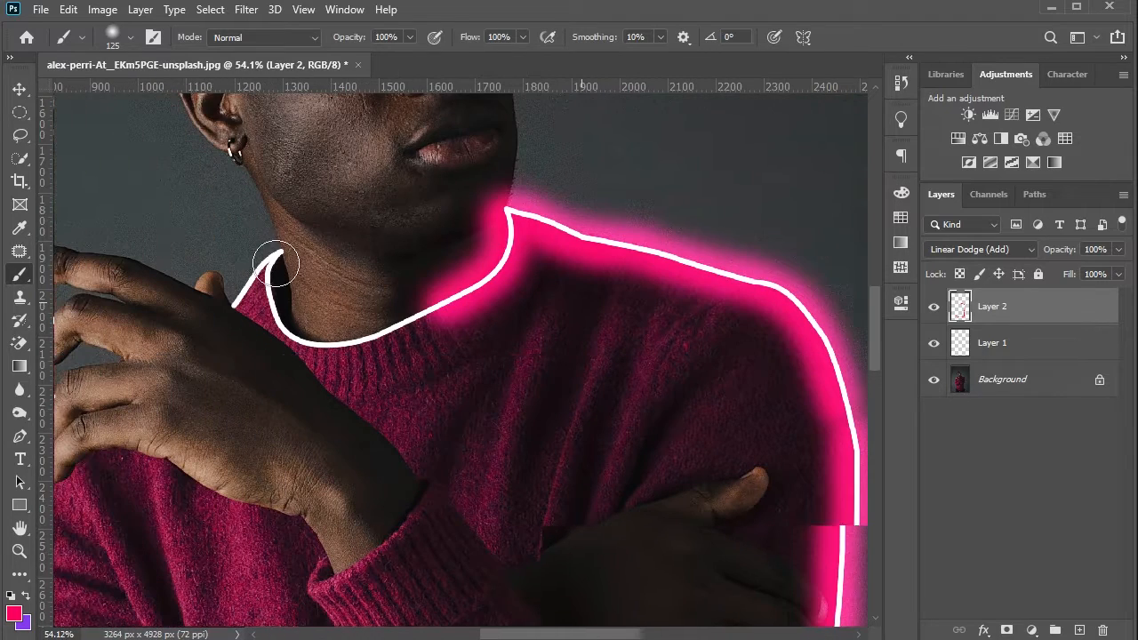
{"action": "mouse_move", "coordinate": [275, 259]}
{"action": "left_mouse_down"}
{"action": "mouse_move", "coordinate": [268, 297]}
{"action": "mouse_move", "coordinate": [314, 342]}
{"action": "mouse_move", "coordinate": [451, 303]}
{"action": "mouse_move", "coordinate": [250, 277]}
{"action": "mouse_move", "coordinate": [233, 309]}
{"action": "mouse_move", "coordinate": [288, 297]}
{"action": "mouse_move", "coordinate": [259, 367]}
{"action": "mouse_move", "coordinate": [246, 602]}
{"action": "left_mouse_up"}
{"action": "scroll", "coordinate": [383, 277], "scroll_direction": "down", "scroll_amount": 3}
{"action": "scroll", "coordinate": [383, 294], "scroll_direction": "left", "scroll_amount": 2}
{"action": "scroll", "coordinate": [227, 396], "scroll_direction": "left", "scroll_amount": 2}
{"action": "scroll", "coordinate": [227, 397], "scroll_direction": "down", "scroll_amount": 1}
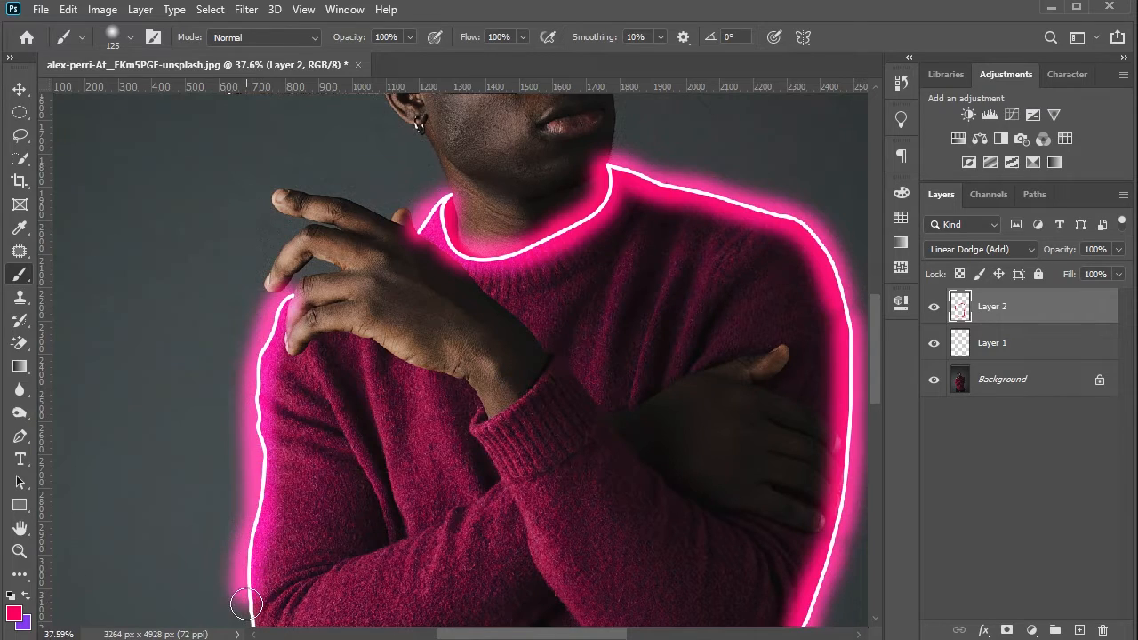
Complete the glow around the left elbow and down the left waist to the hem.
{"action": "scroll", "coordinate": [246, 541], "scroll_direction": "down", "scroll_amount": 5}
{"action": "mouse_move", "coordinate": [251, 391]}
{"action": "left_mouse_down"}
{"action": "mouse_move", "coordinate": [256, 460]}
{"action": "mouse_move", "coordinate": [297, 541]}
{"action": "mouse_move", "coordinate": [339, 551]}
{"action": "mouse_move", "coordinate": [332, 566]}
{"action": "mouse_move", "coordinate": [355, 589]}
{"action": "mouse_move", "coordinate": [347, 622]}
{"action": "left_mouse_up"}
{"action": "scroll", "coordinate": [355, 531], "scroll_direction": "down", "scroll_amount": 3}
{"action": "scroll", "coordinate": [355, 531], "scroll_direction": "down", "scroll_amount": 4}
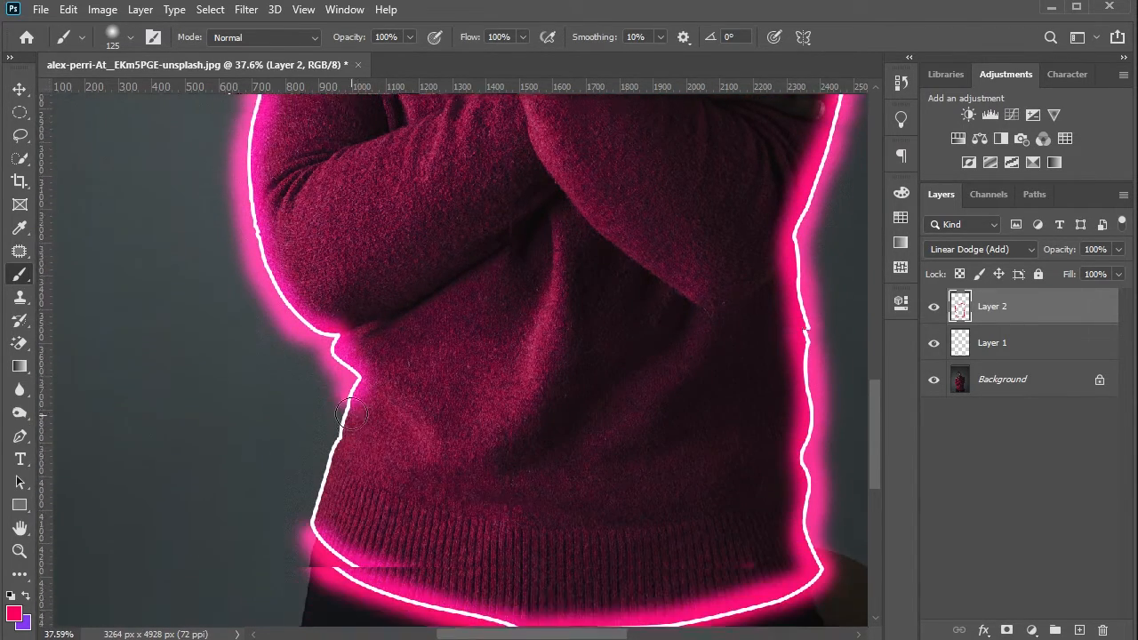
{"action": "left_click_drag", "start_coordinate": [357, 358], "coordinate": [313, 508]}
{"action": "key", "text": "ctrl+0"}
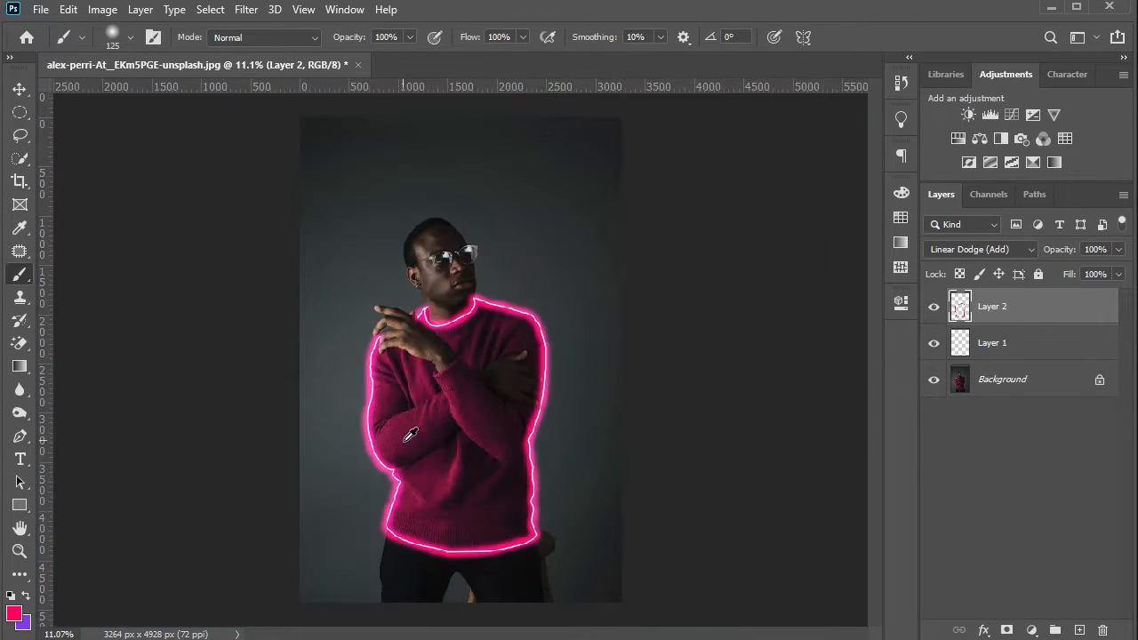
Apply a Gaussian Blur with a 48.4 px radius to the glow layer.
{"action": "left_click", "coordinate": [19, 89]}
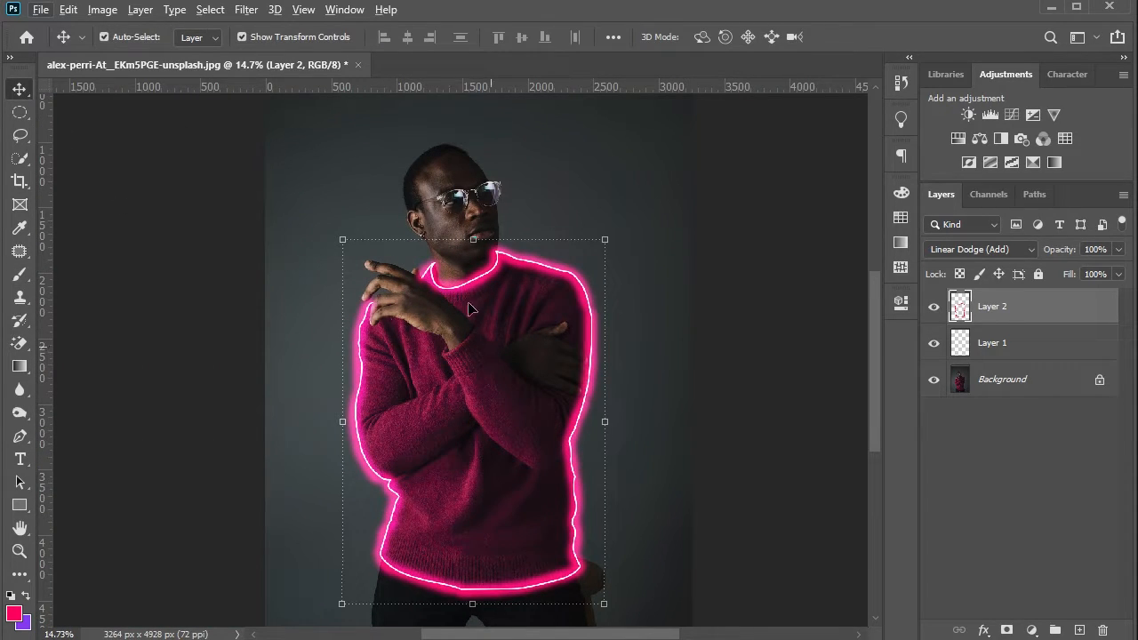
{"action": "left_click", "coordinate": [246, 10]}
{"action": "mouse_move", "coordinate": [290, 211]}
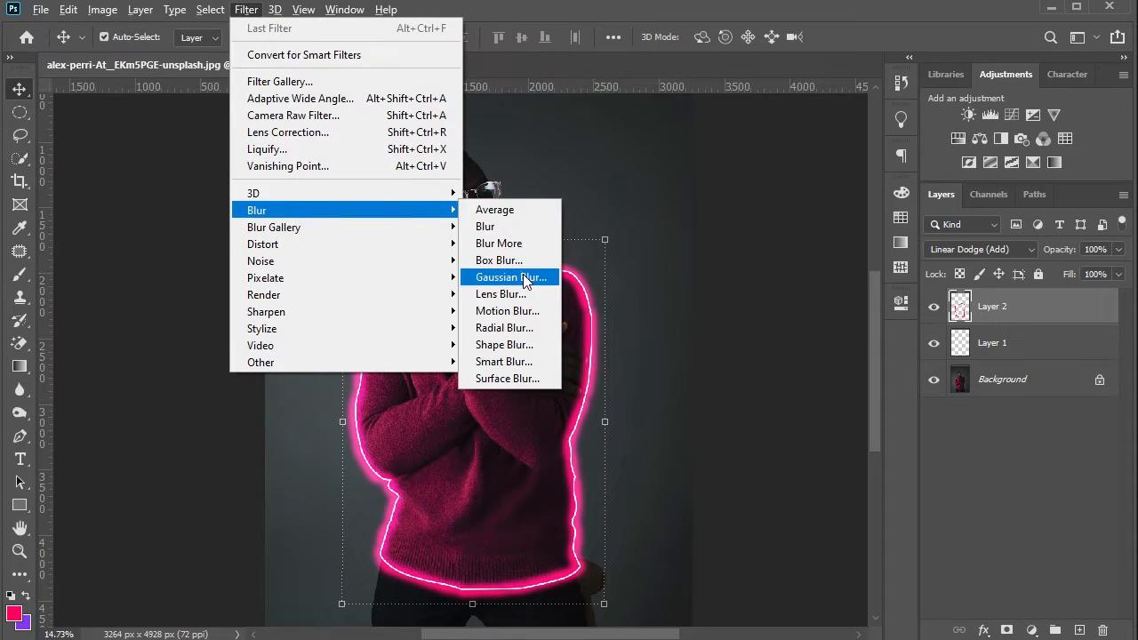
{"action": "left_click", "coordinate": [527, 283]}
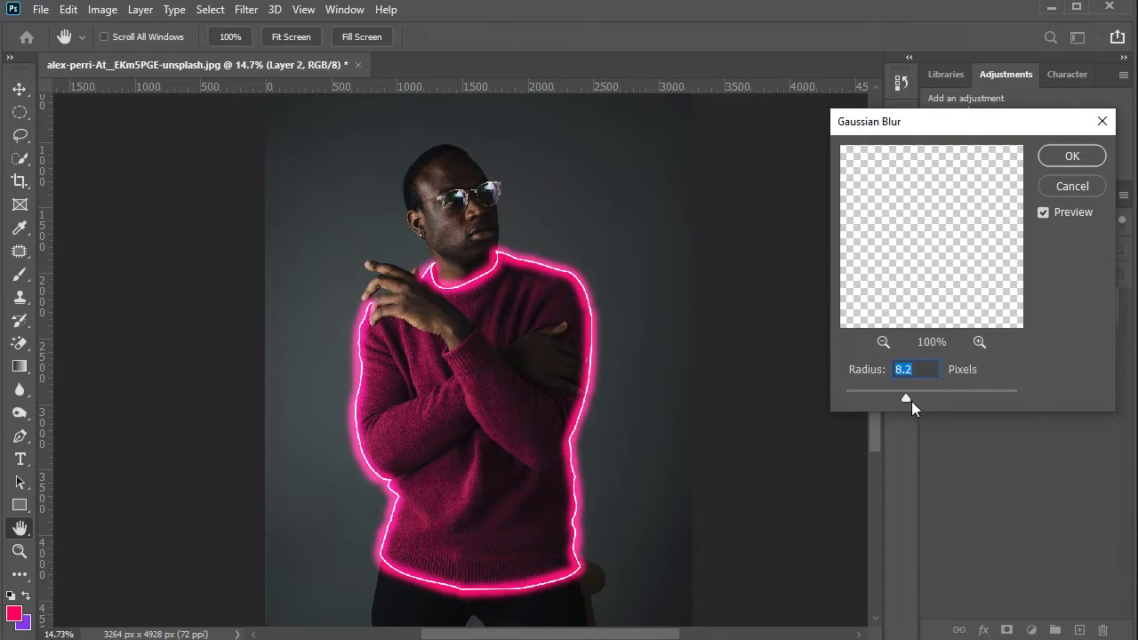
{"action": "left_click_drag", "start_coordinate": [931, 396], "coordinate": [938, 395]}
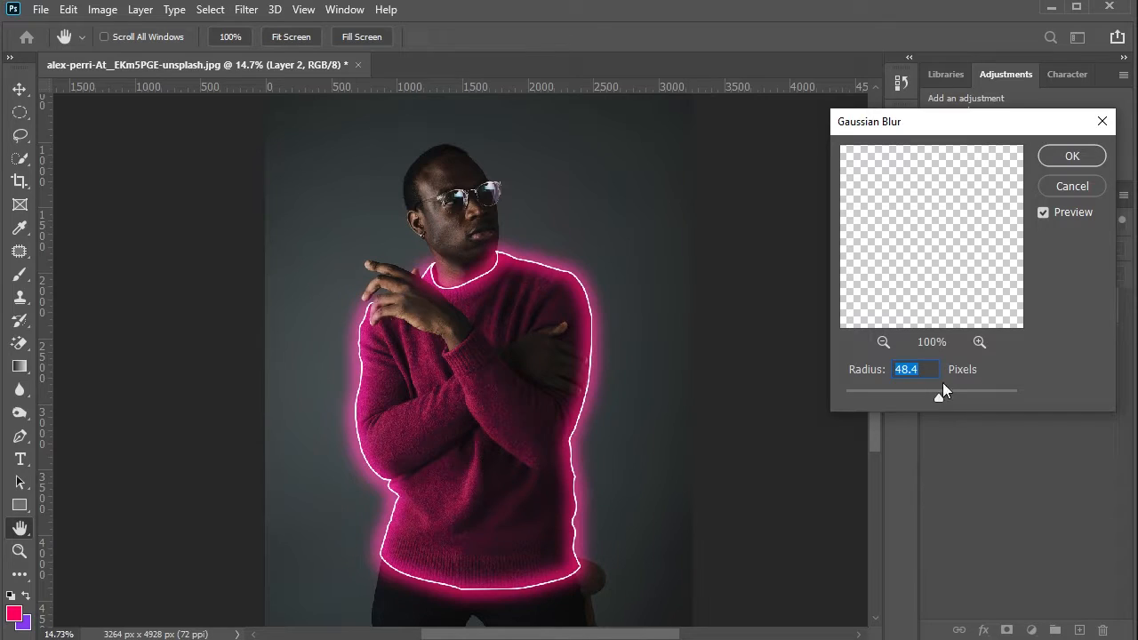
{"action": "left_click", "coordinate": [1053, 162]}
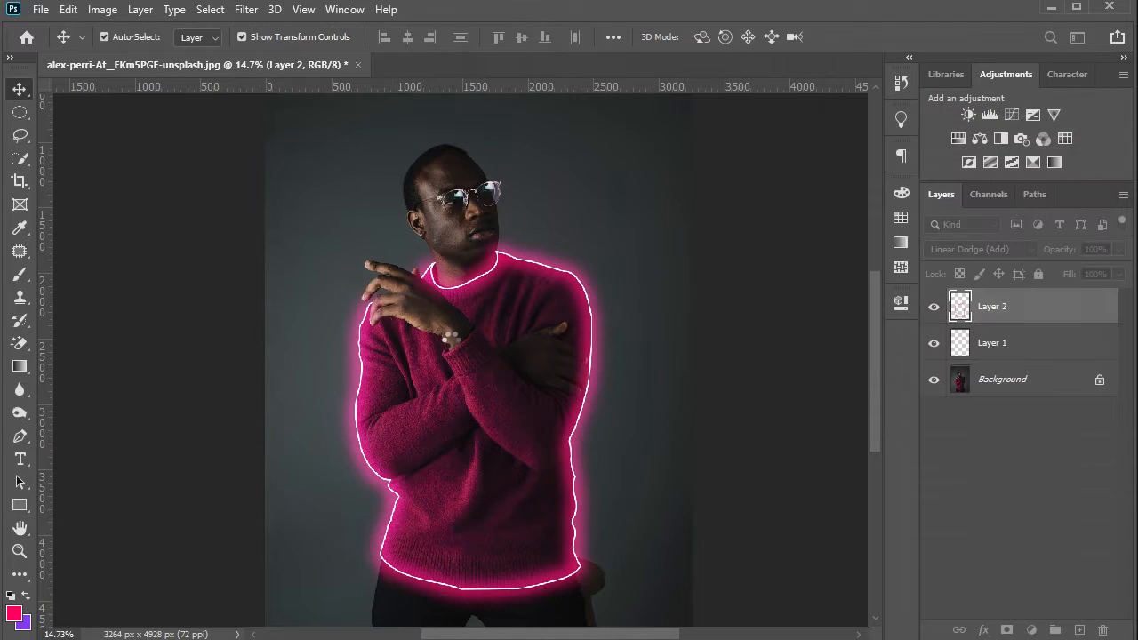
Select the white outline layer, Layer 1, and set up the Eraser tool with a Hard Round tip.
{"action": "left_click", "coordinate": [1023, 348]}
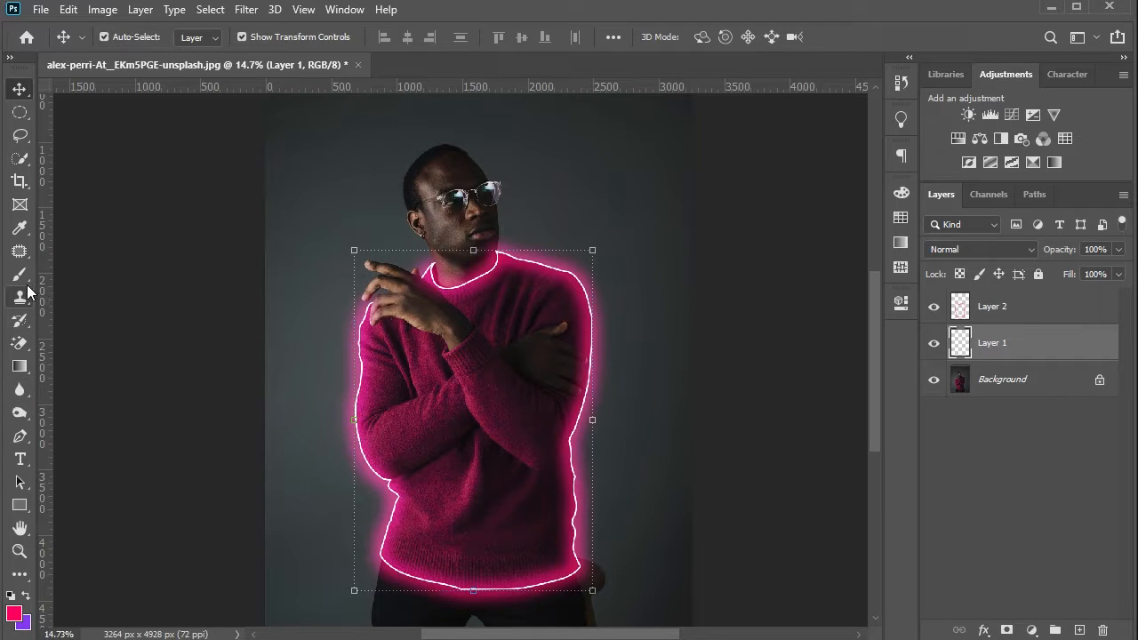
{"action": "left_click_drag", "start_coordinate": [26, 346], "coordinate": [62, 342]}
{"action": "right_click", "coordinate": [469, 328]}
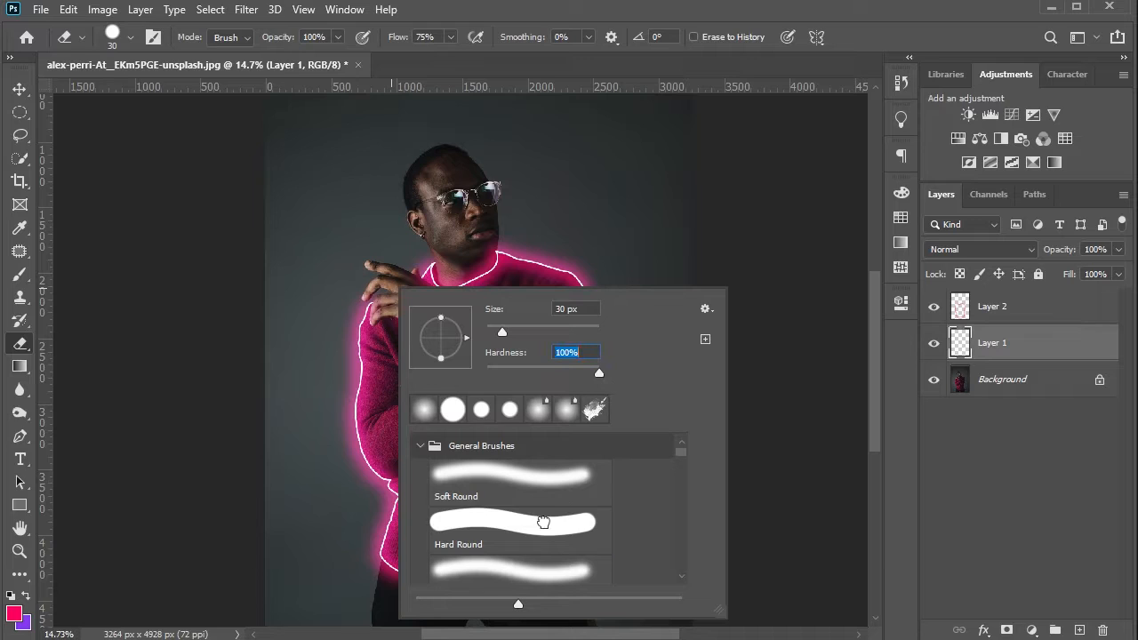
{"action": "left_click", "coordinate": [543, 522]}
{"action": "key", "text": "Return"}
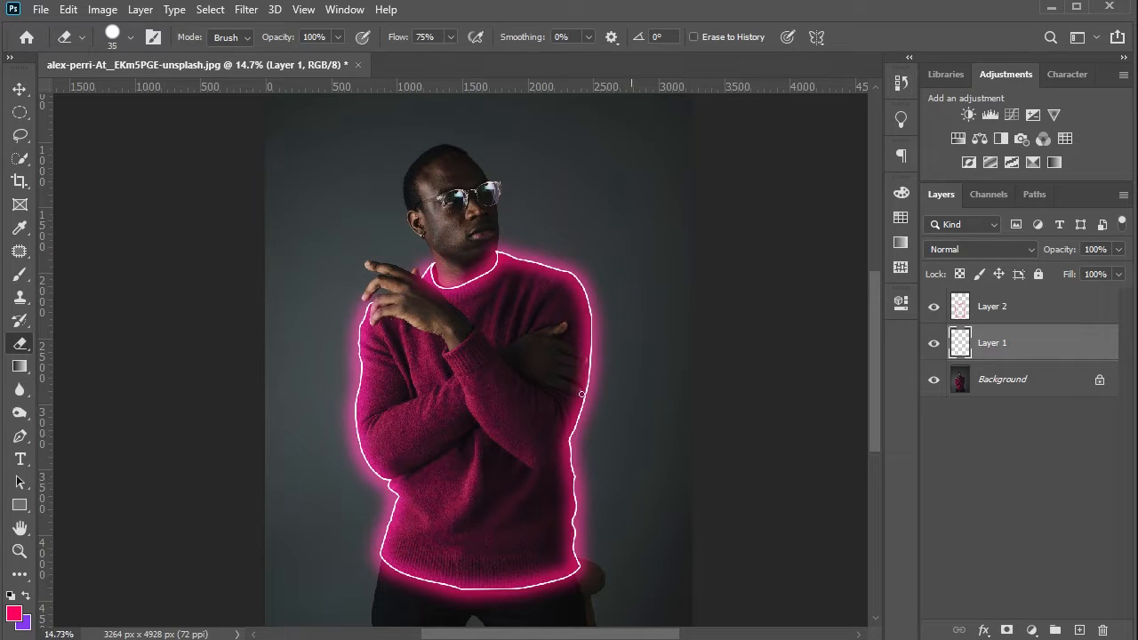
Erase the white outline where it overlaps the fingertips on the right sleeve, using a 40 px eraser.
{"action": "scroll", "coordinate": [537, 372], "scroll_direction": "up", "scroll_amount": 10}
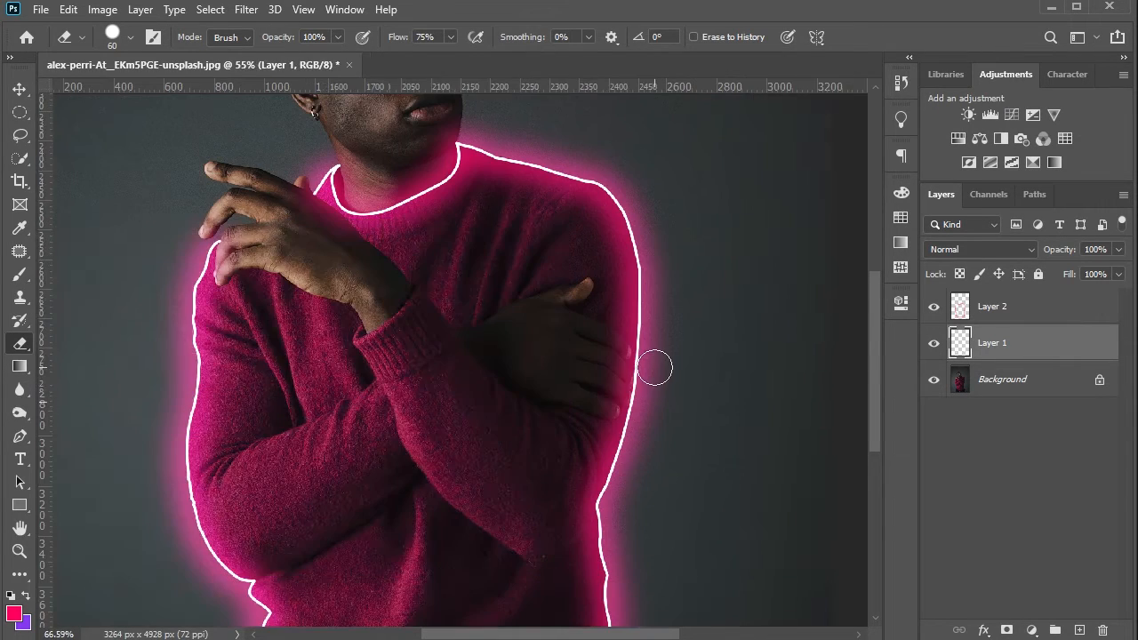
{"action": "scroll", "coordinate": [617, 388], "scroll_direction": "up", "scroll_amount": 3}
{"action": "key", "text": "bracketleft"}
{"action": "key", "text": "bracketleft"}
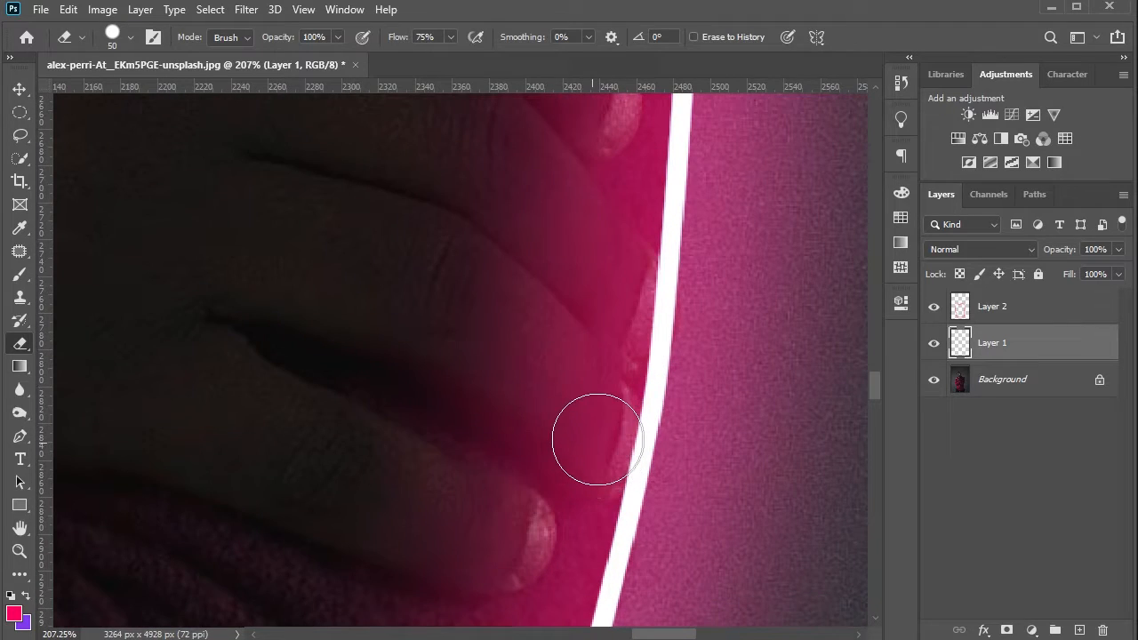
{"action": "key", "text": "bracketleft"}
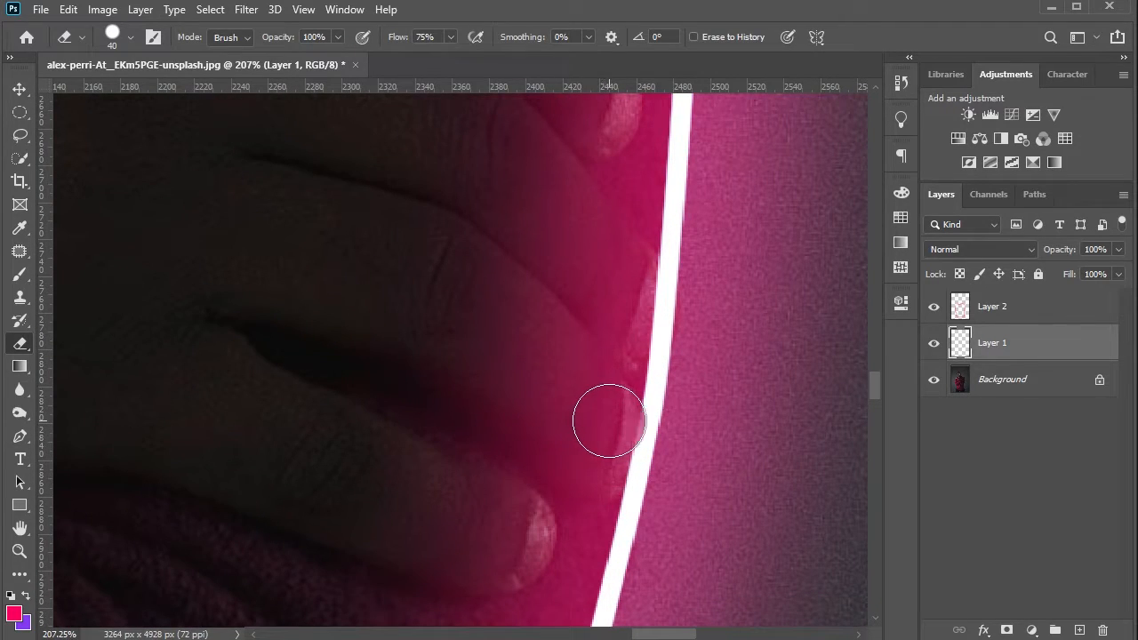
{"action": "left_click_drag", "start_coordinate": [610, 423], "coordinate": [607, 436]}
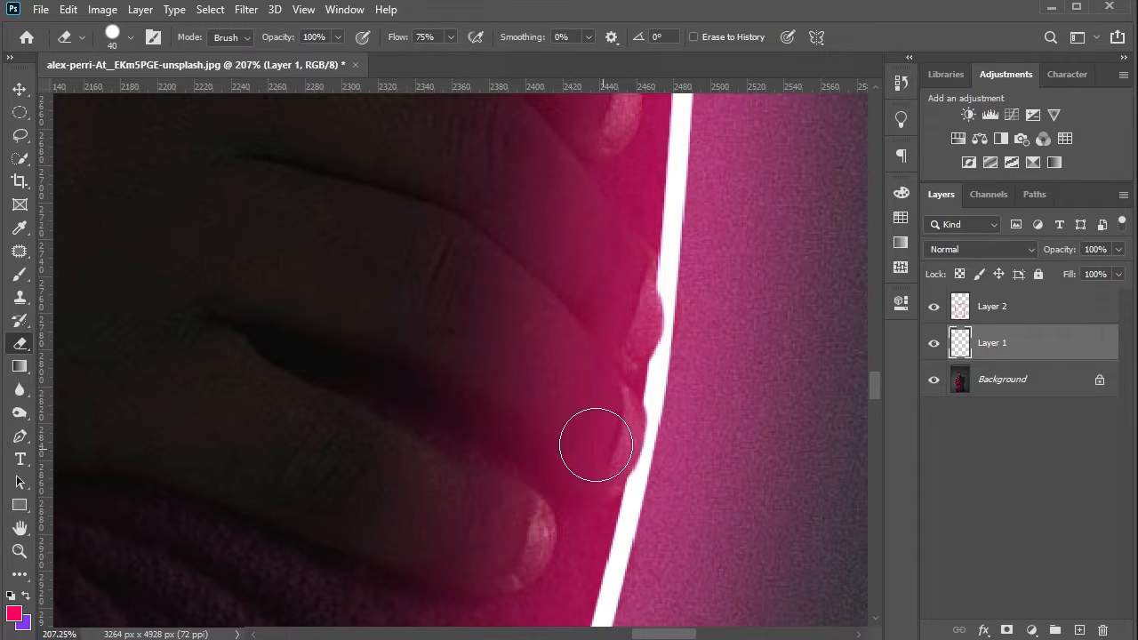
{"action": "scroll", "coordinate": [685, 357], "scroll_direction": "down", "scroll_amount": 10}
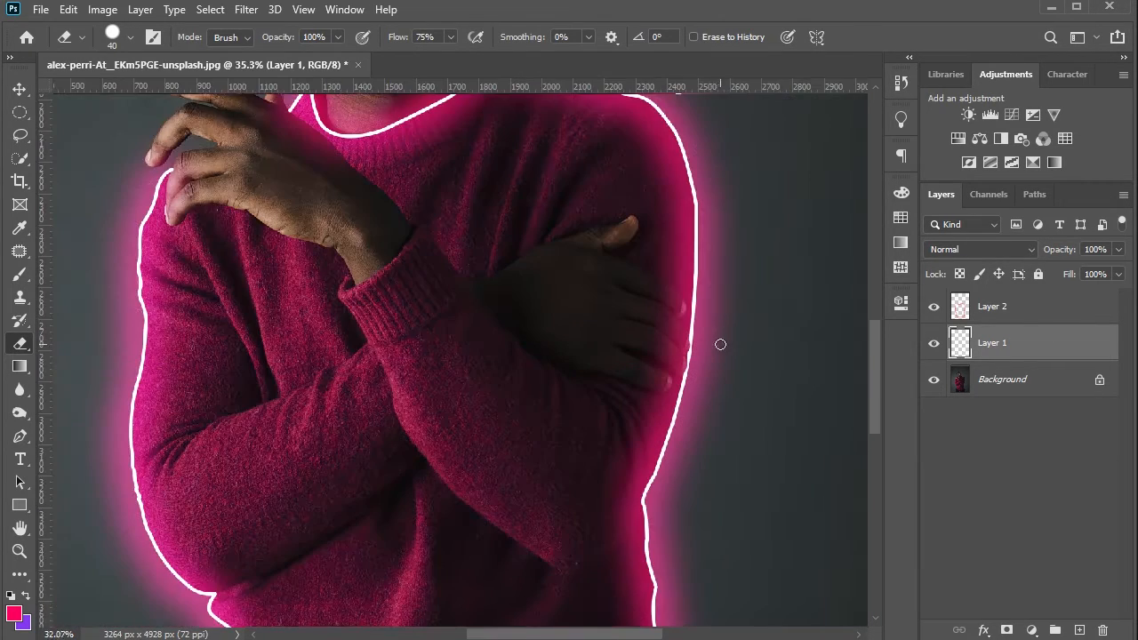
Trim the tip of the white outline where the left side of the collar meets the neck.
{"action": "scroll", "coordinate": [378, 133], "scroll_direction": "up", "scroll_amount": 10}
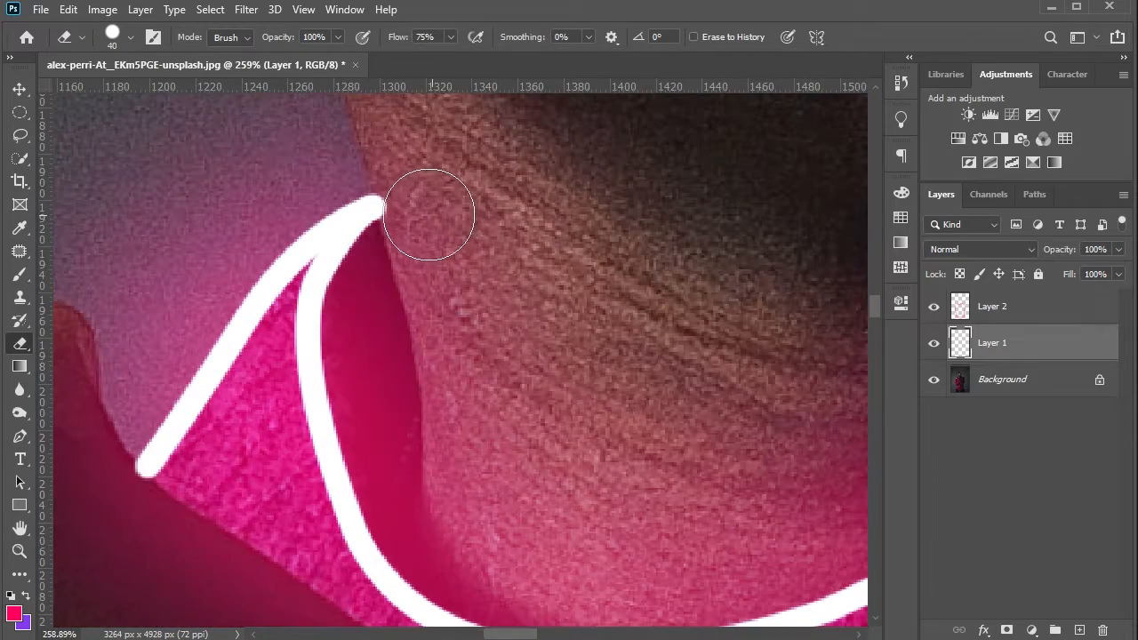
{"action": "left_click", "coordinate": [415, 196]}
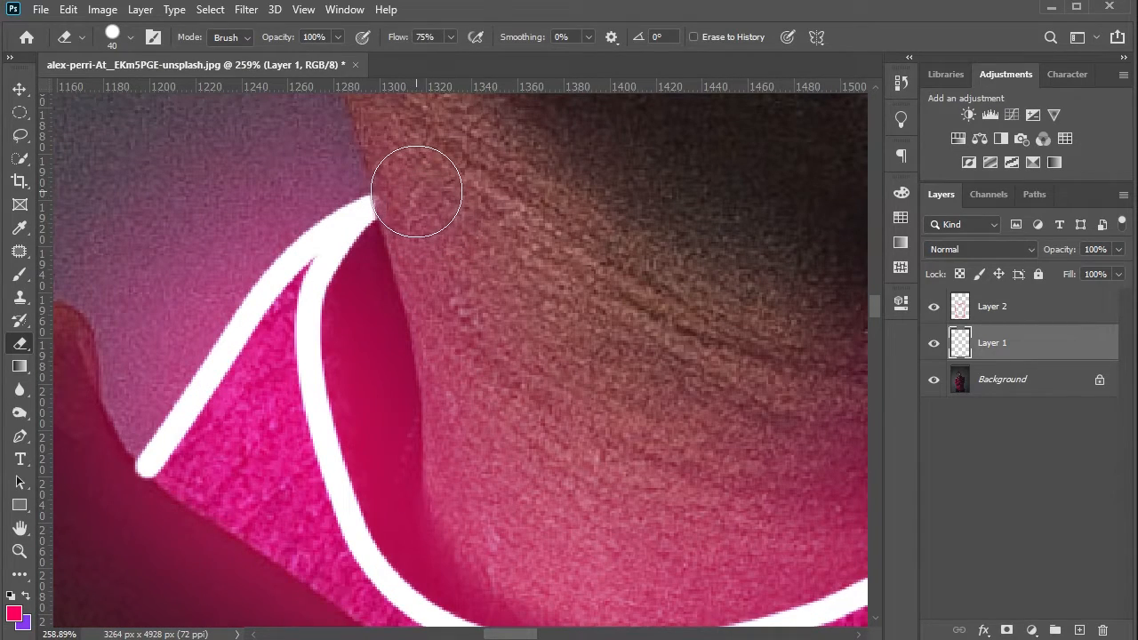
{"action": "left_click", "coordinate": [417, 194]}
{"action": "scroll", "coordinate": [440, 216], "scroll_direction": "down", "scroll_amount": 4}
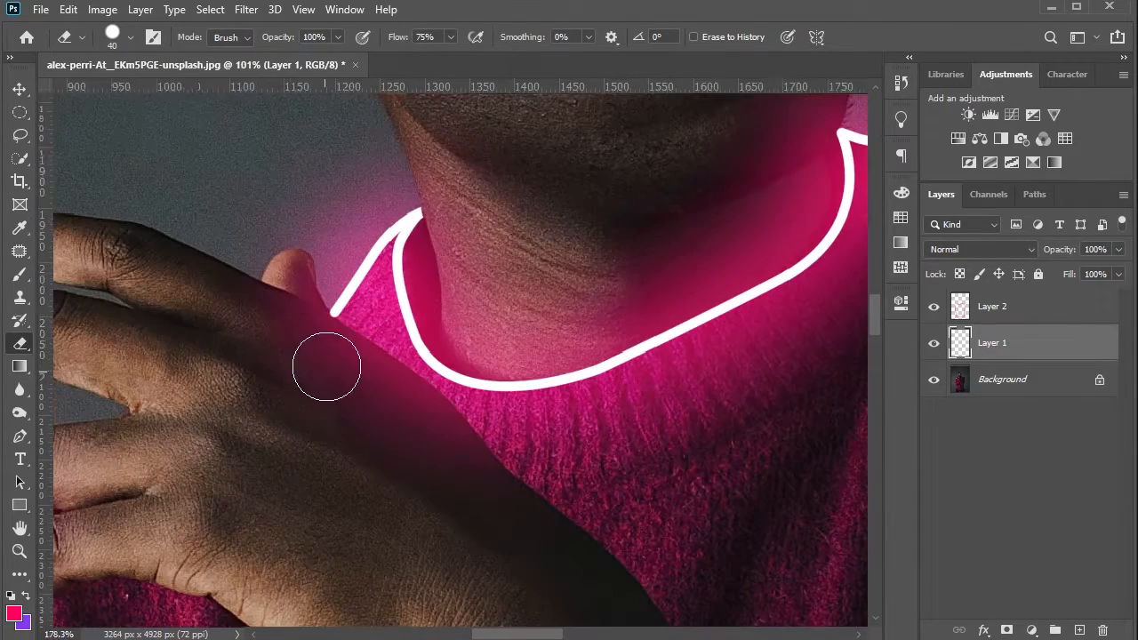
Trim the white outline's end where it meets the raised hand and check its edge beside the fingers.
{"action": "scroll", "coordinate": [329, 347], "scroll_direction": "up", "scroll_amount": 5}
{"action": "scroll", "coordinate": [330, 329], "scroll_direction": "up", "scroll_amount": 2}
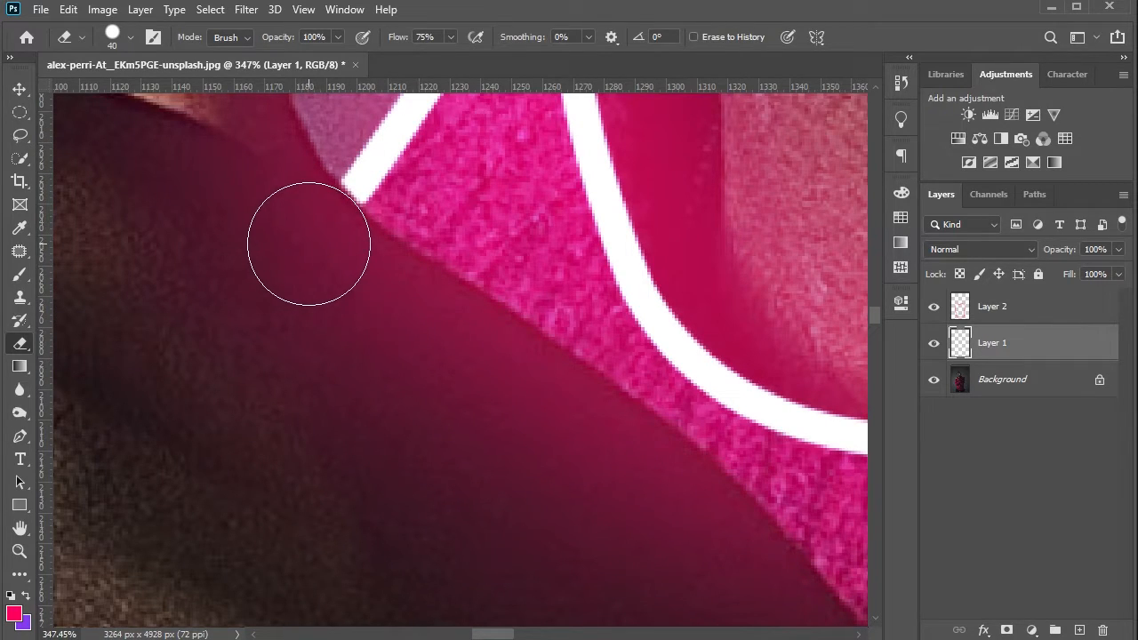
{"action": "scroll", "coordinate": [355, 240], "scroll_direction": "down", "scroll_amount": 3}
{"action": "scroll", "coordinate": [414, 240], "scroll_direction": "down", "scroll_amount": 3}
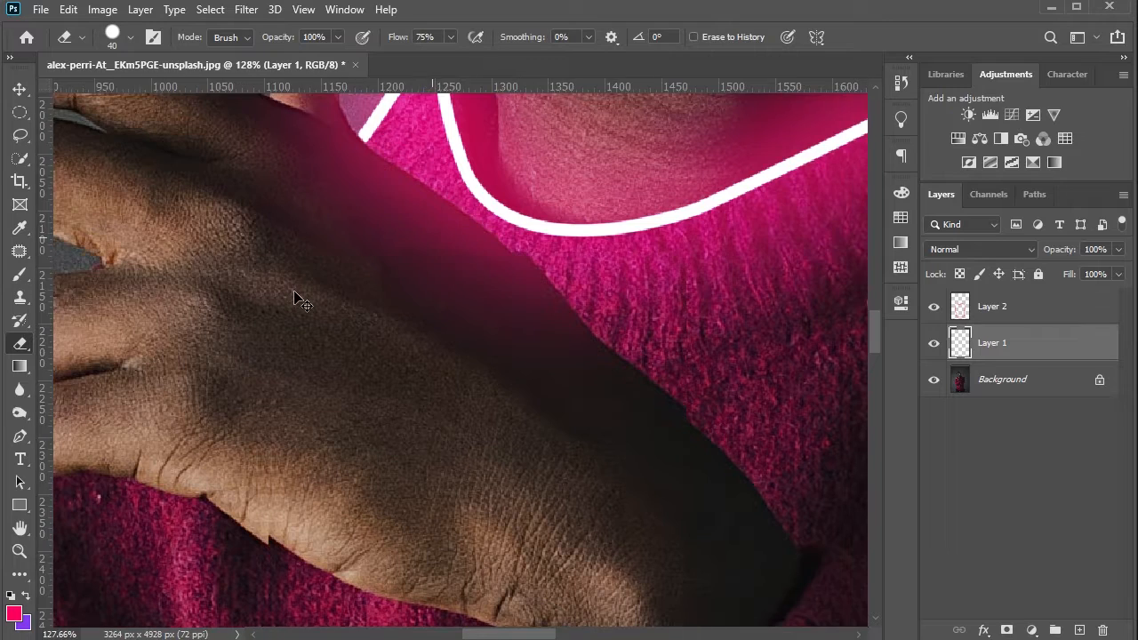
{"action": "scroll", "coordinate": [299, 299], "scroll_direction": "left", "scroll_amount": 5}
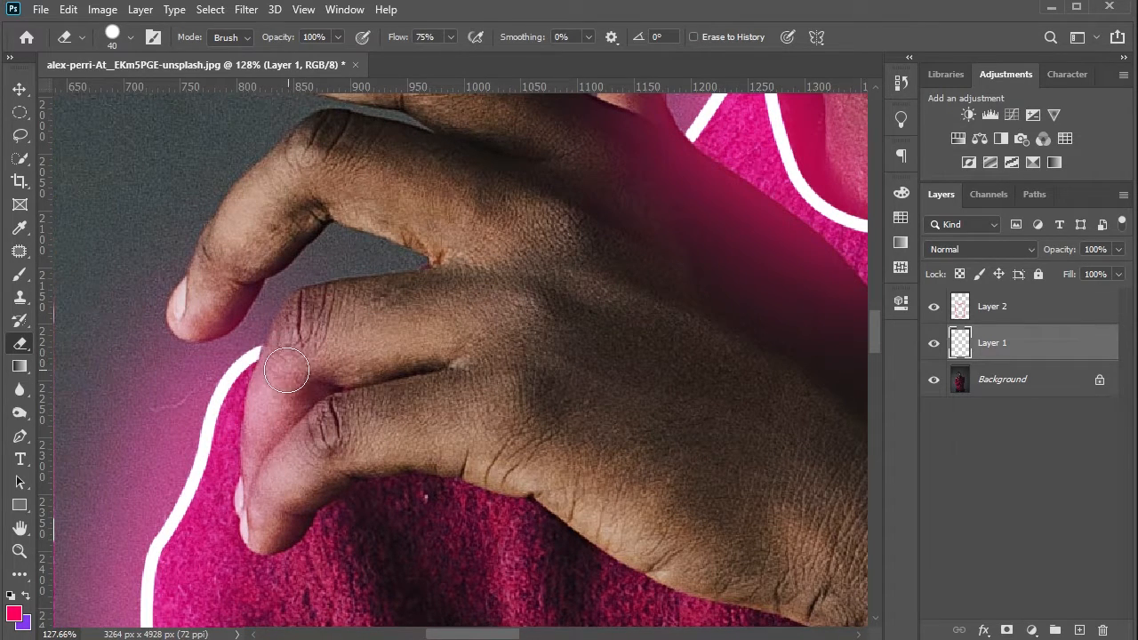
{"action": "scroll", "coordinate": [337, 349], "scroll_direction": "down", "scroll_amount": 12}
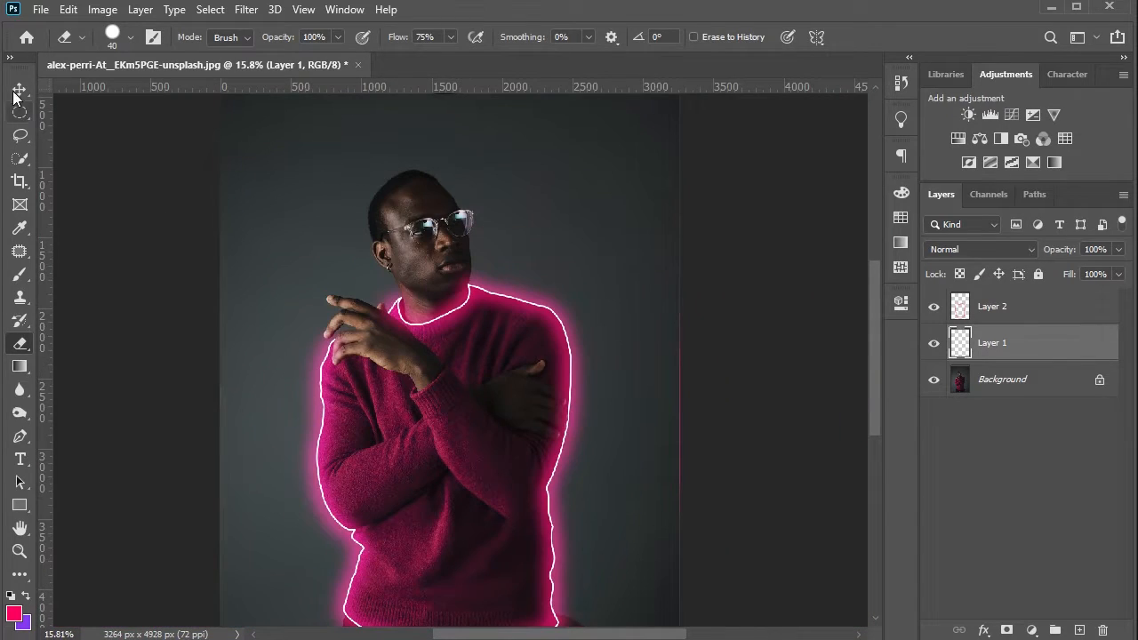
Switch to the Move tool and deselect all layers to review the glowing outline on the whole figure.
{"action": "left_click", "coordinate": [15, 92]}
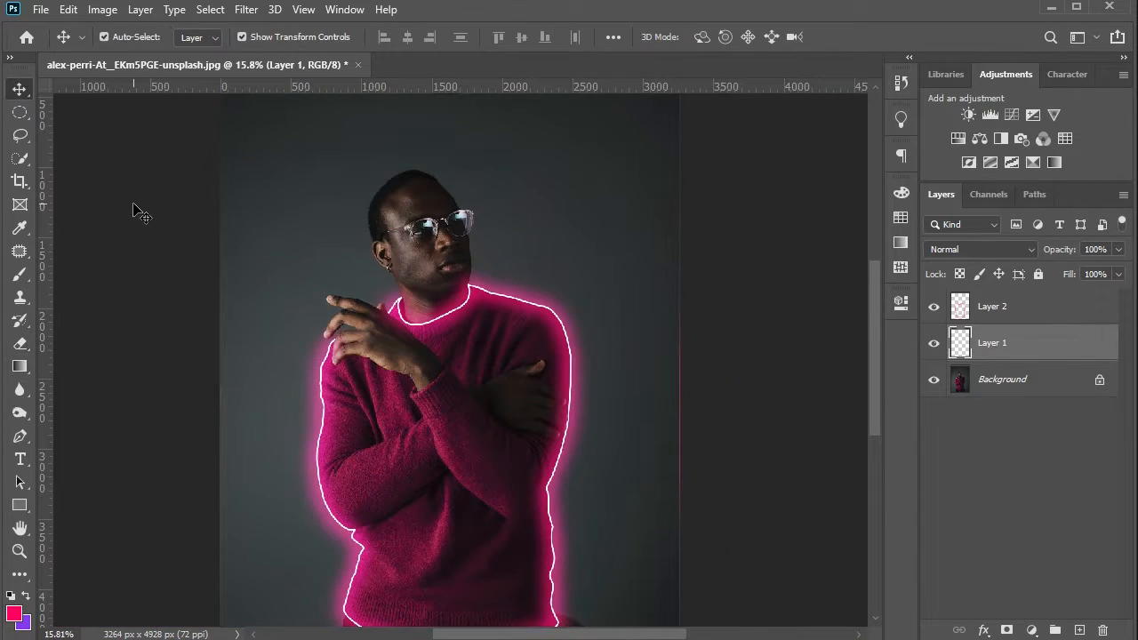
{"action": "left_click", "coordinate": [137, 209]}
{"action": "scroll", "coordinate": [375, 251], "scroll_direction": "down", "scroll_amount": 3}
{"action": "scroll", "coordinate": [446, 415], "scroll_direction": "up", "scroll_amount": 4}
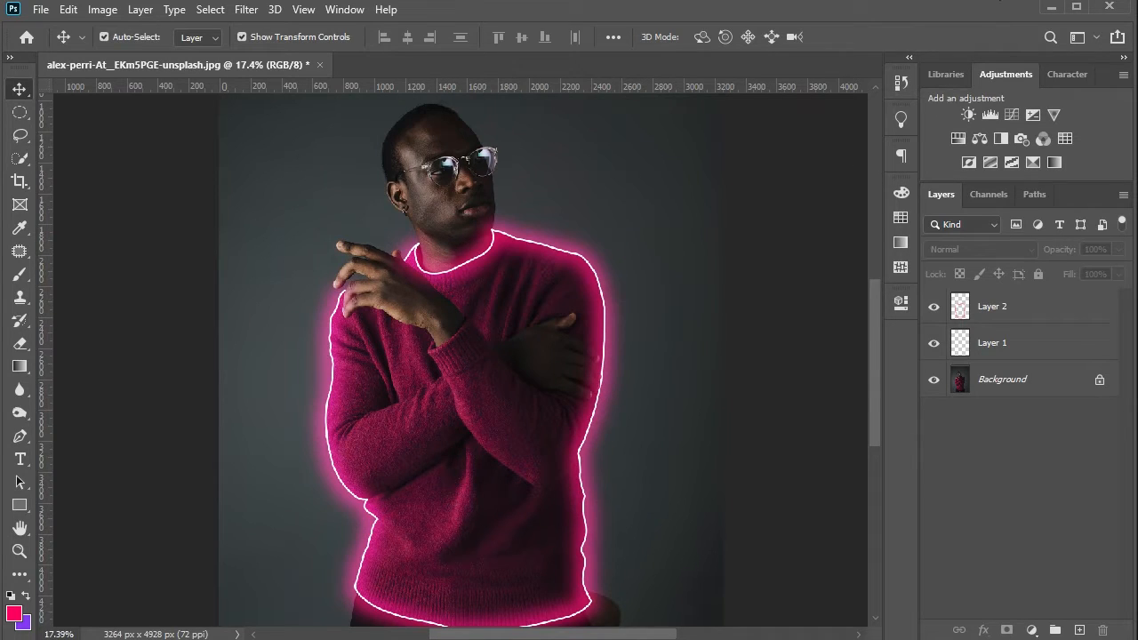
Add a Curves adjustment layer above Layer 2 and shape its RGB curve with a raised highlight, a midtone point and shadow points.
{"action": "left_click", "coordinate": [1013, 317]}
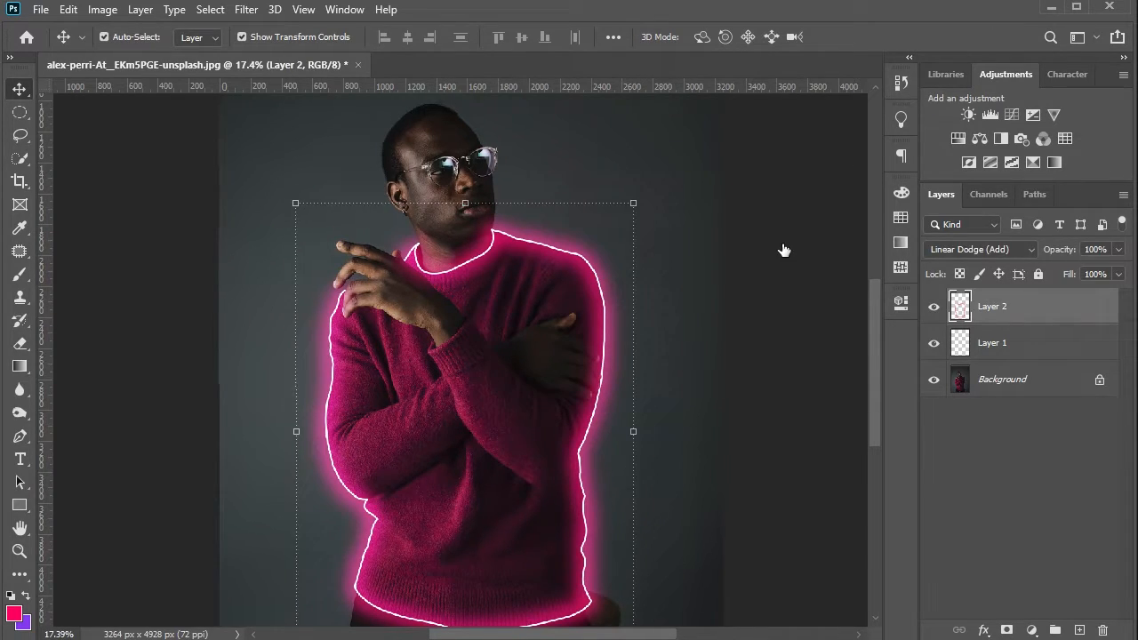
{"action": "left_click", "coordinate": [1006, 119]}
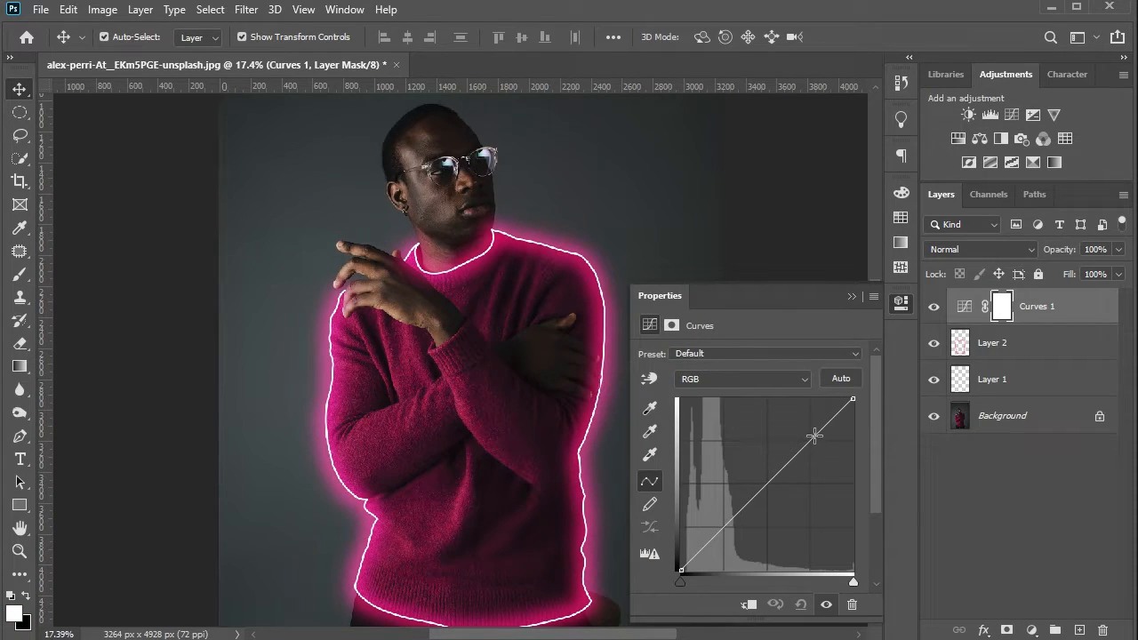
{"action": "left_click_drag", "start_coordinate": [815, 435], "coordinate": [811, 425]}
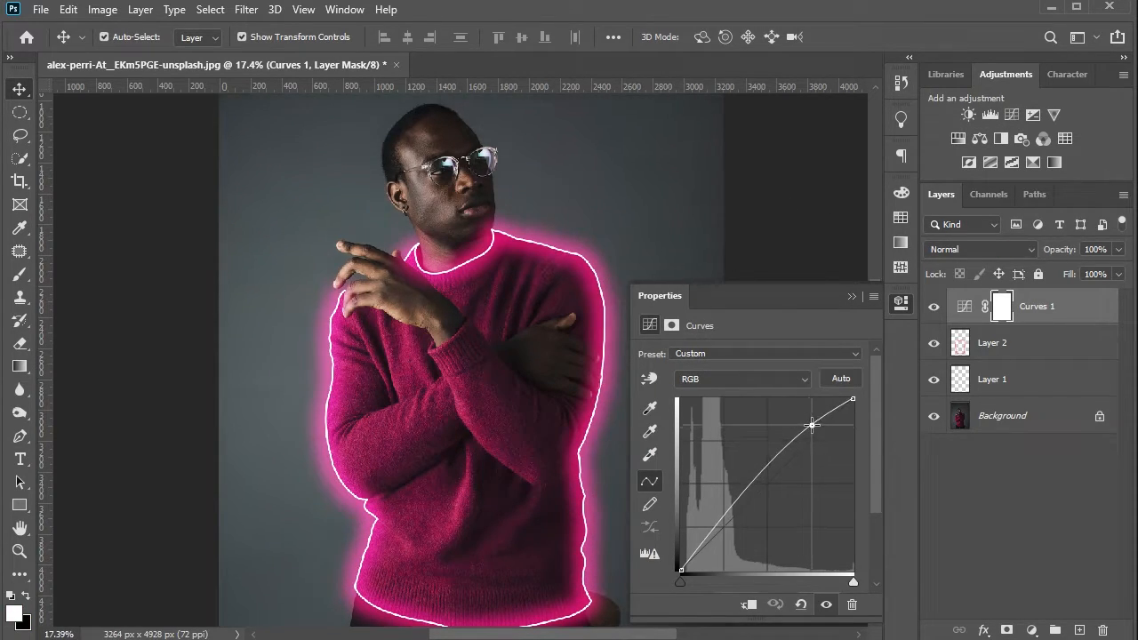
{"action": "left_click_drag", "start_coordinate": [764, 468], "coordinate": [767, 479]}
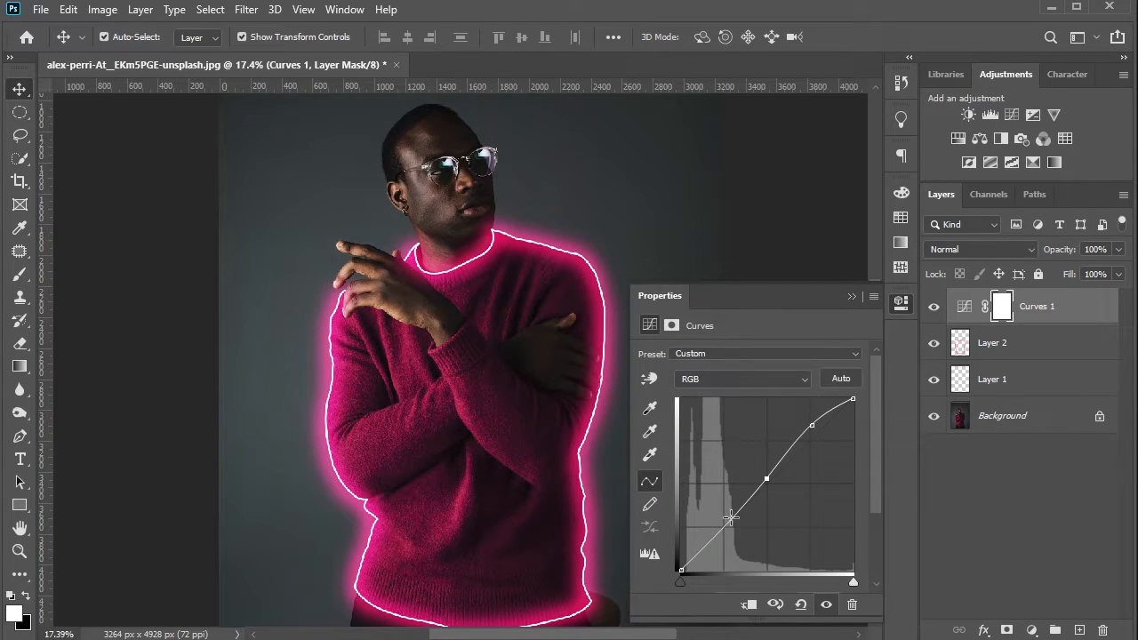
{"action": "left_click_drag", "start_coordinate": [713, 536], "coordinate": [736, 520]}
{"action": "left_click_drag", "start_coordinate": [734, 518], "coordinate": [733, 515]}
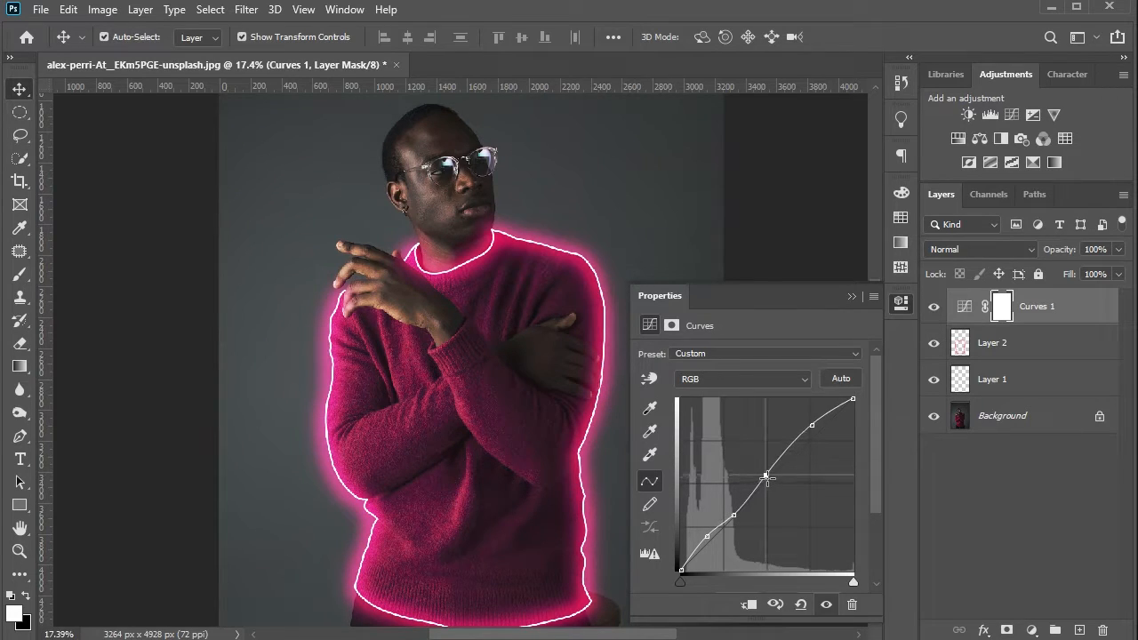
Refine the highlight, midtone and shadow points of the Curves 1 adjustment and collapse its properties.
{"action": "left_click_drag", "start_coordinate": [767, 481], "coordinate": [770, 474]}
{"action": "left_click_drag", "start_coordinate": [811, 425], "coordinate": [822, 416]}
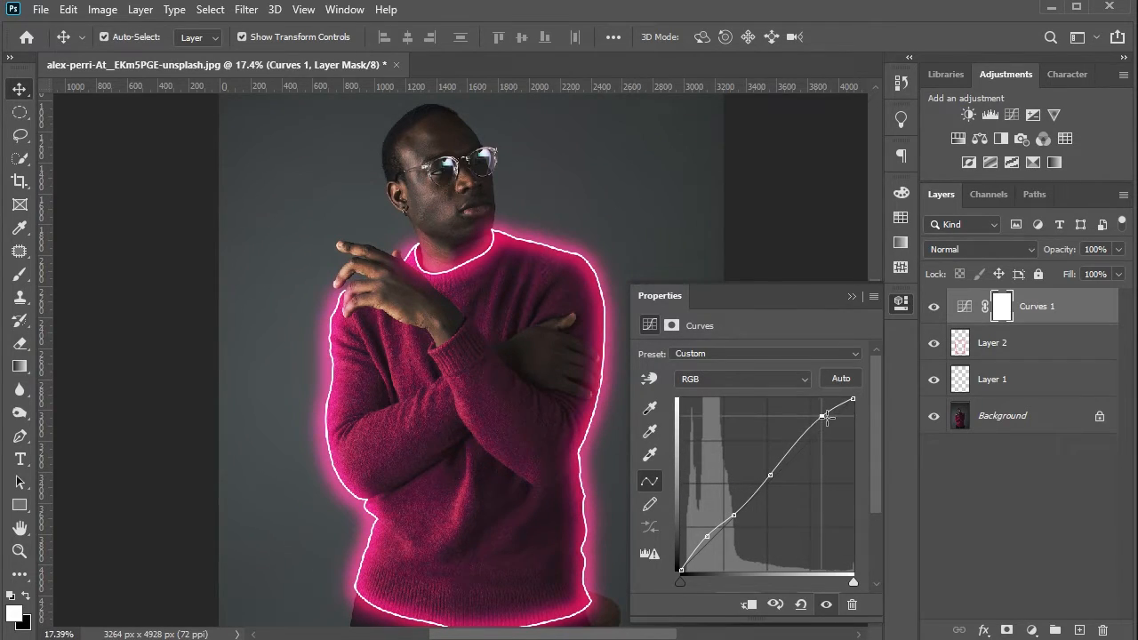
{"action": "left_click_drag", "start_coordinate": [769, 481], "coordinate": [789, 471]}
{"action": "left_click", "coordinate": [734, 513]}
{"action": "left_click_drag", "start_coordinate": [706, 532], "coordinate": [740, 512]}
{"action": "left_click", "coordinate": [850, 297]}
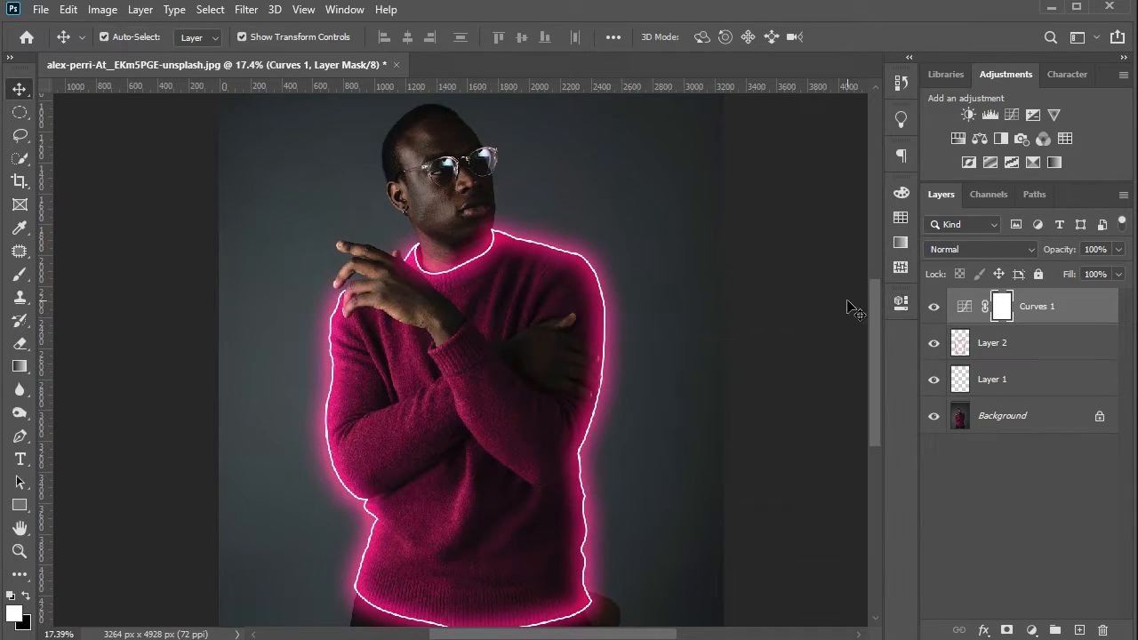
Change the blend mode of Layer 2 to Color Dodge and deselect all layers.
{"action": "scroll", "coordinate": [714, 270], "scroll_direction": "down", "scroll_amount": 2}
{"action": "scroll", "coordinate": [546, 304], "scroll_direction": "up", "scroll_amount": 1}
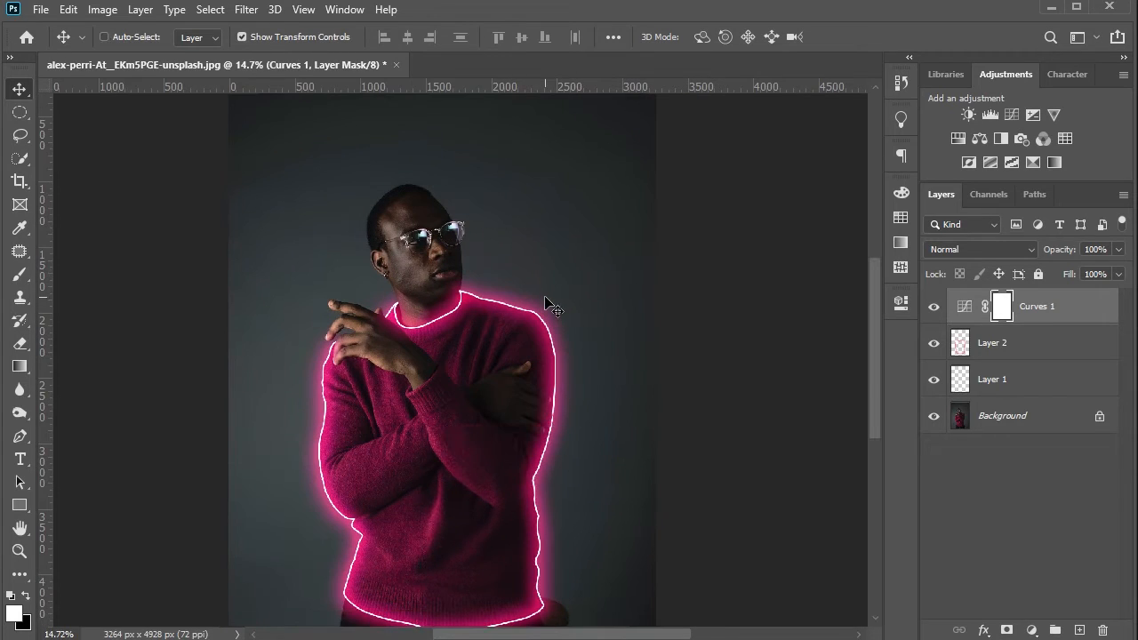
{"action": "scroll", "coordinate": [551, 307], "scroll_direction": "left", "scroll_amount": 2}
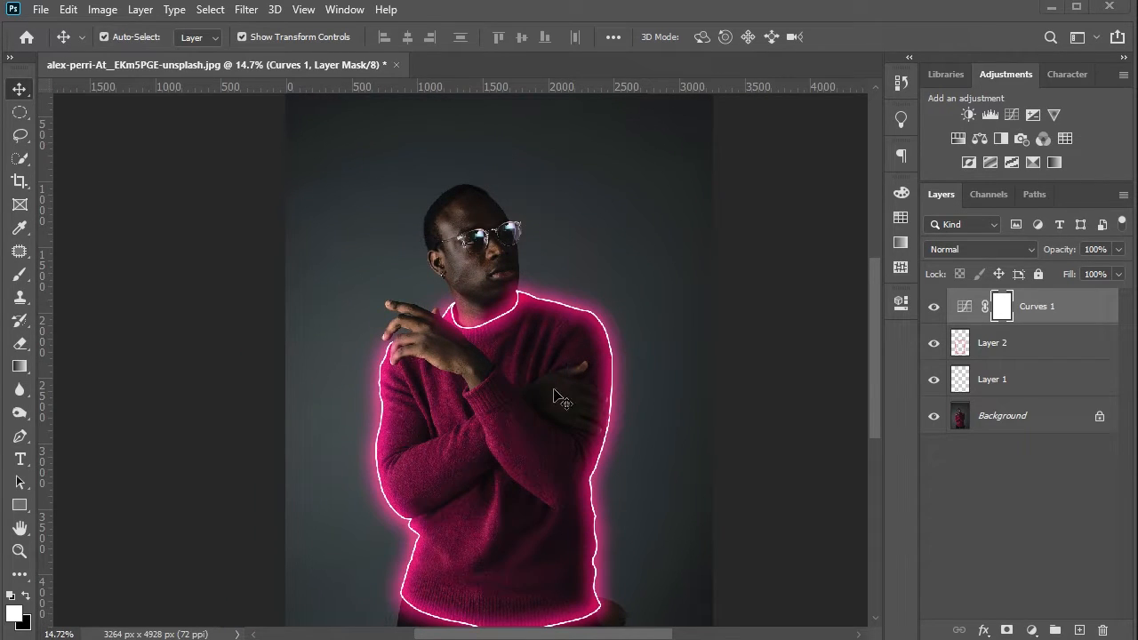
{"action": "scroll", "coordinate": [750, 394], "scroll_direction": "up", "scroll_amount": 1}
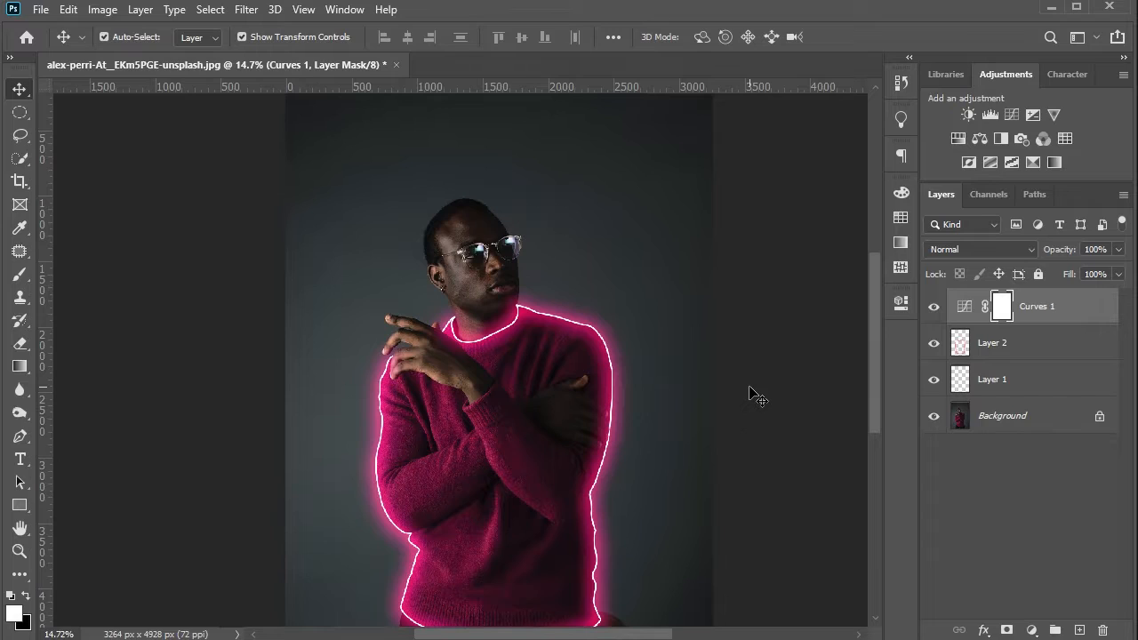
{"action": "scroll", "coordinate": [749, 394], "scroll_direction": "down", "scroll_amount": 1}
{"action": "left_click", "coordinate": [1001, 347]}
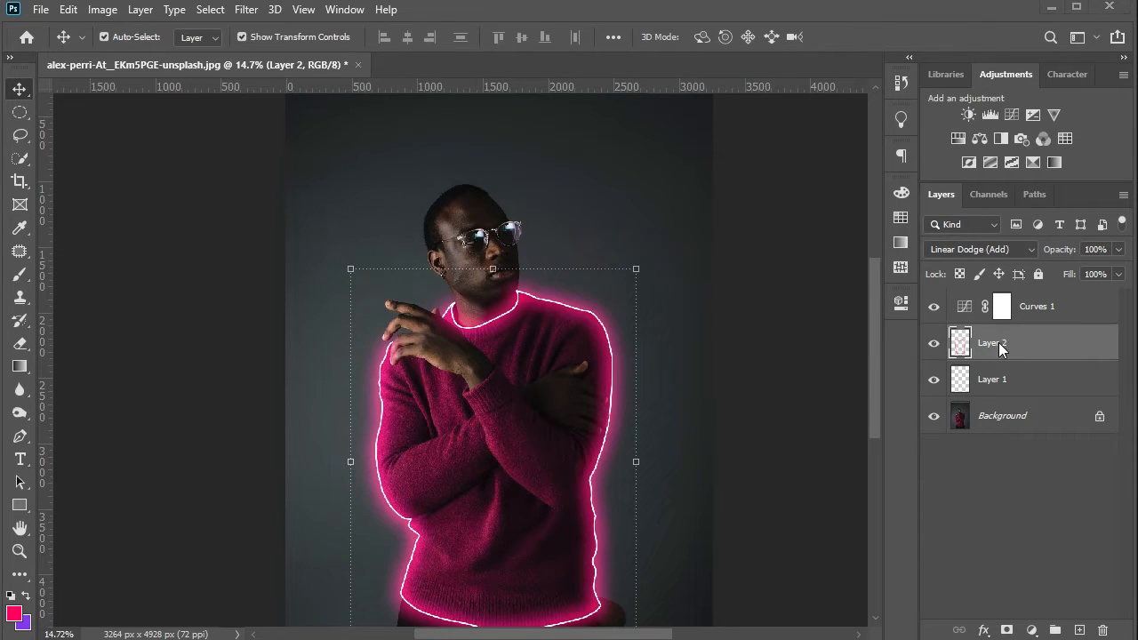
{"action": "left_click", "coordinate": [994, 250]}
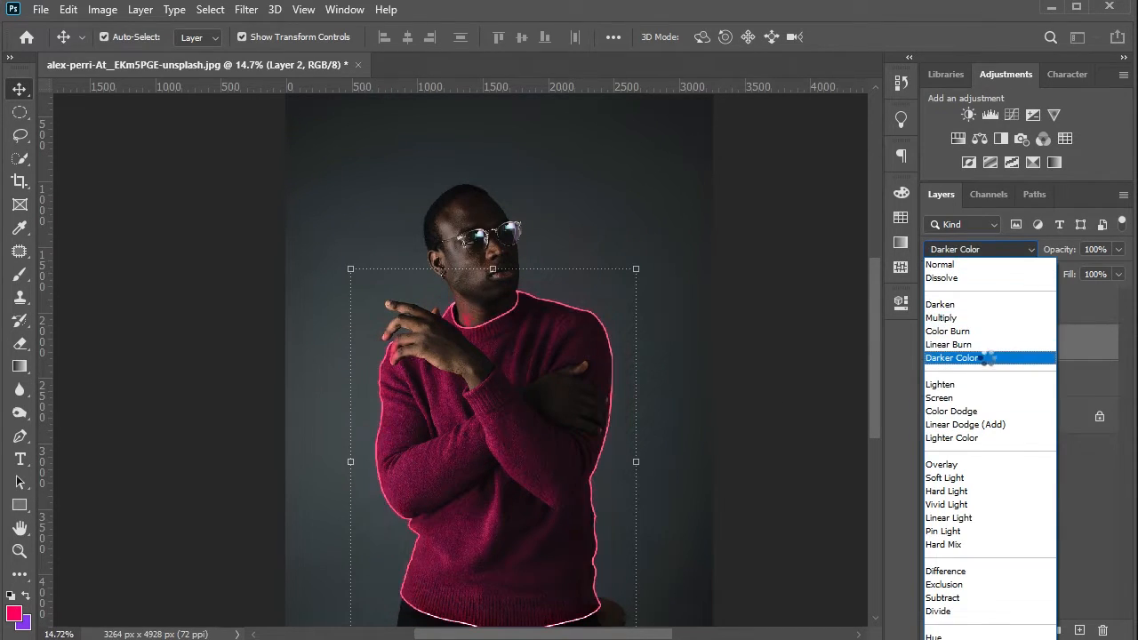
{"action": "left_click", "coordinate": [994, 411]}
{"action": "left_click", "coordinate": [811, 380]}
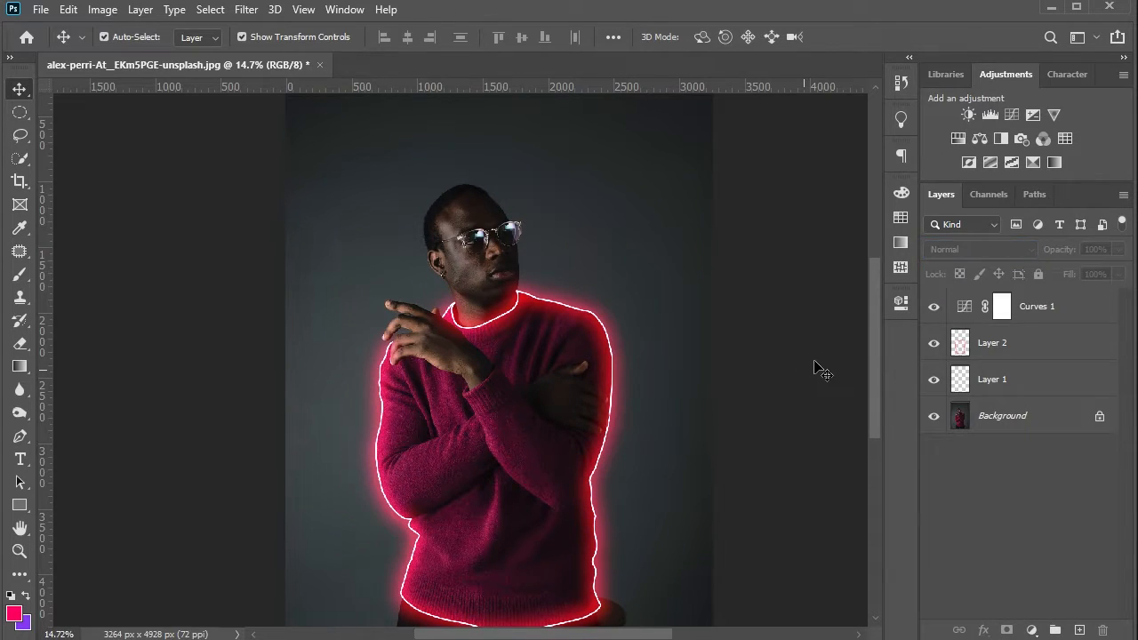
Add a Hue/Saturation adjustment layer with Hue +8, Saturation +8 and Lightness -9.
{"action": "left_click", "coordinate": [957, 138]}
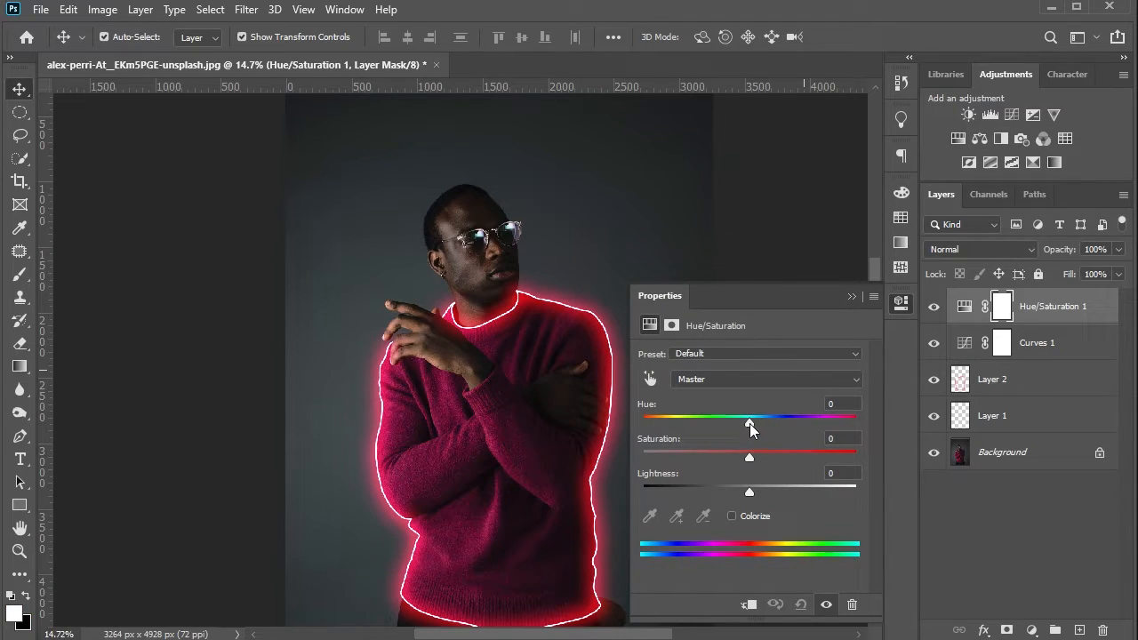
{"action": "left_click_drag", "start_coordinate": [749, 423], "coordinate": [737, 425]}
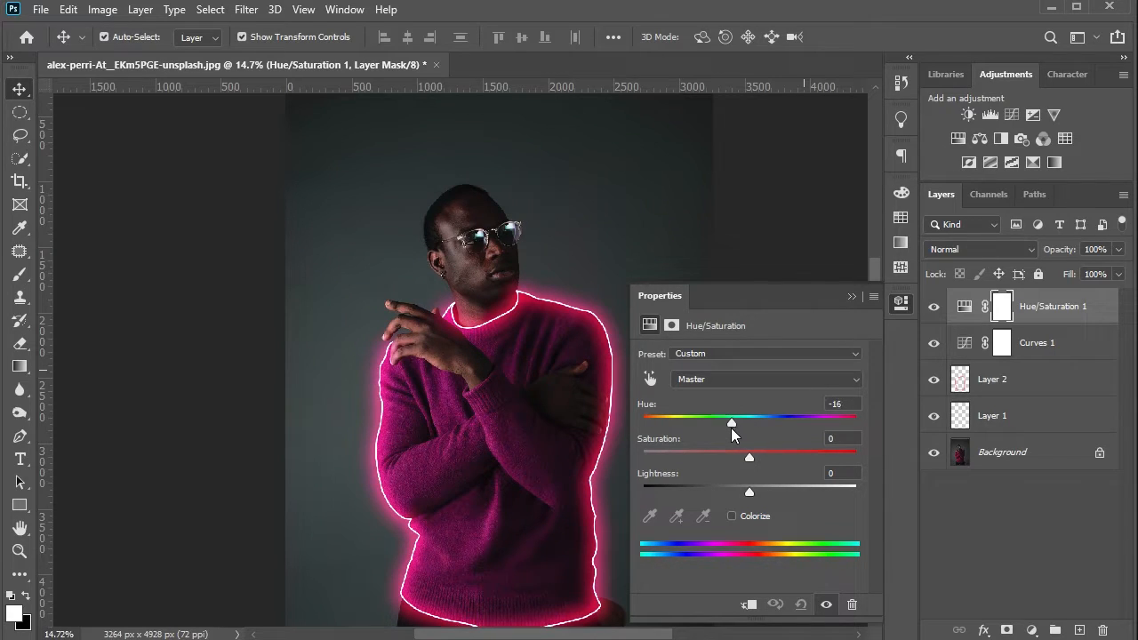
{"action": "left_click_drag", "start_coordinate": [731, 428], "coordinate": [747, 495]}
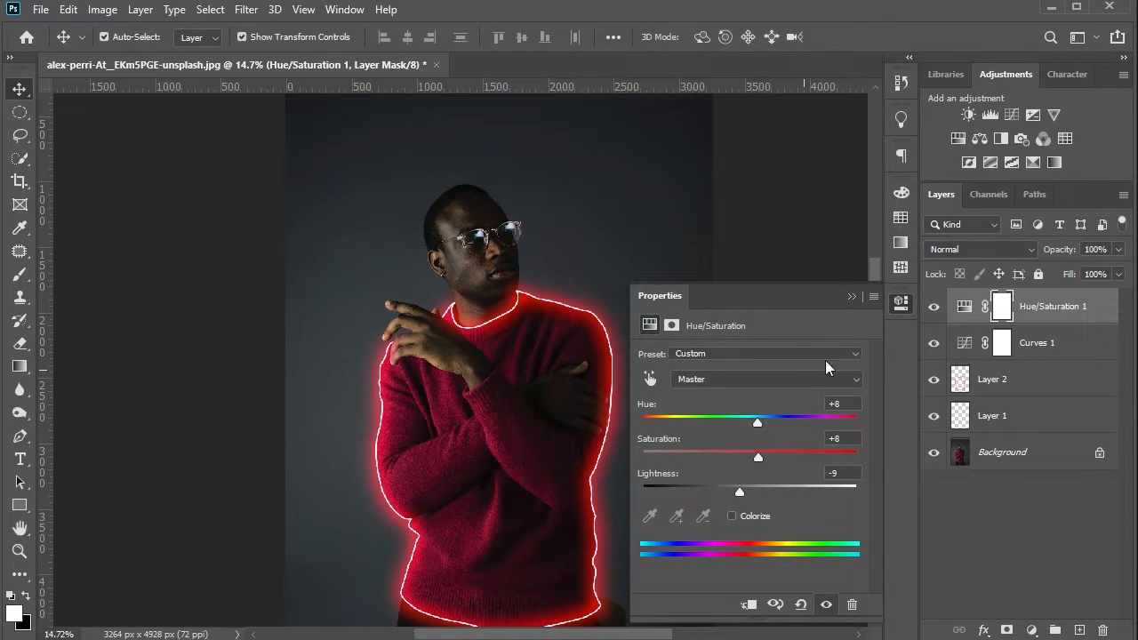
{"action": "left_click", "coordinate": [850, 299]}
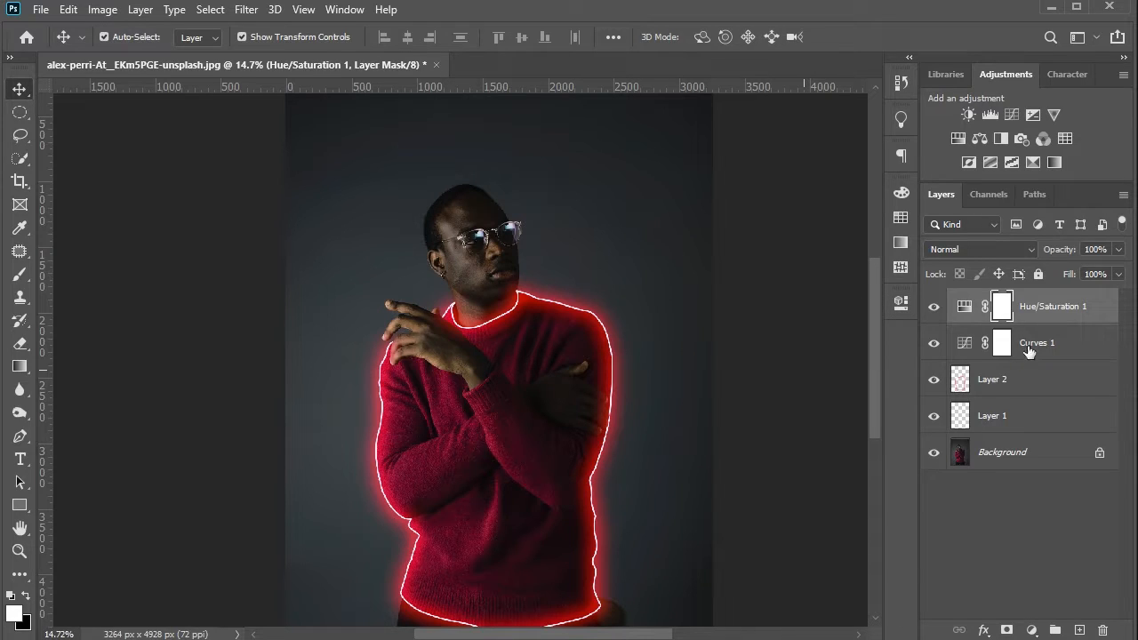
Create a new layer above Layer 2 for brush work and set its blend mode to Color Dodge.
{"action": "left_click", "coordinate": [1046, 385]}
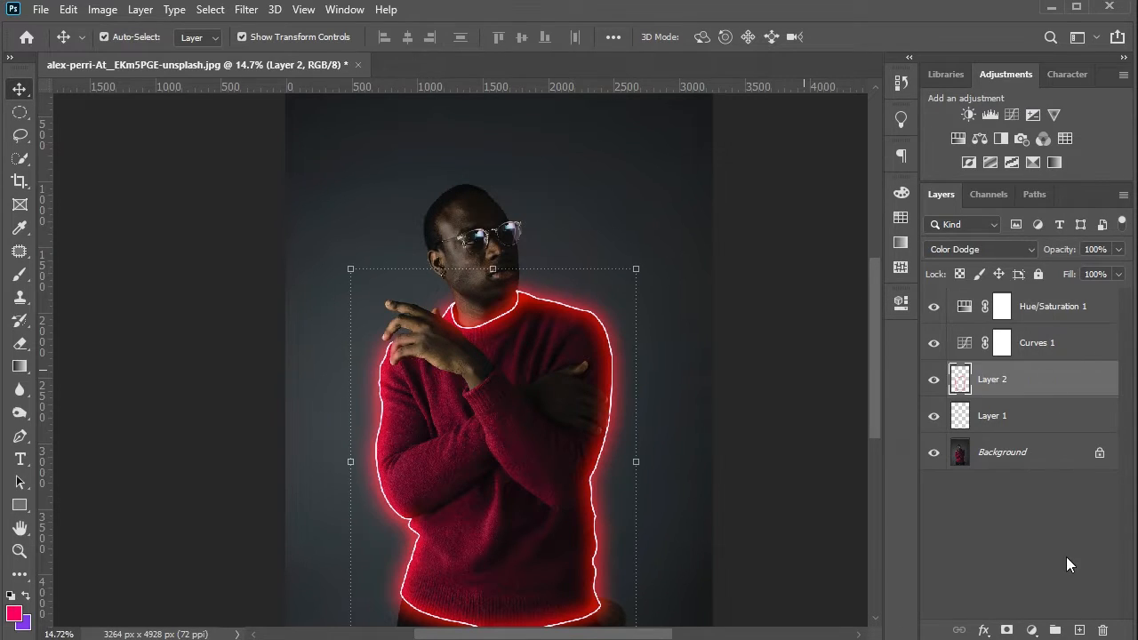
{"action": "left_click", "coordinate": [1079, 630]}
{"action": "left_click", "coordinate": [19, 275]}
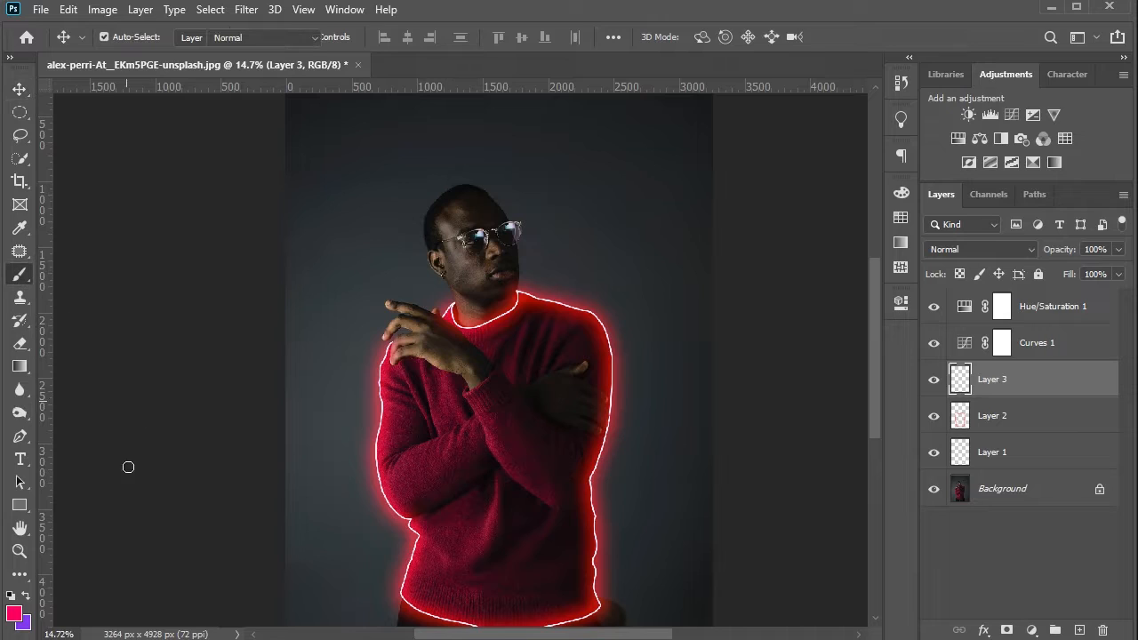
{"action": "left_click", "coordinate": [982, 250]}
{"action": "left_click", "coordinate": [1014, 430]}
{"action": "left_click", "coordinate": [1014, 430]}
{"action": "left_click", "coordinate": [1020, 391]}
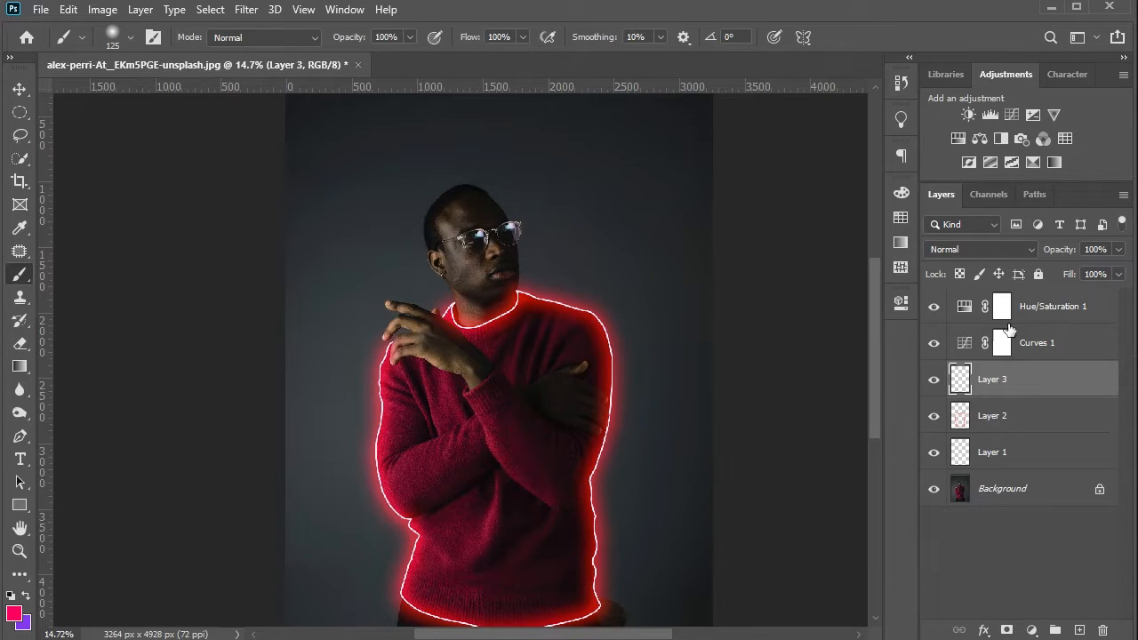
{"action": "left_click", "coordinate": [1011, 423]}
{"action": "left_click", "coordinate": [1009, 388]}
{"action": "left_click", "coordinate": [978, 250]}
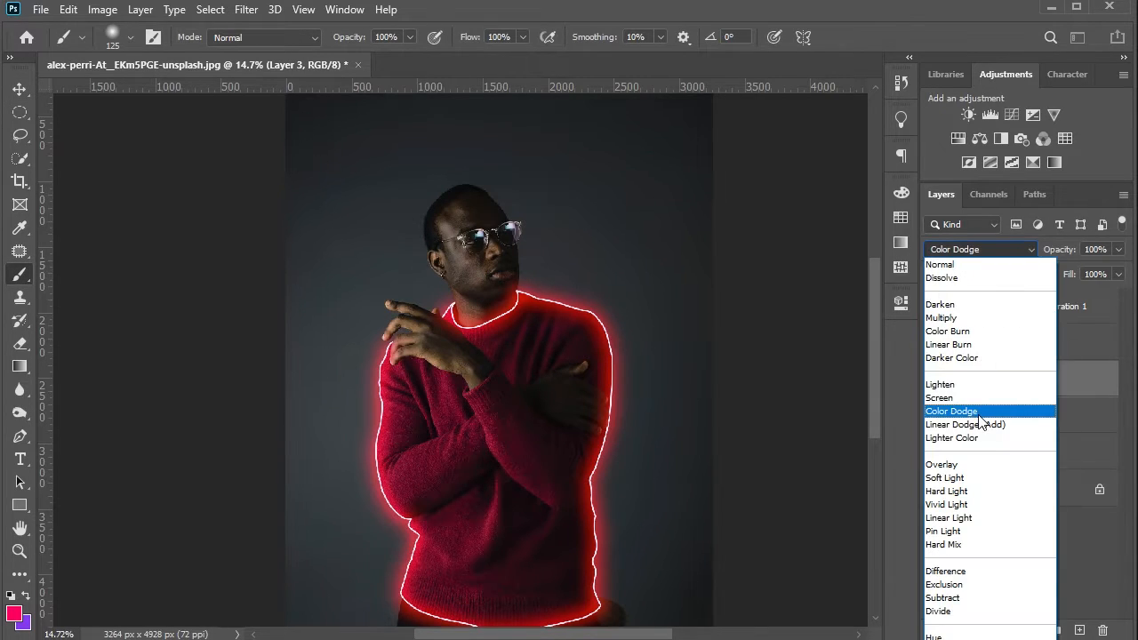
{"action": "left_click", "coordinate": [982, 413]}
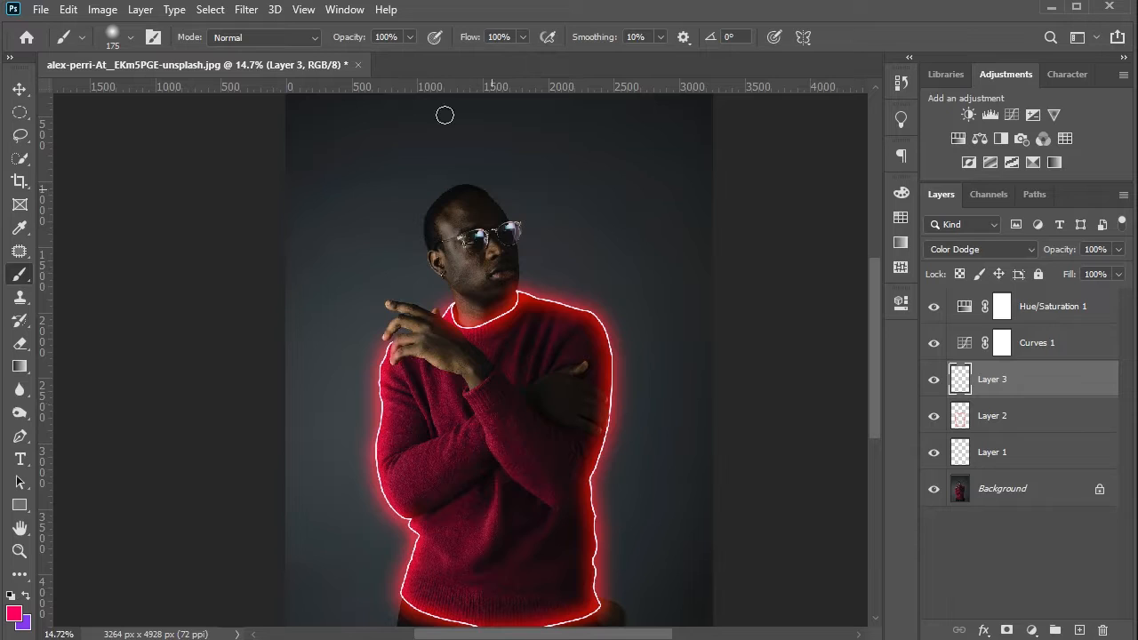
Set the soft brush to 700 px and 39% opacity, undoing the test stroke, and move Layer 3 above Curves 1.
{"action": "left_click_drag", "start_coordinate": [352, 44], "coordinate": [314, 45]}
{"action": "key", "text": "bracketright"}
{"action": "key", "text": "bracketright"}
{"action": "key", "text": "bracketright"}
{"action": "key", "text": "bracketright"}
{"action": "key", "text": "bracketright"}
{"action": "mouse_move", "coordinate": [599, 564]}
{"action": "left_mouse_down"}
{"action": "mouse_move", "coordinate": [595, 472]}
{"action": "mouse_move", "coordinate": [616, 377]}
{"action": "mouse_move", "coordinate": [595, 325]}
{"action": "left_mouse_up"}
{"action": "key", "text": "ctrl+z"}
{"action": "left_click_drag", "start_coordinate": [355, 42], "coordinate": [346, 42]}
{"action": "left_click_drag", "start_coordinate": [1045, 398], "coordinate": [1037, 324]}
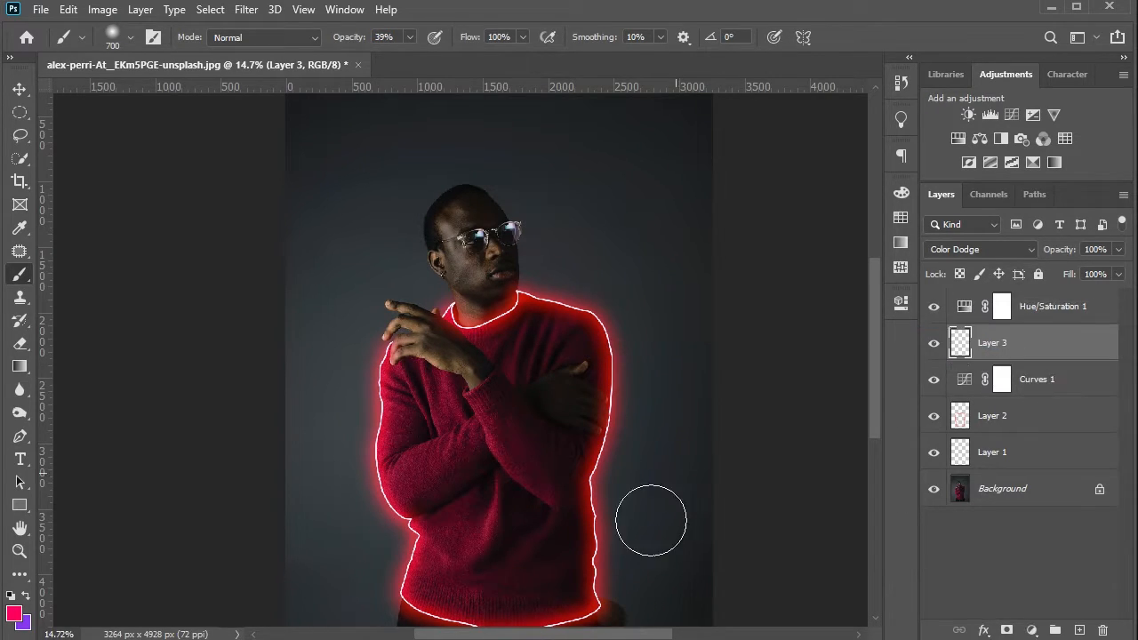
Paint a wide glow along both sides and the hem of the sweater, using a smaller 300 px brush around the collar.
{"action": "mouse_move", "coordinate": [593, 579]}
{"action": "left_mouse_down"}
{"action": "mouse_move", "coordinate": [611, 378]}
{"action": "mouse_move", "coordinate": [564, 310]}
{"action": "mouse_move", "coordinate": [537, 306]}
{"action": "left_mouse_up"}
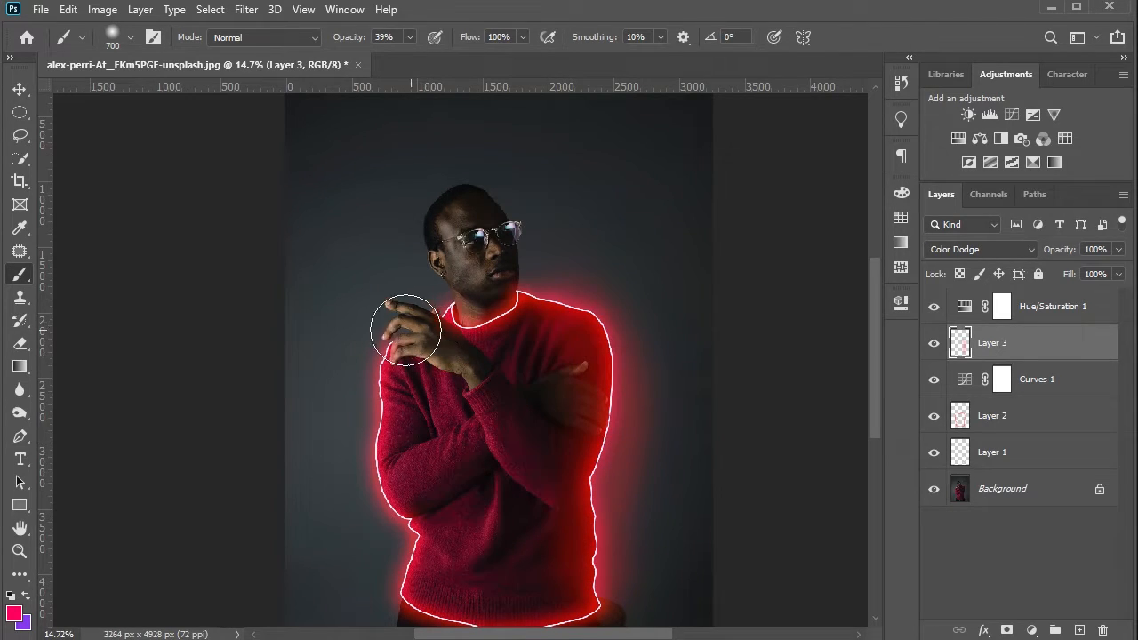
{"action": "mouse_move", "coordinate": [389, 335]}
{"action": "left_mouse_down"}
{"action": "mouse_move", "coordinate": [372, 376]}
{"action": "mouse_move", "coordinate": [381, 482]}
{"action": "mouse_move", "coordinate": [406, 513]}
{"action": "mouse_move", "coordinate": [405, 601]}
{"action": "mouse_move", "coordinate": [442, 617]}
{"action": "mouse_move", "coordinate": [546, 610]}
{"action": "left_mouse_up"}
{"action": "key", "text": "bracketleft"}
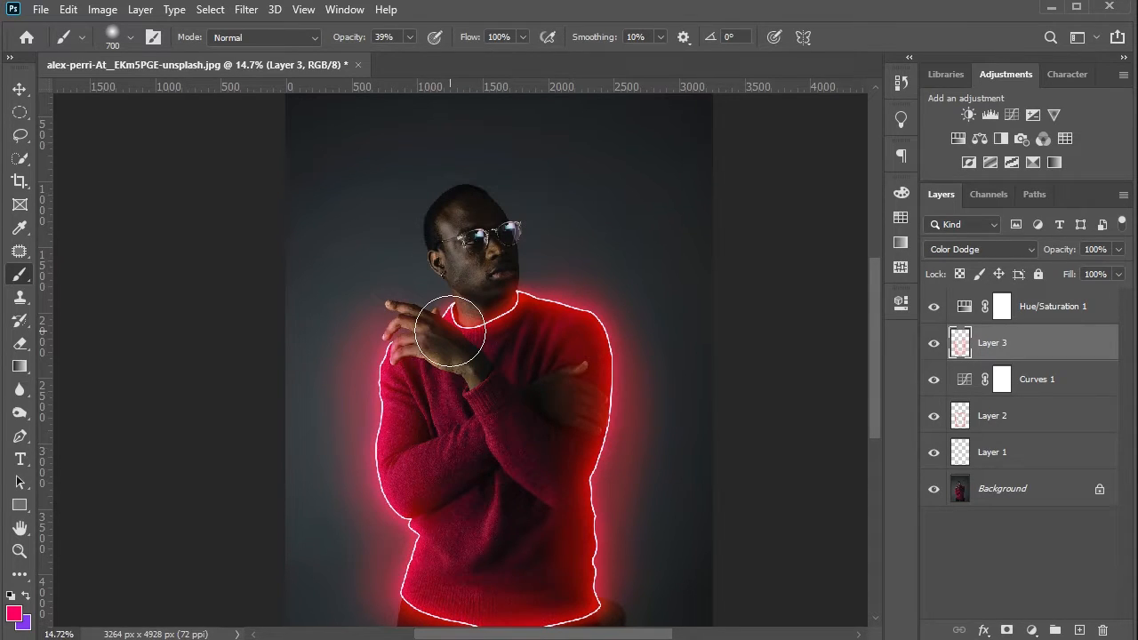
{"action": "key", "text": "bracketleft"}
{"action": "key", "text": "bracketleft"}
{"action": "key", "text": "bracketleft"}
{"action": "key", "text": "bracketleft"}
{"action": "key", "text": "bracketright"}
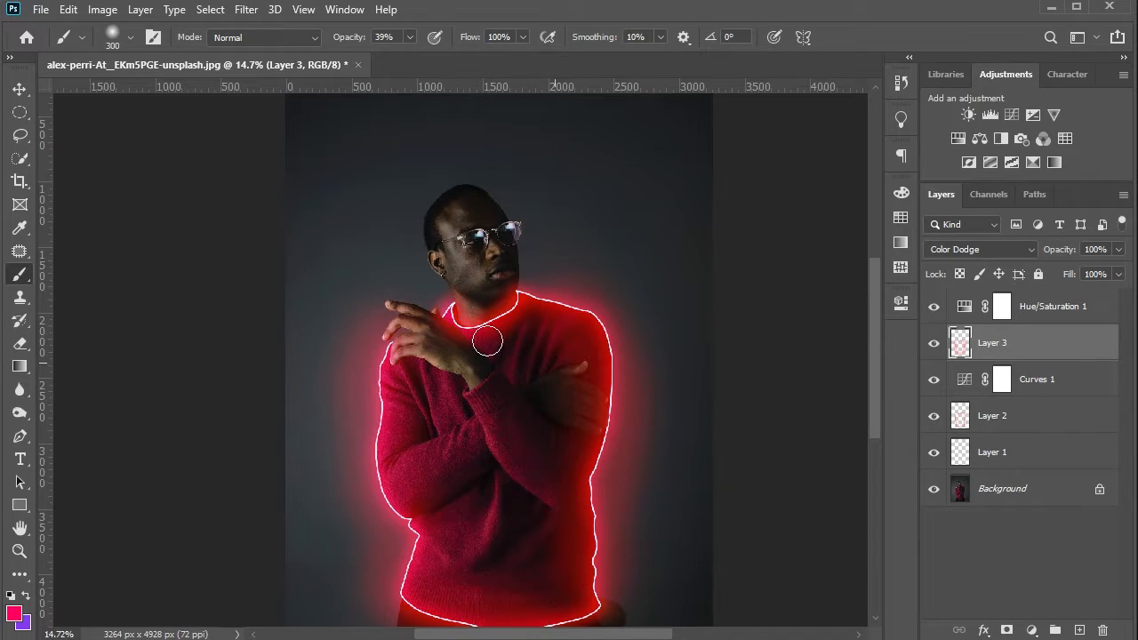
{"action": "key", "text": "bracketright"}
{"action": "key", "text": "bracketright"}
{"action": "key", "text": "bracketright"}
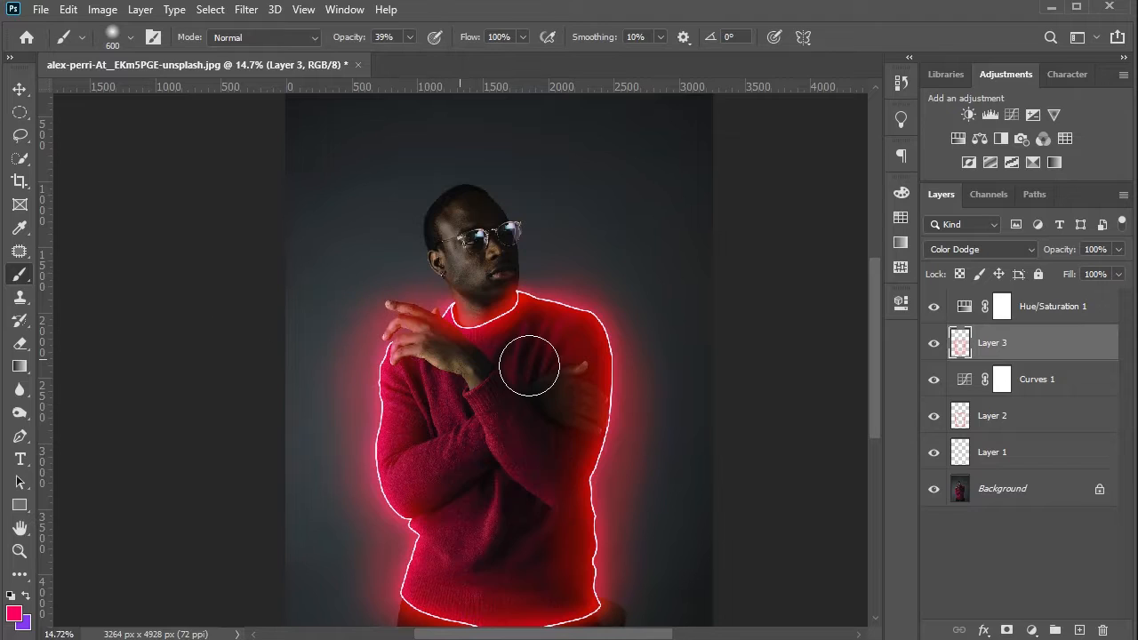
Lower the opacity of Layer 3 to 81% and move it above the Hue/Saturation 1 layer.
{"action": "key", "text": "v"}
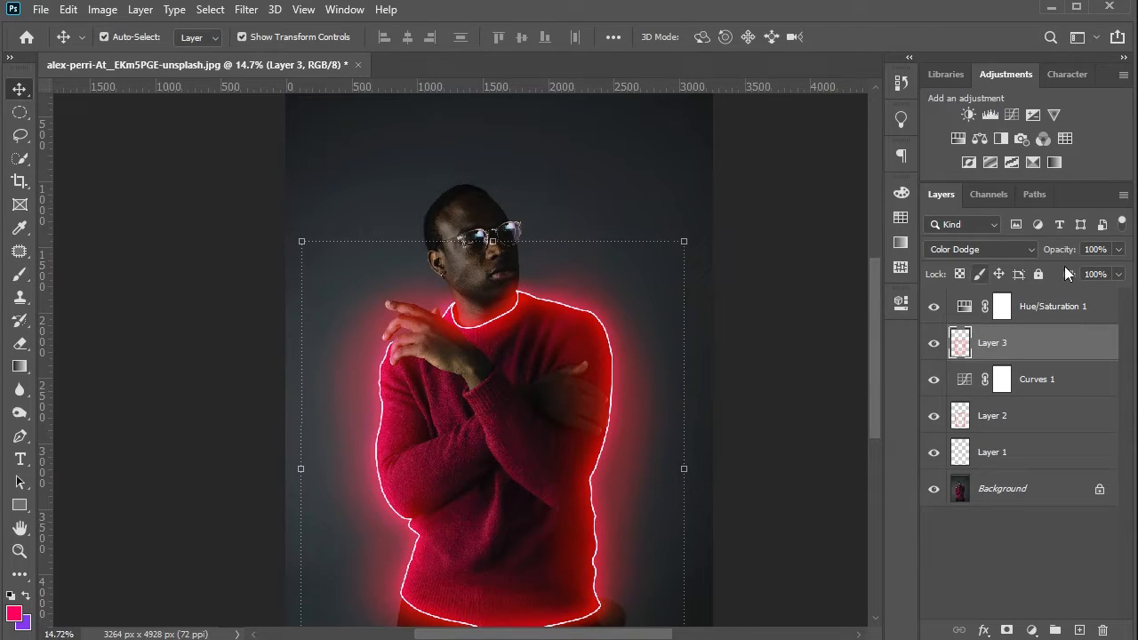
{"action": "left_click_drag", "start_coordinate": [1074, 255], "coordinate": [1064, 254]}
{"action": "left_click", "coordinate": [788, 357]}
{"action": "key", "text": "ctrl+0"}
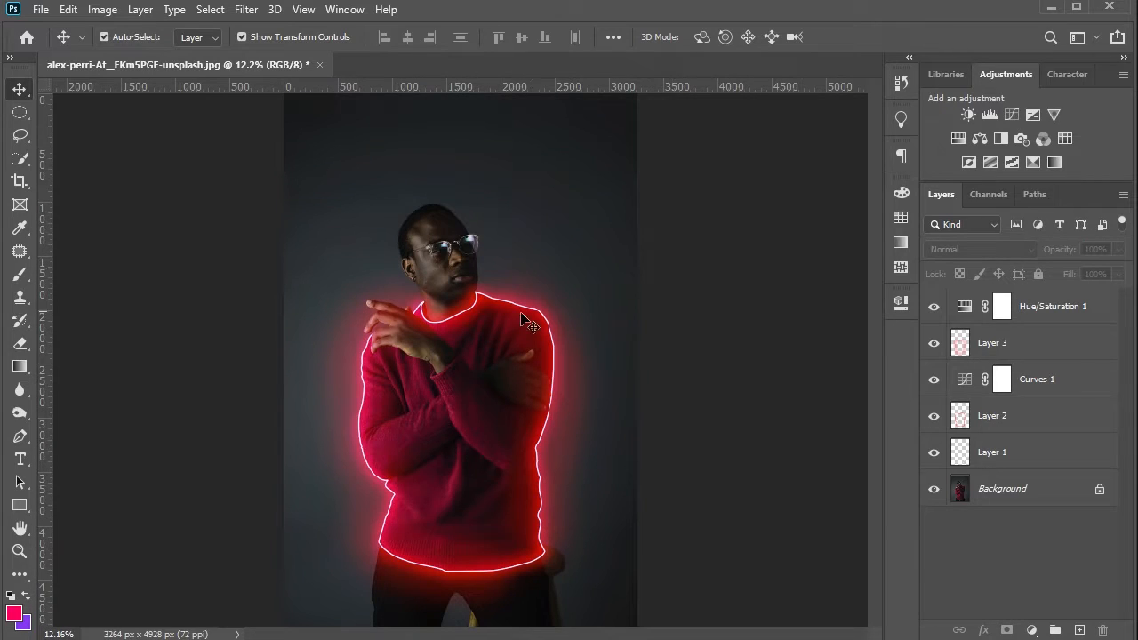
{"action": "scroll", "coordinate": [630, 269], "scroll_direction": "up", "scroll_amount": 1}
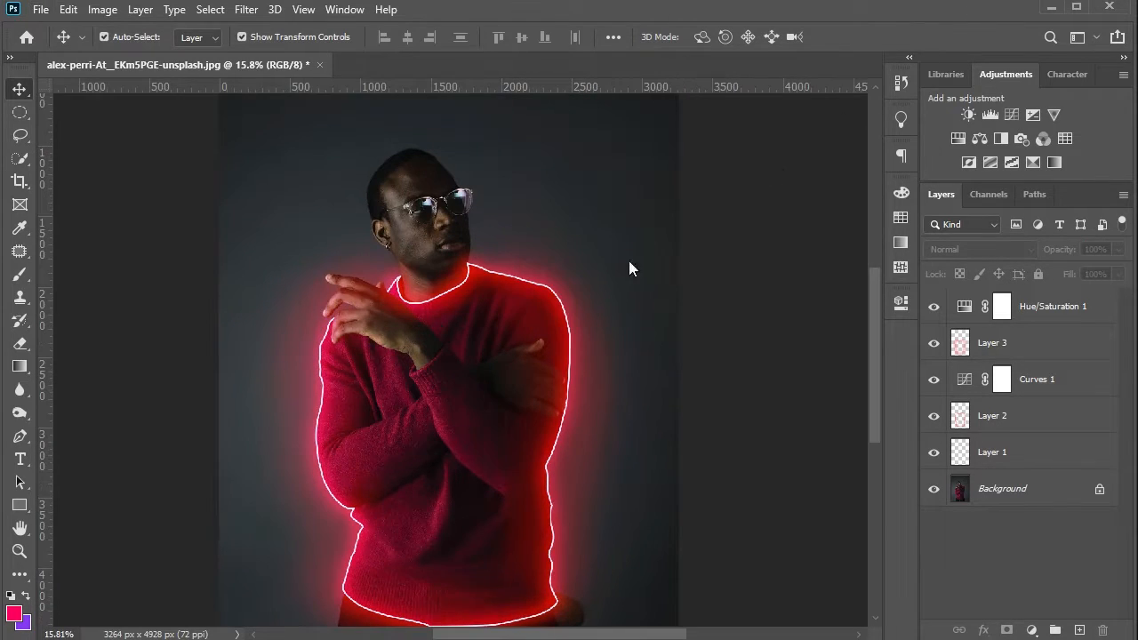
{"action": "scroll", "coordinate": [574, 381], "scroll_direction": "up", "scroll_amount": 1}
{"action": "left_click_drag", "start_coordinate": [1038, 329], "coordinate": [1037, 299]}
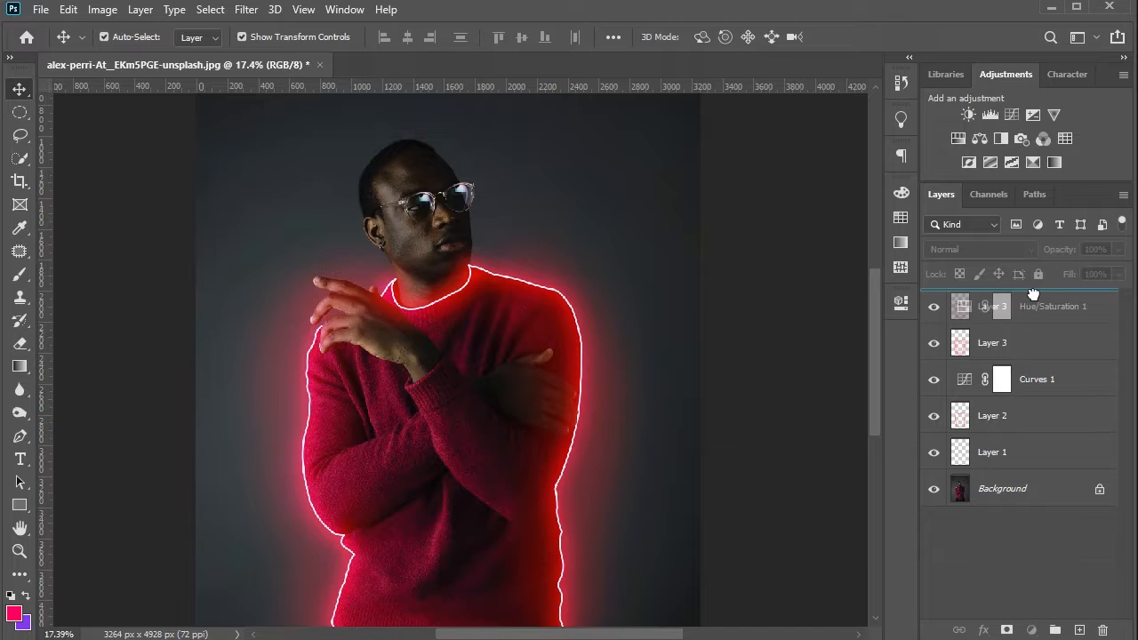
{"action": "scroll", "coordinate": [375, 327], "scroll_direction": "up", "scroll_amount": 1}
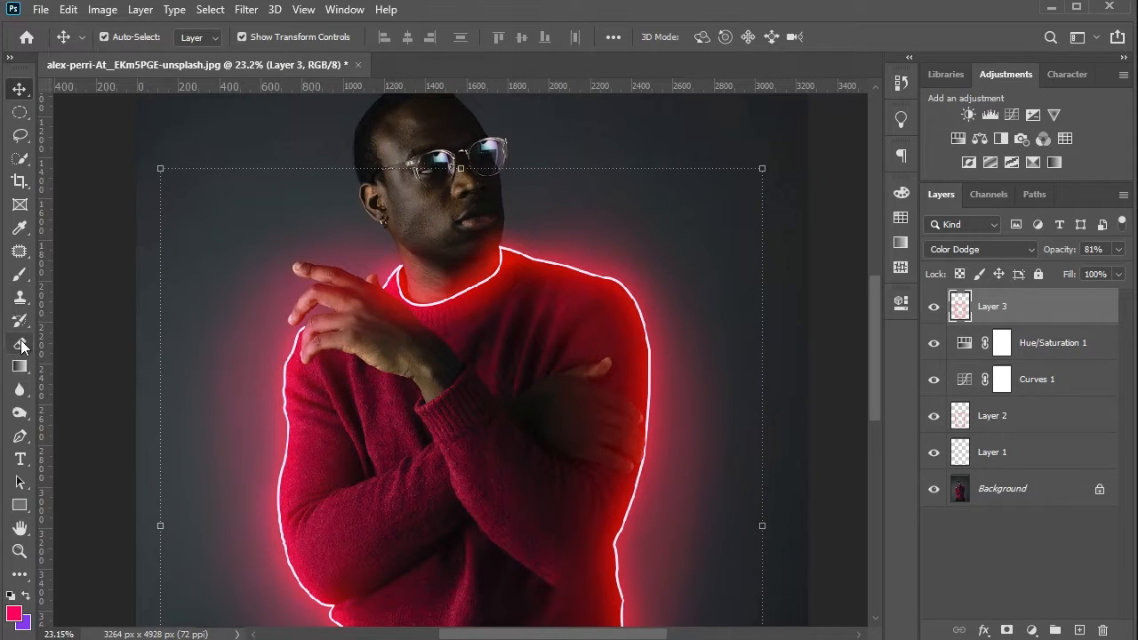
Try erasing the painted glow over the raised hand with the Eraser at 61% opacity and 400 px.
{"action": "left_click", "coordinate": [19, 343]}
{"action": "left_click_drag", "start_coordinate": [300, 38], "coordinate": [259, 38]}
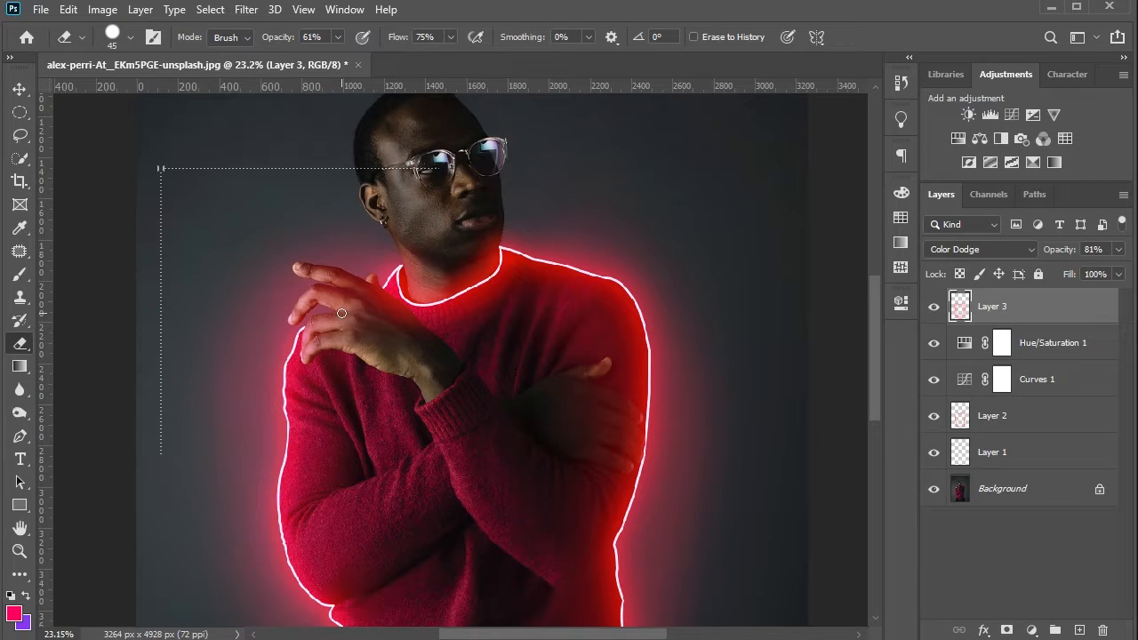
{"action": "key", "text": "bracketright"}
{"action": "key", "text": "bracketright"}
{"action": "key", "text": "bracketright"}
{"action": "key", "text": "bracketright"}
{"action": "key", "text": "bracketright"}
{"action": "left_click_drag", "start_coordinate": [335, 286], "coordinate": [360, 339]}
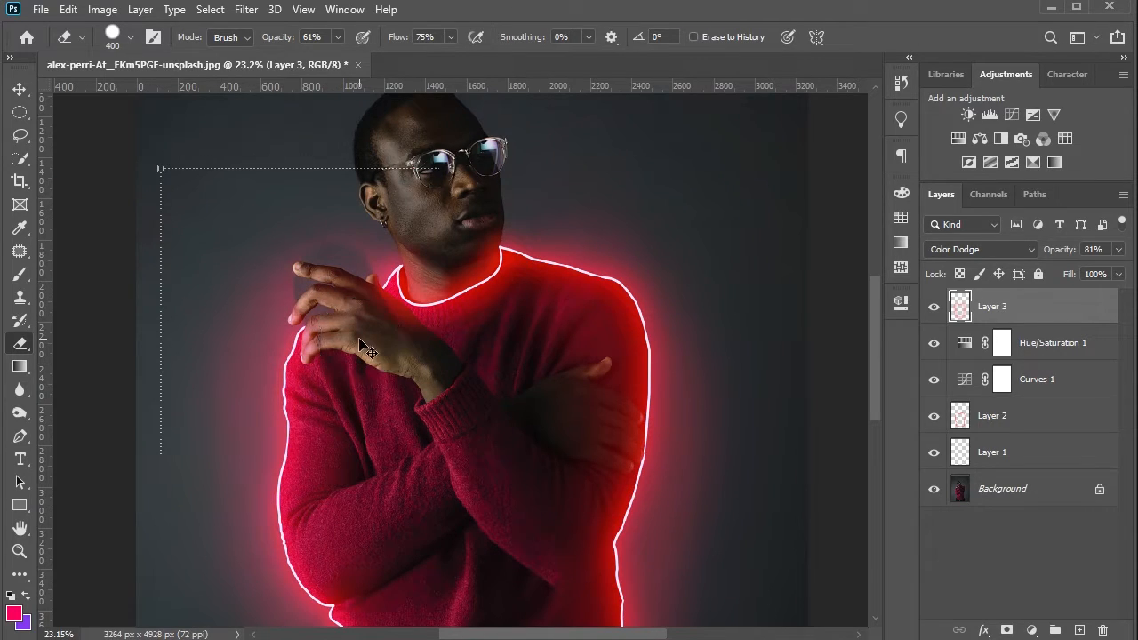
Undo the test erasure and softly erase the glow over the raised hand with a 400 px eraser at 36% opacity.
{"action": "right_click", "coordinate": [358, 304]}
{"action": "mouse_move", "coordinate": [307, 282]}
{"action": "left_mouse_down"}
{"action": "mouse_move", "coordinate": [353, 347]}
{"action": "mouse_move", "coordinate": [381, 343]}
{"action": "left_mouse_up"}
{"action": "key", "text": "ctrl+z"}
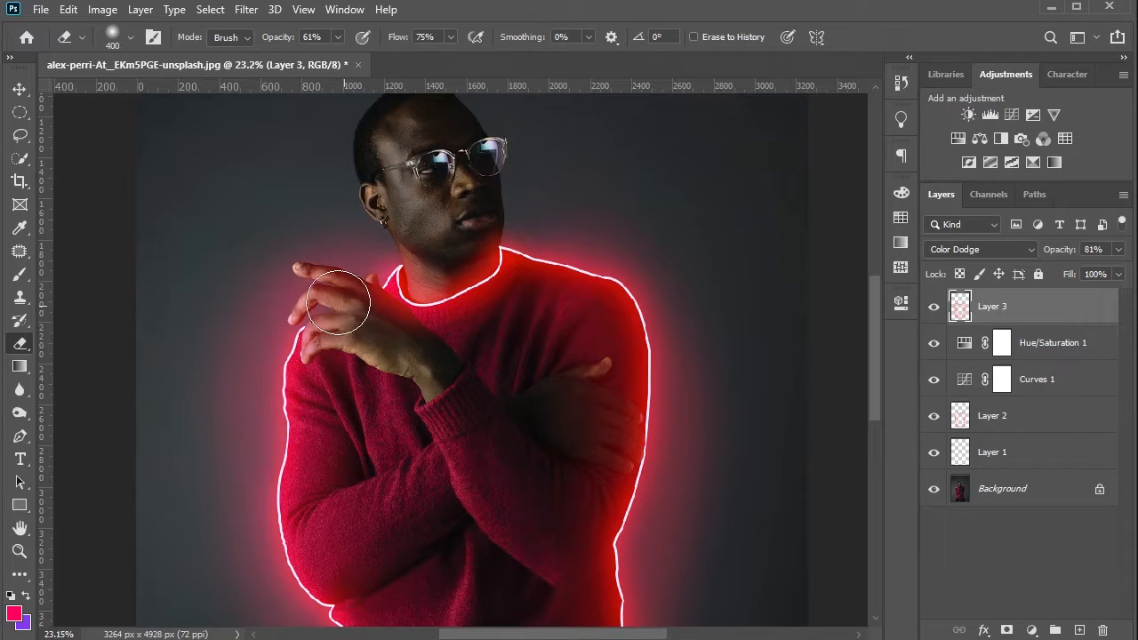
{"action": "left_click_drag", "start_coordinate": [290, 29], "coordinate": [278, 29]}
{"action": "mouse_move", "coordinate": [342, 301]}
{"action": "left_mouse_down"}
{"action": "mouse_move", "coordinate": [320, 291]}
{"action": "mouse_move", "coordinate": [333, 349]}
{"action": "mouse_move", "coordinate": [352, 316]}
{"action": "left_mouse_up"}
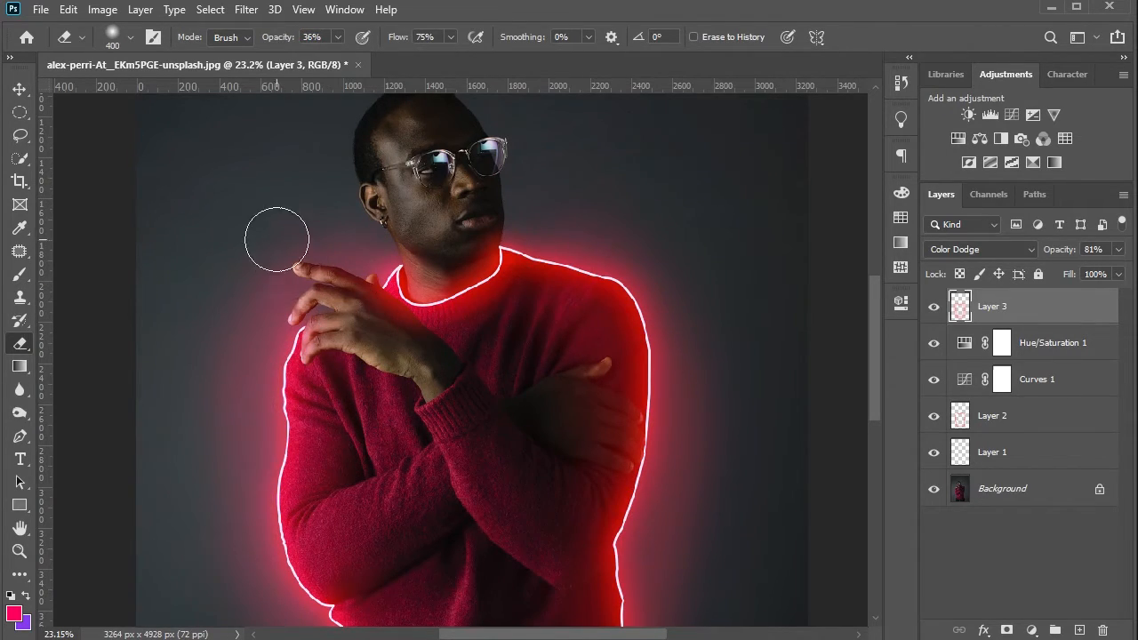
Apply a Gaussian Blur to Layer 3 with a radius larger than 48.4 pixels to spread the painted glow.
{"action": "left_click", "coordinate": [19, 89]}
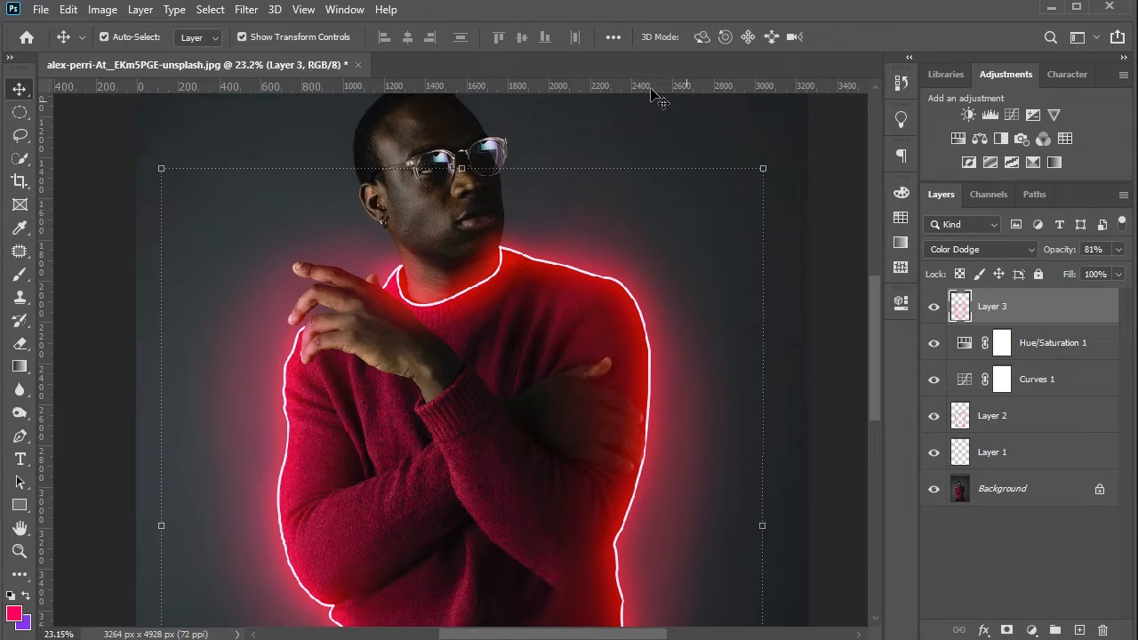
{"action": "left_click", "coordinate": [253, 10]}
{"action": "mouse_move", "coordinate": [338, 206]}
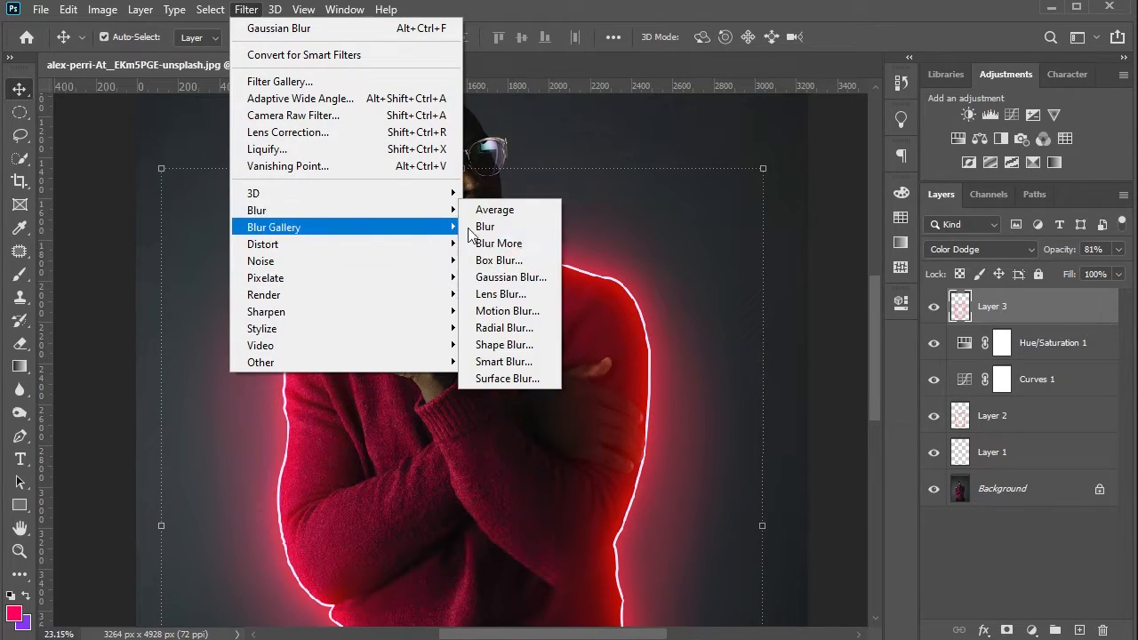
{"action": "left_click", "coordinate": [521, 277]}
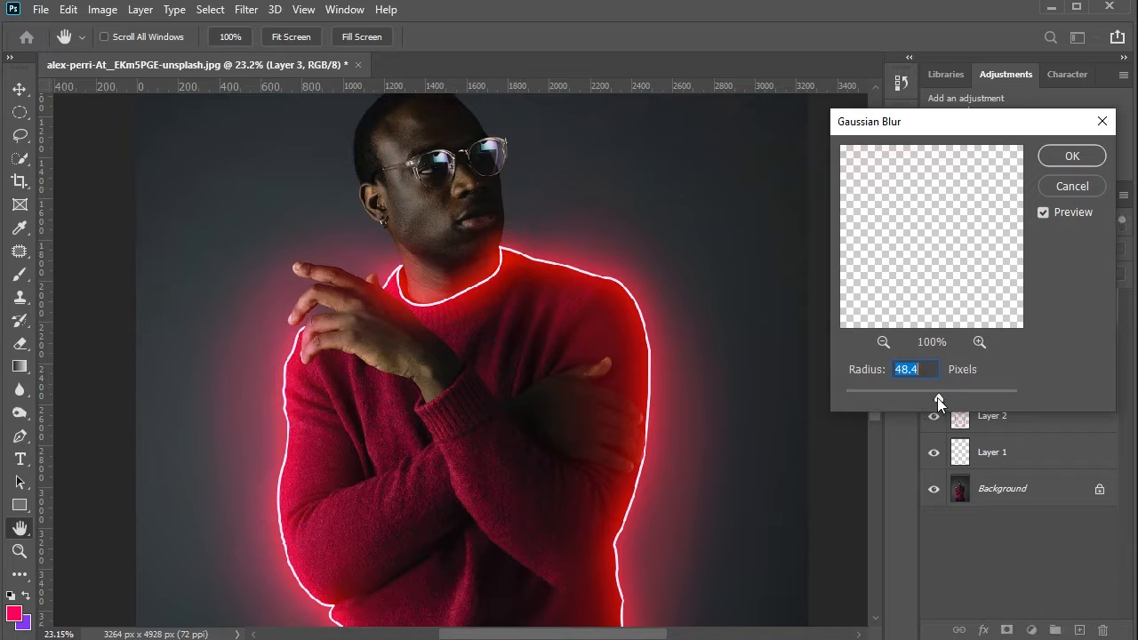
{"action": "left_click_drag", "start_coordinate": [937, 397], "coordinate": [967, 394]}
{"action": "left_click", "coordinate": [1059, 159]}
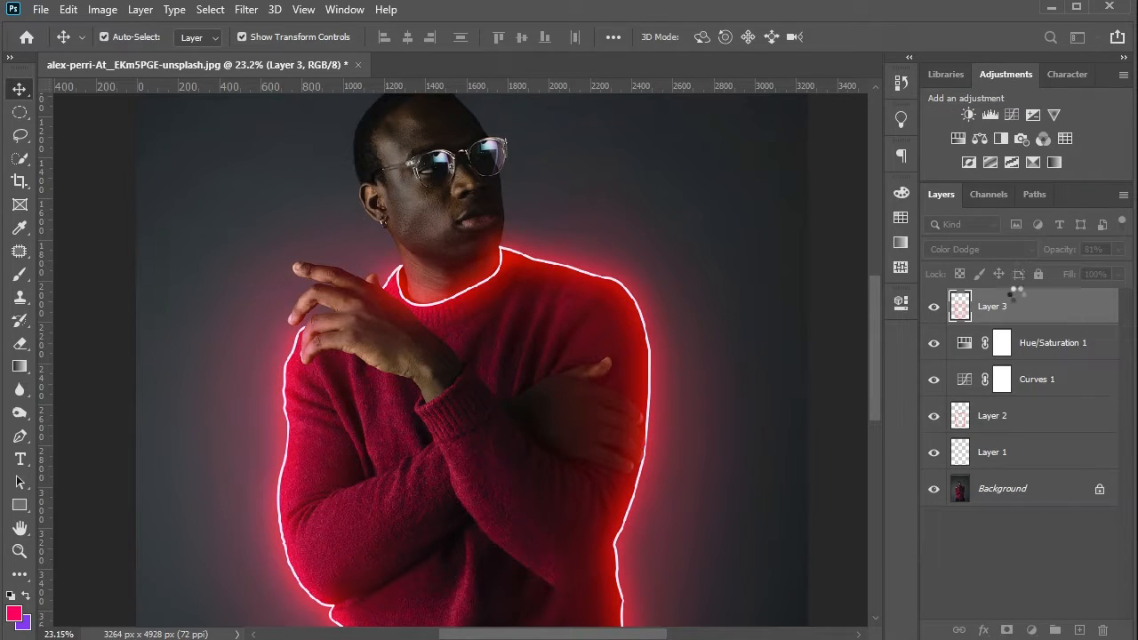
Duplicate Layer 3 and set the copy's opacity to 43% and fill to 58%.
{"action": "key", "text": "ctrl+j"}
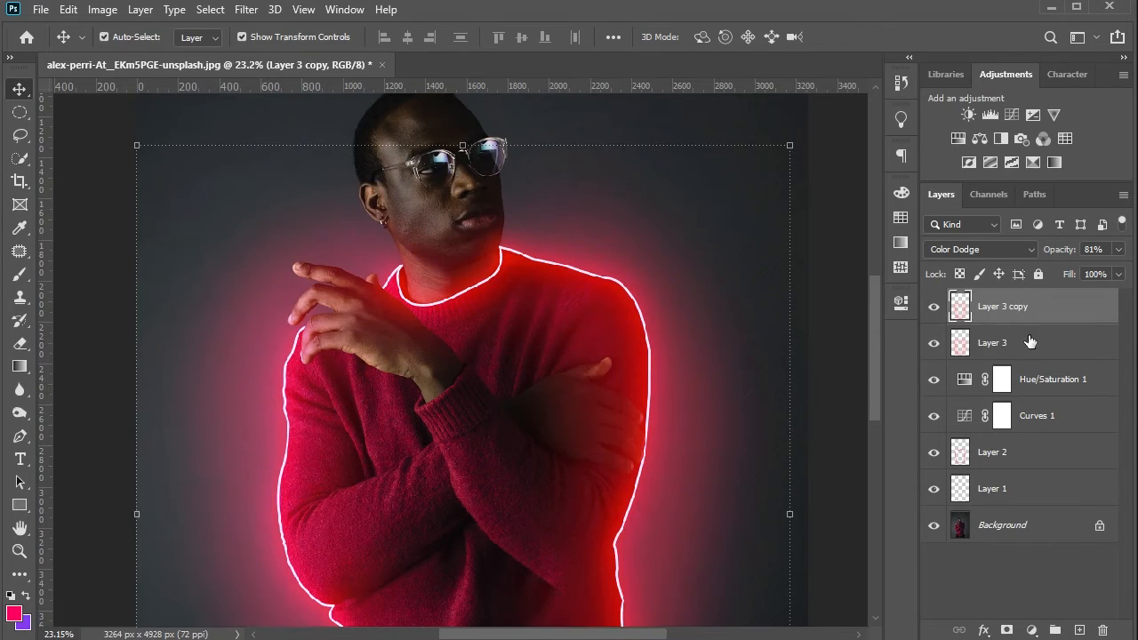
{"action": "left_click_drag", "start_coordinate": [1070, 256], "coordinate": [1056, 255]}
{"action": "mouse_move", "coordinate": [1071, 276]}
{"action": "left_mouse_down"}
{"action": "mouse_move", "coordinate": [1036, 274]}
{"action": "mouse_move", "coordinate": [1073, 279]}
{"action": "left_mouse_up"}
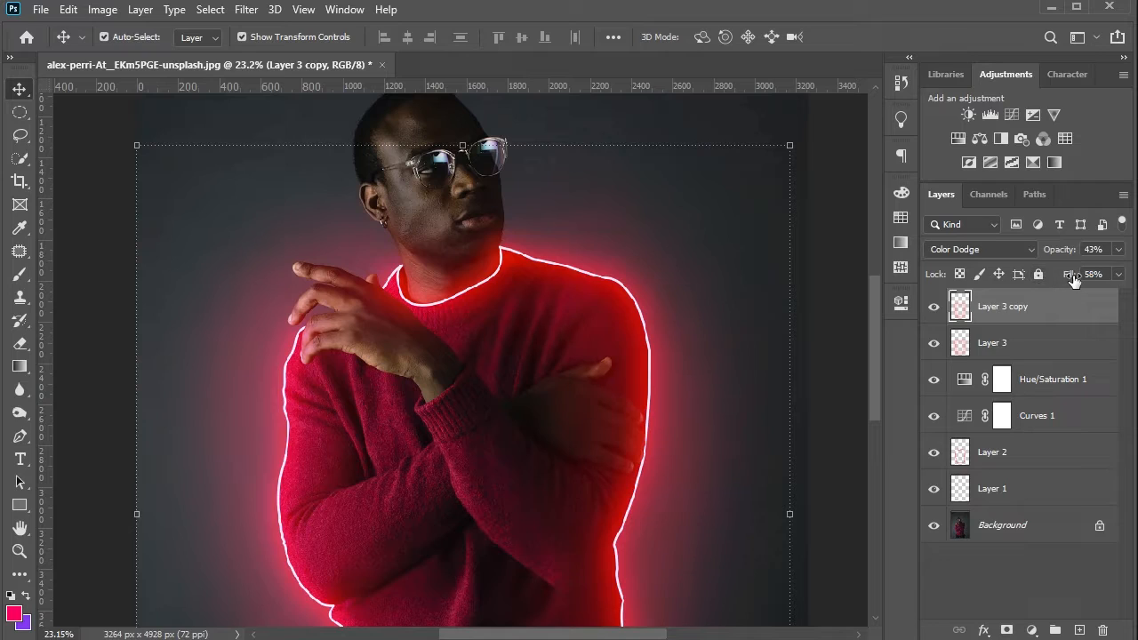
Add a new layer above Layer 3 copy and reduce the soft brush to 60 px for painting details.
{"action": "left_click", "coordinate": [1079, 629]}
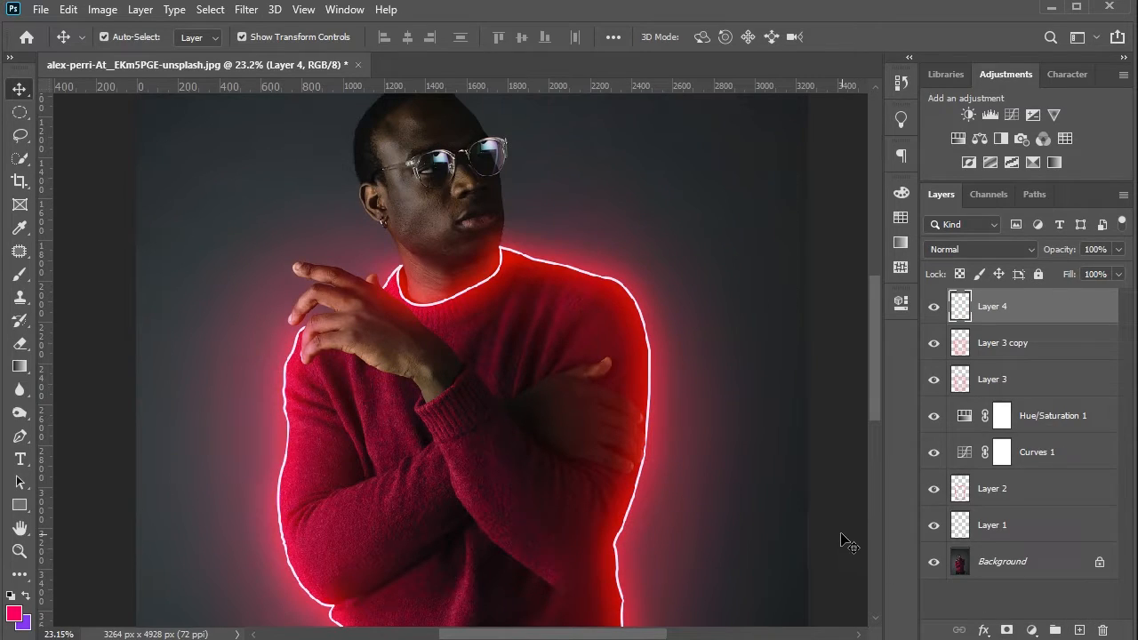
{"action": "left_click", "coordinate": [20, 274]}
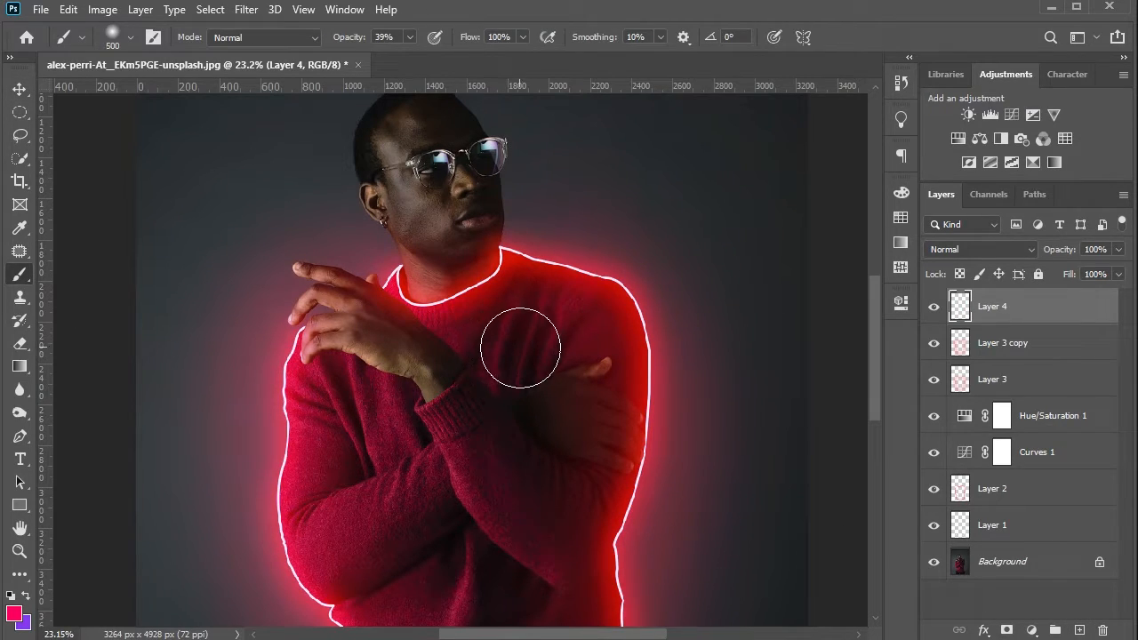
{"action": "key", "text": "bracketleft"}
{"action": "key", "text": "bracketleft"}
{"action": "key", "text": "bracketleft"}
{"action": "key", "text": "bracketleft"}
{"action": "key", "text": "bracketleft"}
{"action": "key", "text": "bracketleft"}
{"action": "key", "text": "bracketleft"}
{"action": "key", "text": "bracketleft"}
{"action": "key", "text": "bracketleft"}
{"action": "key", "text": "bracketleft"}
Set the blend mode of Layer 4 to Color Dodge.
{"action": "scroll", "coordinate": [629, 536], "scroll_direction": "up", "scroll_amount": 2}
{"action": "scroll", "coordinate": [655, 475], "scroll_direction": "down", "scroll_amount": 3}
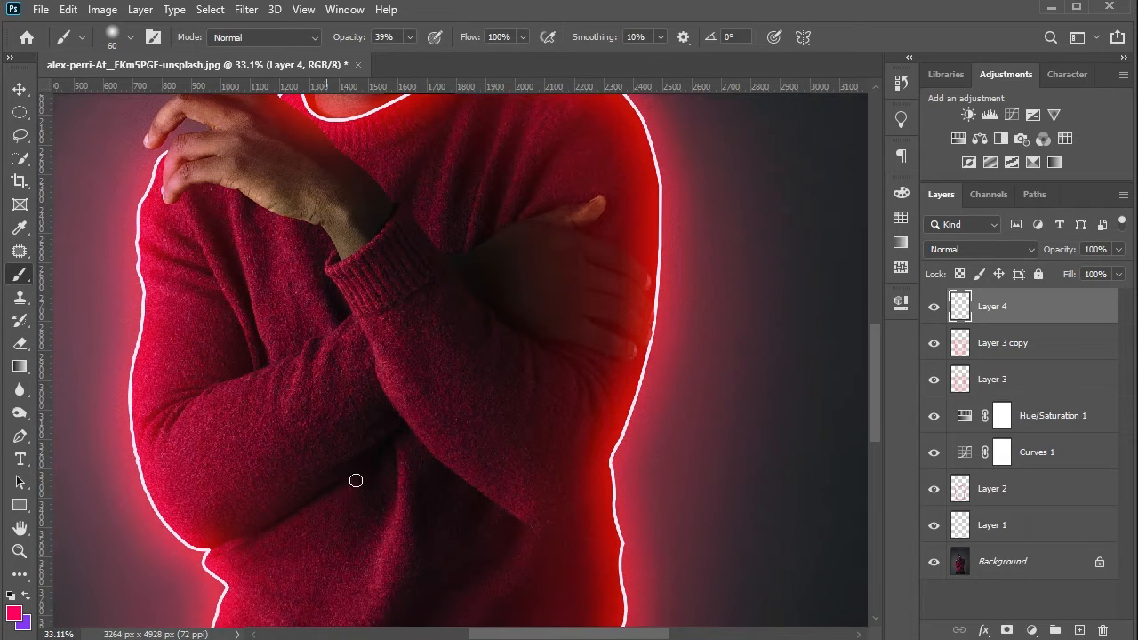
{"action": "left_click_drag", "start_coordinate": [253, 341], "coordinate": [307, 372]}
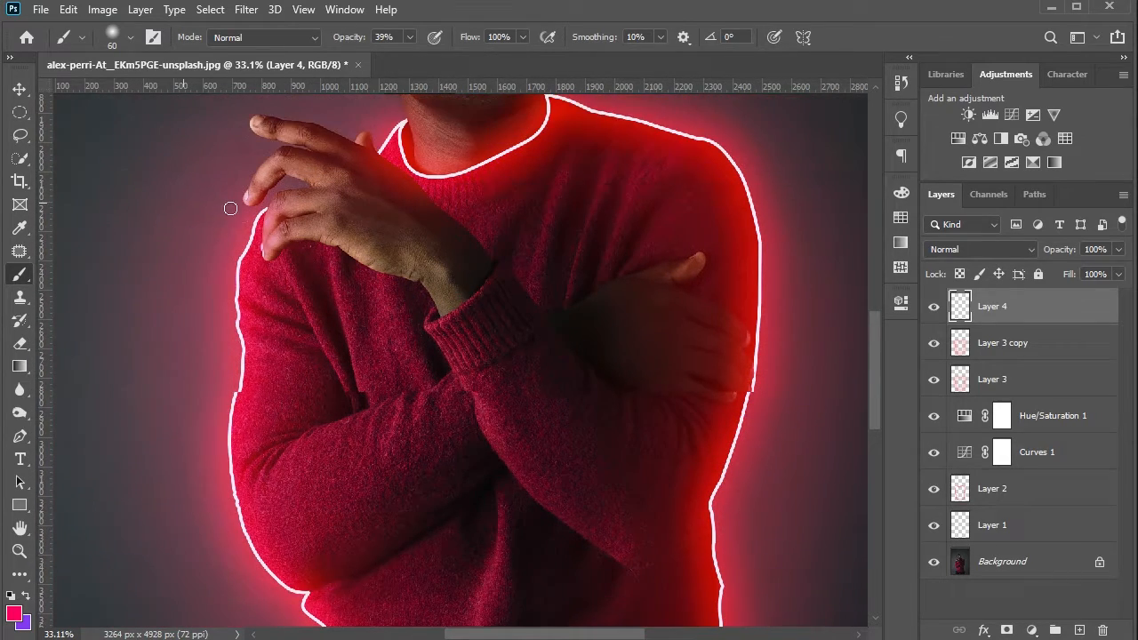
{"action": "scroll", "coordinate": [230, 208], "scroll_direction": "up", "scroll_amount": 5}
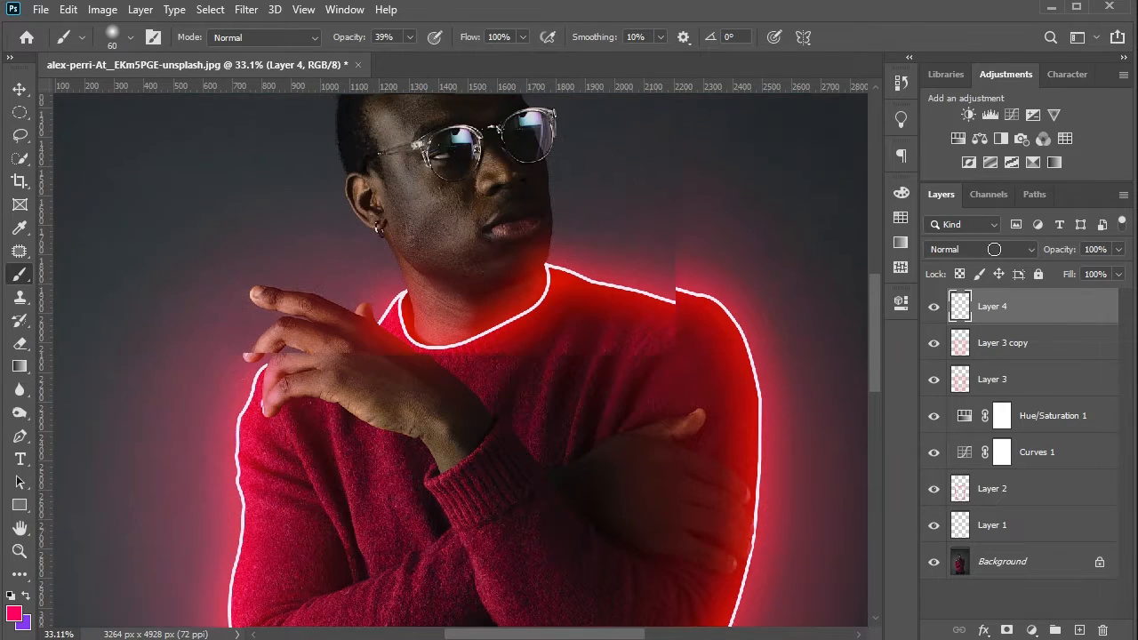
{"action": "left_click", "coordinate": [977, 249]}
{"action": "left_click", "coordinate": [987, 408]}
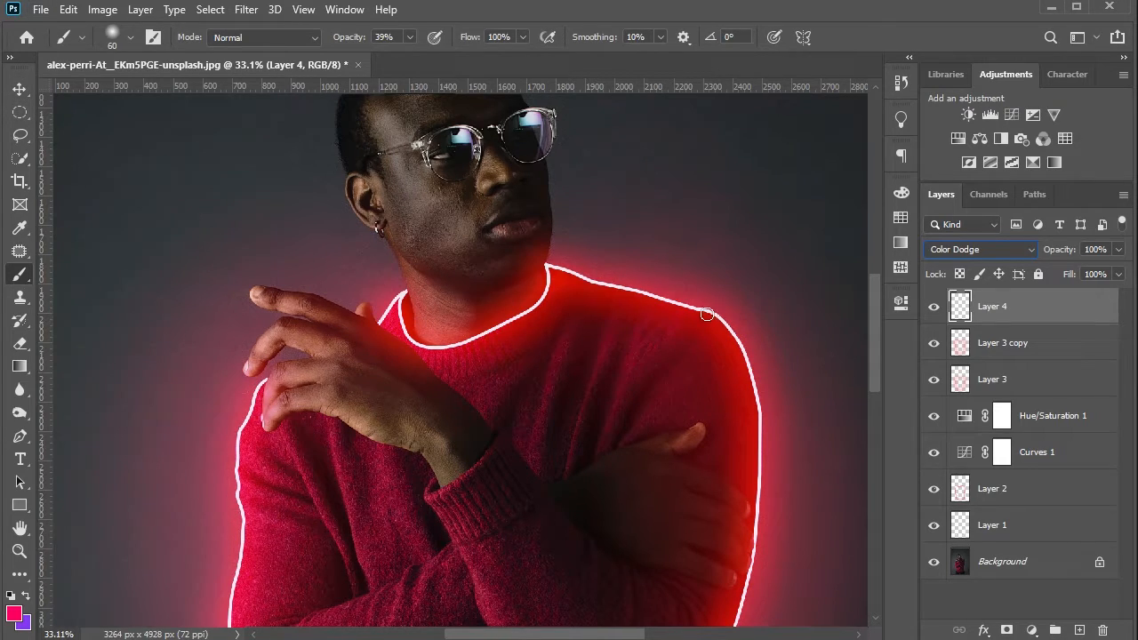
Paint red highlights along the fabric folds of the raised arm's upper sleeve with a 45 px brush at 39% opacity.
{"action": "scroll", "coordinate": [704, 363], "scroll_direction": "up", "scroll_amount": 3}
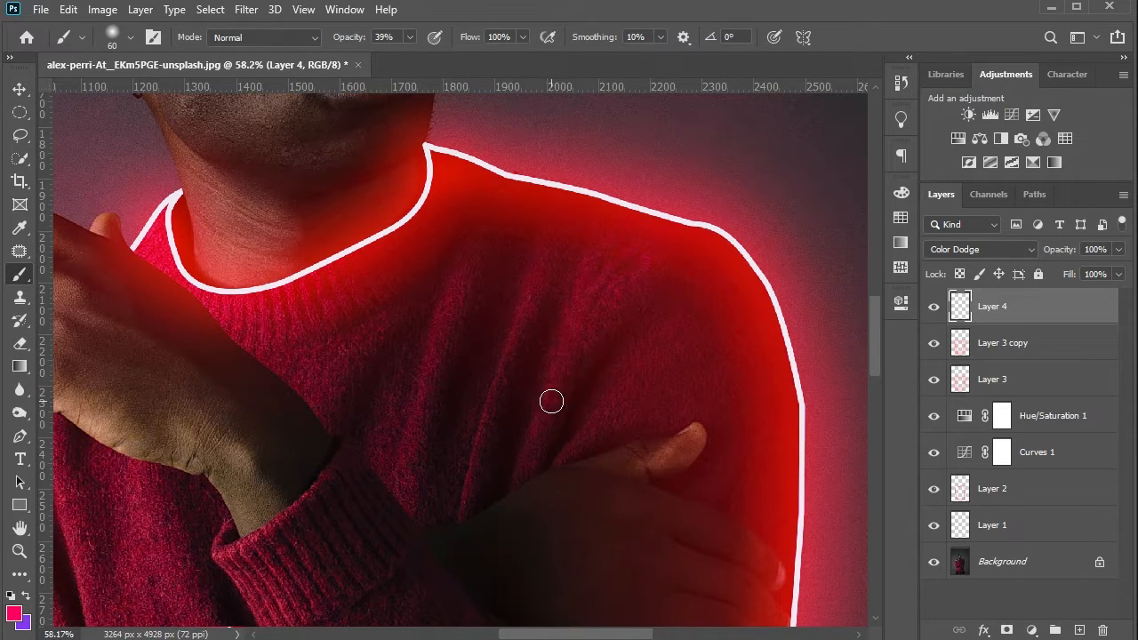
{"action": "scroll", "coordinate": [674, 236], "scroll_direction": "down", "scroll_amount": 4}
{"action": "key", "text": "bracketright"}
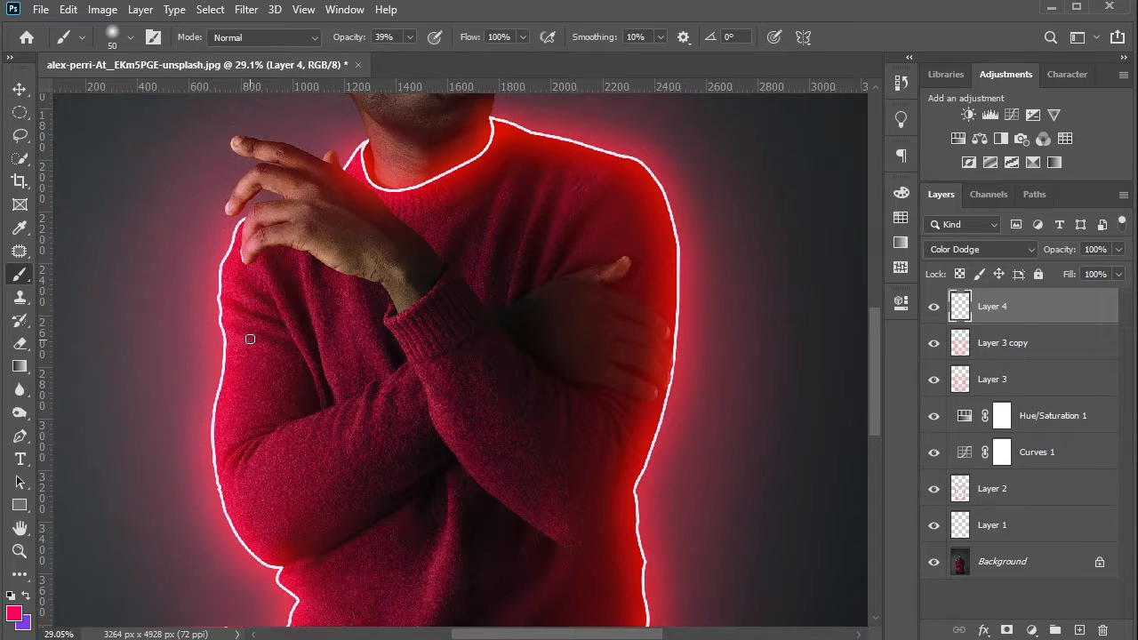
{"action": "scroll", "coordinate": [223, 336], "scroll_direction": "up", "scroll_amount": 10}
{"action": "scroll", "coordinate": [442, 327], "scroll_direction": "up", "scroll_amount": 1}
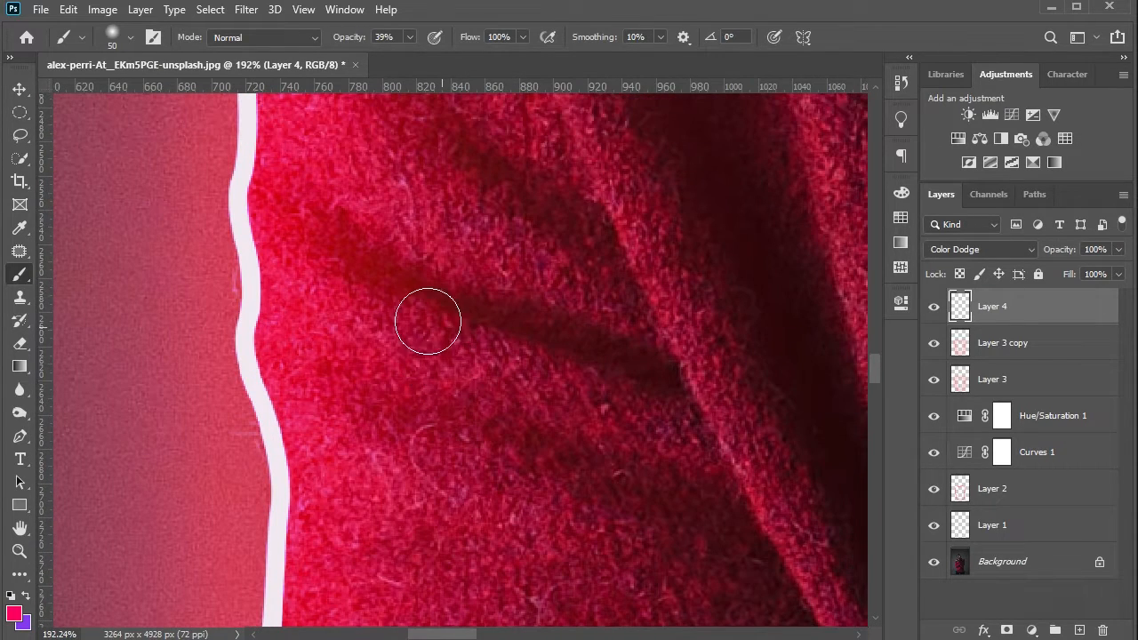
{"action": "key", "text": "bracketright"}
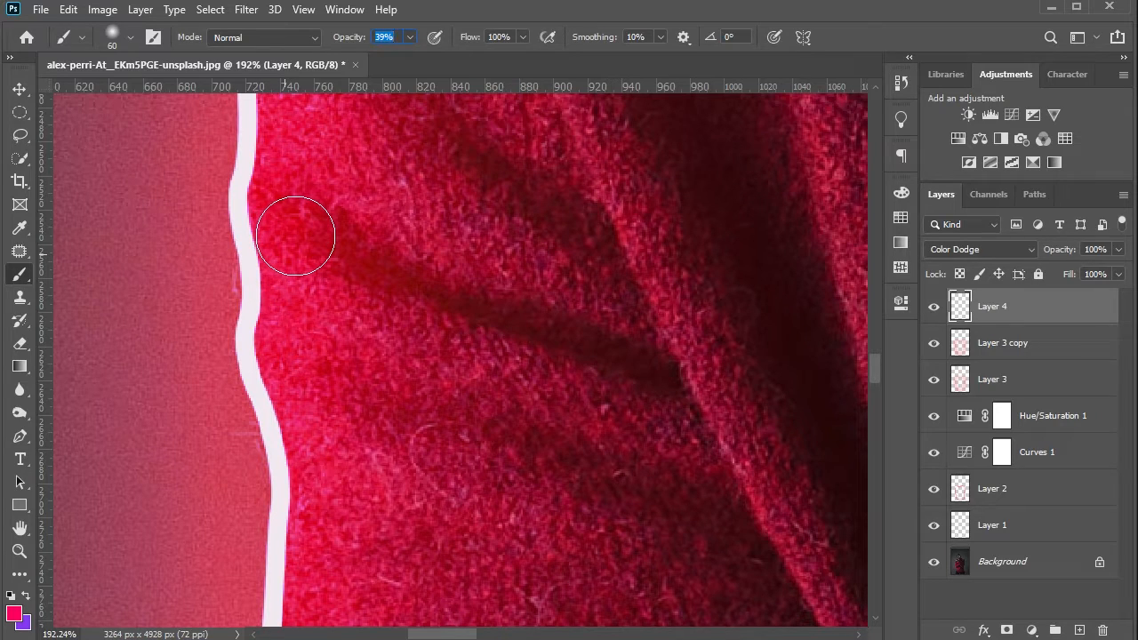
{"action": "key", "text": "bracketleft"}
{"action": "key", "text": "bracketleft"}
{"action": "mouse_move", "coordinate": [338, 288]}
{"action": "left_mouse_down"}
{"action": "mouse_move", "coordinate": [509, 364]}
{"action": "mouse_move", "coordinate": [685, 391]}
{"action": "left_mouse_up"}
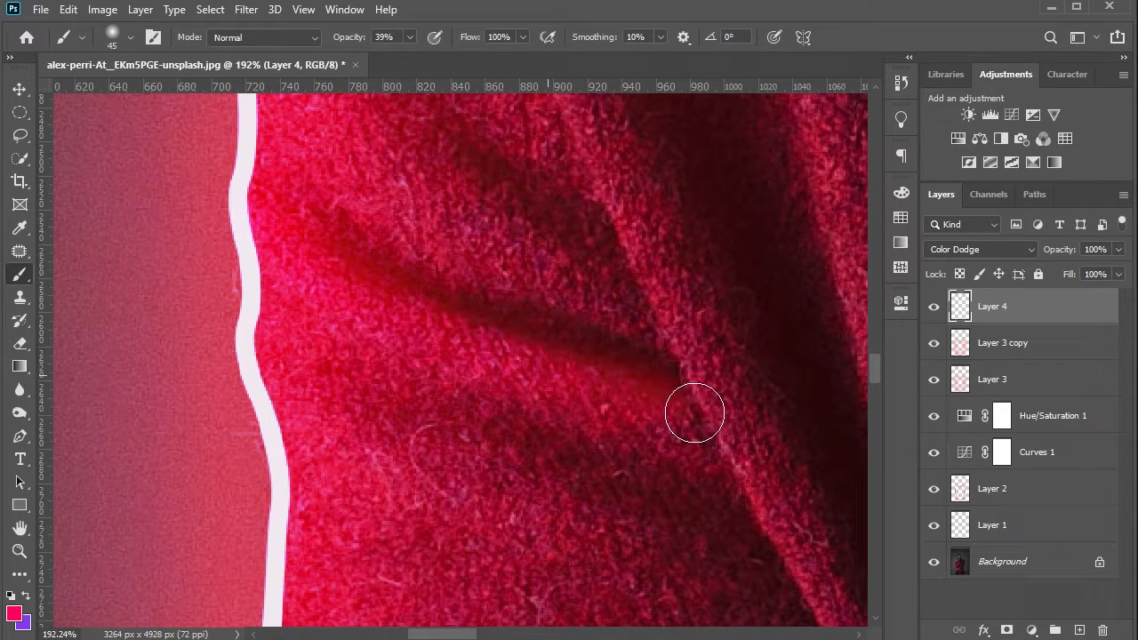
{"action": "left_click_drag", "start_coordinate": [381, 447], "coordinate": [787, 559]}
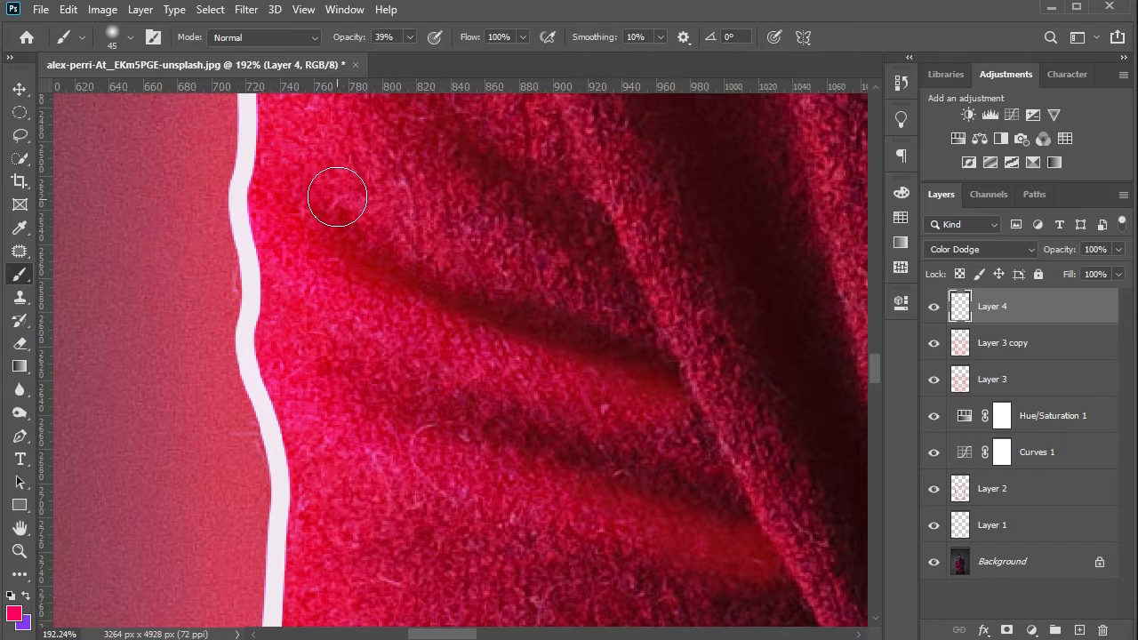
{"action": "scroll", "coordinate": [373, 196], "scroll_direction": "up", "scroll_amount": 2}
{"action": "mouse_move", "coordinate": [386, 166]}
{"action": "left_mouse_down"}
{"action": "mouse_move", "coordinate": [565, 324]}
{"action": "mouse_move", "coordinate": [635, 368]}
{"action": "left_mouse_up"}
Reduce the brush to 15 px and paint red light along the underside of the fingertip resting over the sleeve.
{"action": "key", "text": "bracketleft"}
{"action": "key", "text": "bracketleft"}
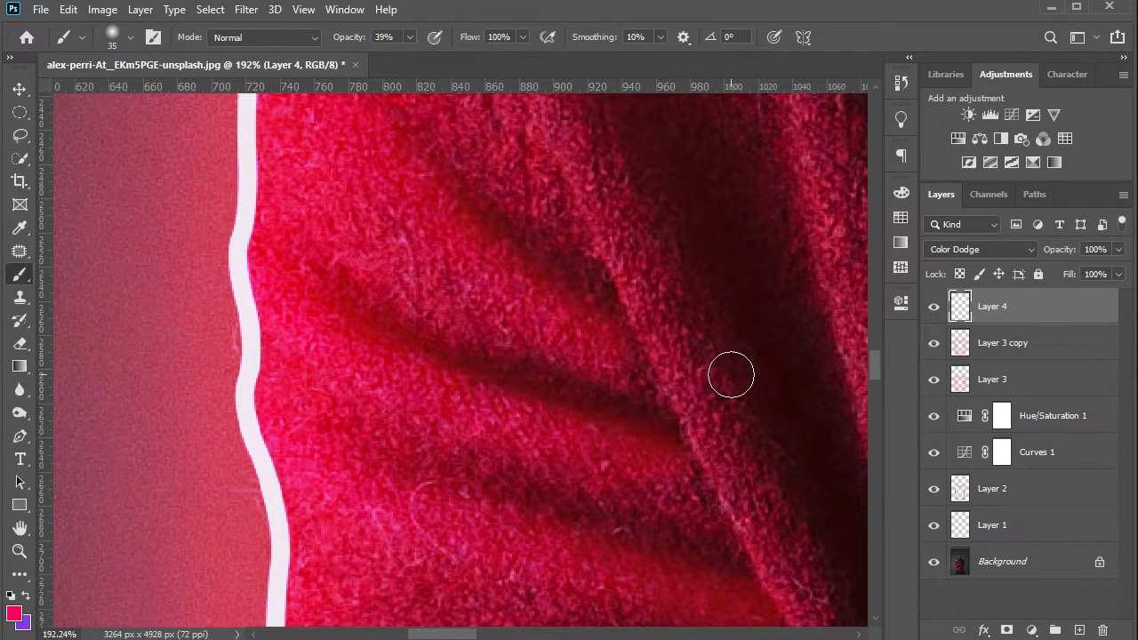
{"action": "scroll", "coordinate": [546, 289], "scroll_direction": "up", "scroll_amount": 1}
{"action": "scroll", "coordinate": [547, 289], "scroll_direction": "down", "scroll_amount": 2}
{"action": "scroll", "coordinate": [693, 186], "scroll_direction": "up", "scroll_amount": 4}
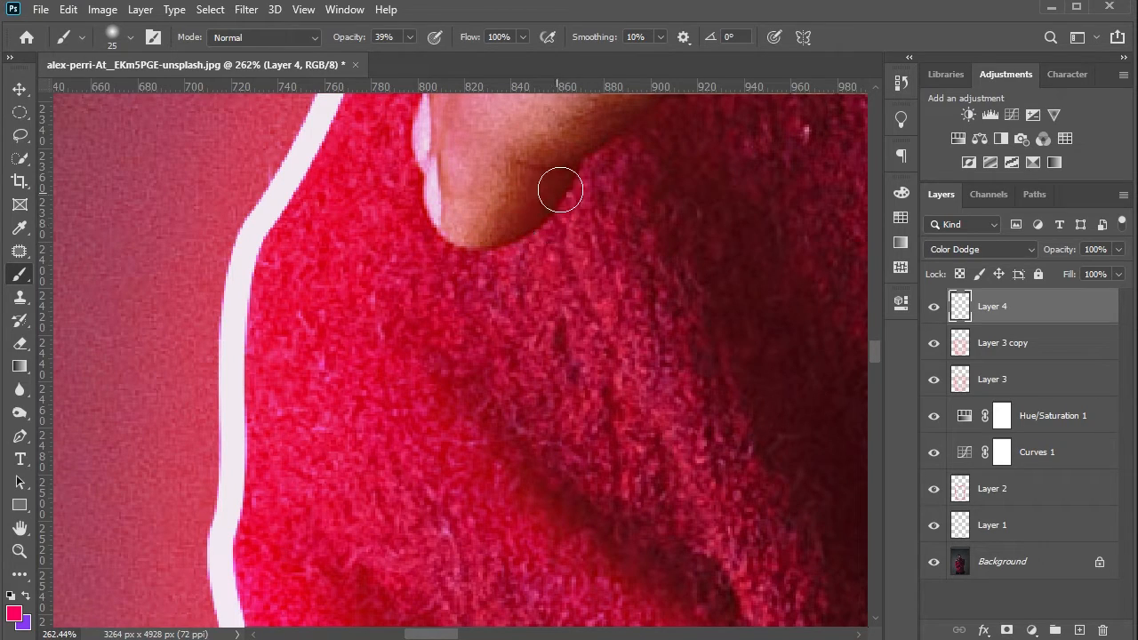
{"action": "mouse_move", "coordinate": [542, 207]}
{"action": "left_mouse_down"}
{"action": "mouse_move", "coordinate": [492, 248]}
{"action": "mouse_move", "coordinate": [445, 248]}
{"action": "left_mouse_up"}
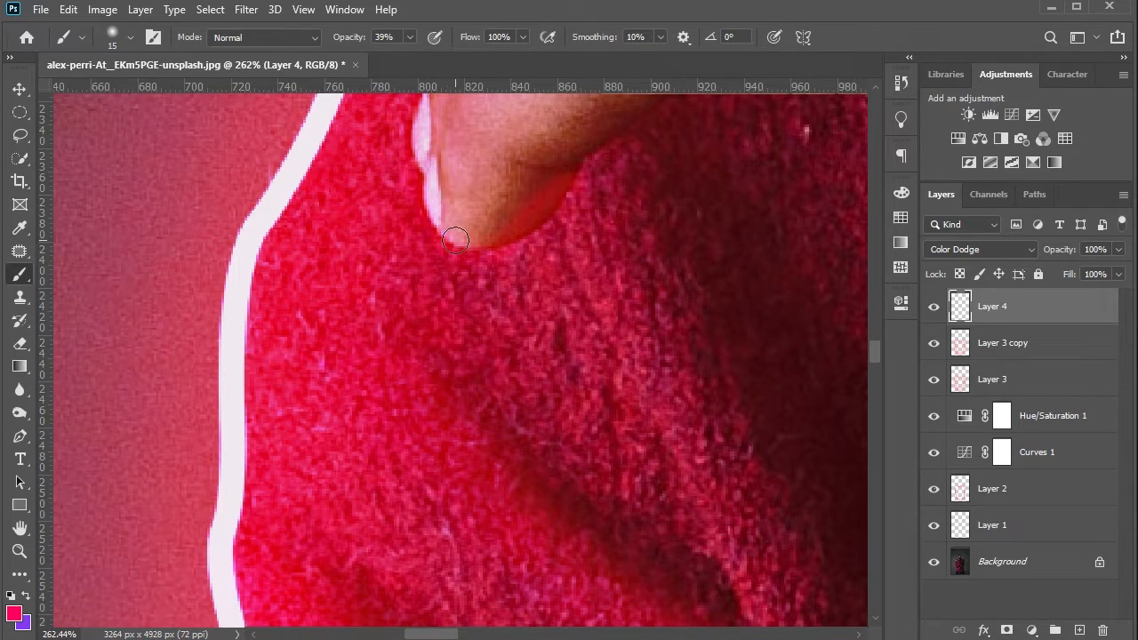
{"action": "scroll", "coordinate": [637, 236], "scroll_direction": "up", "scroll_amount": 5}
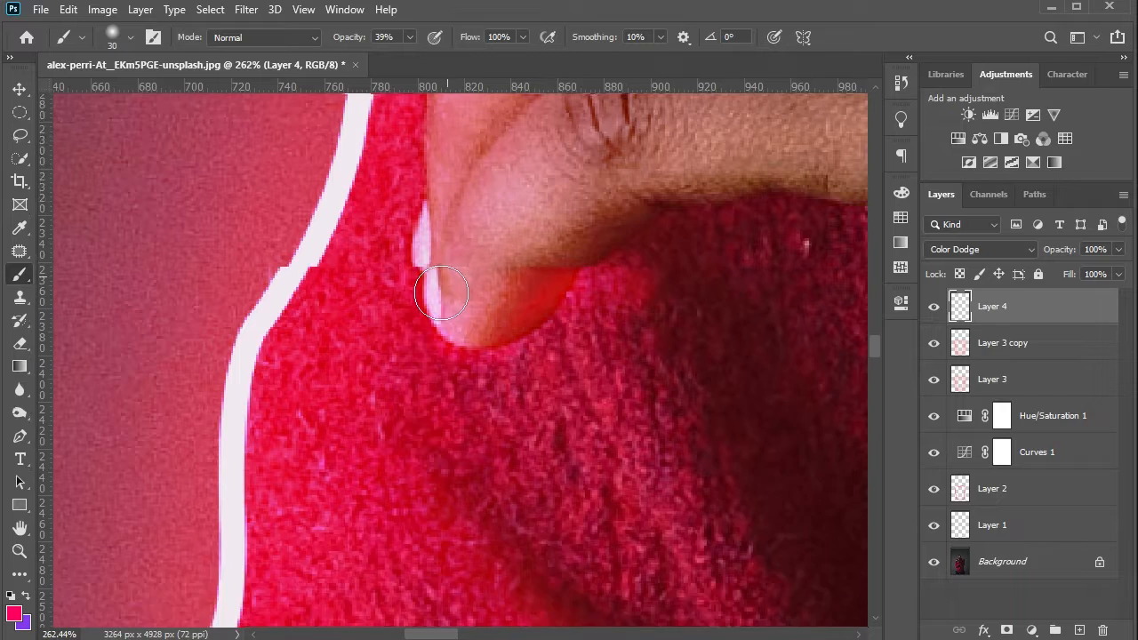
{"action": "scroll", "coordinate": [404, 288], "scroll_direction": "up", "scroll_amount": 4}
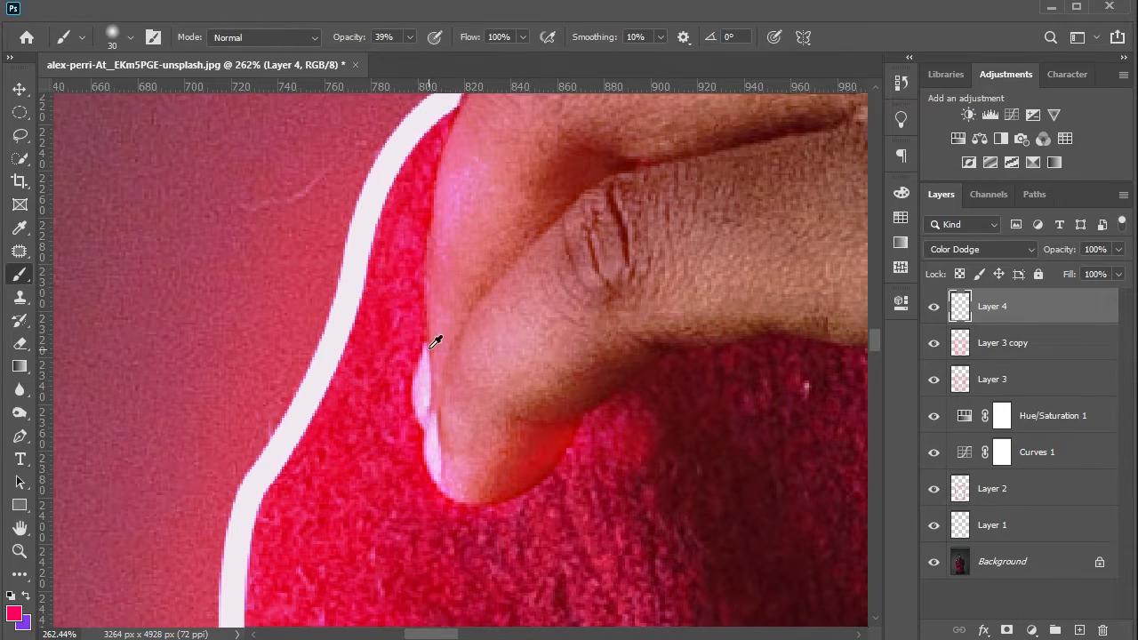
Set the brush to 100% opacity and 6 px, and trace a red rim around the middle finger's lower fingertip edge and joint crease.
{"action": "scroll", "coordinate": [436, 337], "scroll_direction": "down", "scroll_amount": 3}
{"action": "scroll", "coordinate": [442, 302], "scroll_direction": "up", "scroll_amount": 6}
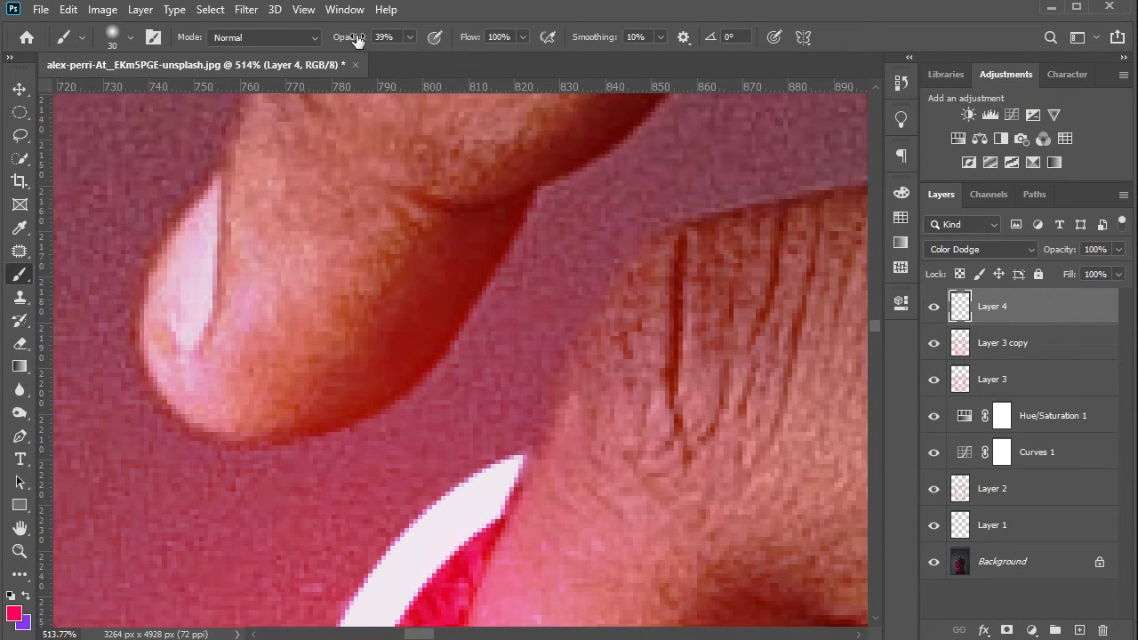
{"action": "left_click_drag", "start_coordinate": [357, 38], "coordinate": [431, 43]}
{"action": "key", "text": "bracketleft"}
{"action": "key", "text": "bracketleft"}
{"action": "key", "text": "bracketleft"}
{"action": "key", "text": "bracketleft"}
{"action": "key", "text": "bracketleft"}
{"action": "key", "text": "bracketleft"}
{"action": "key", "text": "bracketleft"}
{"action": "mouse_move", "coordinate": [529, 195]}
{"action": "left_mouse_down"}
{"action": "mouse_move", "coordinate": [436, 371]}
{"action": "mouse_move", "coordinate": [328, 434]}
{"action": "mouse_move", "coordinate": [218, 441]}
{"action": "mouse_move", "coordinate": [136, 289]}
{"action": "left_mouse_up"}
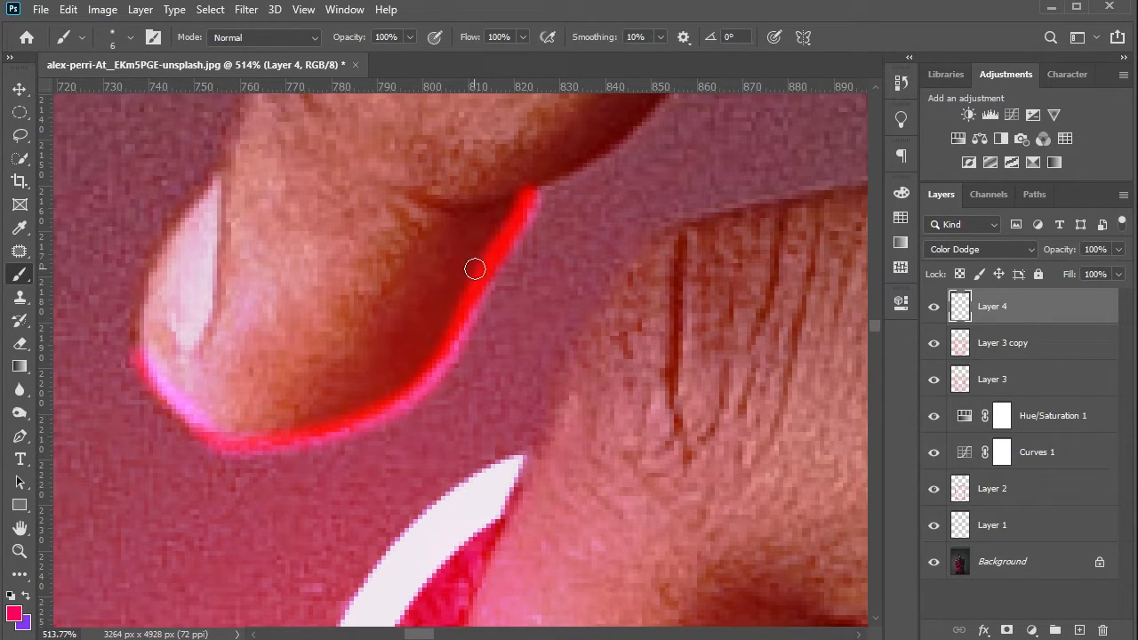
{"action": "left_click_drag", "start_coordinate": [531, 193], "coordinate": [418, 214]}
Extend the red rim along the finger's underside from the joint crease to the knuckle with an 8 px brush.
{"action": "scroll", "coordinate": [718, 199], "scroll_direction": "up", "scroll_amount": 4}
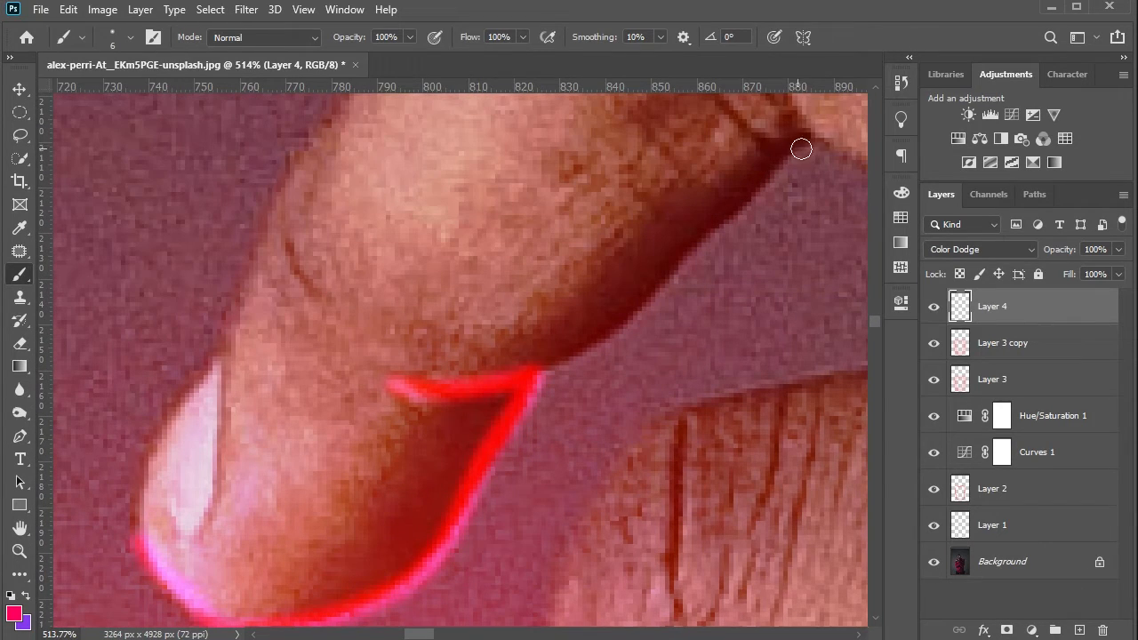
{"action": "mouse_move", "coordinate": [805, 139]}
{"action": "left_mouse_down"}
{"action": "mouse_move", "coordinate": [674, 263]}
{"action": "mouse_move", "coordinate": [556, 353]}
{"action": "left_mouse_up"}
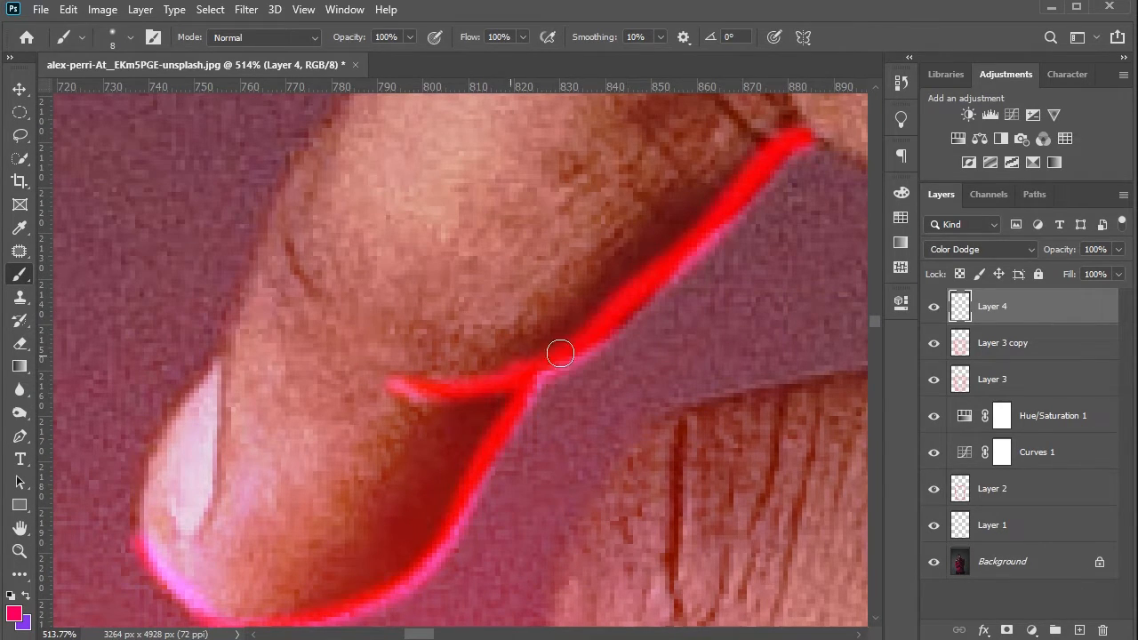
{"action": "scroll", "coordinate": [705, 322], "scroll_direction": "up", "scroll_amount": 1}
{"action": "scroll", "coordinate": [705, 322], "scroll_direction": "down", "scroll_amount": 1}
{"action": "scroll", "coordinate": [521, 391], "scroll_direction": "down", "scroll_amount": 4}
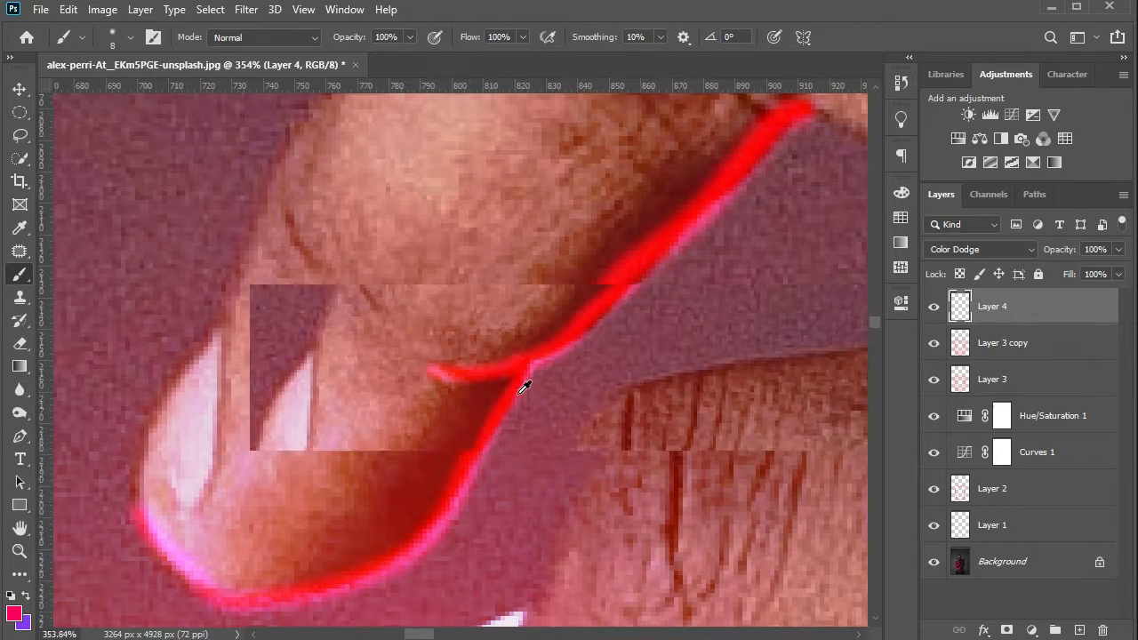
Paint a red rim along the edge of the finger below, from the white outline up to its knuckle.
{"action": "left_click_drag", "start_coordinate": [555, 440], "coordinate": [597, 390]}
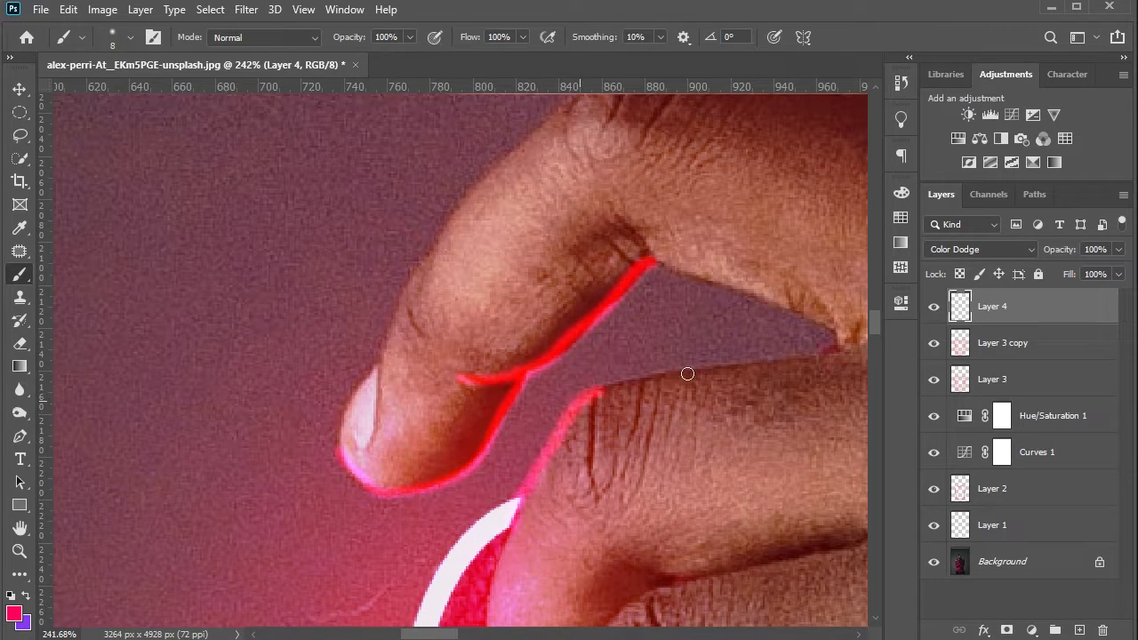
{"action": "scroll", "coordinate": [692, 360], "scroll_direction": "down", "scroll_amount": 3}
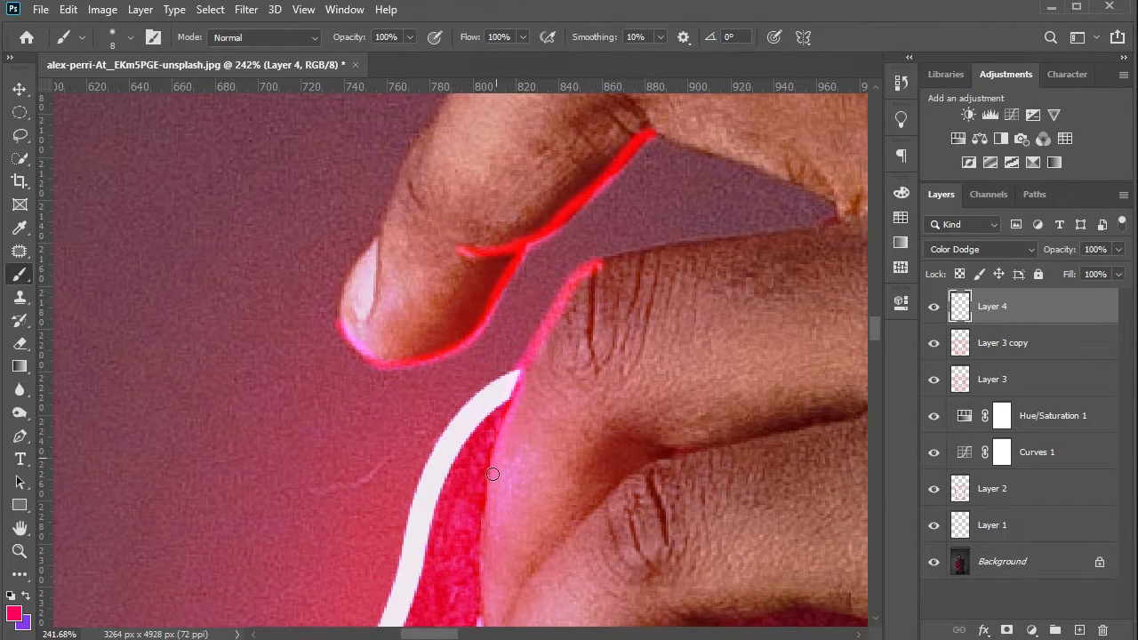
{"action": "scroll", "coordinate": [493, 474], "scroll_direction": "up", "scroll_amount": 2}
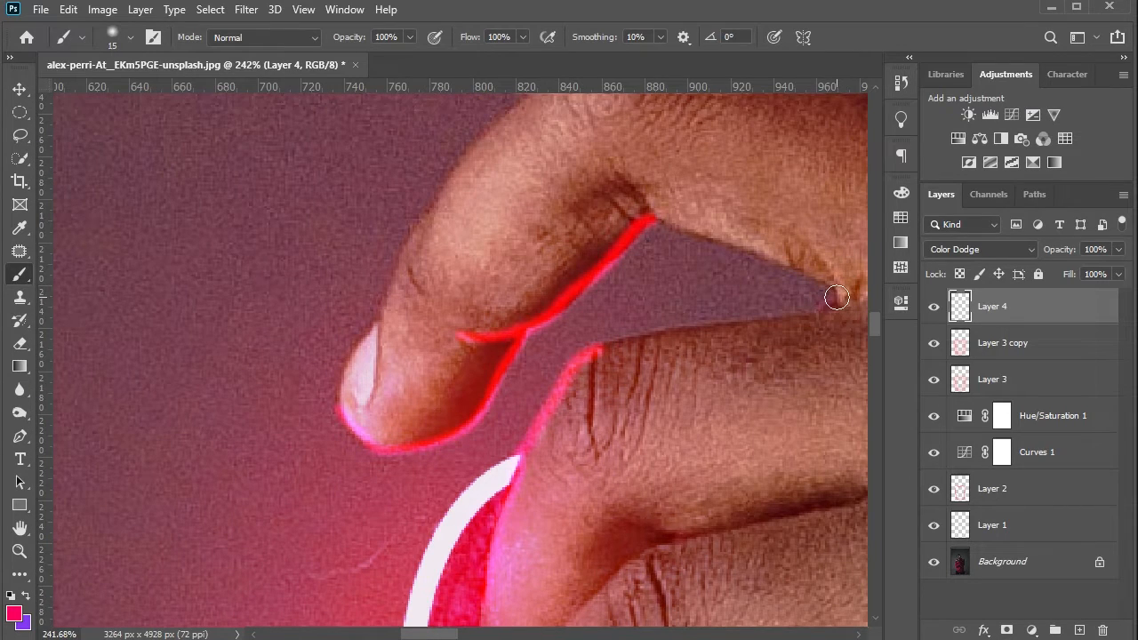
Paint red light along the upper and lower edges of the gap between the two fingers with a 15 px brush.
{"action": "mouse_move", "coordinate": [837, 297]}
{"action": "left_mouse_down"}
{"action": "mouse_move", "coordinate": [807, 273]}
{"action": "mouse_move", "coordinate": [686, 225]}
{"action": "mouse_move", "coordinate": [622, 237]}
{"action": "left_mouse_up"}
{"action": "scroll", "coordinate": [694, 320], "scroll_direction": "up", "scroll_amount": 2}
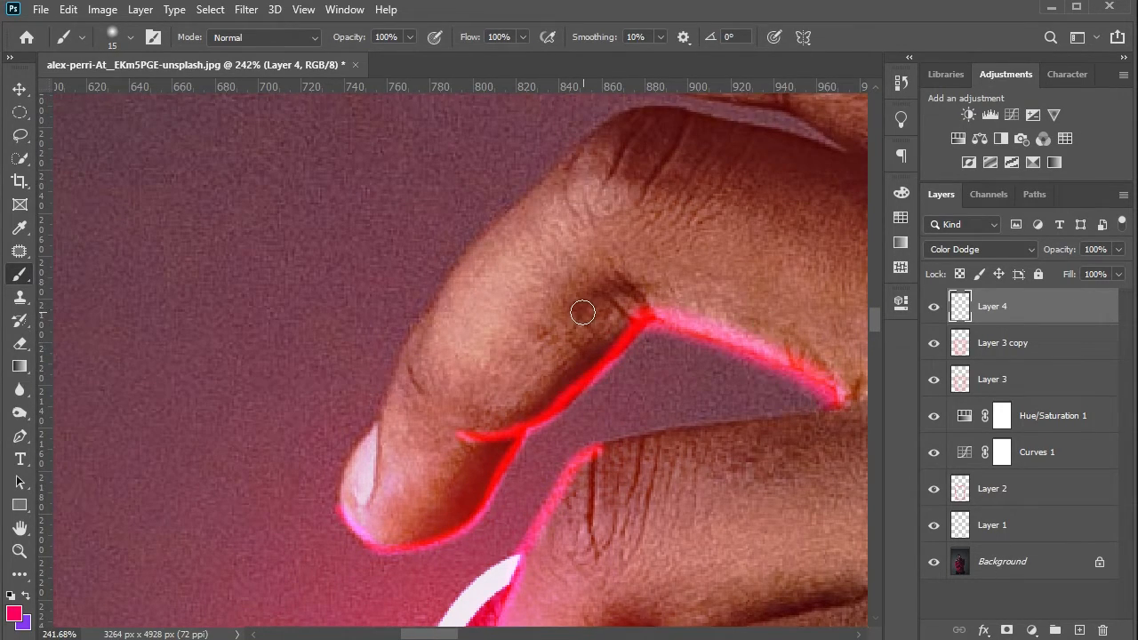
{"action": "scroll", "coordinate": [582, 312], "scroll_direction": "down", "scroll_amount": 4}
{"action": "left_click_drag", "start_coordinate": [648, 373], "coordinate": [752, 352]}
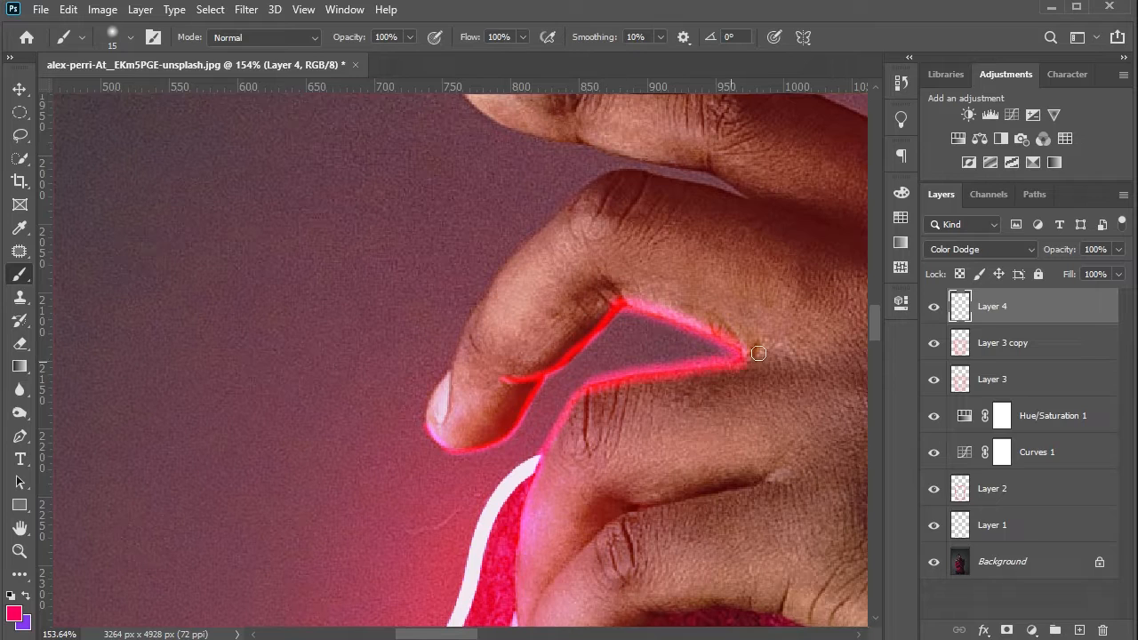
Paint red light on the upper finger's knuckle and a red rim along the lowest finger's underside with a 15 px brush.
{"action": "scroll", "coordinate": [641, 333], "scroll_direction": "down", "scroll_amount": 2}
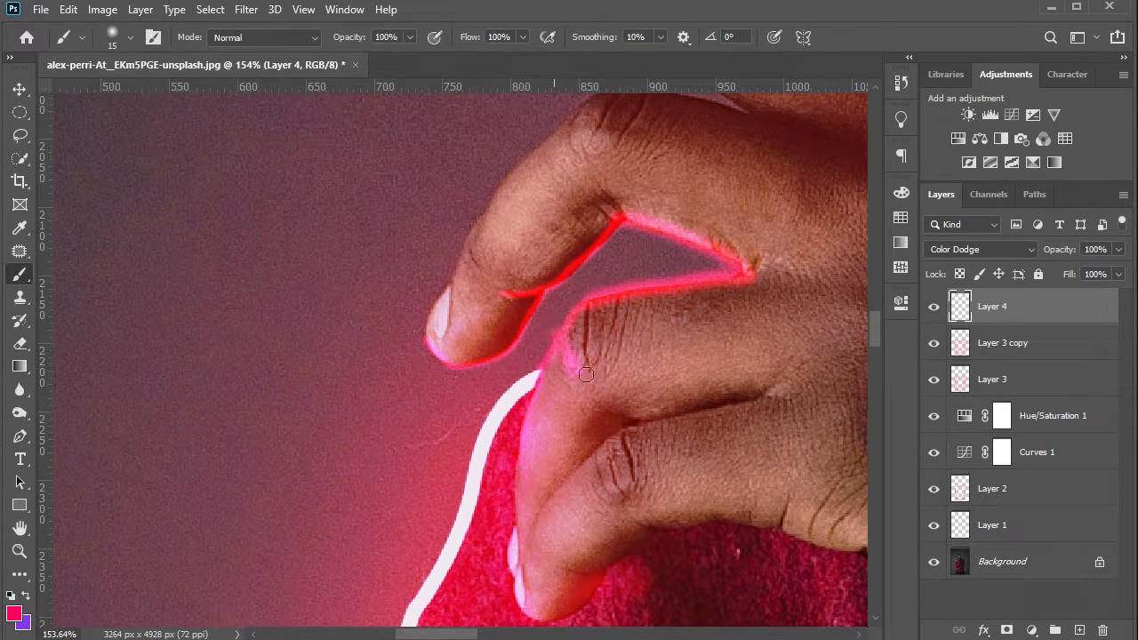
{"action": "scroll", "coordinate": [618, 425], "scroll_direction": "down", "scroll_amount": 3}
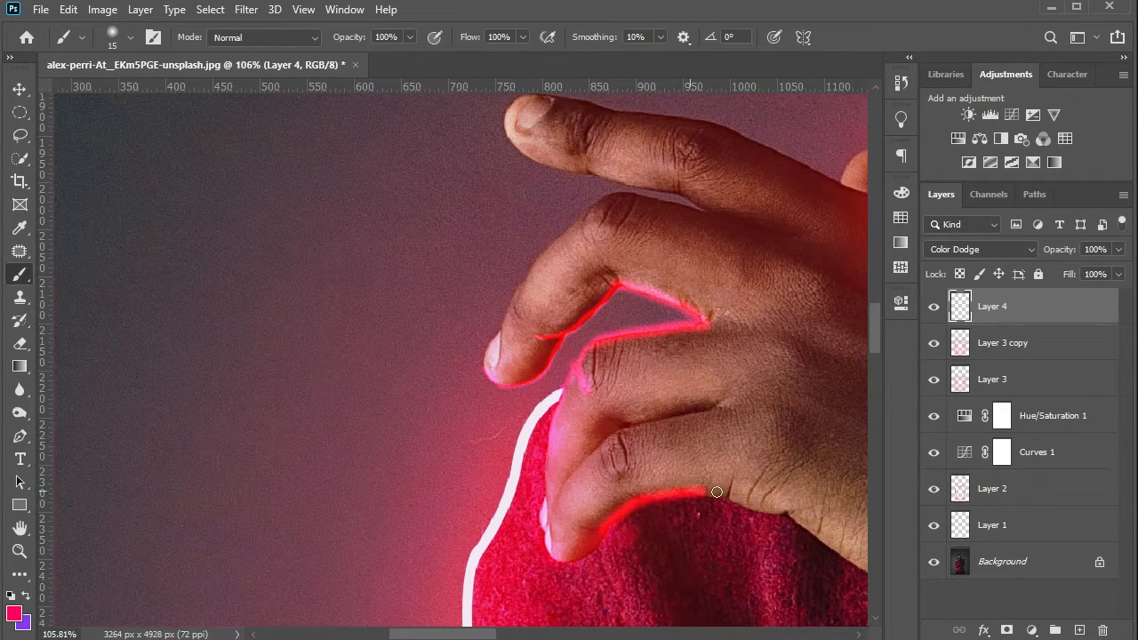
{"action": "scroll", "coordinate": [707, 471], "scroll_direction": "up", "scroll_amount": 3}
{"action": "left_click_drag", "start_coordinate": [703, 463], "coordinate": [800, 496]}
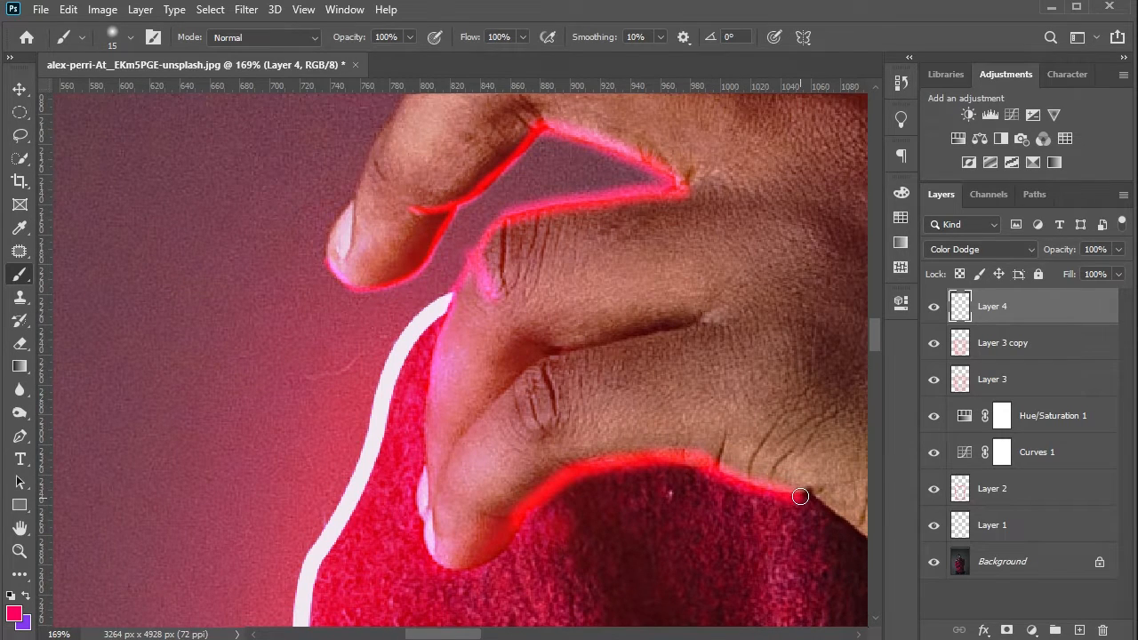
{"action": "scroll", "coordinate": [800, 496], "scroll_direction": "down", "scroll_amount": 1}
{"action": "left_click_drag", "start_coordinate": [507, 465], "coordinate": [490, 508]}
{"action": "scroll", "coordinate": [422, 493], "scroll_direction": "down", "scroll_amount": 3}
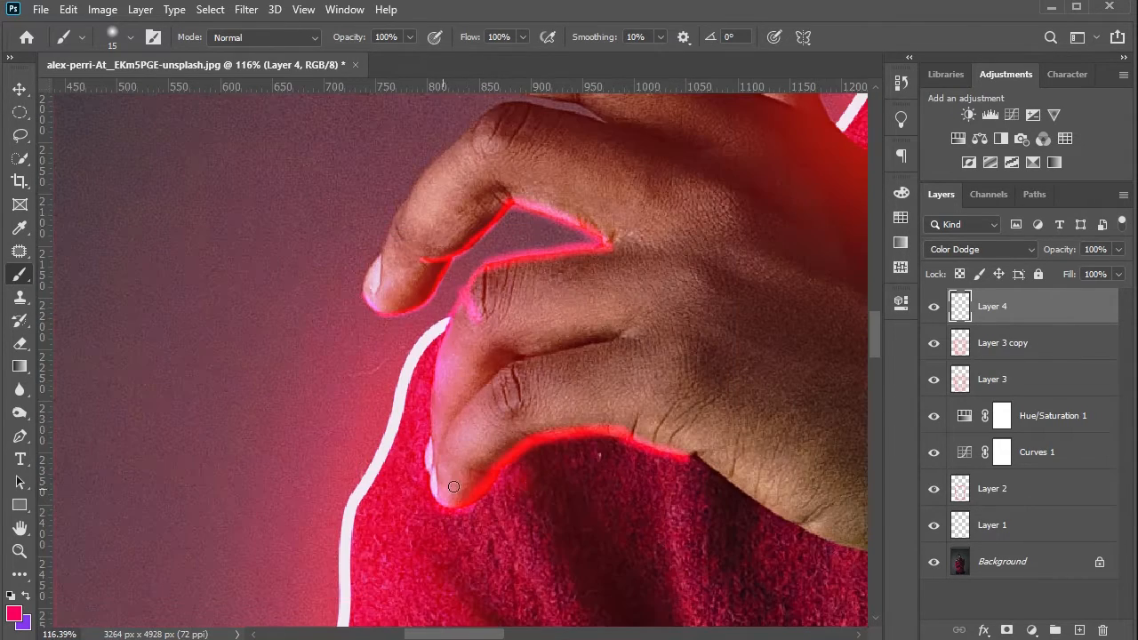
Extend the red rim along the hand's lower edge beyond the lowest finger with a 10 px brush, and set the brush to 20 px.
{"action": "scroll", "coordinate": [699, 453], "scroll_direction": "down", "scroll_amount": 2}
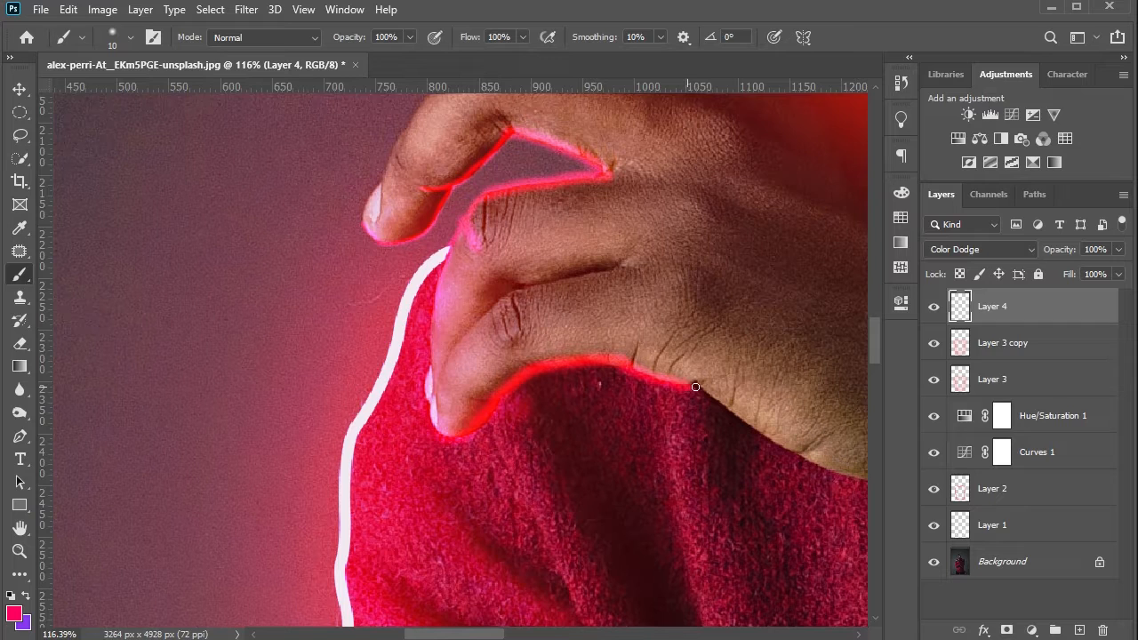
{"action": "left_click_drag", "start_coordinate": [813, 406], "coordinate": [652, 399]}
{"action": "scroll", "coordinate": [652, 399], "scroll_direction": "down", "scroll_amount": 5}
{"action": "scroll", "coordinate": [353, 245], "scroll_direction": "up", "scroll_amount": 2}
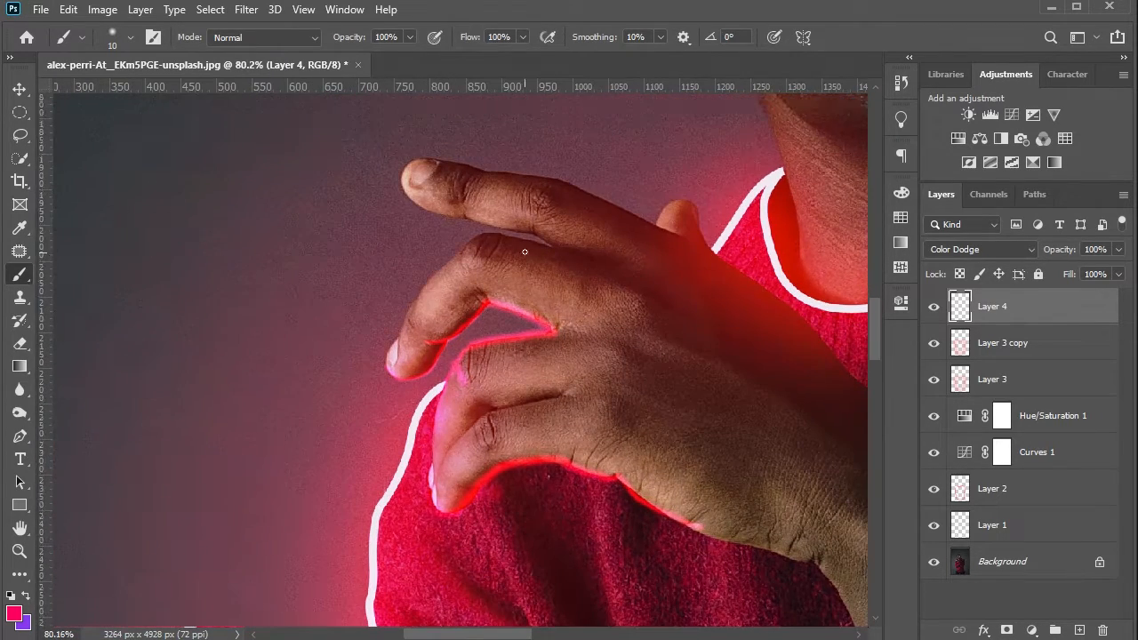
{"action": "scroll", "coordinate": [782, 480], "scroll_direction": "down", "scroll_amount": 2}
{"action": "scroll", "coordinate": [810, 471], "scroll_direction": "up", "scroll_amount": 4}
{"action": "key", "text": "bracketright"}
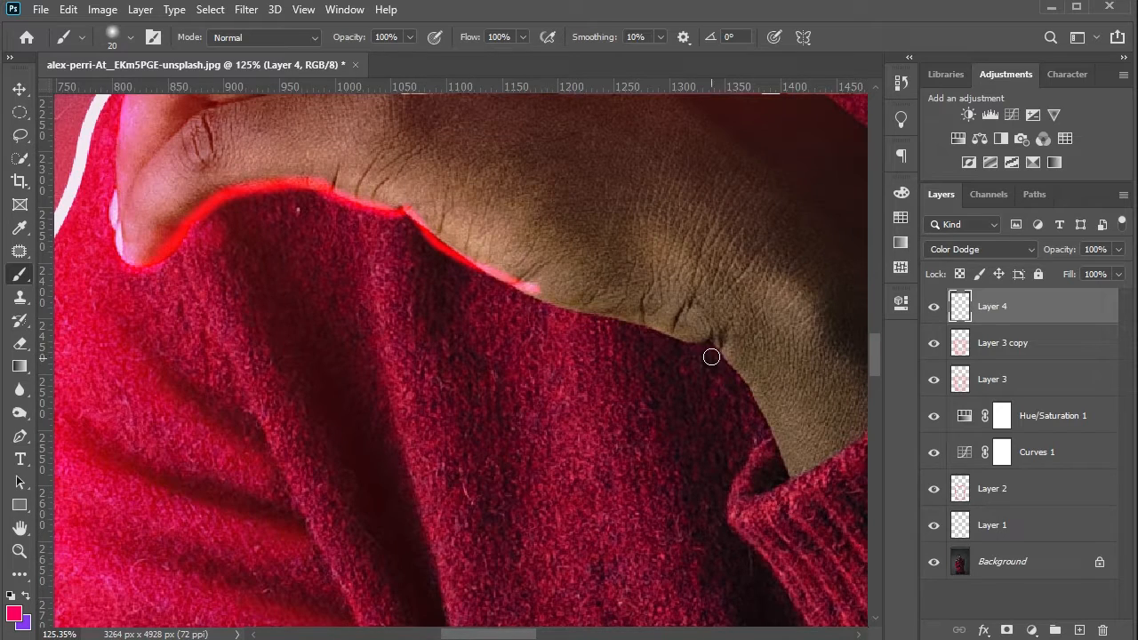
{"action": "left_click_drag", "start_coordinate": [625, 328], "coordinate": [523, 289]}
{"action": "key", "text": "ctrl+z"}
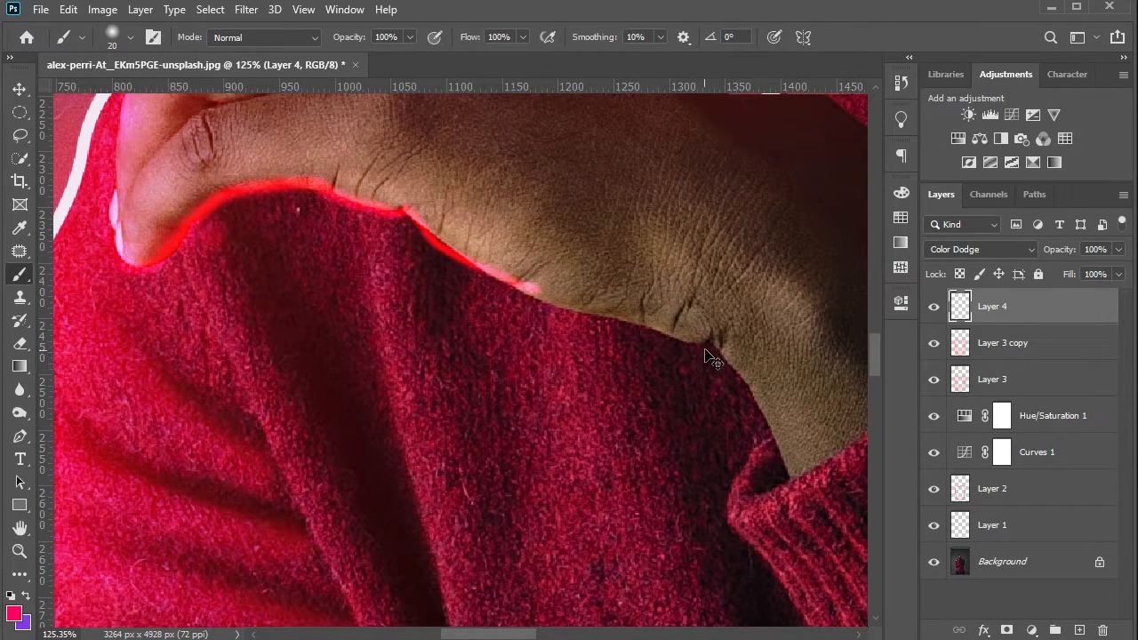
{"action": "key", "text": "ctrl+z"}
Paint a red rim along the hand's lower edge to the wrist and around the sweater cuff's opening with a 20 px brush.
{"action": "mouse_move", "coordinate": [708, 344]}
{"action": "left_mouse_down"}
{"action": "mouse_move", "coordinate": [530, 289]}
{"action": "mouse_move", "coordinate": [405, 207]}
{"action": "left_mouse_up"}
{"action": "mouse_move", "coordinate": [720, 350]}
{"action": "left_mouse_down"}
{"action": "mouse_move", "coordinate": [777, 471]}
{"action": "mouse_move", "coordinate": [731, 511]}
{"action": "mouse_move", "coordinate": [835, 477]}
{"action": "left_mouse_up"}
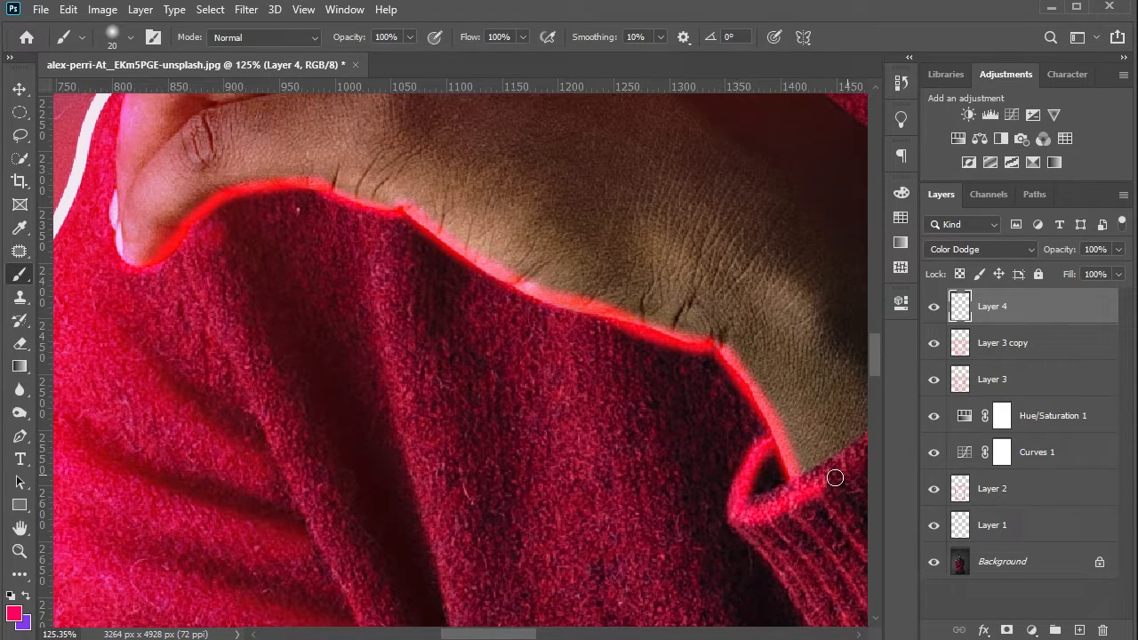
{"action": "mouse_move", "coordinate": [720, 478]}
{"action": "left_mouse_down"}
{"action": "mouse_move", "coordinate": [488, 419]}
{"action": "mouse_move", "coordinate": [454, 361]}
{"action": "left_mouse_up"}
{"action": "key", "text": "bracketright"}
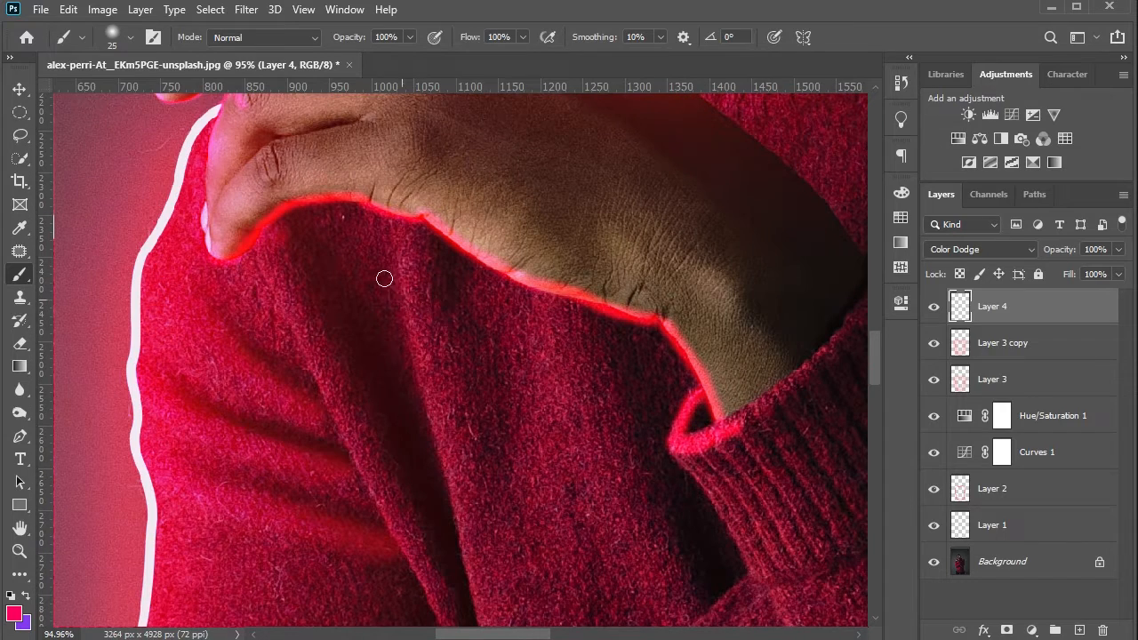
{"action": "scroll", "coordinate": [389, 225], "scroll_direction": "down", "scroll_amount": 3}
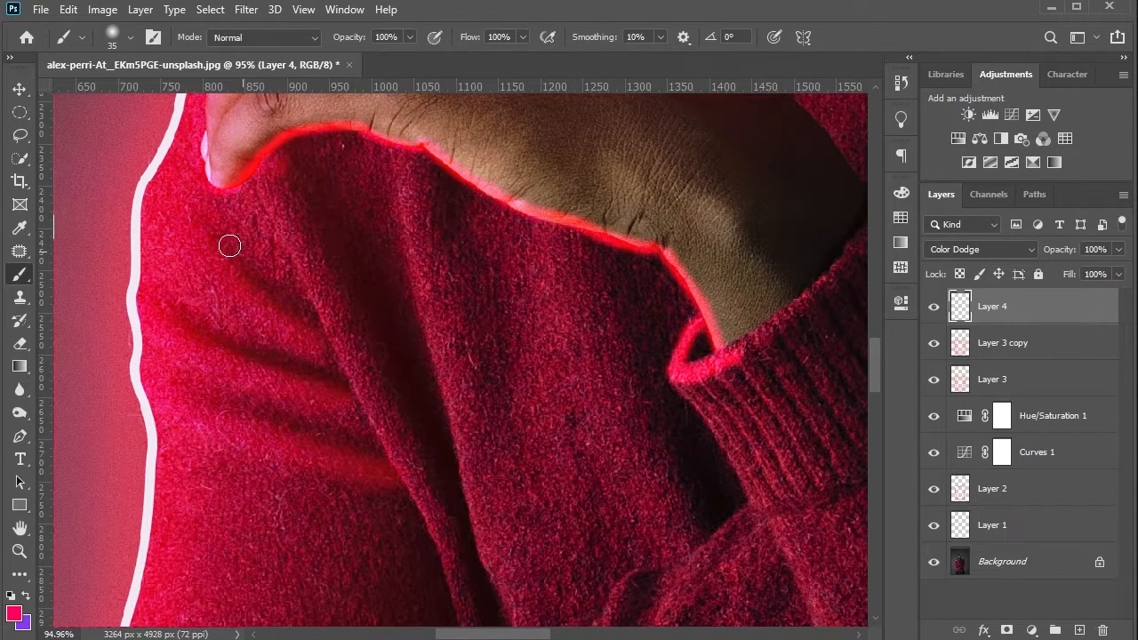
{"action": "mouse_move", "coordinate": [397, 168]}
{"action": "left_mouse_down"}
{"action": "mouse_move", "coordinate": [422, 294]}
{"action": "mouse_move", "coordinate": [472, 446]}
{"action": "mouse_move", "coordinate": [475, 500]}
{"action": "left_mouse_up"}
{"action": "scroll", "coordinate": [518, 397], "scroll_direction": "down", "scroll_amount": 3}
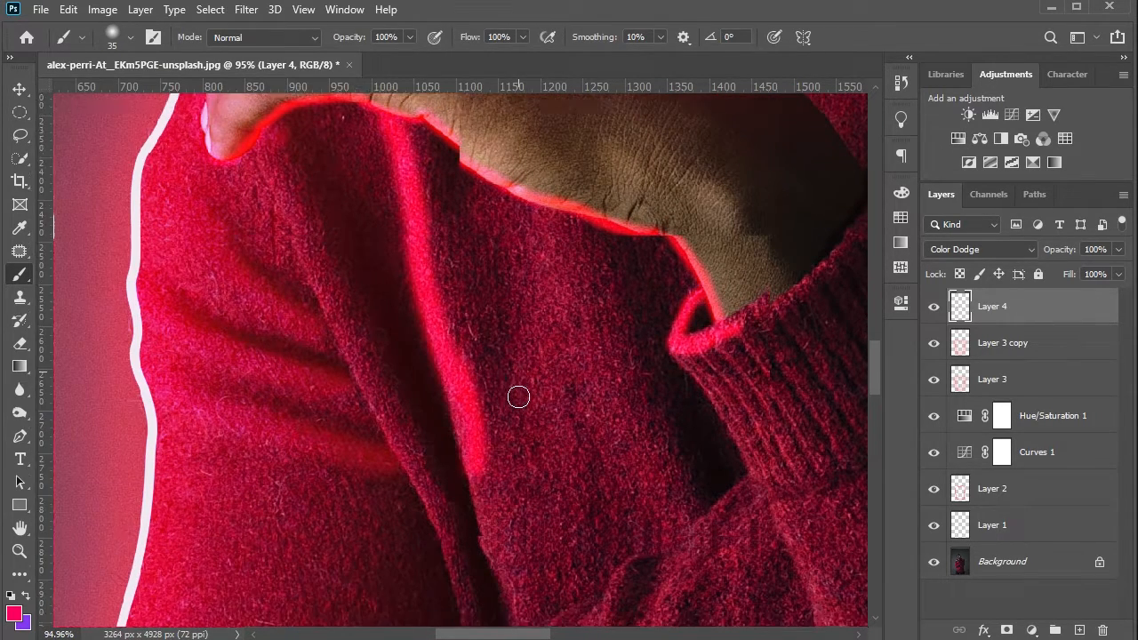
{"action": "key", "text": "ctrl+z"}
Paint three curved red highlights on the forearm sleeve folds below the cuff with a 25 px brush.
{"action": "scroll", "coordinate": [521, 325], "scroll_direction": "down", "scroll_amount": 5}
{"action": "key", "text": "bracketleft"}
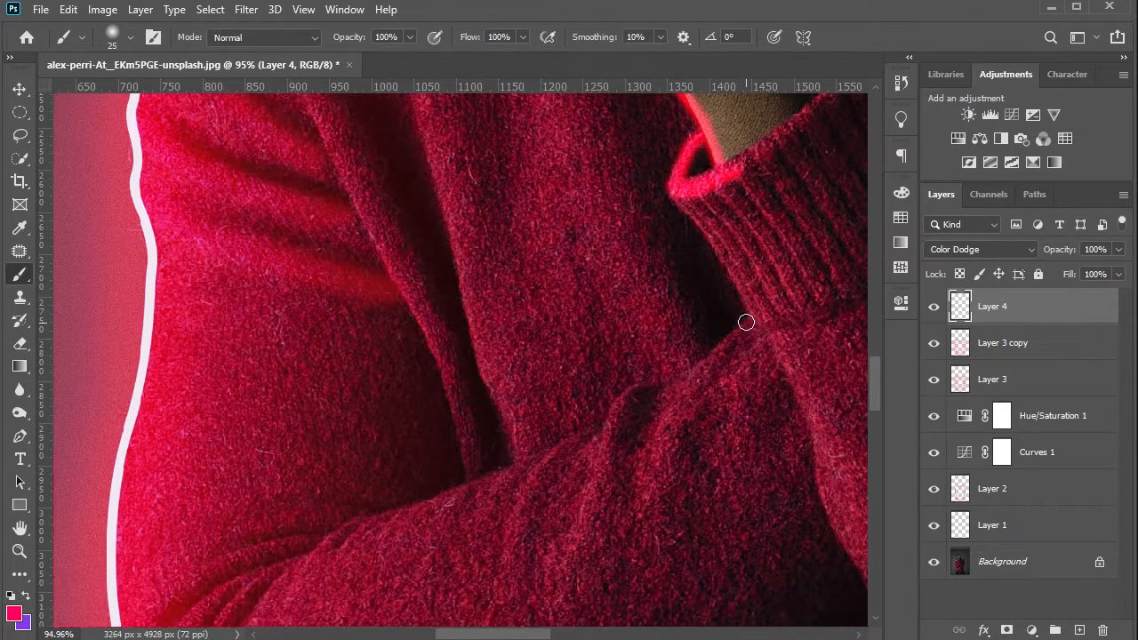
{"action": "mouse_move", "coordinate": [744, 320]}
{"action": "left_mouse_down"}
{"action": "mouse_move", "coordinate": [673, 399]}
{"action": "mouse_move", "coordinate": [649, 507]}
{"action": "left_mouse_up"}
{"action": "mouse_move", "coordinate": [661, 389]}
{"action": "left_mouse_down"}
{"action": "mouse_move", "coordinate": [601, 453]}
{"action": "mouse_move", "coordinate": [569, 551]}
{"action": "left_mouse_up"}
{"action": "left_click_drag", "start_coordinate": [553, 467], "coordinate": [503, 584]}
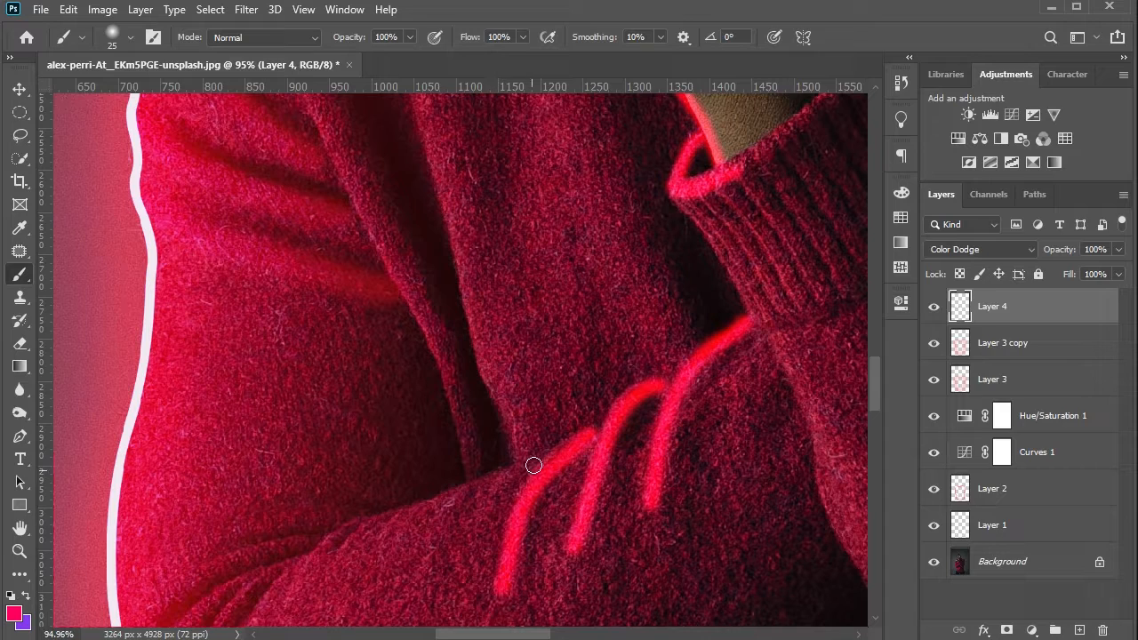
Paint red highlights along the forearm sleeve's upper edge toward the elbow and down the creases near the white outline.
{"action": "mouse_move", "coordinate": [524, 467]}
{"action": "left_mouse_down"}
{"action": "mouse_move", "coordinate": [355, 527]}
{"action": "mouse_move", "coordinate": [331, 551]}
{"action": "mouse_move", "coordinate": [317, 587]}
{"action": "left_mouse_up"}
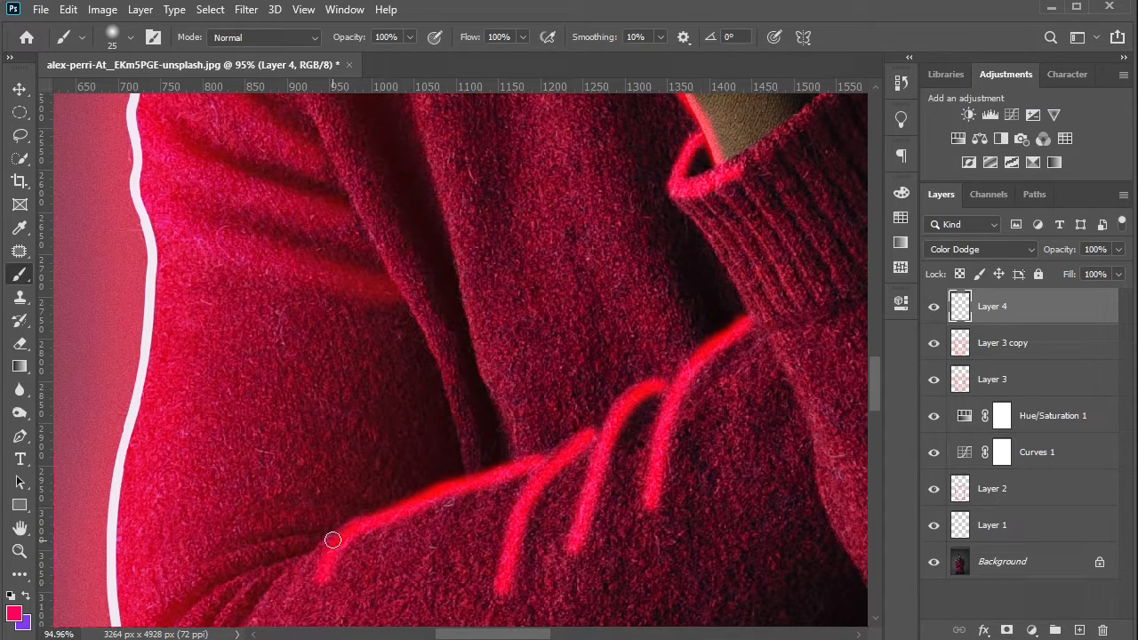
{"action": "mouse_move", "coordinate": [330, 539]}
{"action": "left_mouse_down"}
{"action": "mouse_move", "coordinate": [267, 568]}
{"action": "mouse_move", "coordinate": [219, 636]}
{"action": "left_mouse_up"}
{"action": "scroll", "coordinate": [257, 548], "scroll_direction": "down", "scroll_amount": 3}
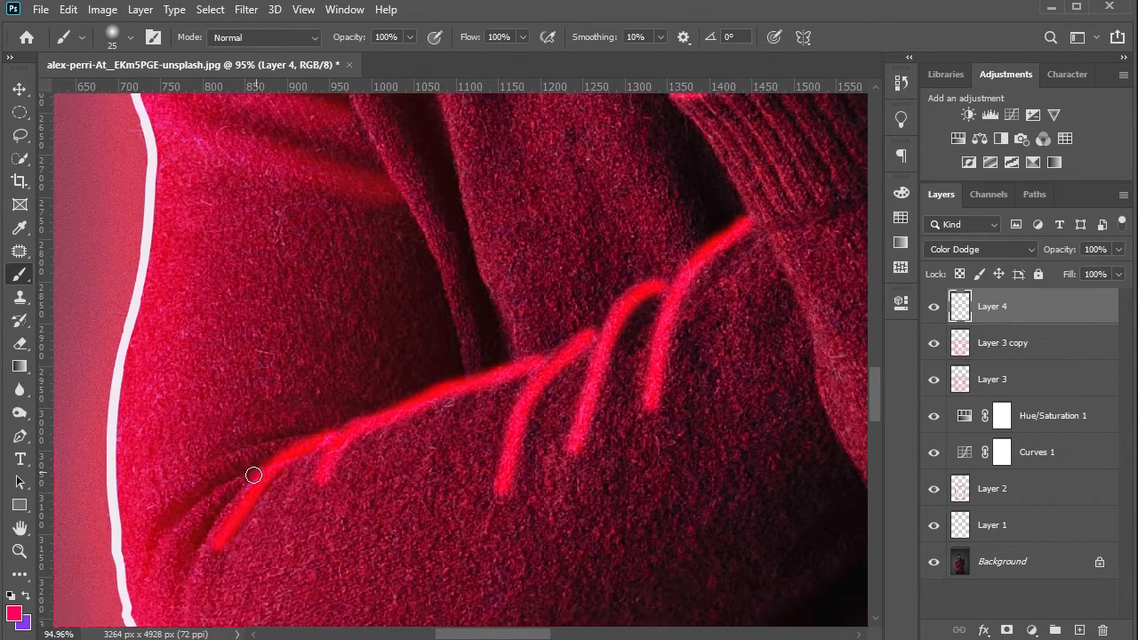
{"action": "left_click_drag", "start_coordinate": [254, 476], "coordinate": [184, 546]}
{"action": "mouse_move", "coordinate": [298, 438]}
{"action": "left_mouse_down"}
{"action": "mouse_move", "coordinate": [216, 471]}
{"action": "mouse_move", "coordinate": [149, 520]}
{"action": "left_mouse_up"}
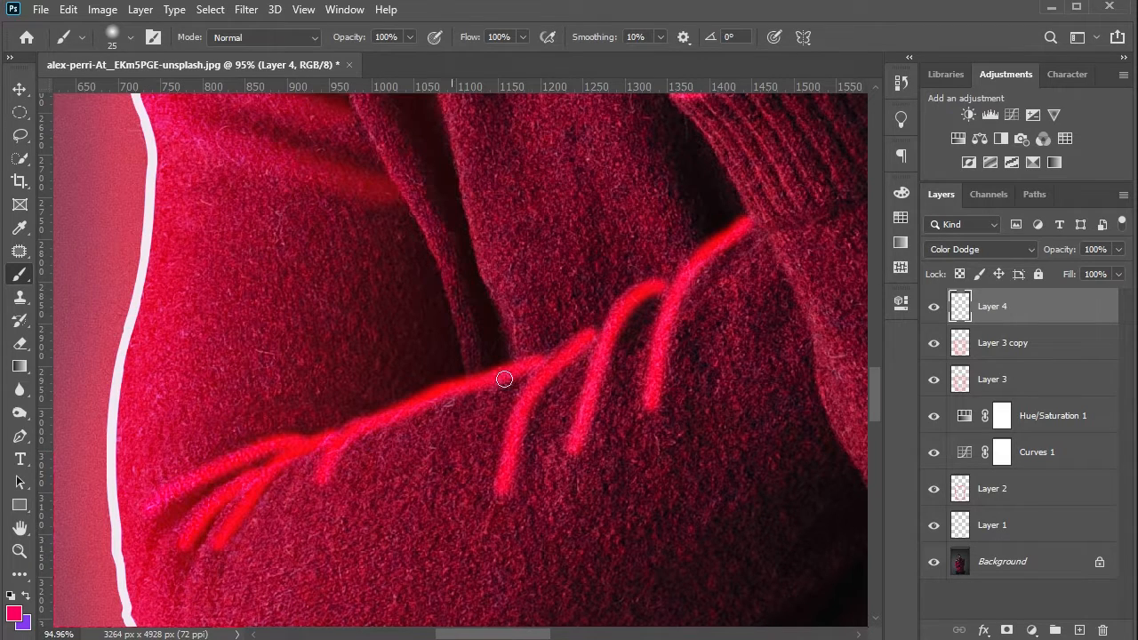
Soften the painted red highlights on the sleeve folds with a 400 px eraser at 17% opacity.
{"action": "scroll", "coordinate": [515, 383], "scroll_direction": "up", "scroll_amount": 1}
{"action": "scroll", "coordinate": [667, 320], "scroll_direction": "up", "scroll_amount": 2}
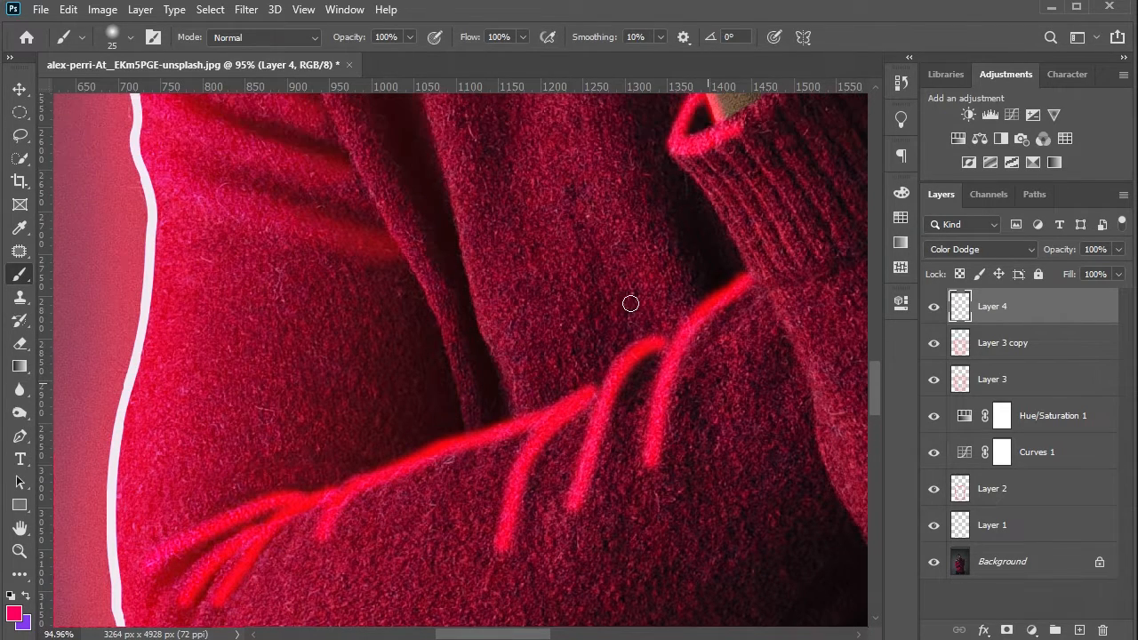
{"action": "scroll", "coordinate": [463, 318], "scroll_direction": "down", "scroll_amount": 5}
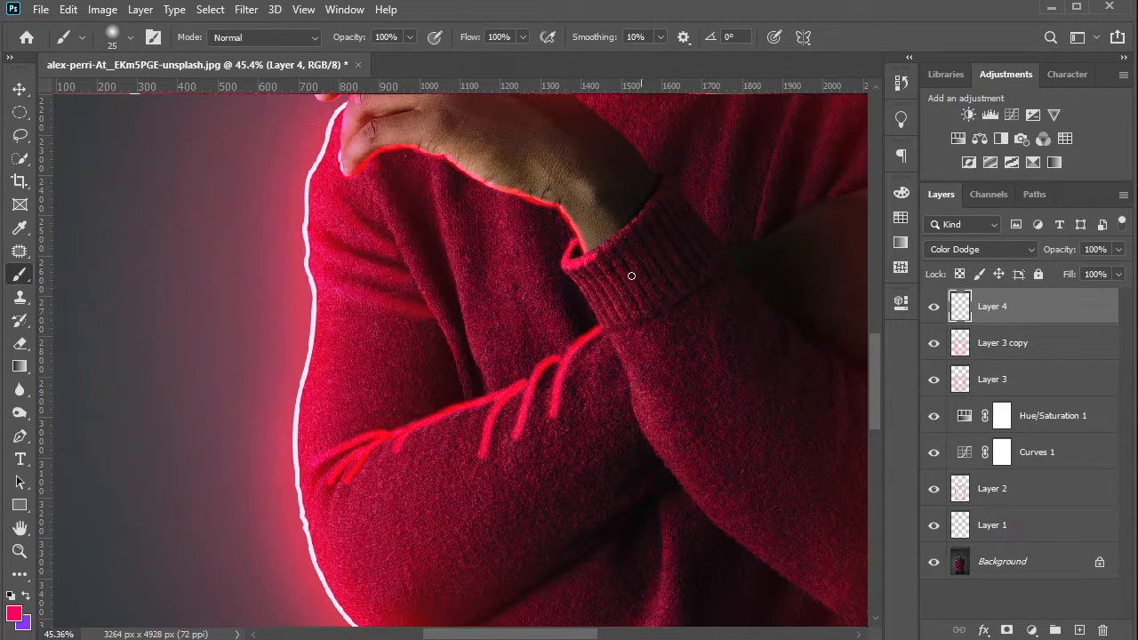
{"action": "scroll", "coordinate": [632, 276], "scroll_direction": "up", "scroll_amount": 2}
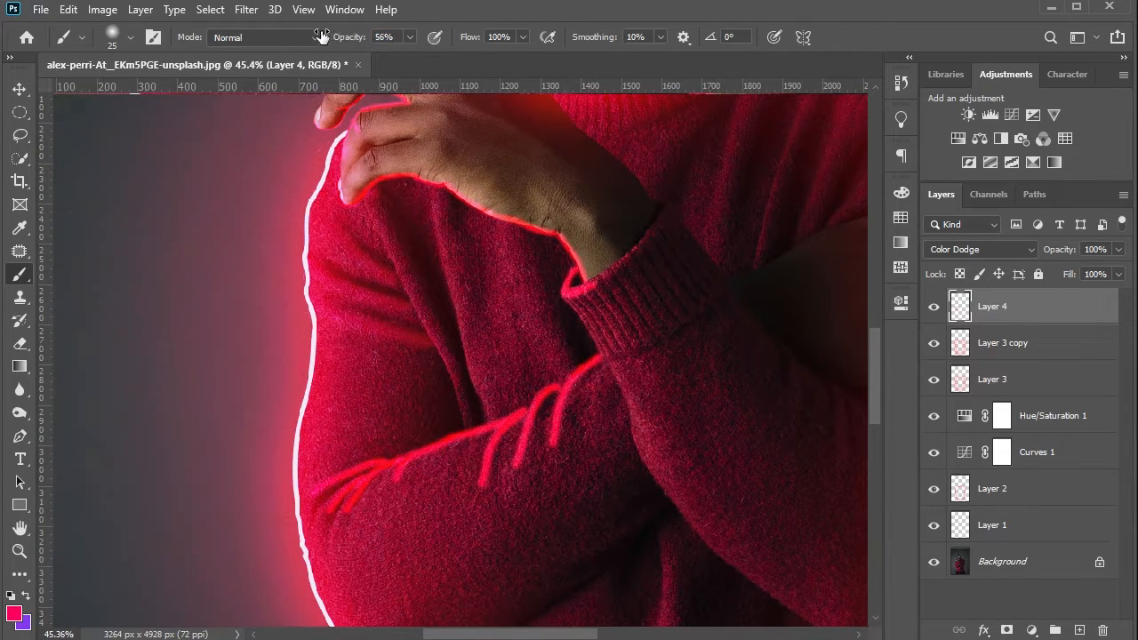
{"action": "left_click_drag", "start_coordinate": [342, 39], "coordinate": [340, 39]}
{"action": "left_click", "coordinate": [23, 344]}
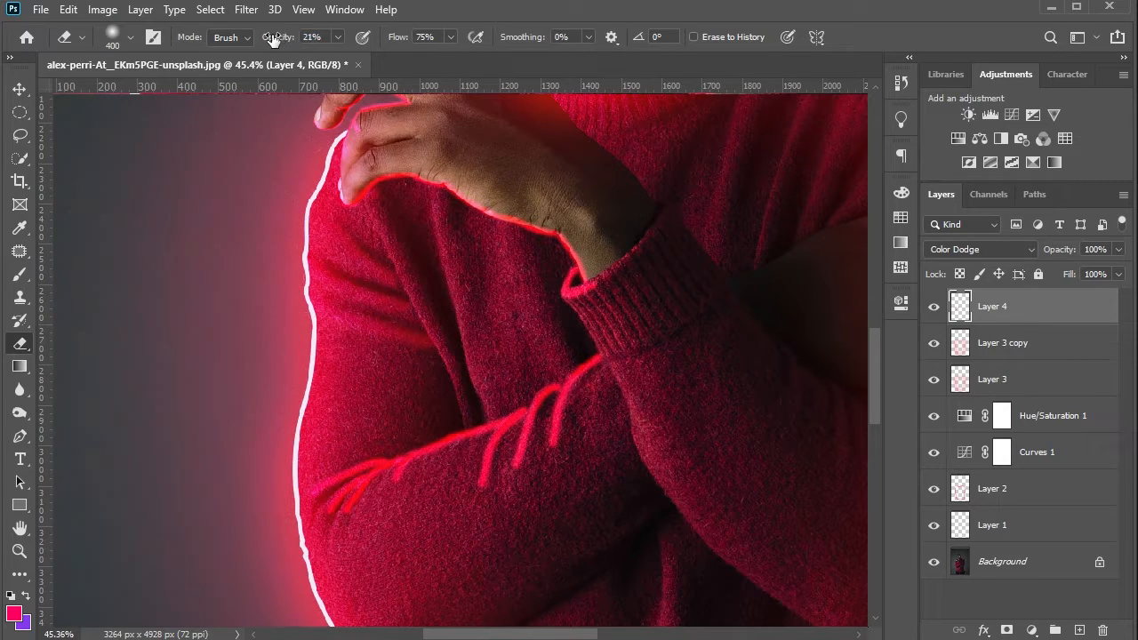
{"action": "left_click_drag", "start_coordinate": [274, 39], "coordinate": [269, 39]}
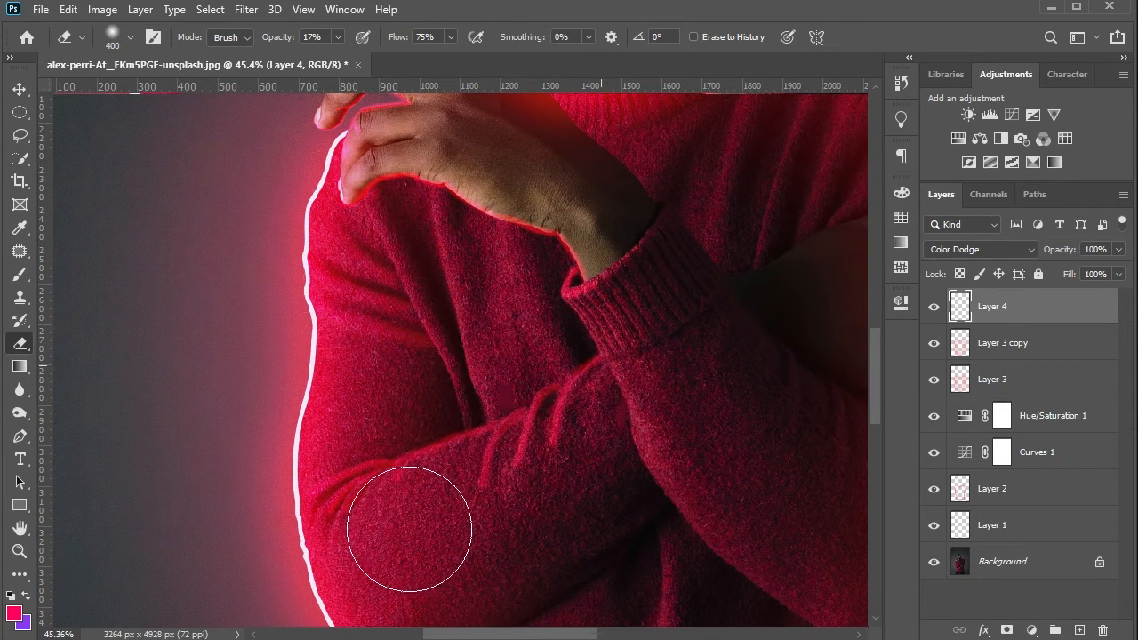
Paint a soft red glow along the hand's lower edge to the wrist with a 150 px brush at 29% opacity.
{"action": "scroll", "coordinate": [498, 266], "scroll_direction": "up", "scroll_amount": 3}
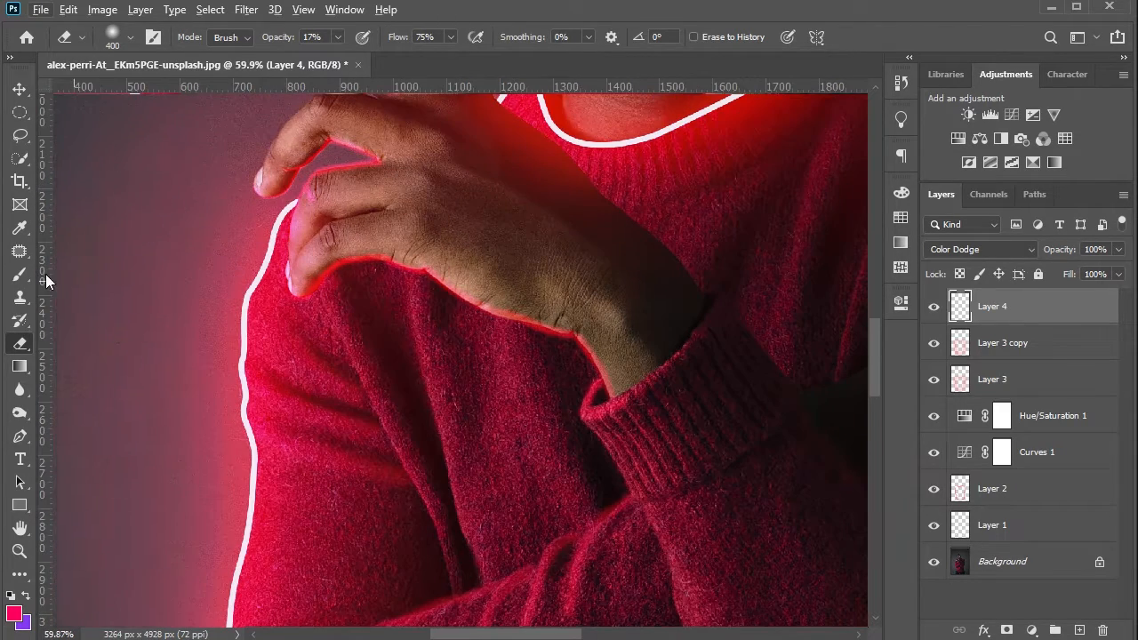
{"action": "key", "text": "b"}
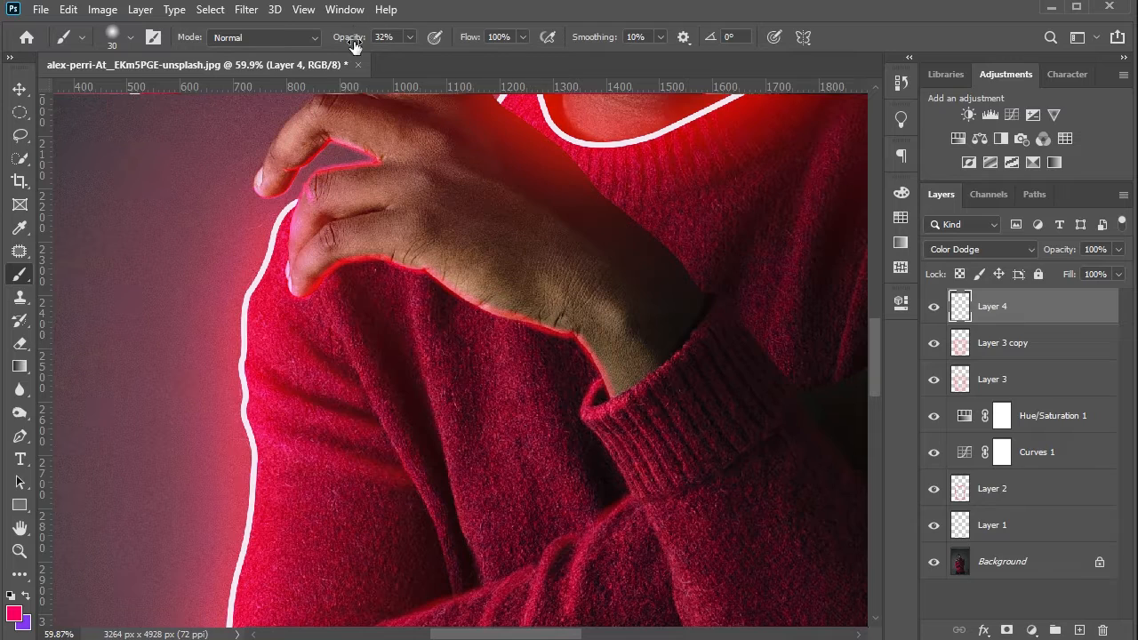
{"action": "mouse_move", "coordinate": [369, 304]}
{"action": "left_mouse_down"}
{"action": "mouse_move", "coordinate": [381, 254]}
{"action": "mouse_move", "coordinate": [490, 287]}
{"action": "mouse_move", "coordinate": [504, 305]}
{"action": "left_mouse_up"}
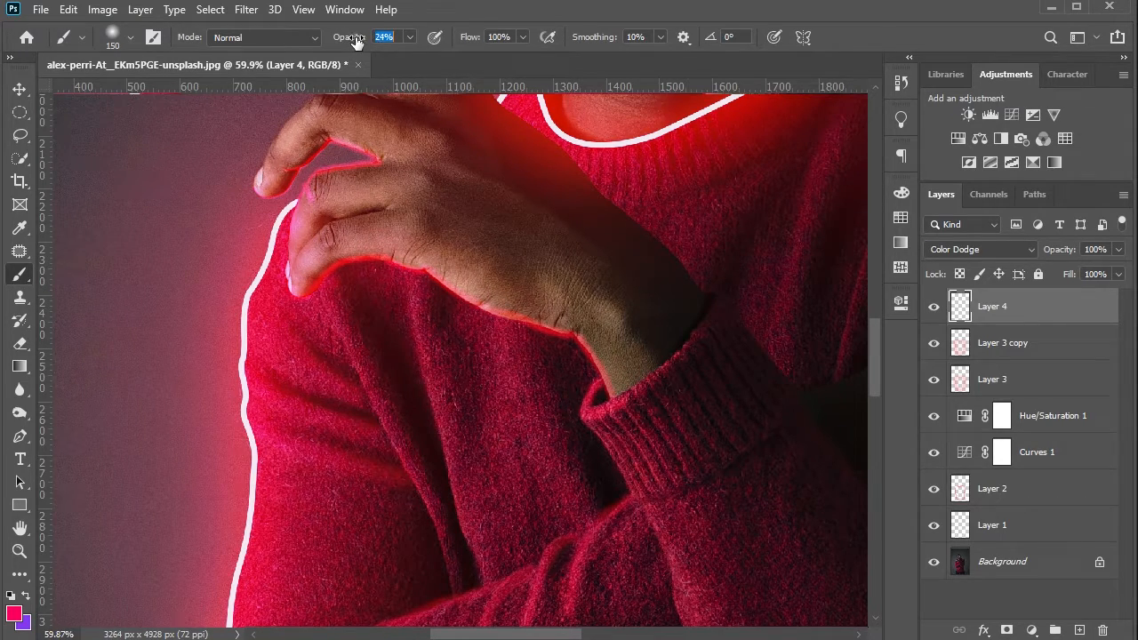
{"action": "left_click_drag", "start_coordinate": [359, 42], "coordinate": [361, 42]}
{"action": "mouse_move", "coordinate": [428, 267]}
{"action": "left_mouse_down"}
{"action": "mouse_move", "coordinate": [597, 363]}
{"action": "mouse_move", "coordinate": [600, 338]}
{"action": "mouse_move", "coordinate": [611, 389]}
{"action": "left_mouse_up"}
Paint a soft red glow over the forearm sleeve folds below the cuff with a 100 px brush.
{"action": "scroll", "coordinate": [601, 382], "scroll_direction": "down", "scroll_amount": 1}
{"action": "key", "text": "bracketleft"}
{"action": "key", "text": "bracketleft"}
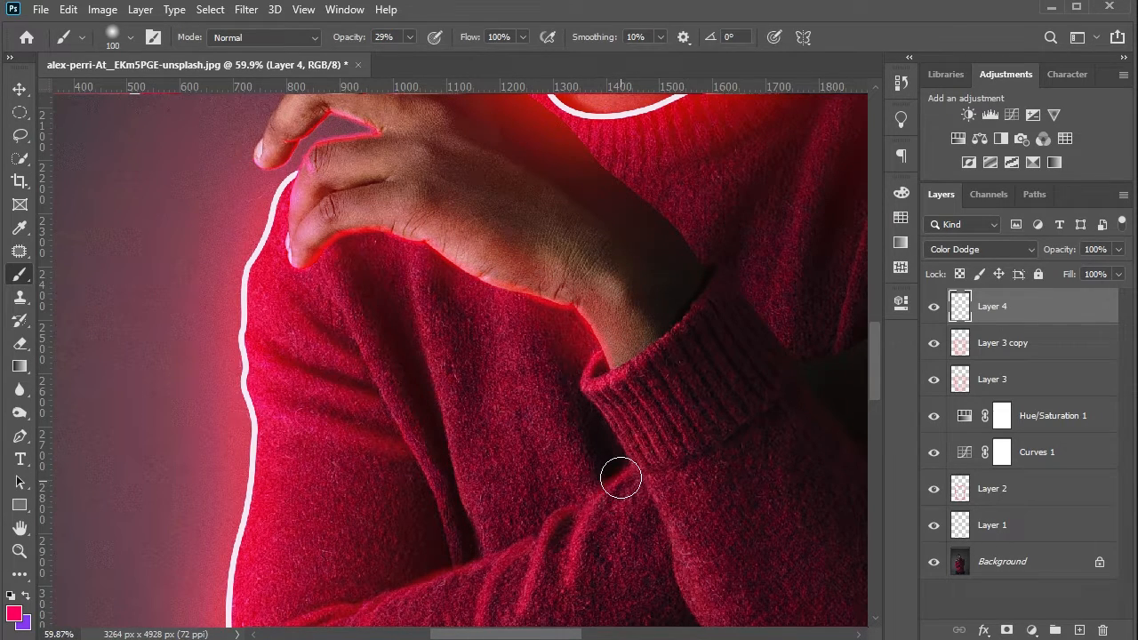
{"action": "left_click_drag", "start_coordinate": [622, 477], "coordinate": [571, 587]}
{"action": "left_click_drag", "start_coordinate": [574, 498], "coordinate": [526, 613]}
{"action": "left_click_drag", "start_coordinate": [518, 552], "coordinate": [488, 627]}
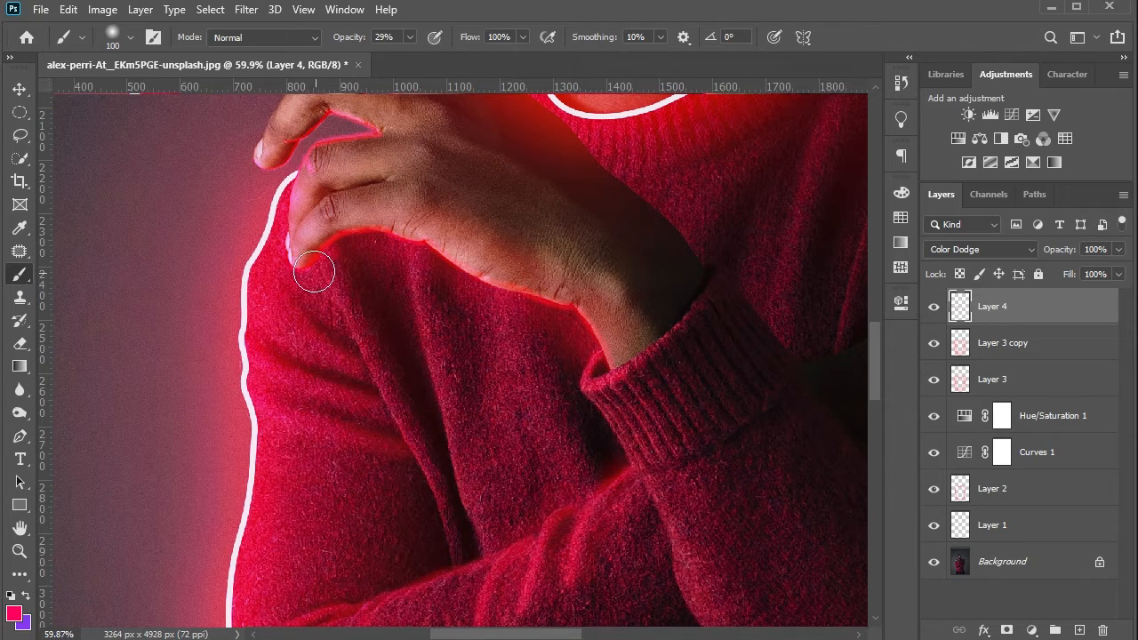
Paint a soft red glow along the middle finger's underside above the finger gap, reducing the brush to 90 px and 70 px.
{"action": "scroll", "coordinate": [355, 227], "scroll_direction": "up", "scroll_amount": 1}
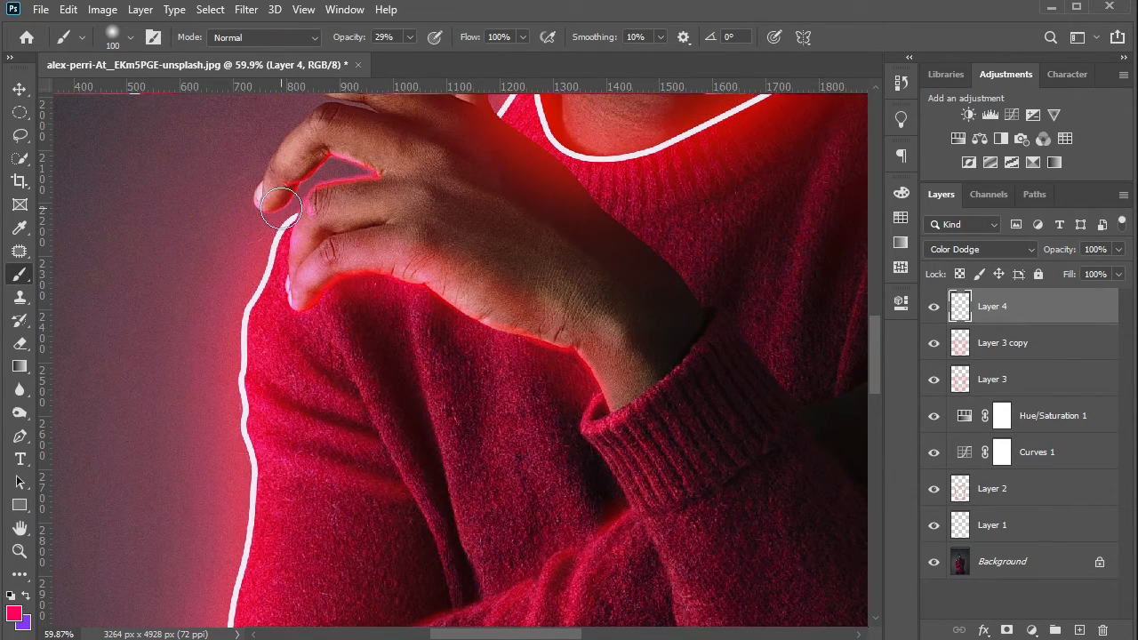
{"action": "scroll", "coordinate": [289, 191], "scroll_direction": "up", "scroll_amount": 3, "text": "alt"}
{"action": "scroll", "coordinate": [291, 189], "scroll_direction": "up", "scroll_amount": 3}
{"action": "key", "text": "bracketleft"}
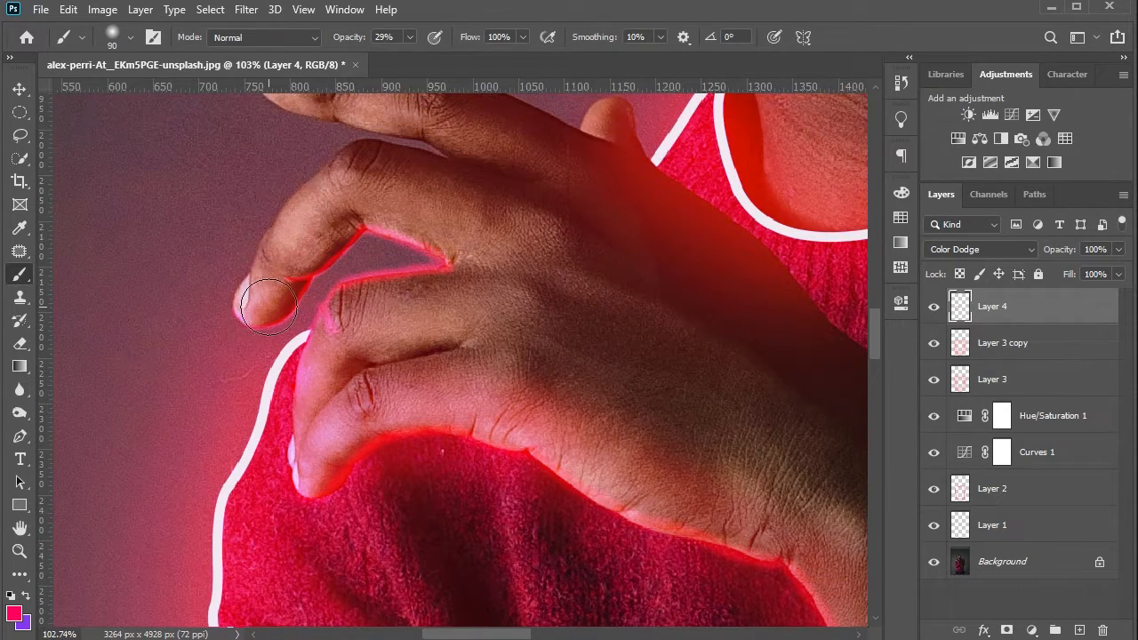
{"action": "left_click_drag", "start_coordinate": [365, 225], "coordinate": [421, 238]}
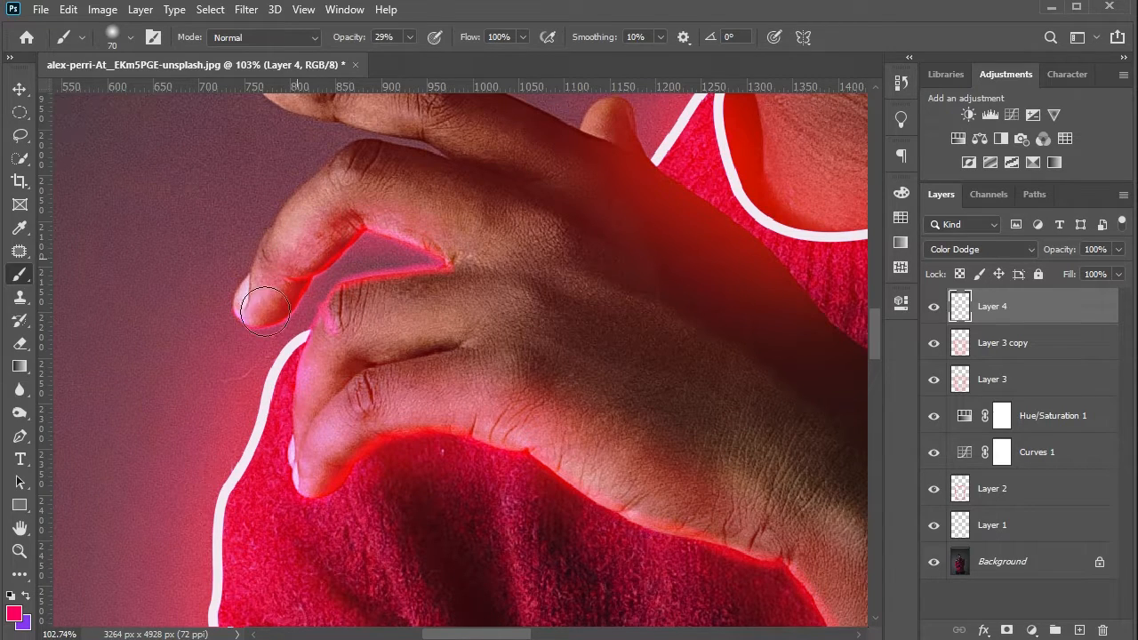
Set the brush to 50 px and 45% opacity, and paint a red glow along the topmost finger's tip and underside.
{"action": "scroll", "coordinate": [264, 310], "scroll_direction": "up", "scroll_amount": 2}
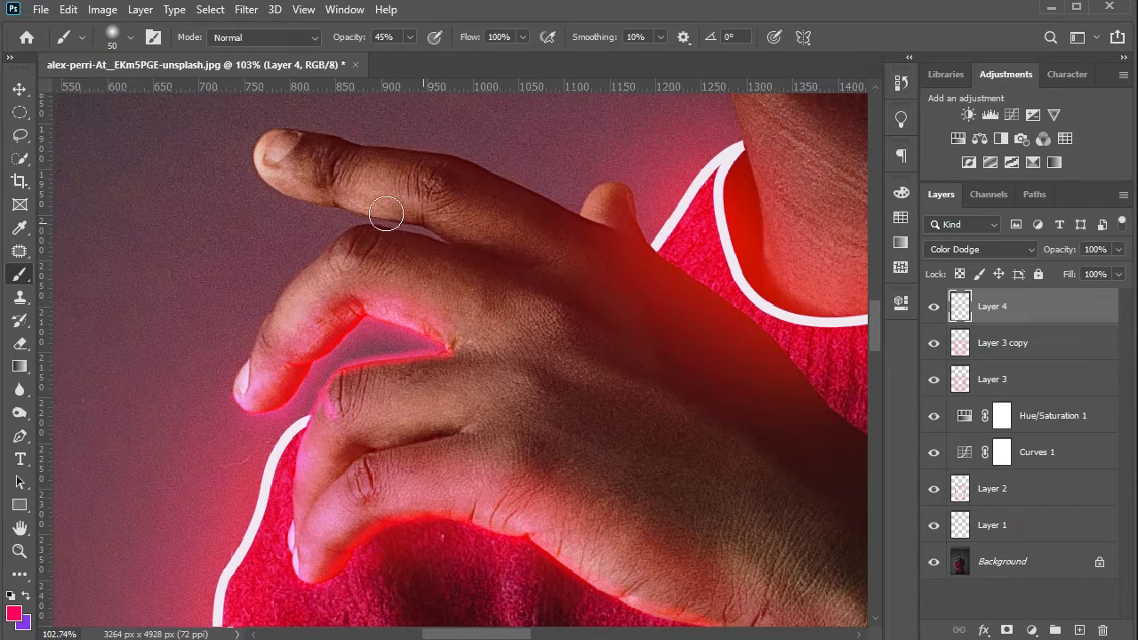
{"action": "left_click_drag", "start_coordinate": [255, 165], "coordinate": [457, 241]}
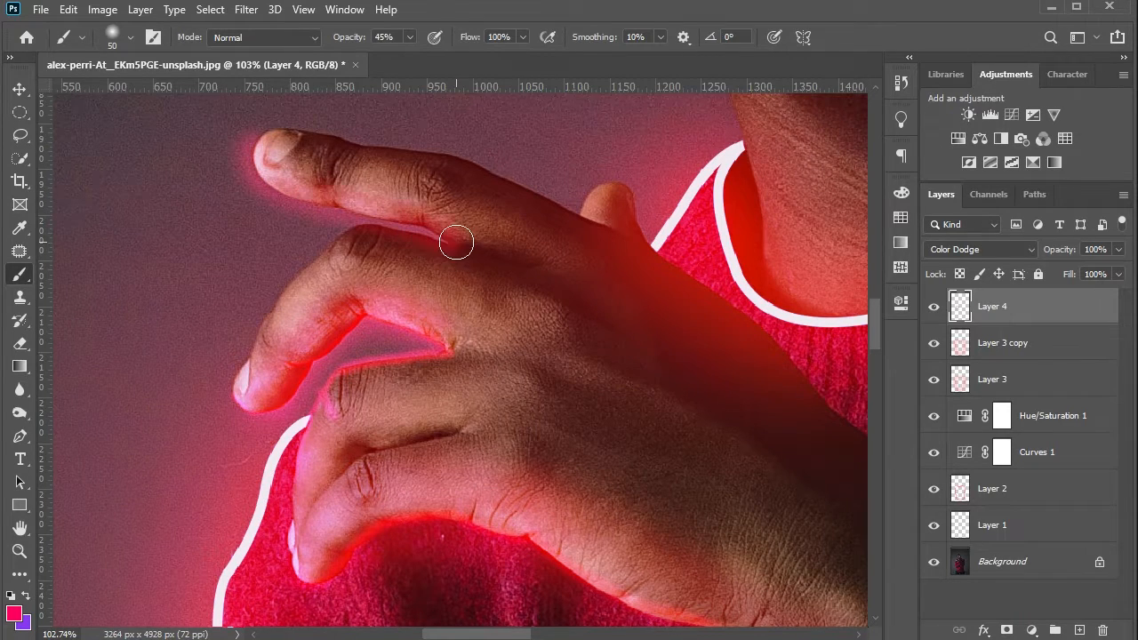
{"action": "scroll", "coordinate": [327, 433], "scroll_direction": "up", "scroll_amount": 1}
{"action": "scroll", "coordinate": [356, 427], "scroll_direction": "up", "scroll_amount": 1}
{"action": "scroll", "coordinate": [355, 480], "scroll_direction": "down", "scroll_amount": 2}
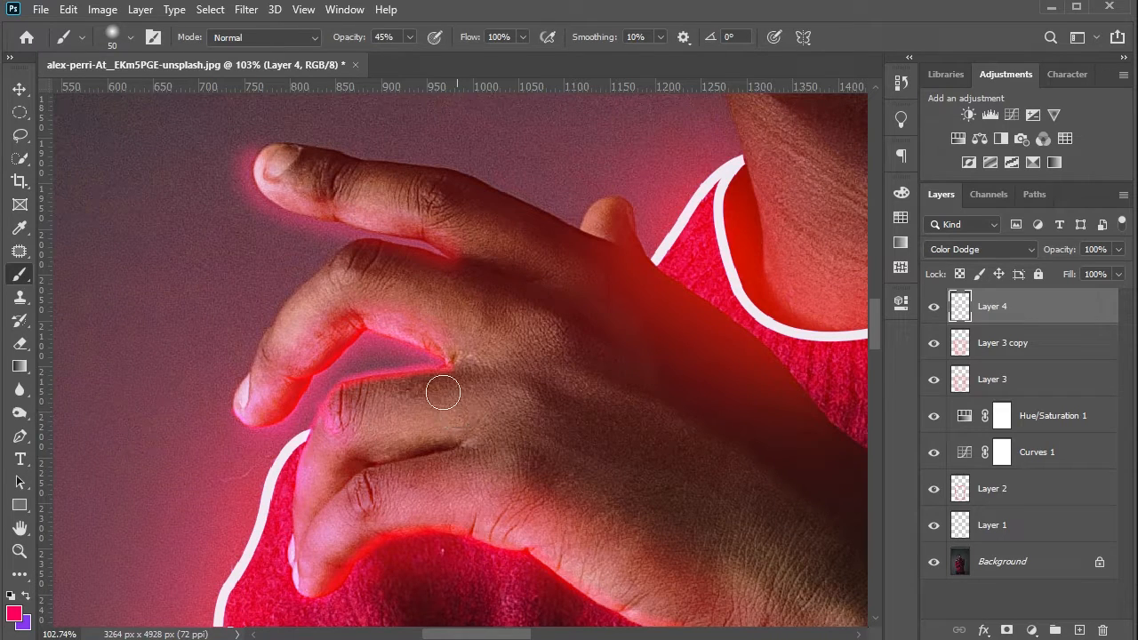
Paint a red glow over the knuckle and upper edge of the finger below the gap with a 70 px brush.
{"action": "key", "text": "bracketright"}
{"action": "key", "text": "bracketright"}
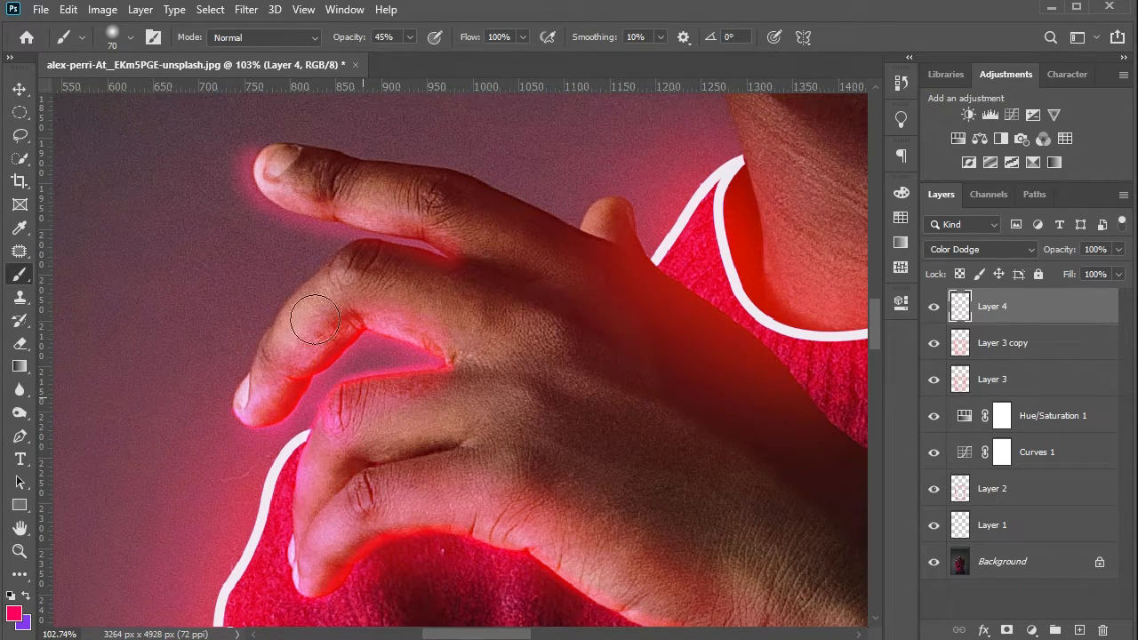
{"action": "scroll", "coordinate": [314, 319], "scroll_direction": "up", "scroll_amount": 3}
{"action": "scroll", "coordinate": [386, 190], "scroll_direction": "up", "scroll_amount": 3}
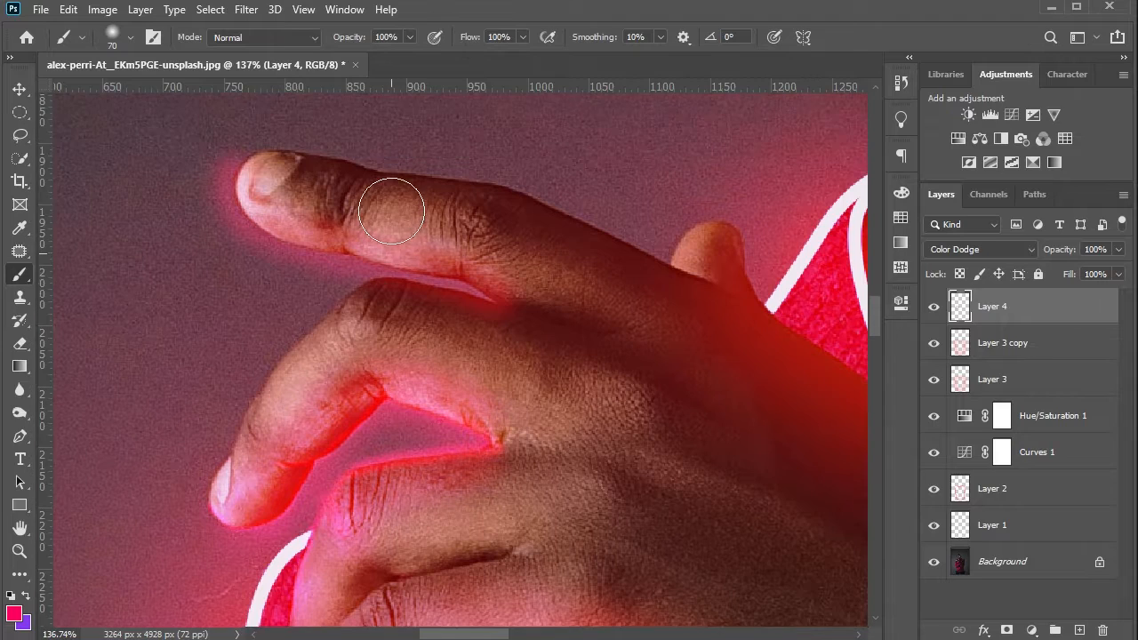
Reduce the brush to 15 px and paint a thin red rim along the underside of the topmost finger to the finger gap.
{"action": "key", "text": "bracketleft"}
{"action": "key", "text": "bracketleft"}
{"action": "key", "text": "bracketleft"}
{"action": "key", "text": "bracketleft"}
{"action": "key", "text": "bracketleft"}
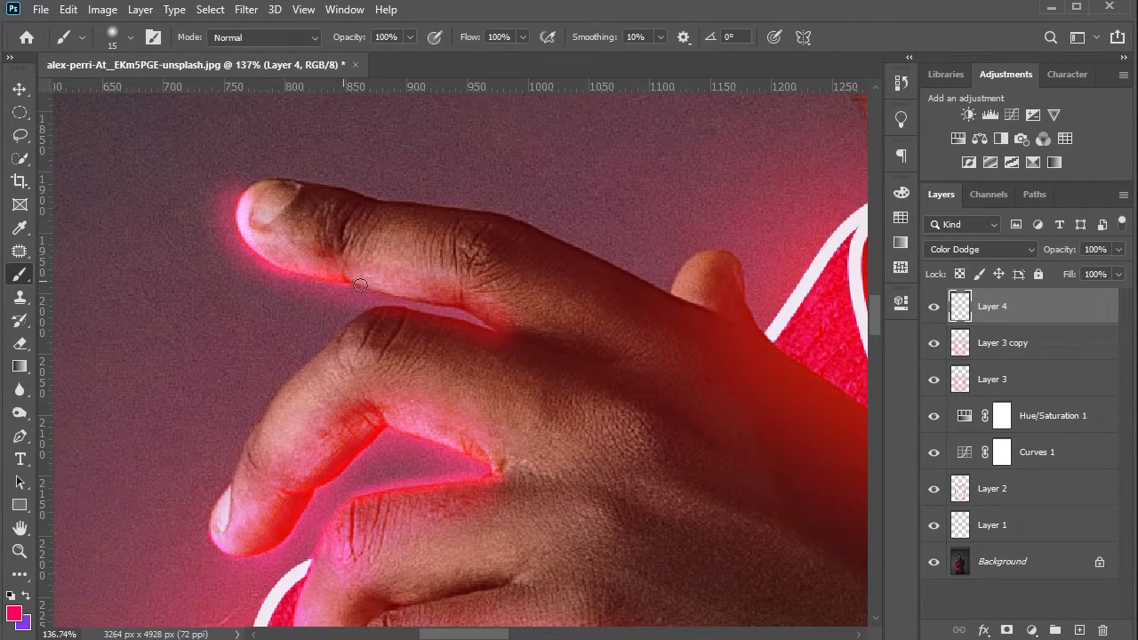
{"action": "left_click_drag", "start_coordinate": [360, 285], "coordinate": [473, 310]}
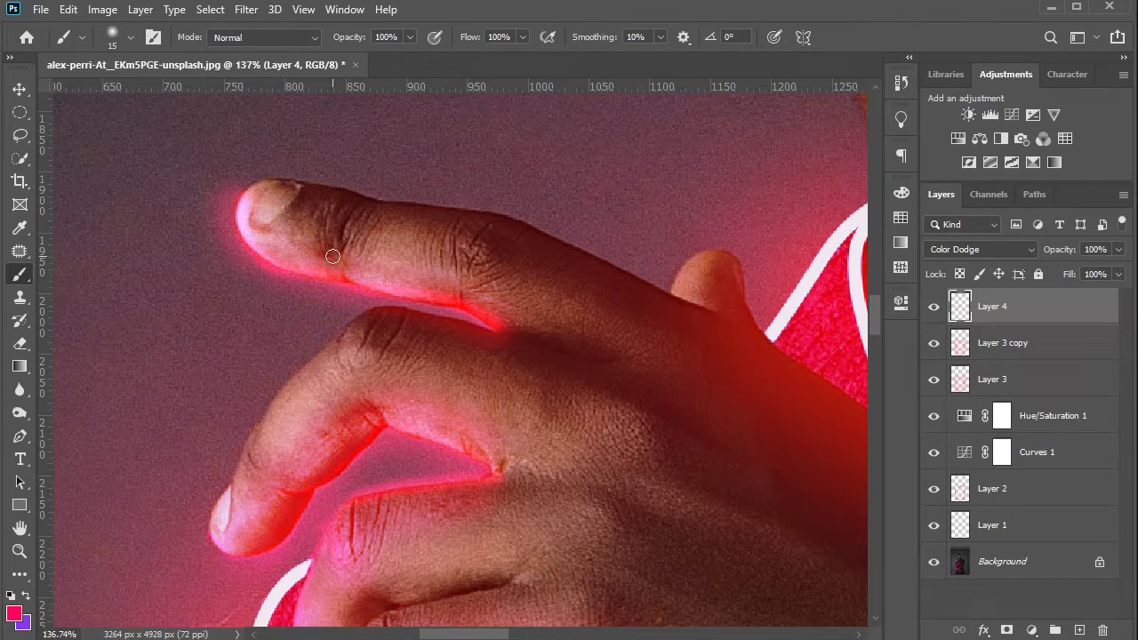
Paint a red glow over the edge of the thumb tip beside the sweater's shoulder outline, enlarging the brush to 25 px.
{"action": "scroll", "coordinate": [246, 189], "scroll_direction": "down", "scroll_amount": 3}
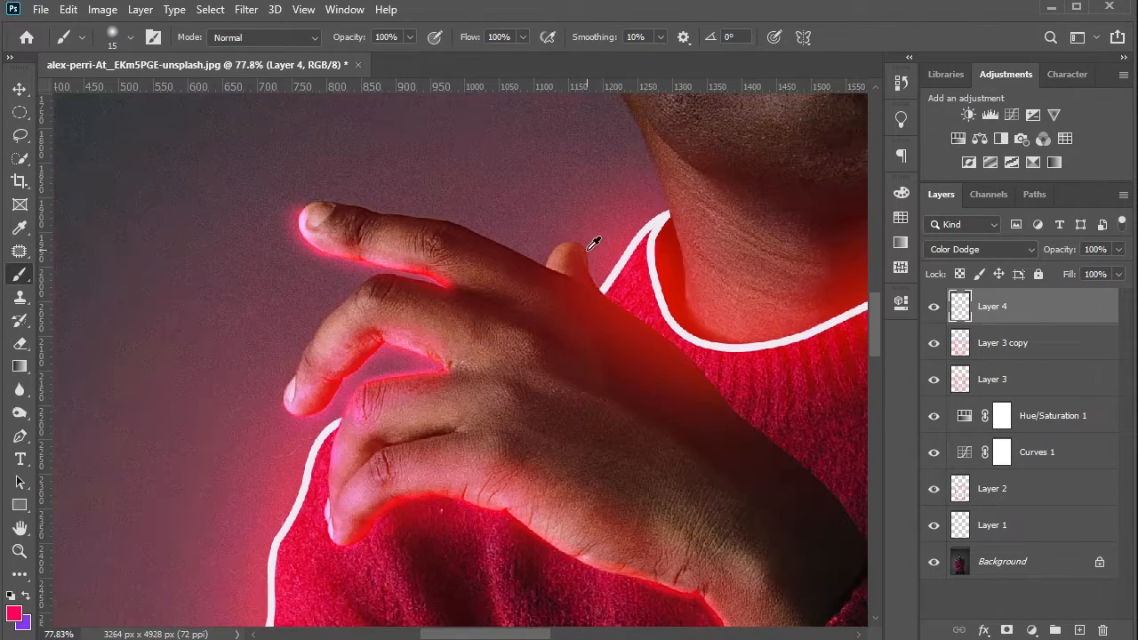
{"action": "scroll", "coordinate": [610, 284], "scroll_direction": "up", "scroll_amount": 4}
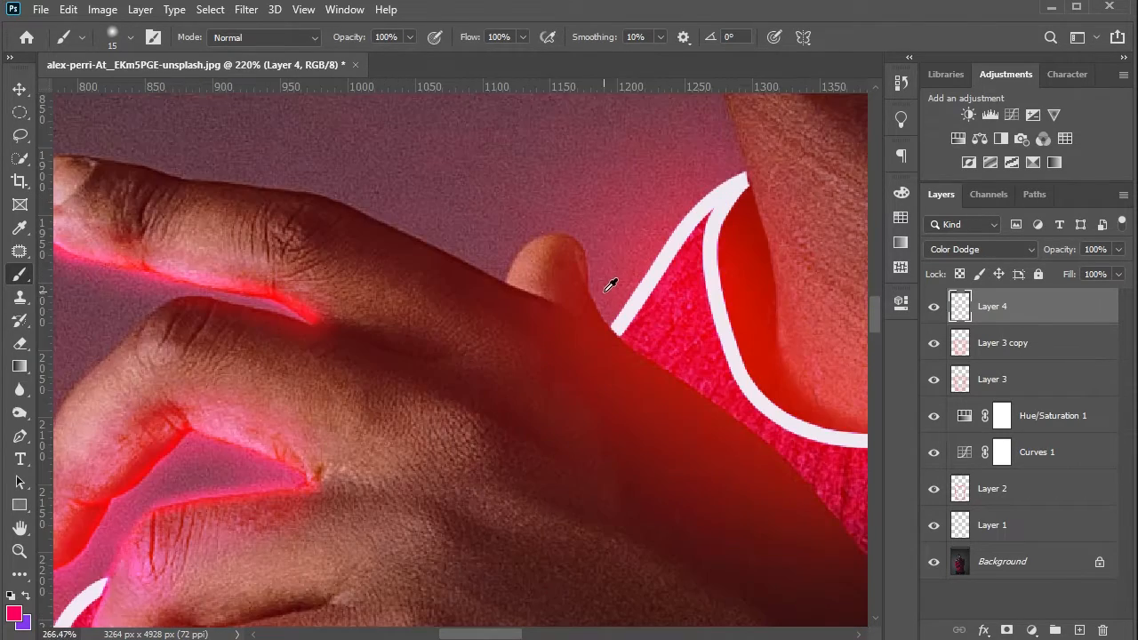
{"action": "scroll", "coordinate": [610, 285], "scroll_direction": "up", "scroll_amount": 2}
{"action": "mouse_move", "coordinate": [596, 352]}
{"action": "left_mouse_down"}
{"action": "mouse_move", "coordinate": [567, 232]}
{"action": "mouse_move", "coordinate": [537, 191]}
{"action": "mouse_move", "coordinate": [514, 205]}
{"action": "mouse_move", "coordinate": [552, 314]}
{"action": "mouse_move", "coordinate": [589, 355]}
{"action": "mouse_move", "coordinate": [554, 257]}
{"action": "left_mouse_up"}
{"action": "key", "text": "]"}
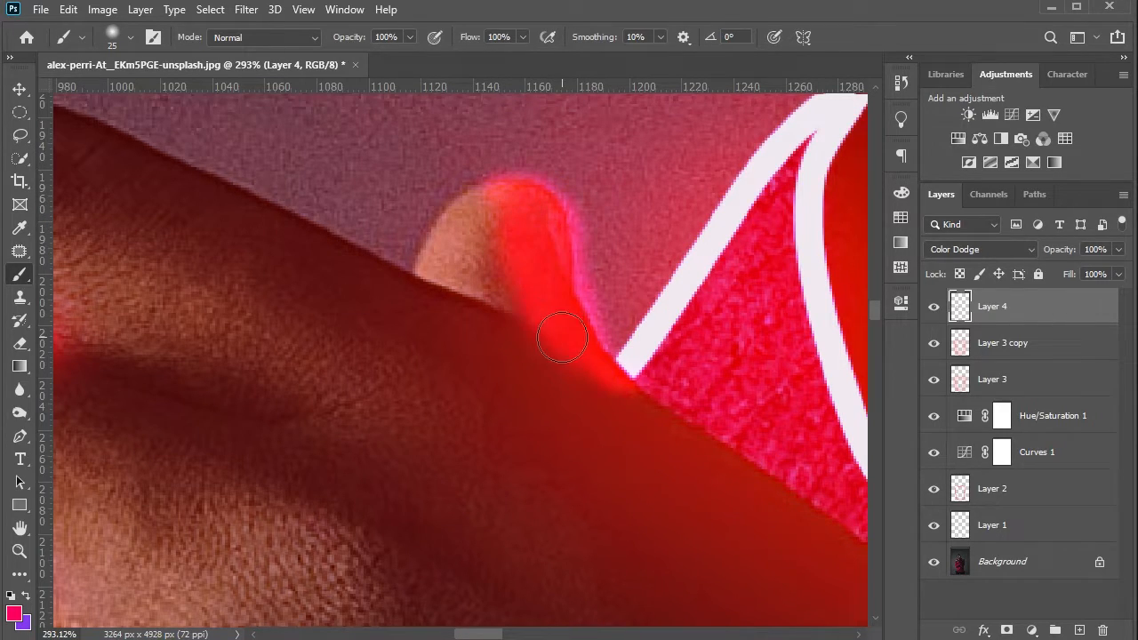
Paint a red rim along the hand's upper edge from the thumb towards the wrist, and soften it with a 400 px eraser at 17% opacity.
{"action": "scroll", "coordinate": [528, 284], "scroll_direction": "down", "scroll_amount": 3}
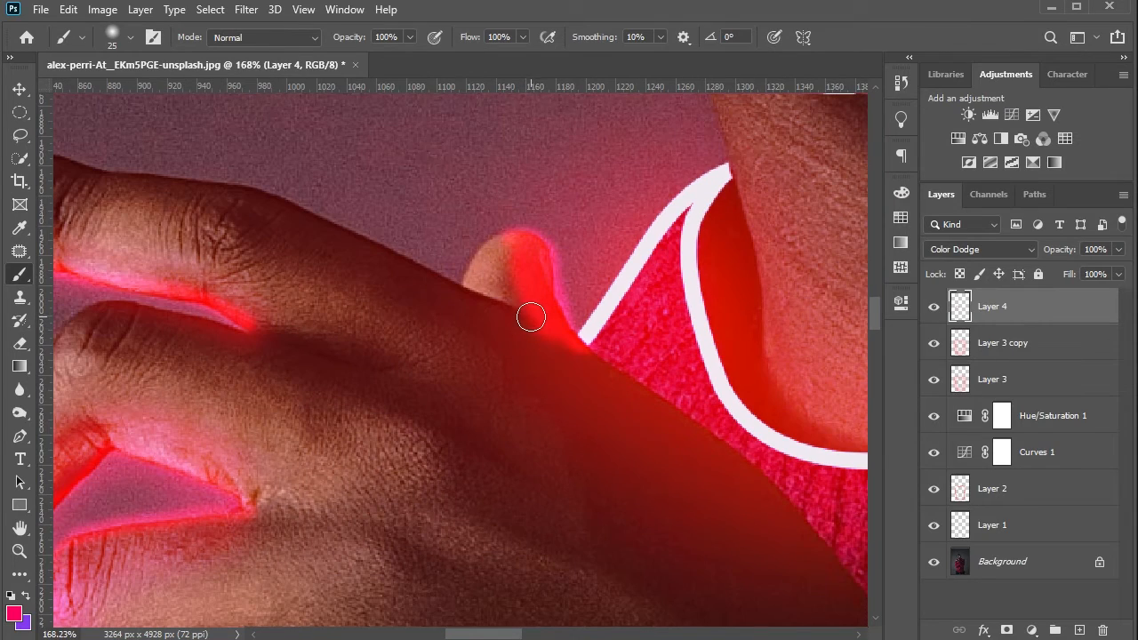
{"action": "left_click_drag", "start_coordinate": [531, 317], "coordinate": [300, 217]}
{"action": "key", "text": "ctrl+z"}
{"action": "scroll", "coordinate": [584, 298], "scroll_direction": "down", "scroll_amount": 2}
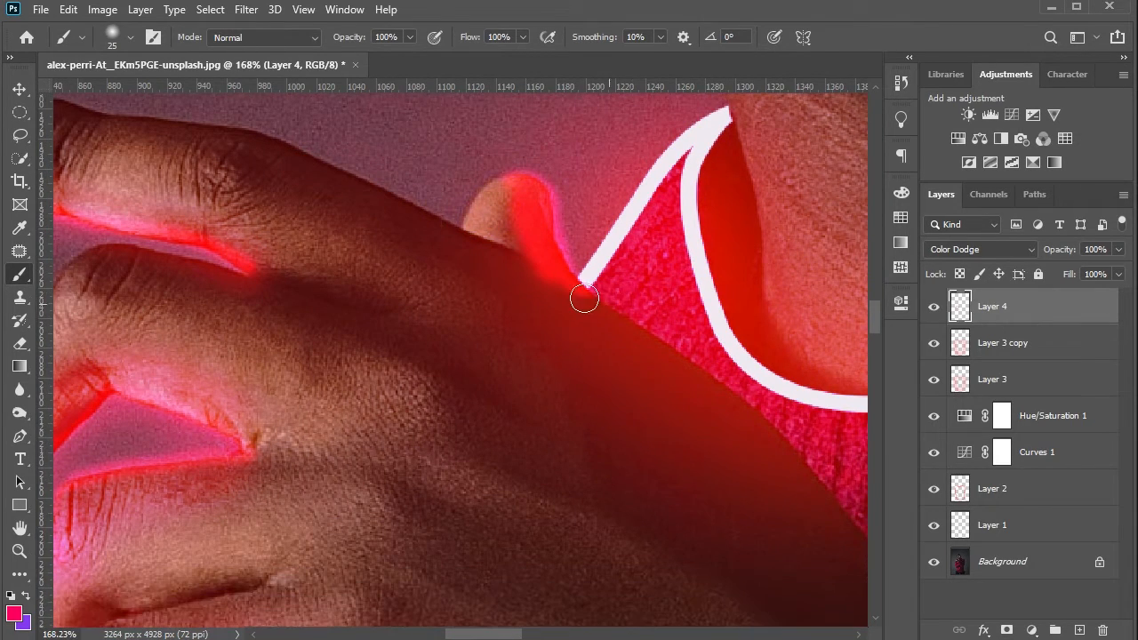
{"action": "mouse_move", "coordinate": [564, 282]}
{"action": "left_mouse_down"}
{"action": "mouse_move", "coordinate": [680, 356]}
{"action": "mouse_move", "coordinate": [807, 480]}
{"action": "mouse_move", "coordinate": [661, 455]}
{"action": "mouse_move", "coordinate": [678, 523]}
{"action": "mouse_move", "coordinate": [715, 551]}
{"action": "left_mouse_up"}
{"action": "scroll", "coordinate": [804, 467], "scroll_direction": "down", "scroll_amount": 2}
{"action": "scroll", "coordinate": [335, 319], "scroll_direction": "down", "scroll_amount": 2}
{"action": "key", "text": "e"}
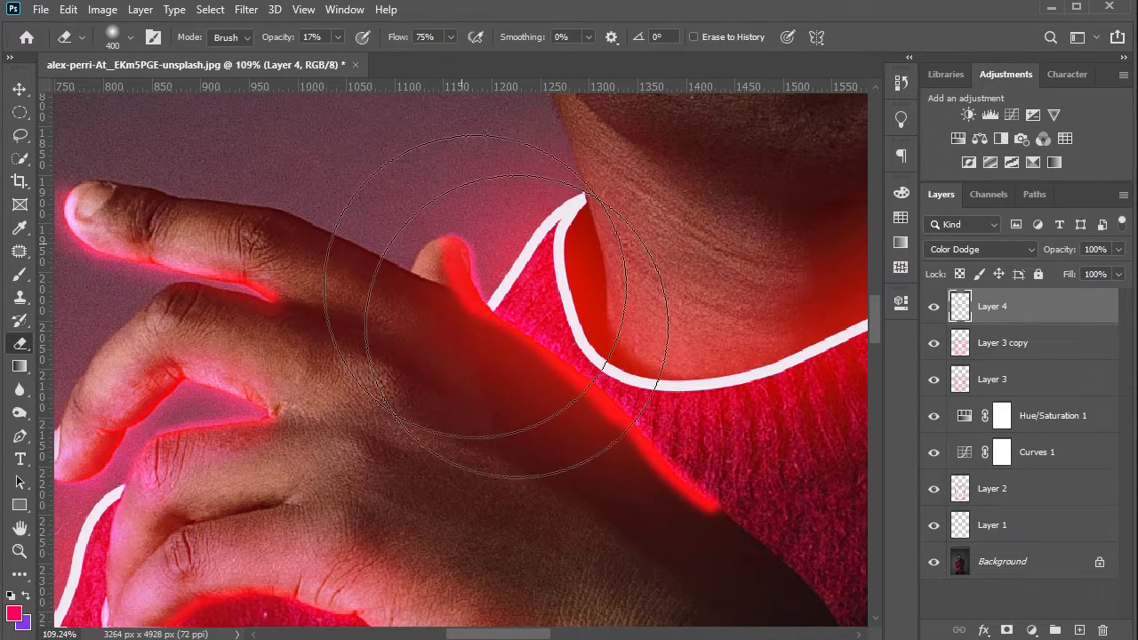
{"action": "mouse_move", "coordinate": [510, 316]}
{"action": "left_mouse_down"}
{"action": "mouse_move", "coordinate": [610, 440]}
{"action": "mouse_move", "coordinate": [631, 391]}
{"action": "mouse_move", "coordinate": [623, 417]}
{"action": "left_mouse_up"}
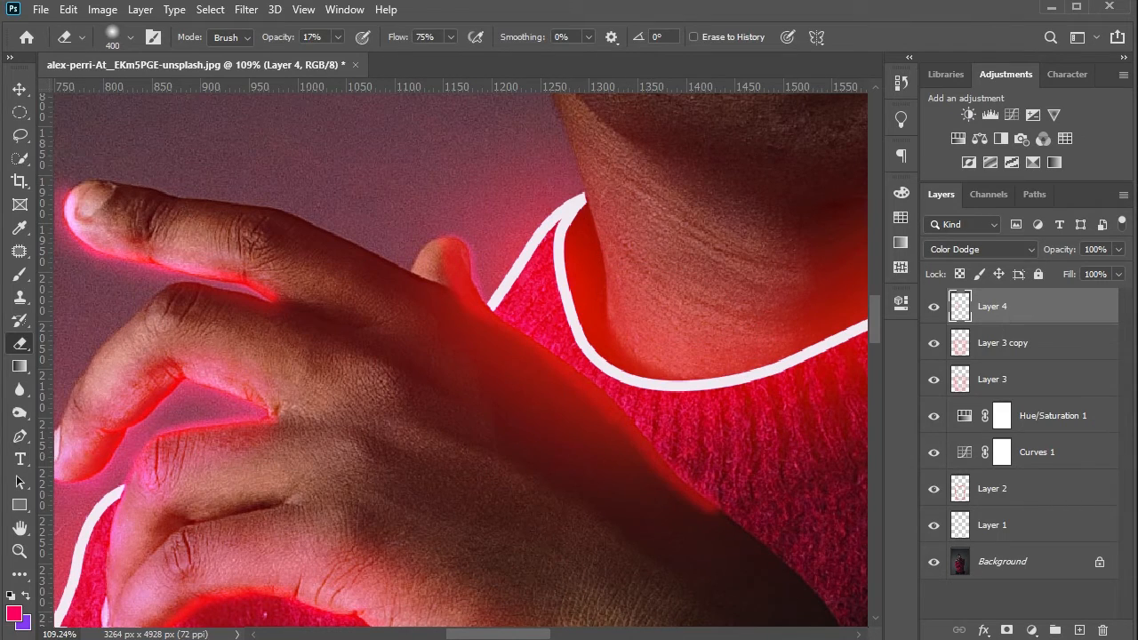
Extend the red rim along the wrist's upper edge to the cuff with a 35 px brush at 49% opacity.
{"action": "key", "text": "b"}
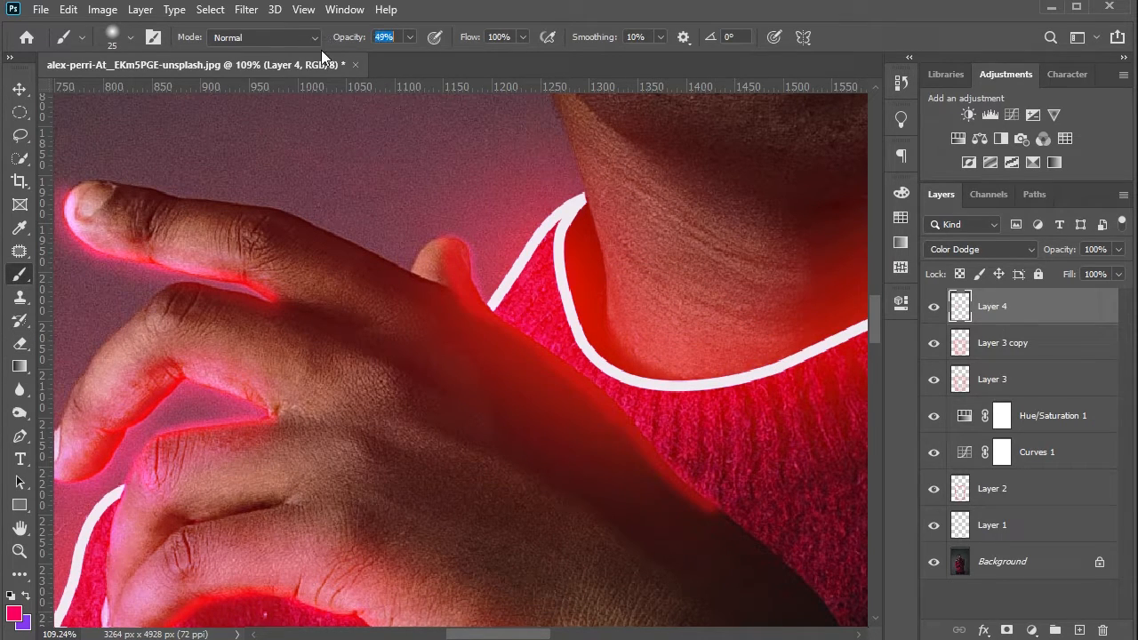
{"action": "scroll", "coordinate": [700, 287], "scroll_direction": "down", "scroll_amount": 5}
{"action": "key", "text": "bracketright"}
{"action": "key", "text": "bracketright"}
{"action": "key", "text": "bracketright"}
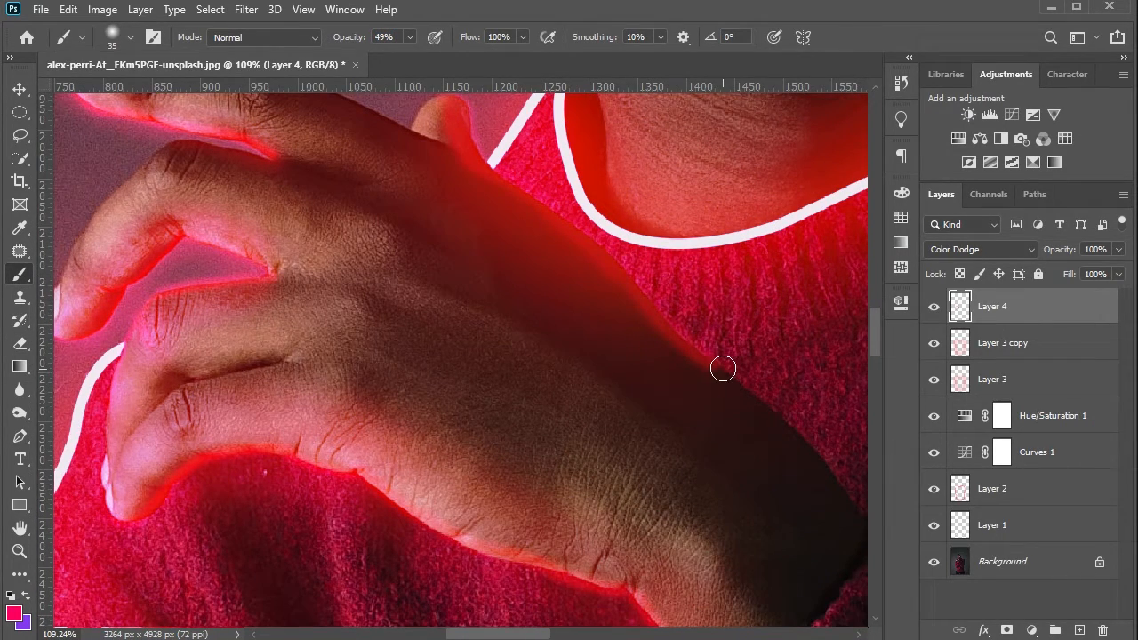
{"action": "left_click", "coordinate": [726, 367]}
{"action": "left_click", "coordinate": [839, 476], "text": "shift"}
{"action": "scroll", "coordinate": [742, 382], "scroll_direction": "down", "scroll_amount": 5}
{"action": "scroll", "coordinate": [813, 418], "scroll_direction": "down", "scroll_amount": 2}
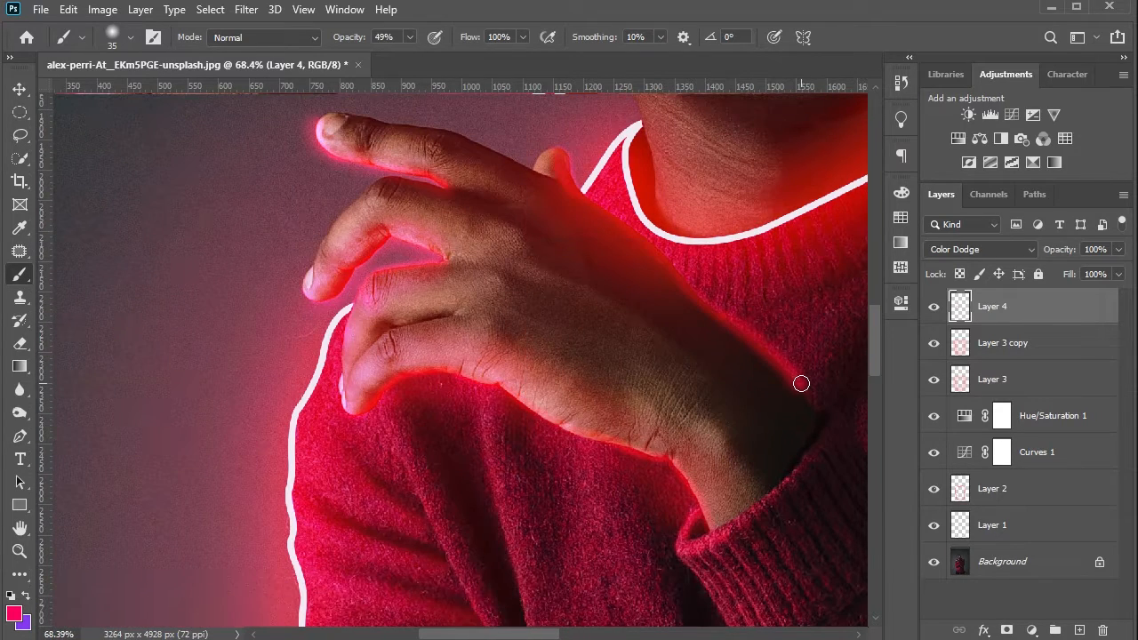
Paint a red rim along the cuff opening, and soften the wrist glow with a 500 px eraser at 17% opacity.
{"action": "left_click_drag", "start_coordinate": [832, 440], "coordinate": [732, 524]}
{"action": "scroll", "coordinate": [752, 472], "scroll_direction": "right", "scroll_amount": 3}
{"action": "scroll", "coordinate": [602, 343], "scroll_direction": "up", "scroll_amount": 3}
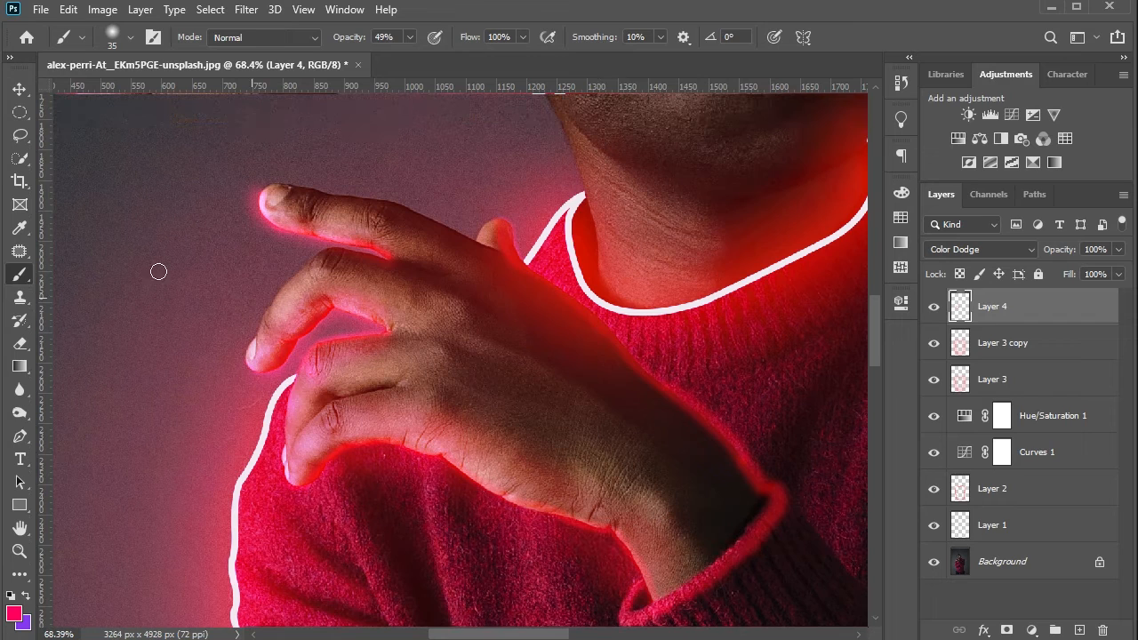
{"action": "left_click", "coordinate": [20, 345]}
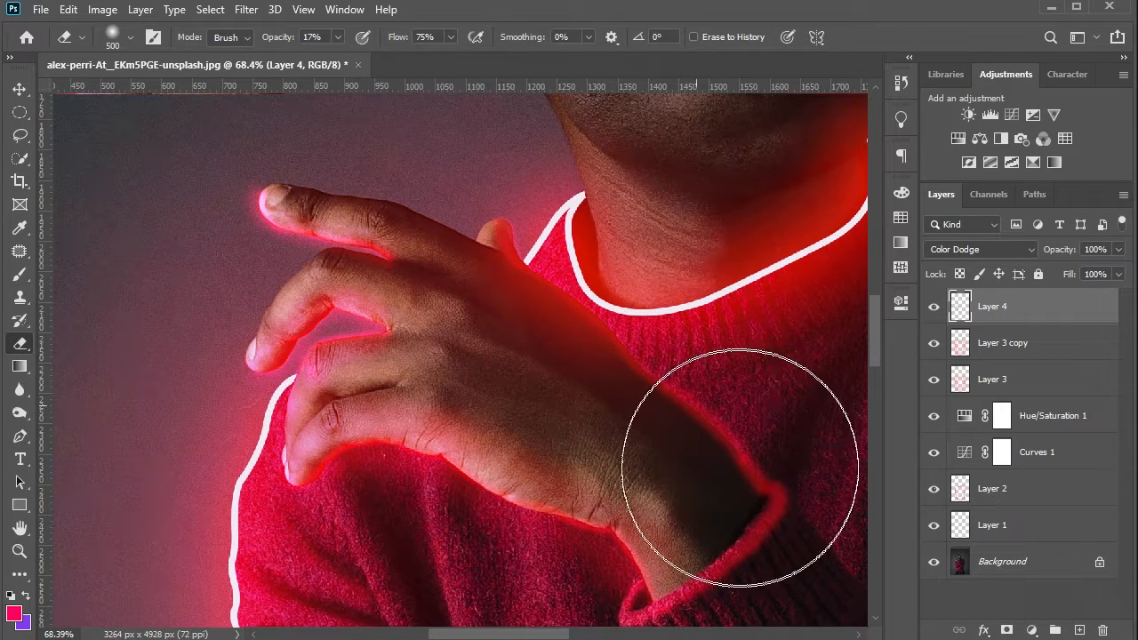
{"action": "left_click_drag", "start_coordinate": [729, 492], "coordinate": [692, 408]}
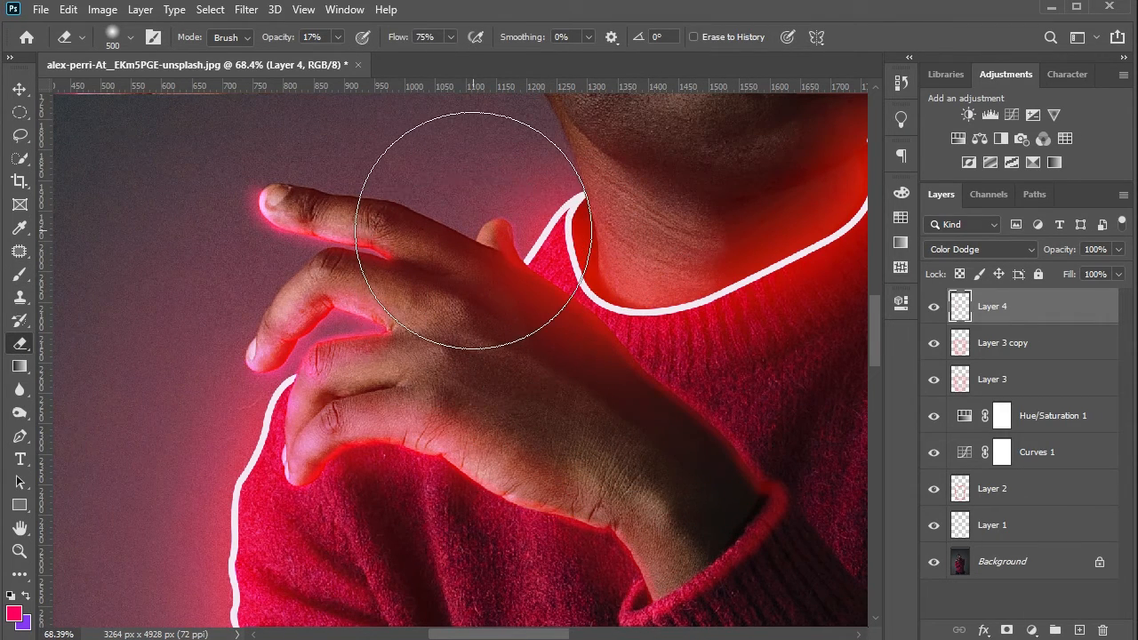
Paint a soft red tint over the upper side of the hand down to the wrist with a 175 px brush at 19% opacity.
{"action": "left_click", "coordinate": [17, 277]}
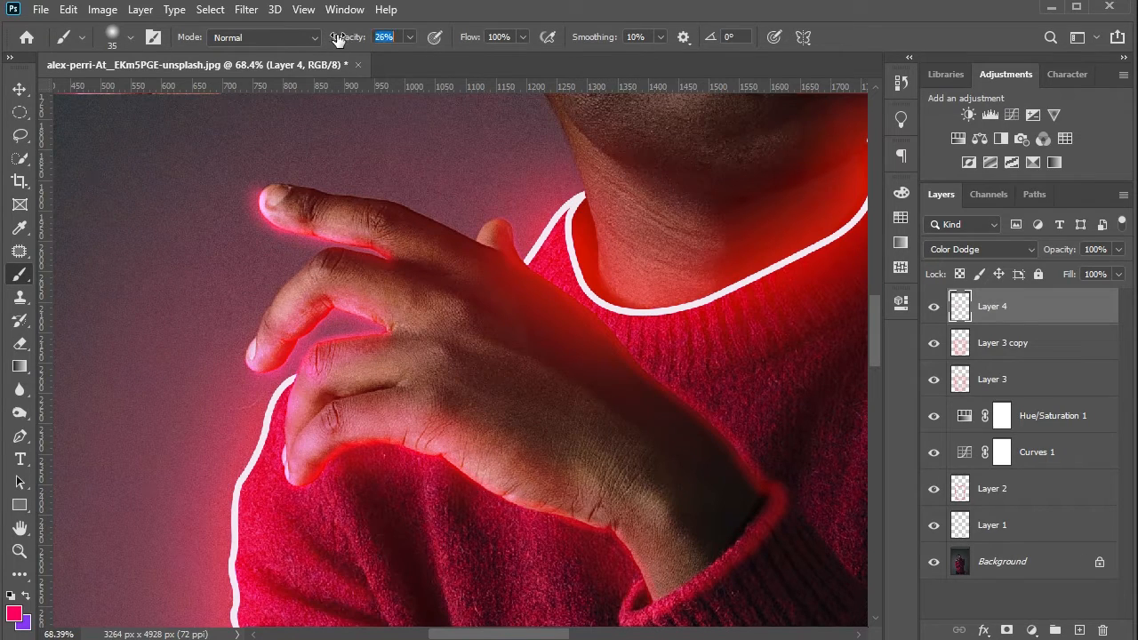
{"action": "key", "text": "bracketright"}
{"action": "key", "text": "bracketright"}
{"action": "key", "text": "bracketright"}
{"action": "key", "text": "bracketright"}
{"action": "key", "text": "bracketright"}
{"action": "key", "text": "bracketright"}
{"action": "key", "text": "bracketright"}
{"action": "key", "text": "bracketright"}
{"action": "key", "text": "bracketright"}
{"action": "mouse_move", "coordinate": [286, 203]}
{"action": "left_mouse_down"}
{"action": "mouse_move", "coordinate": [440, 340]}
{"action": "mouse_move", "coordinate": [379, 293]}
{"action": "mouse_move", "coordinate": [387, 281]}
{"action": "mouse_move", "coordinate": [573, 410]}
{"action": "mouse_move", "coordinate": [733, 497]}
{"action": "left_mouse_up"}
{"action": "scroll", "coordinate": [703, 368], "scroll_direction": "down", "scroll_amount": 5}
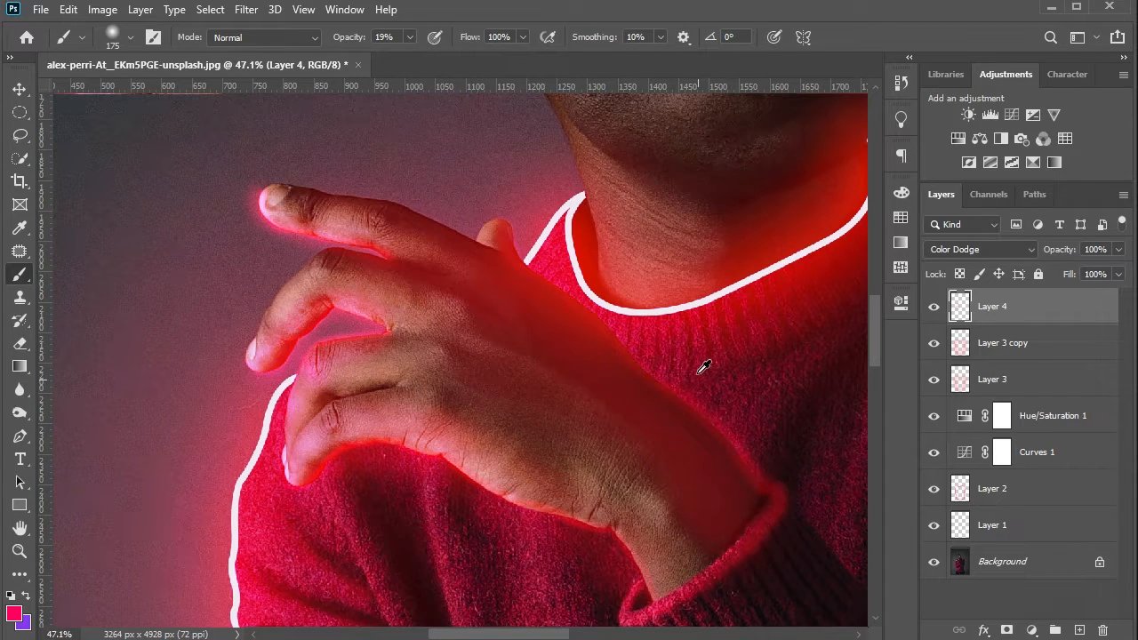
Paint a red highlight down the chest fold nearest the collar with a 50 px brush at 45% opacity.
{"action": "scroll", "coordinate": [815, 364], "scroll_direction": "up", "scroll_amount": 3}
{"action": "scroll", "coordinate": [776, 359], "scroll_direction": "right", "scroll_amount": 2}
{"action": "scroll", "coordinate": [777, 359], "scroll_direction": "right", "scroll_amount": 2}
{"action": "scroll", "coordinate": [675, 322], "scroll_direction": "up", "scroll_amount": 4}
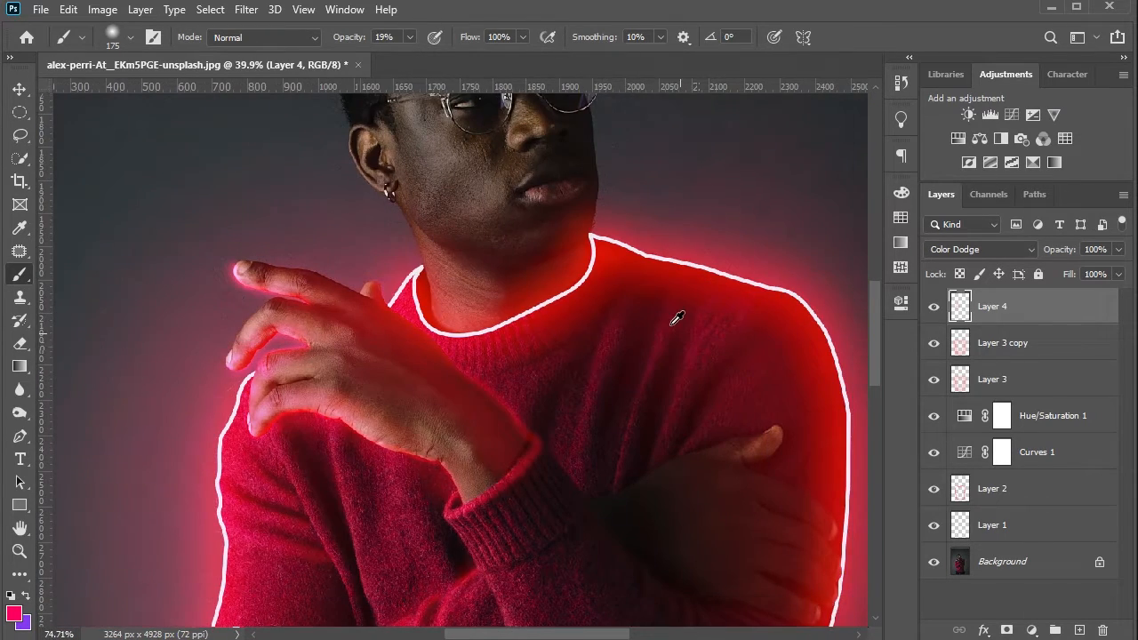
{"action": "scroll", "coordinate": [666, 318], "scroll_direction": "down", "scroll_amount": 1}
{"action": "key", "text": "bracketleft"}
{"action": "key", "text": "bracketleft"}
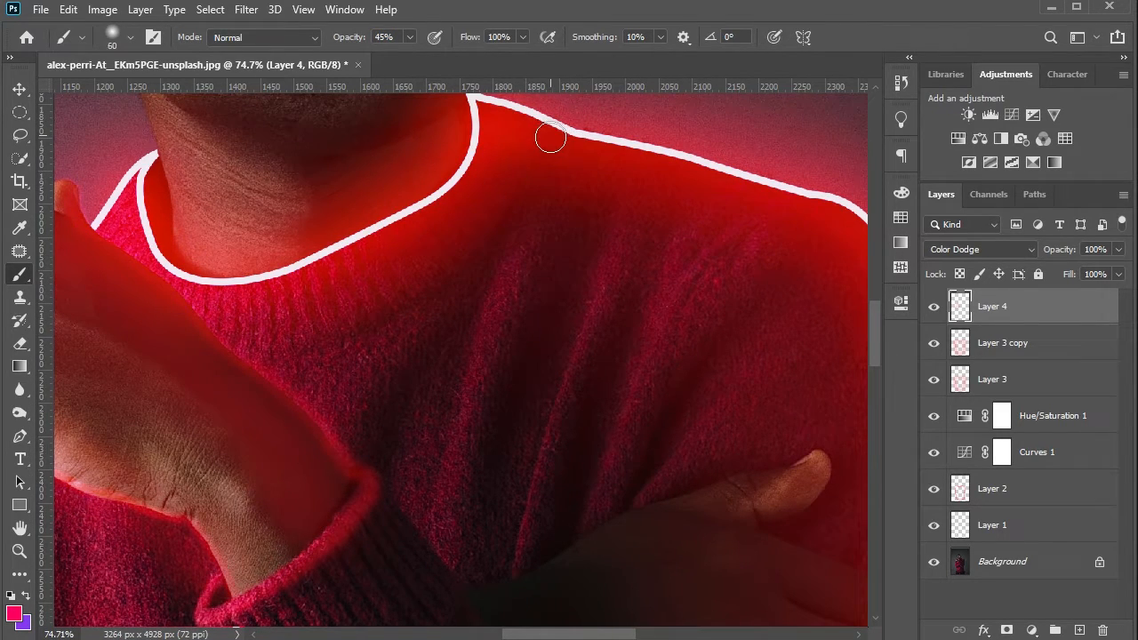
{"action": "mouse_move", "coordinate": [542, 207]}
{"action": "left_mouse_down"}
{"action": "mouse_move", "coordinate": [481, 356]}
{"action": "mouse_move", "coordinate": [444, 575]}
{"action": "left_mouse_up"}
{"action": "scroll", "coordinate": [607, 218], "scroll_direction": "down", "scroll_amount": 1}
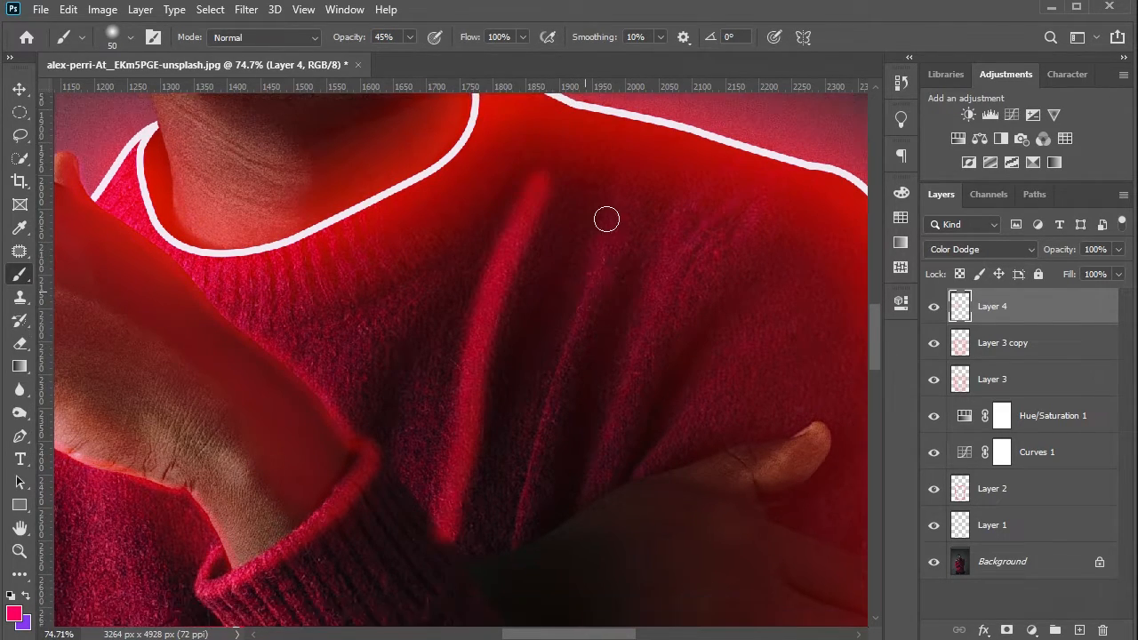
Reduce the brush to 40 px and paint red highlights down the other two chest folds to the tucked hand.
{"action": "key", "text": "bracketleft"}
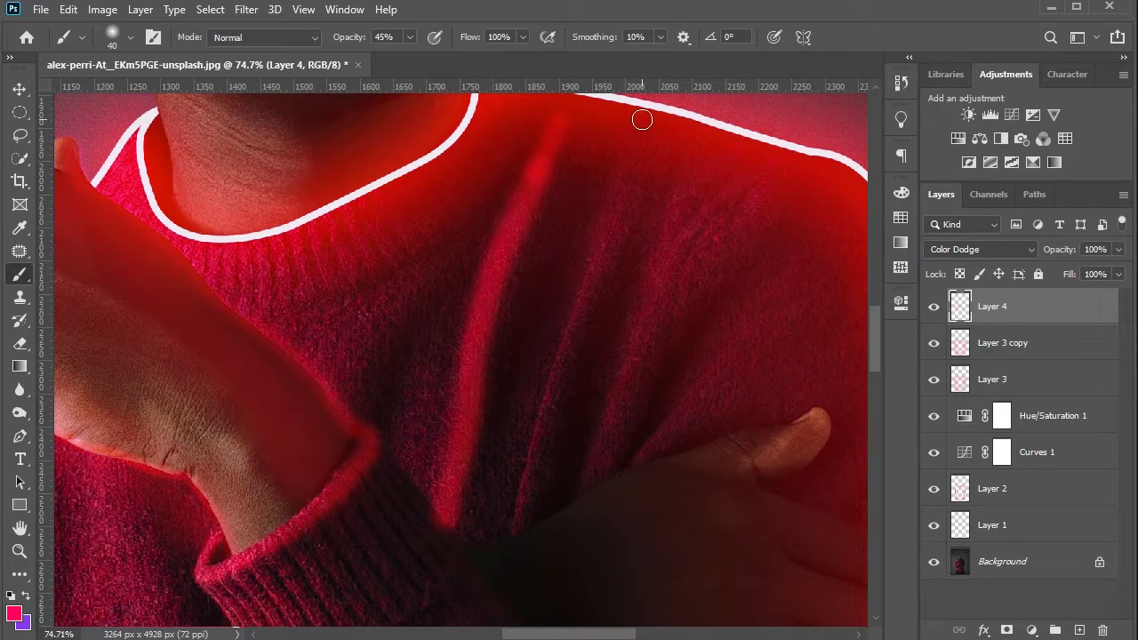
{"action": "left_click_drag", "start_coordinate": [612, 215], "coordinate": [506, 555]}
{"action": "scroll", "coordinate": [772, 108], "scroll_direction": "down", "scroll_amount": 2}
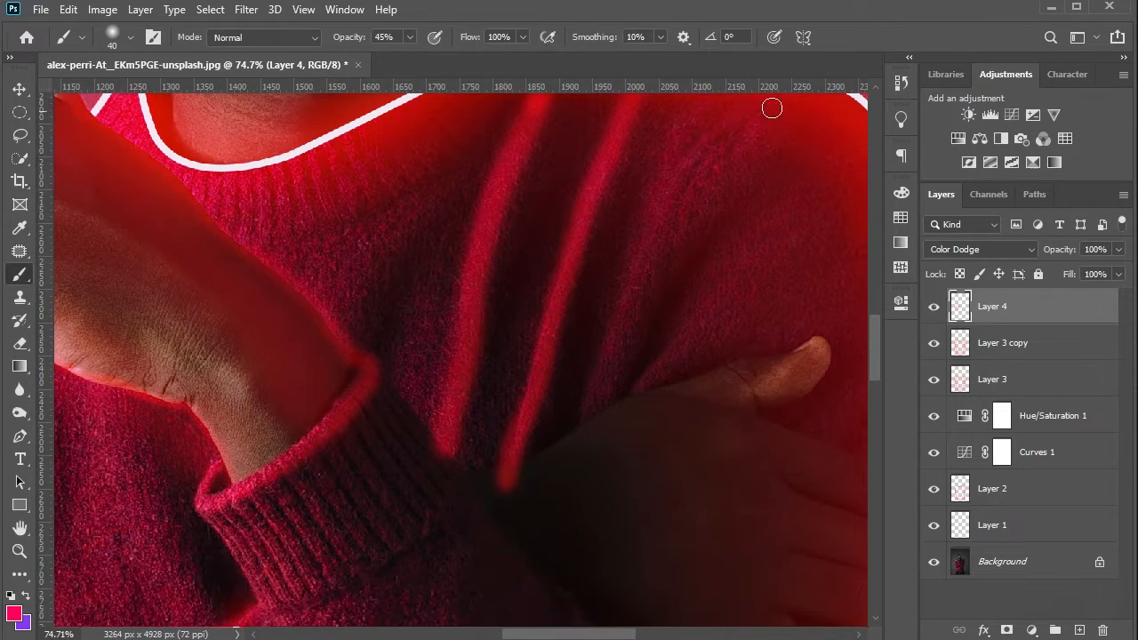
{"action": "mouse_move", "coordinate": [729, 124]}
{"action": "left_mouse_down"}
{"action": "mouse_move", "coordinate": [668, 203]}
{"action": "mouse_move", "coordinate": [628, 285]}
{"action": "left_mouse_up"}
{"action": "scroll", "coordinate": [640, 249], "scroll_direction": "down", "scroll_amount": 1}
{"action": "left_click_drag", "start_coordinate": [663, 199], "coordinate": [595, 381]}
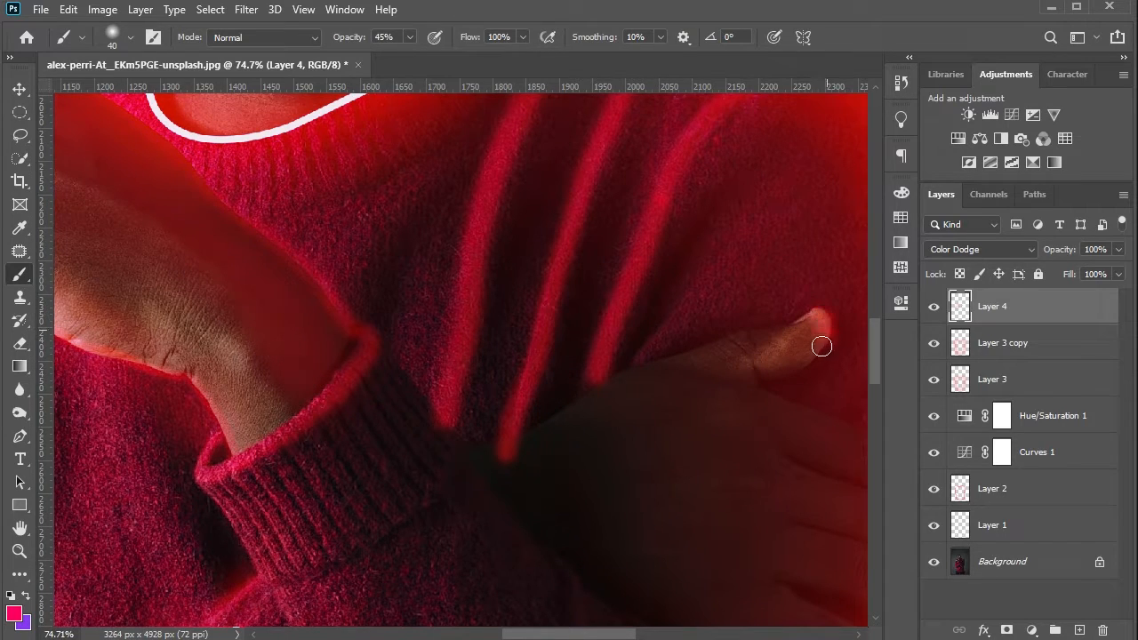
Paint red light on the tucked hand's thumb tip and along the edges of its four fingers with the 40 px brush.
{"action": "scroll", "coordinate": [814, 324], "scroll_direction": "down", "scroll_amount": 5}
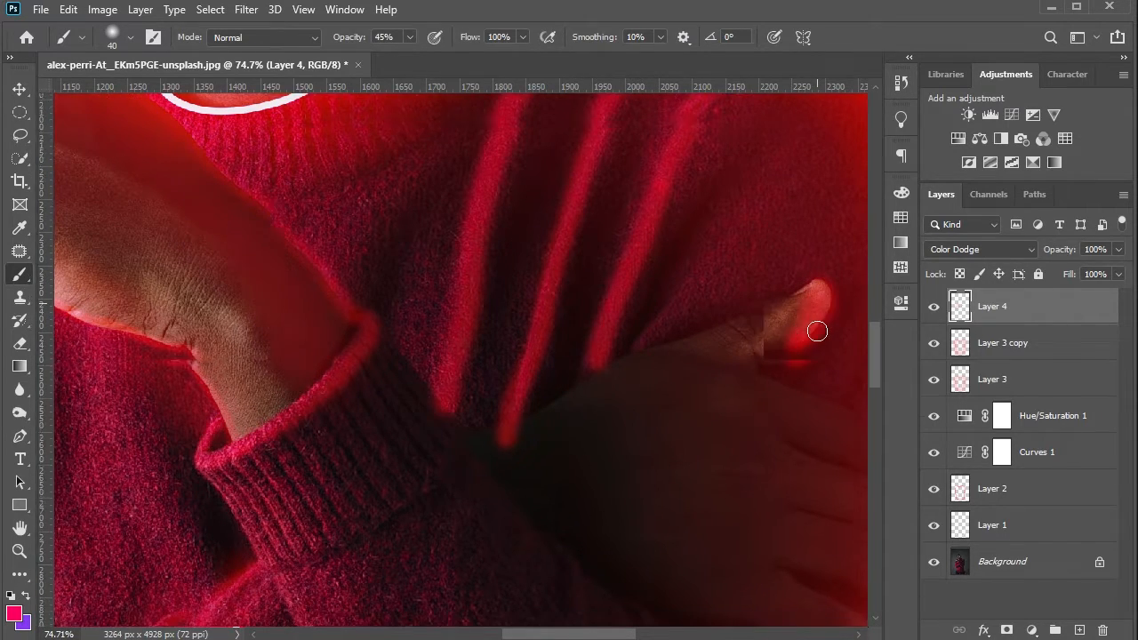
{"action": "scroll", "coordinate": [829, 402], "scroll_direction": "up", "scroll_amount": 5}
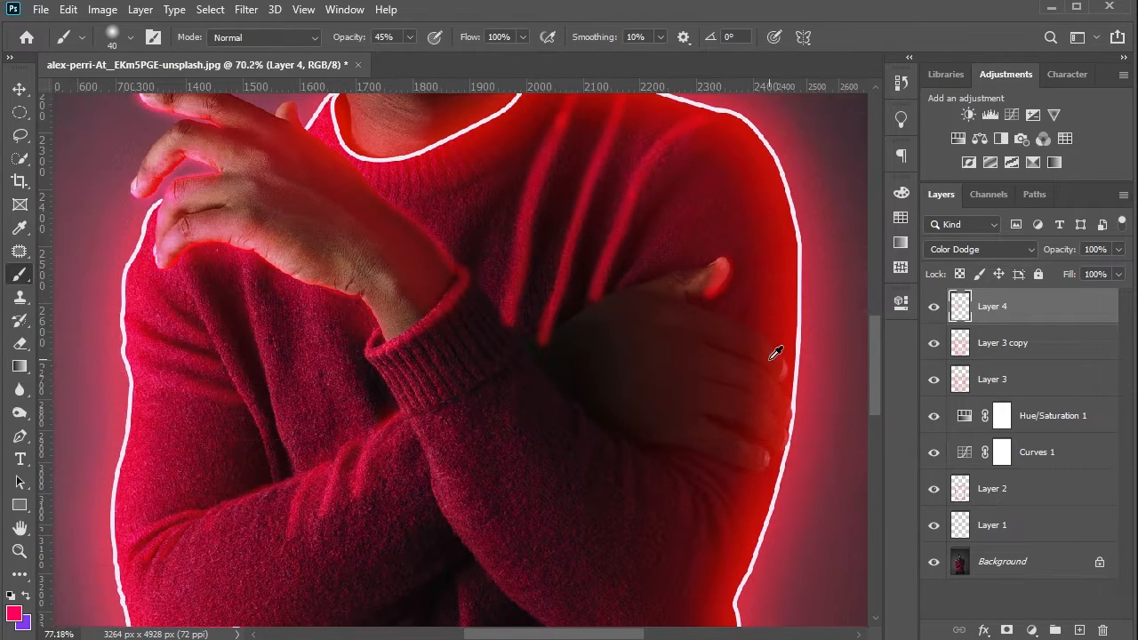
{"action": "scroll", "coordinate": [747, 294], "scroll_direction": "down", "scroll_amount": 1}
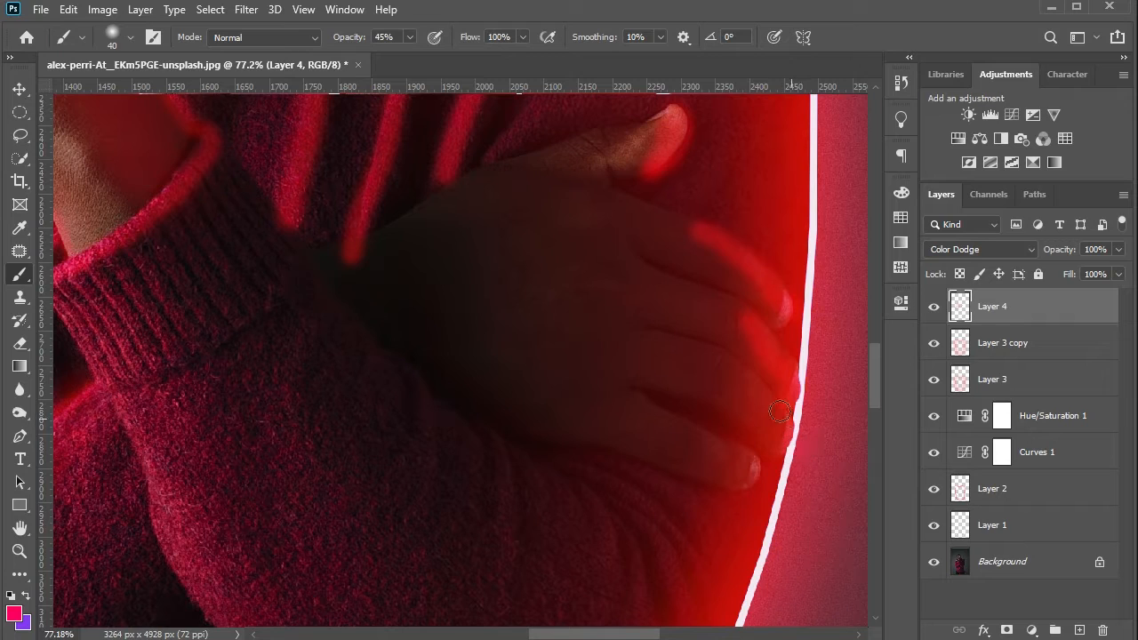
{"action": "left_click_drag", "start_coordinate": [723, 480], "coordinate": [653, 455]}
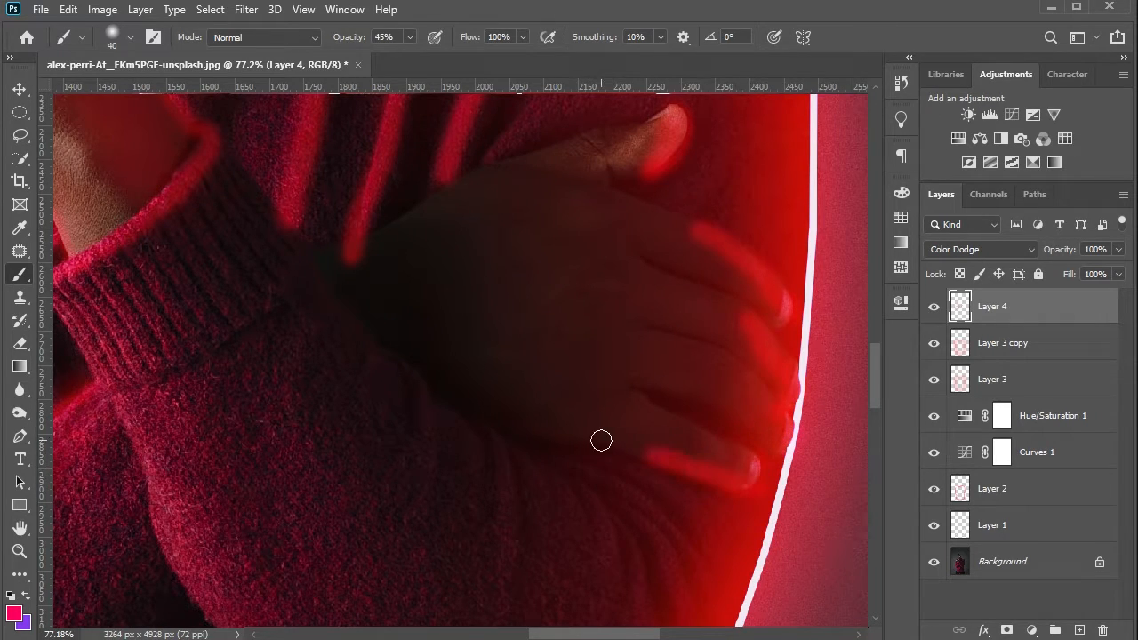
{"action": "mouse_move", "coordinate": [756, 439]}
{"action": "left_mouse_down"}
{"action": "mouse_move", "coordinate": [711, 404]}
{"action": "mouse_move", "coordinate": [666, 389]}
{"action": "left_mouse_up"}
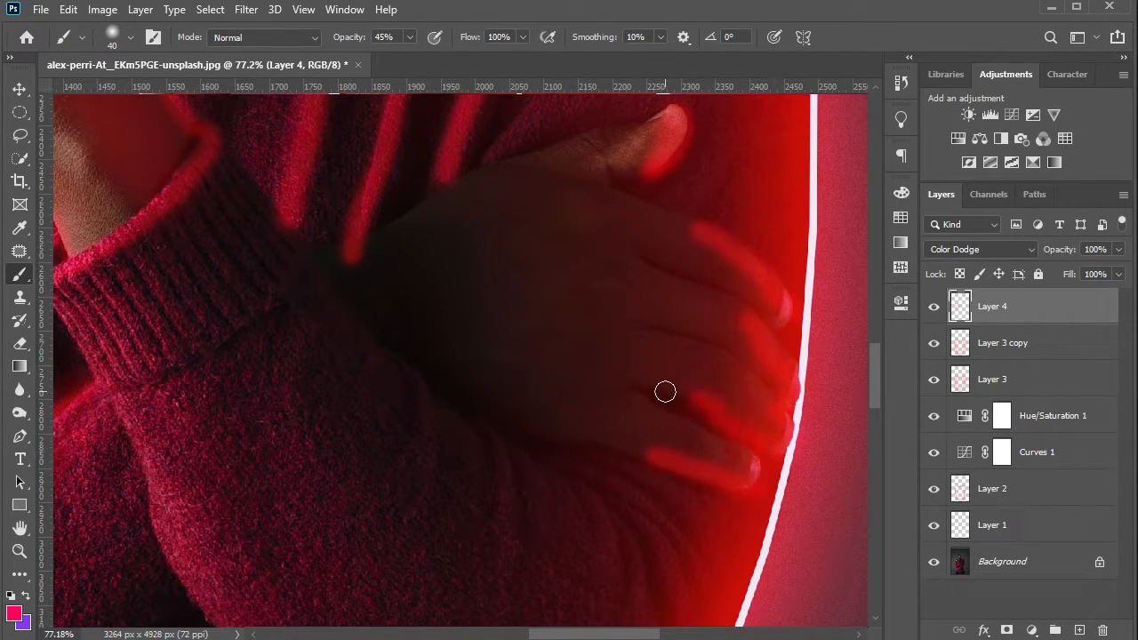
{"action": "scroll", "coordinate": [676, 226], "scroll_direction": "up", "scroll_amount": 1}
Soften the red light on the tucked hand's fingers with the Eraser at 17% opacity, reducing its size from 500 px to 70 px.
{"action": "left_click", "coordinate": [20, 344]}
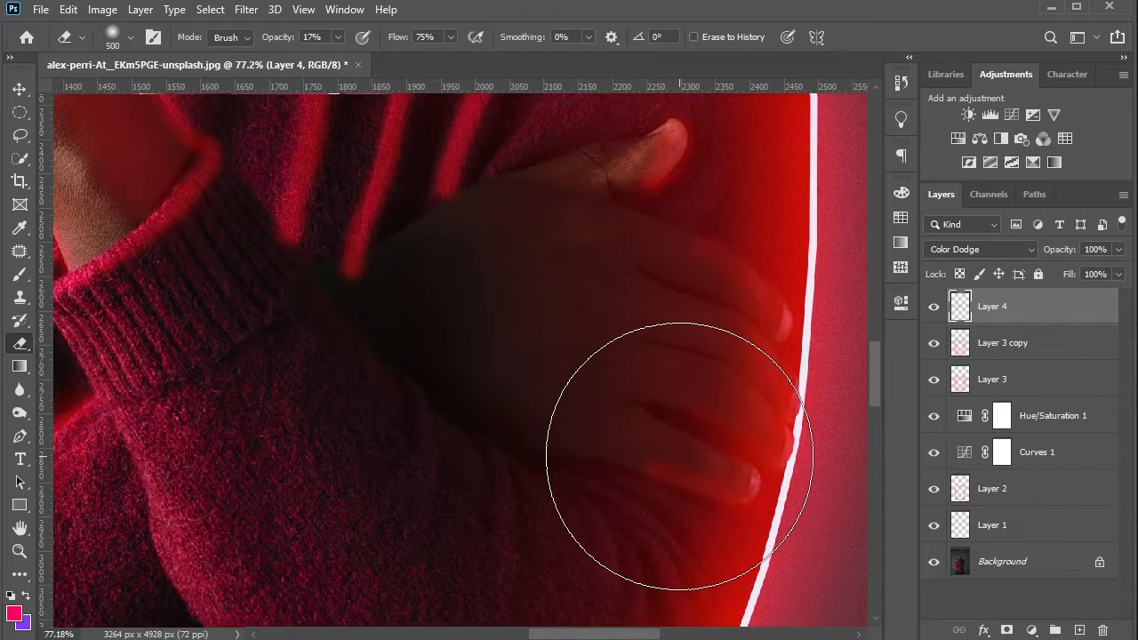
{"action": "key", "text": "bracketleft"}
{"action": "key", "text": "bracketleft"}
{"action": "key", "text": "bracketleft"}
{"action": "key", "text": "bracketleft"}
{"action": "key", "text": "bracketleft"}
{"action": "key", "text": "bracketleft"}
{"action": "key", "text": "bracketleft"}
{"action": "key", "text": "bracketleft"}
{"action": "key", "text": "bracketleft"}
{"action": "key", "text": "bracketleft"}
{"action": "key", "text": "bracketleft"}
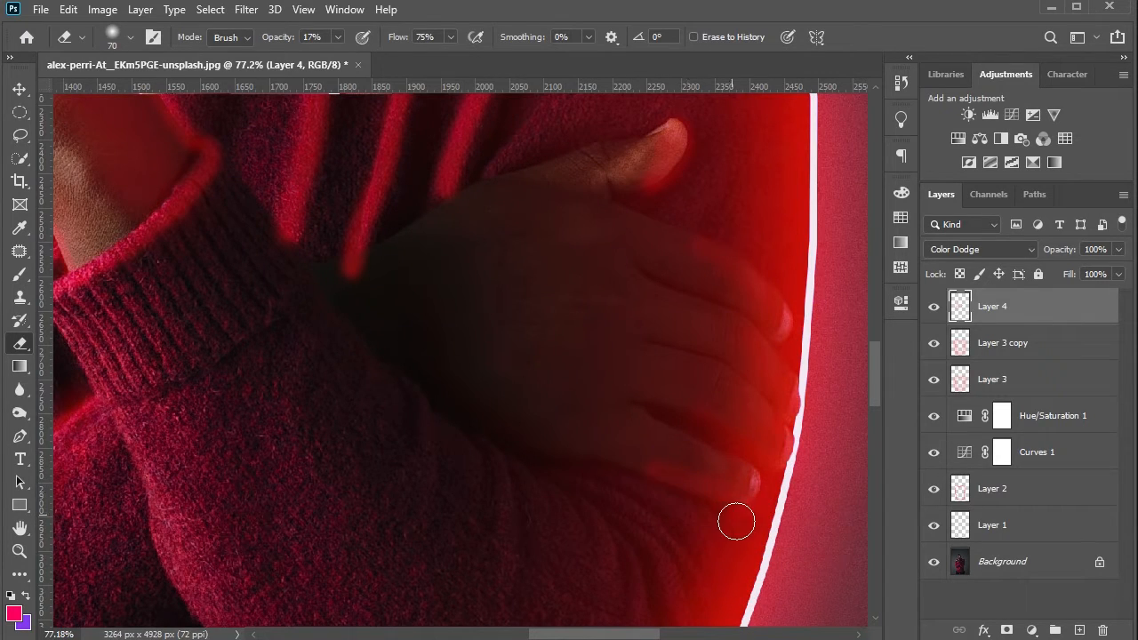
Paint red highlights along the sleeve folds below the tucked hand's fingertips with a 45 px brush at 44% opacity.
{"action": "left_click", "coordinate": [20, 297]}
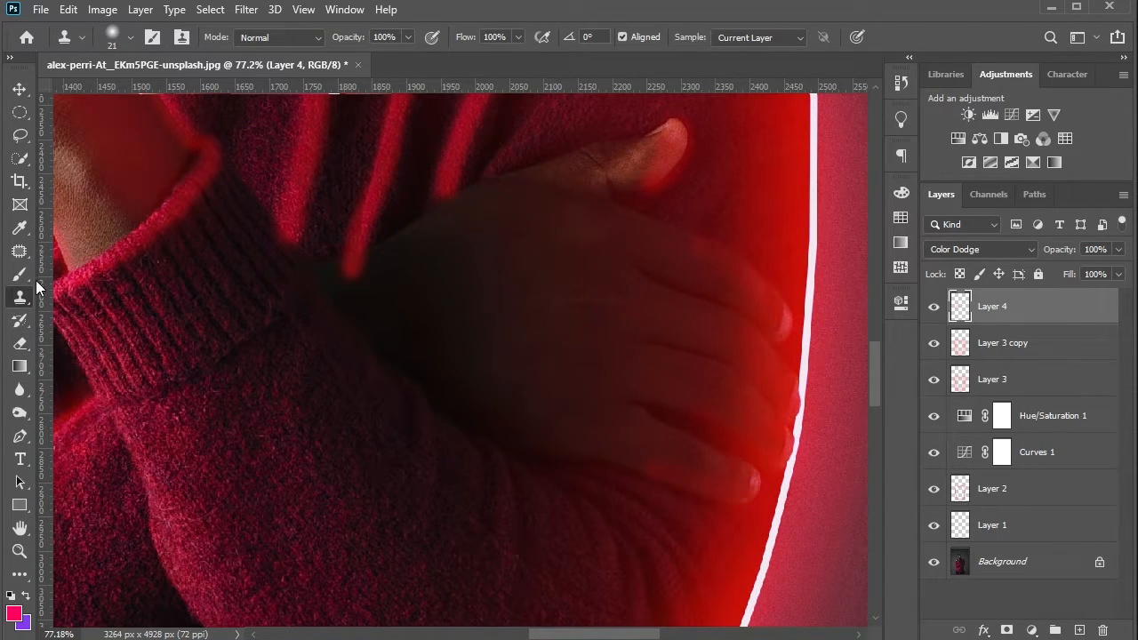
{"action": "left_click", "coordinate": [21, 274]}
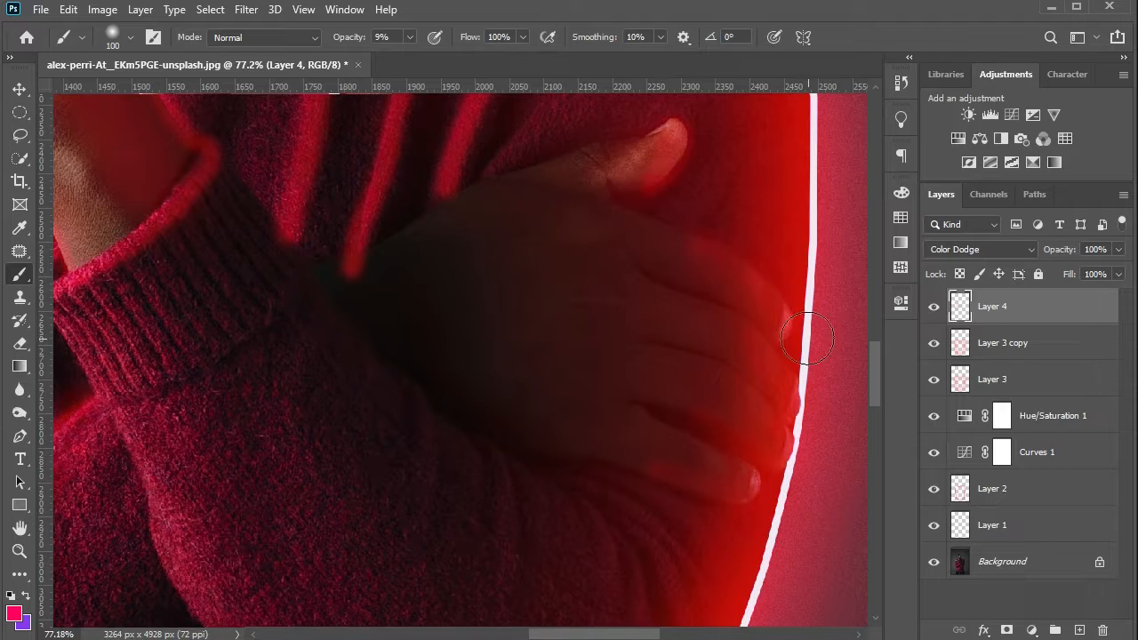
{"action": "key", "text": "bracketleft"}
{"action": "scroll", "coordinate": [739, 386], "scroll_direction": "down", "scroll_amount": 3}
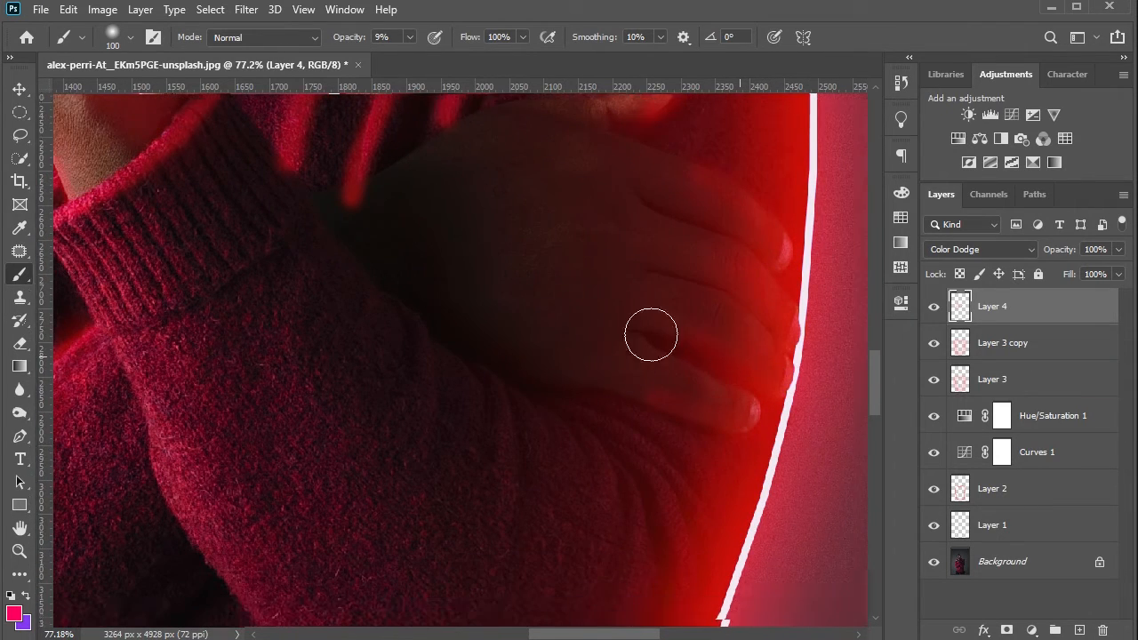
{"action": "left_click_drag", "start_coordinate": [352, 43], "coordinate": [361, 43]}
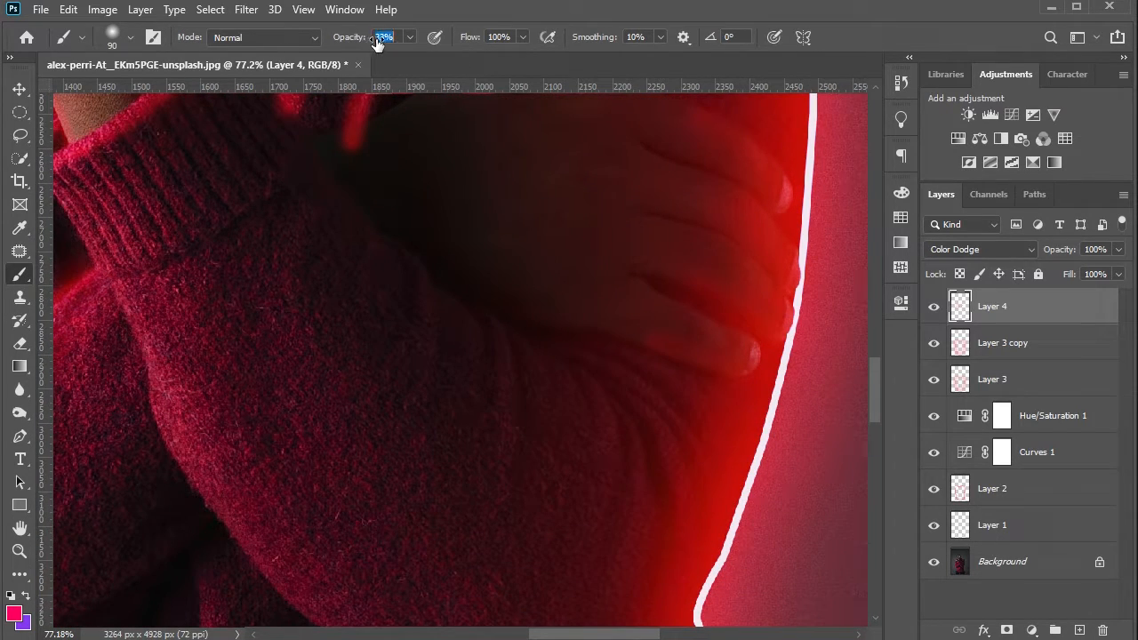
{"action": "mouse_move", "coordinate": [693, 537]}
{"action": "left_mouse_down"}
{"action": "mouse_move", "coordinate": [673, 463]}
{"action": "mouse_move", "coordinate": [623, 369]}
{"action": "left_mouse_up"}
{"action": "left_click_drag", "start_coordinate": [704, 459], "coordinate": [620, 388]}
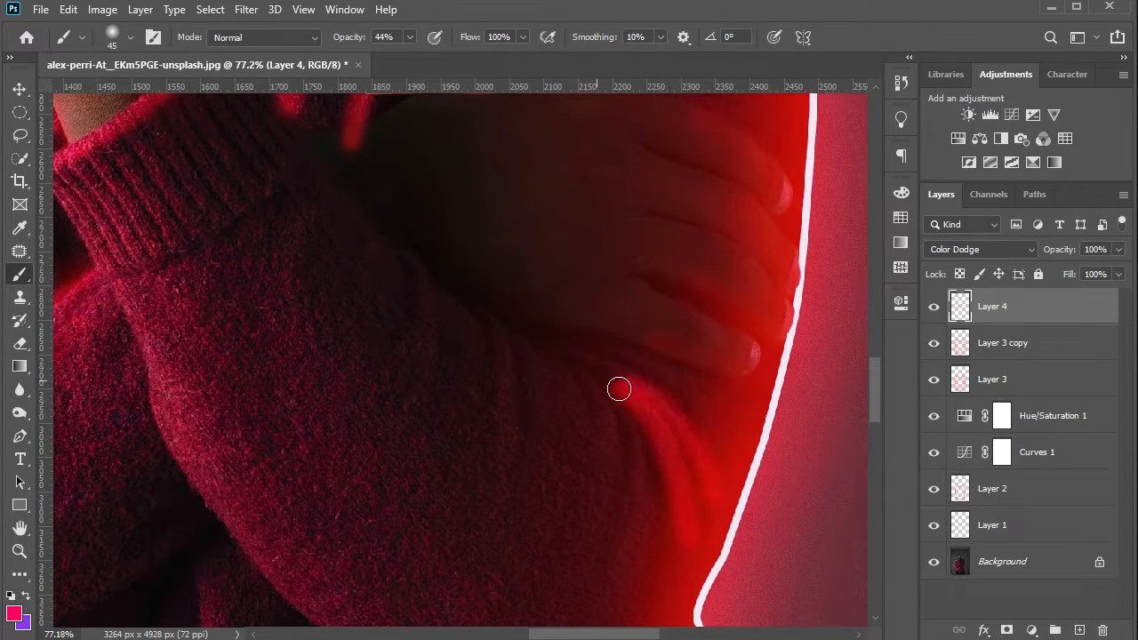
Add more red highlights along the sleeve folds below the tucked hand, reducing the 44% opacity brush from 45 px to 30 px.
{"action": "mouse_move", "coordinate": [719, 432]}
{"action": "left_mouse_down"}
{"action": "mouse_move", "coordinate": [635, 363]}
{"action": "mouse_move", "coordinate": [569, 364]}
{"action": "left_mouse_up"}
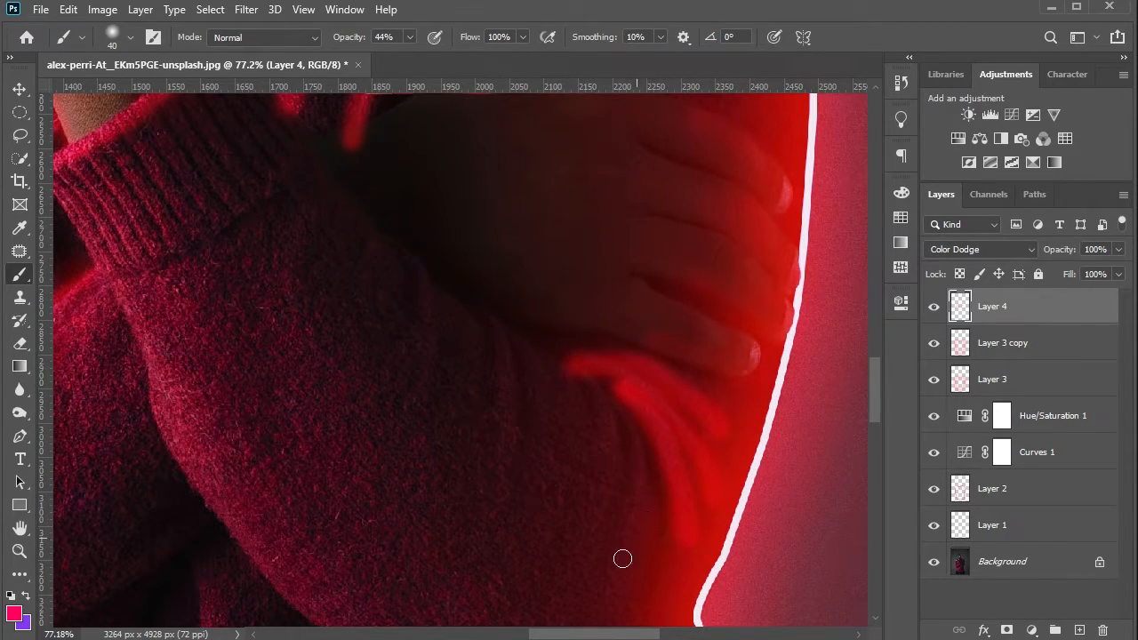
{"action": "key", "text": "bracketleft"}
{"action": "mouse_move", "coordinate": [622, 559]}
{"action": "left_mouse_down"}
{"action": "mouse_move", "coordinate": [635, 489]}
{"action": "mouse_move", "coordinate": [624, 418]}
{"action": "mouse_move", "coordinate": [586, 360]}
{"action": "left_mouse_up"}
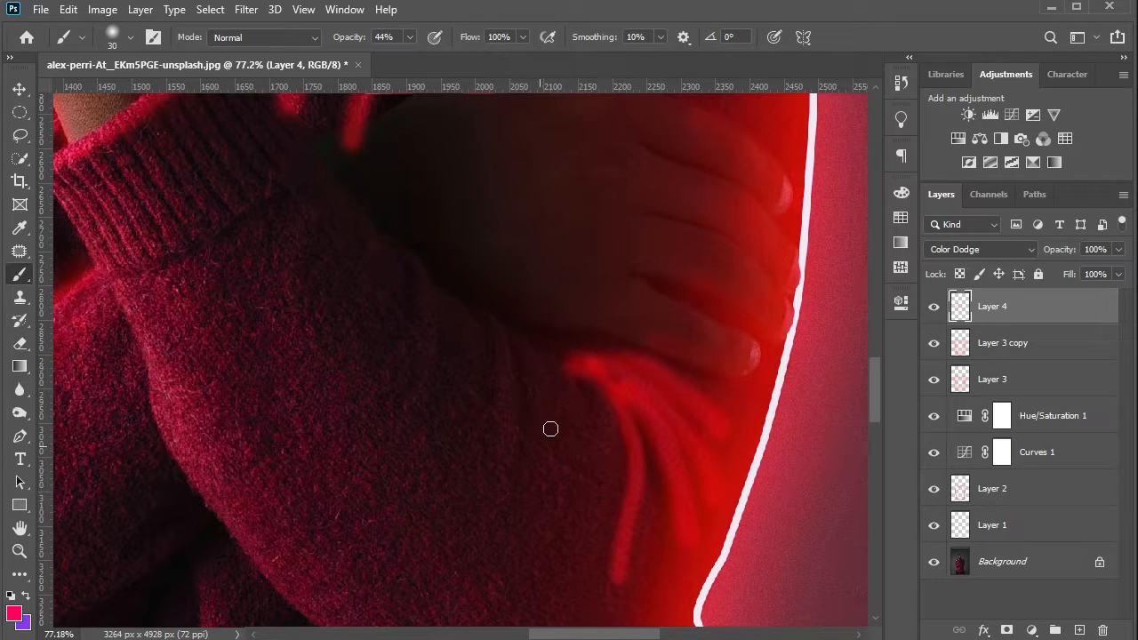
Paint soft red light along the lower edges of both crossed forearms with an 80 px brush at 24% opacity.
{"action": "scroll", "coordinate": [625, 376], "scroll_direction": "down", "scroll_amount": 5}
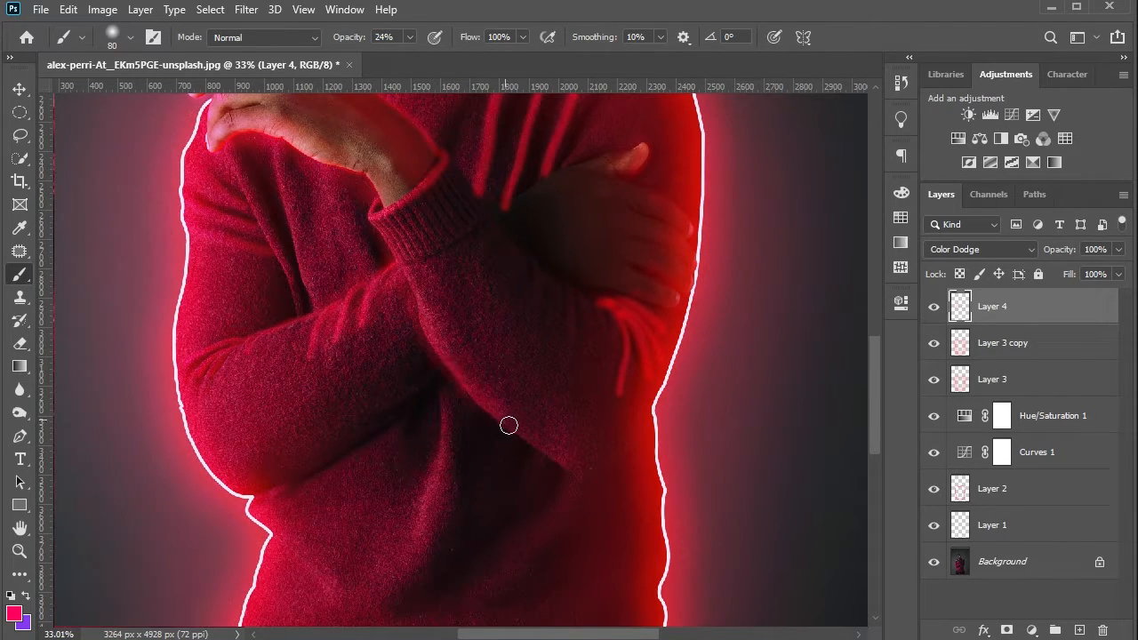
{"action": "scroll", "coordinate": [652, 377], "scroll_direction": "down", "scroll_amount": 2}
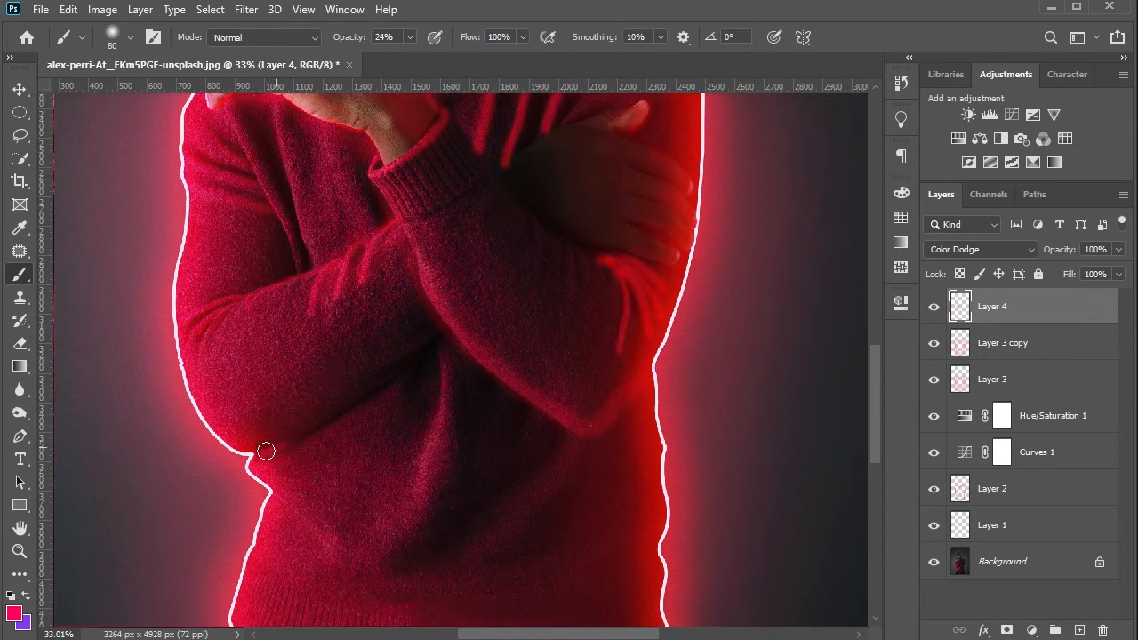
{"action": "left_click_drag", "start_coordinate": [276, 447], "coordinate": [435, 329]}
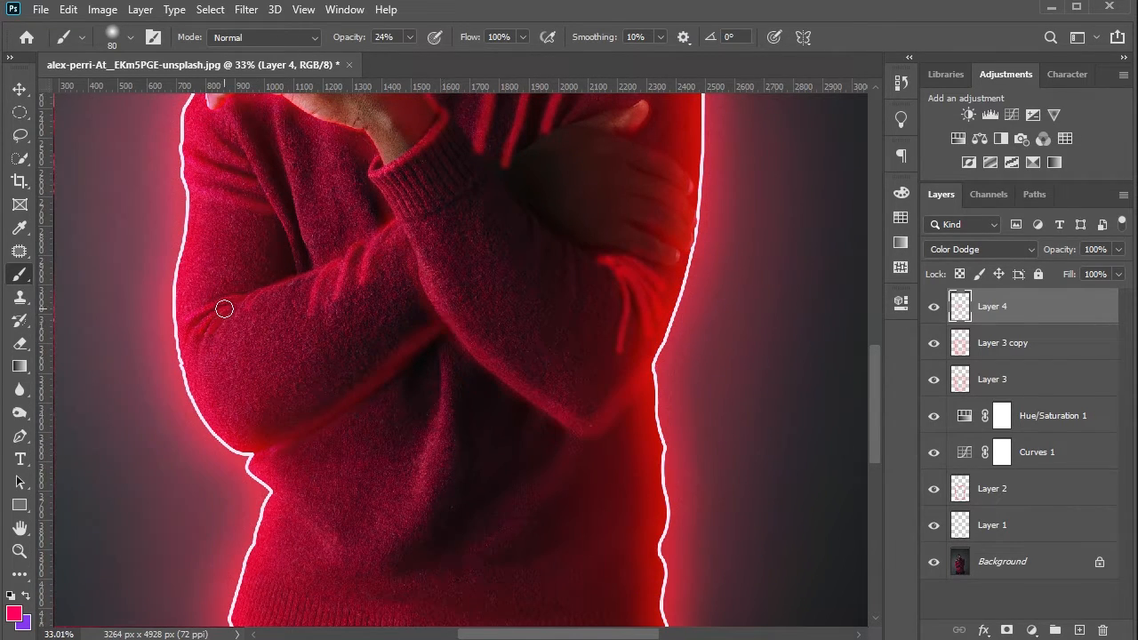
Soften the red highlights on the chest and sleeve folds with the Eraser at 17% opacity, enlarging it from 200 px to 800 px.
{"action": "scroll", "coordinate": [269, 282], "scroll_direction": "up", "scroll_amount": 9}
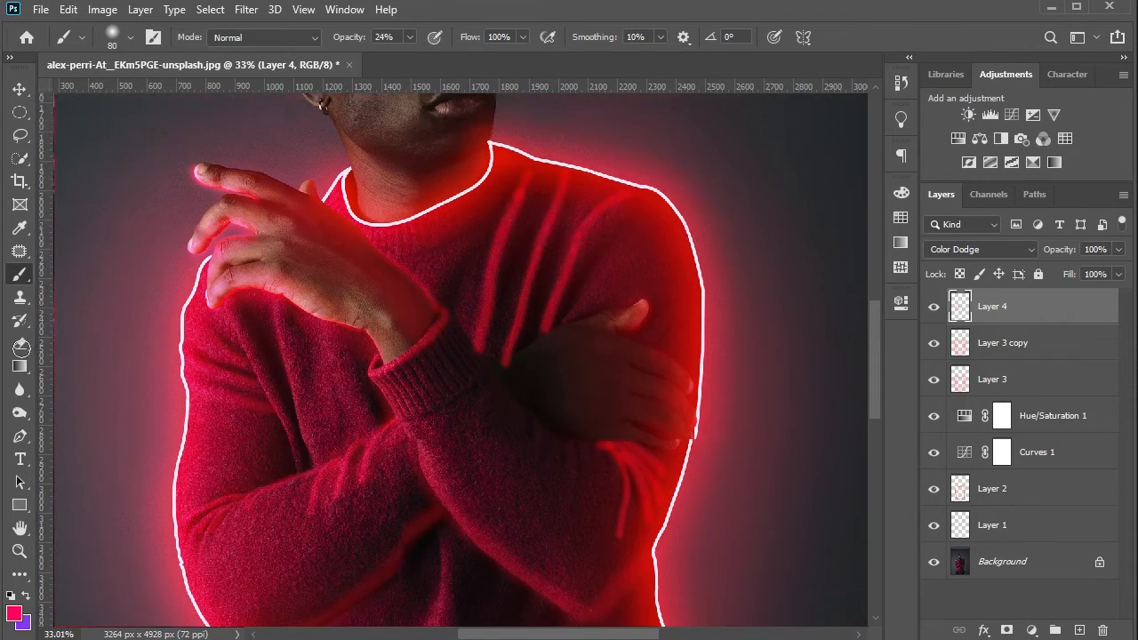
{"action": "scroll", "coordinate": [546, 284], "scroll_direction": "up", "scroll_amount": 2}
{"action": "key", "text": "e"}
{"action": "key", "text": "bracketright"}
{"action": "key", "text": "bracketright"}
{"action": "key", "text": "bracketright"}
{"action": "key", "text": "bracketright"}
{"action": "key", "text": "bracketright"}
{"action": "key", "text": "bracketright"}
{"action": "key", "text": "bracketright"}
{"action": "key", "text": "bracketright"}
{"action": "key", "text": "bracketright"}
{"action": "key", "text": "bracketright"}
{"action": "key", "text": "bracketright"}
{"action": "key", "text": "bracketright"}
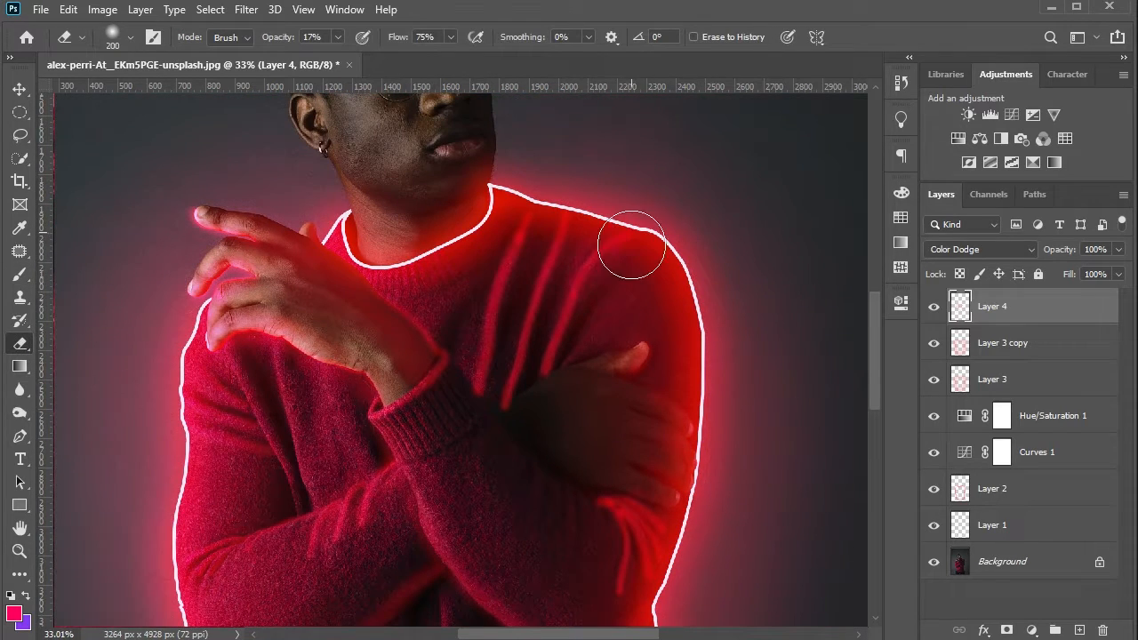
{"action": "mouse_move", "coordinate": [569, 376]}
{"action": "left_mouse_down"}
{"action": "mouse_move", "coordinate": [539, 267]}
{"action": "mouse_move", "coordinate": [604, 258]}
{"action": "left_mouse_up"}
{"action": "mouse_move", "coordinate": [645, 534]}
{"action": "left_mouse_down"}
{"action": "mouse_move", "coordinate": [643, 402]}
{"action": "mouse_move", "coordinate": [430, 377]}
{"action": "mouse_move", "coordinate": [489, 384]}
{"action": "mouse_move", "coordinate": [547, 334]}
{"action": "left_mouse_up"}
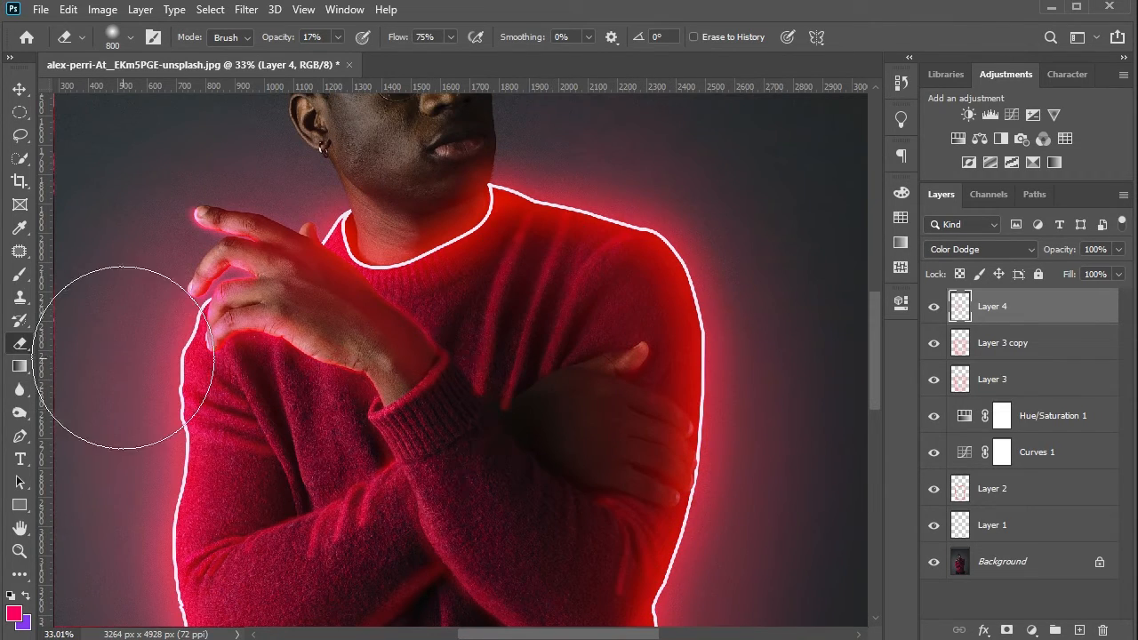
Paint red highlights along the sweater's torso folds beneath the crossed arms with a 40 px brush at 24% opacity.
{"action": "left_click", "coordinate": [20, 274]}
{"action": "scroll", "coordinate": [480, 261], "scroll_direction": "up", "scroll_amount": 3}
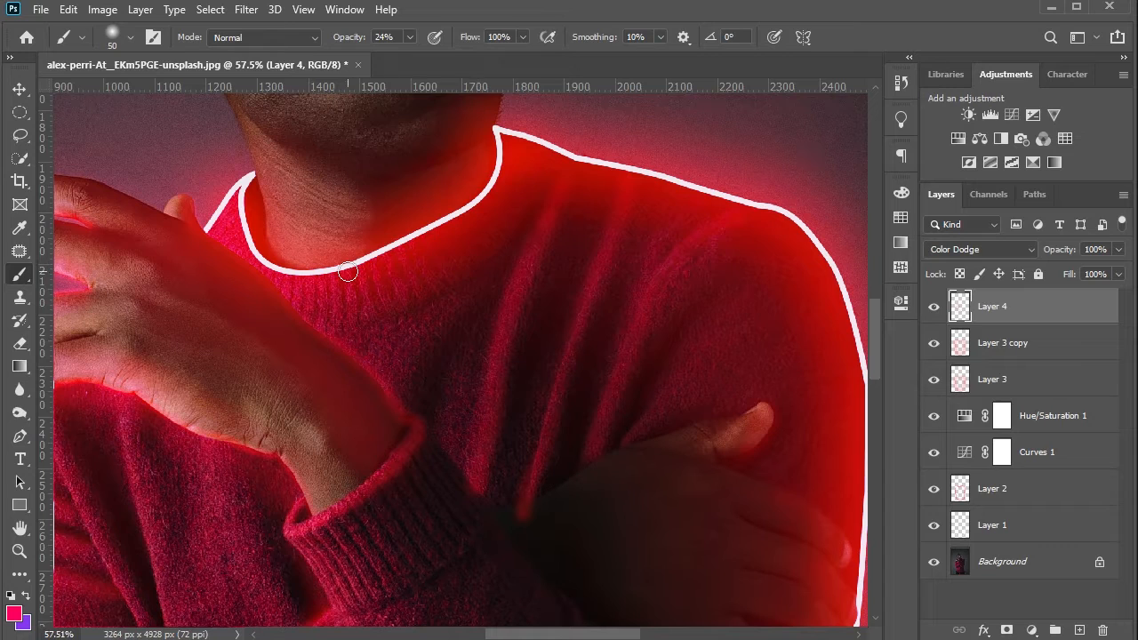
{"action": "scroll", "coordinate": [533, 236], "scroll_direction": "down", "scroll_amount": 6}
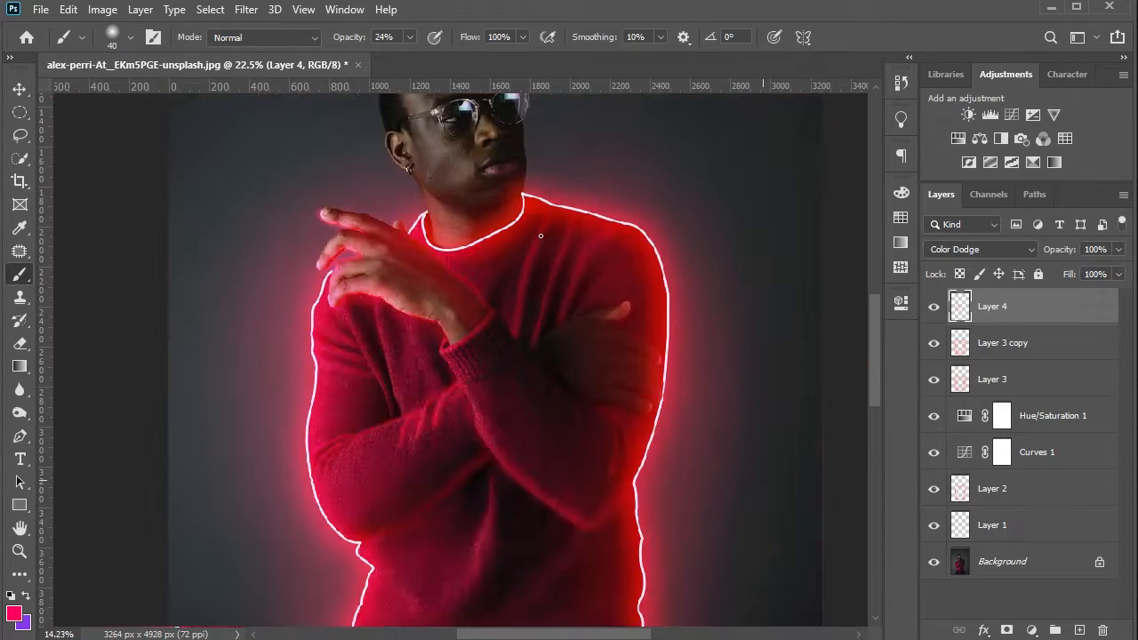
{"action": "scroll", "coordinate": [505, 328], "scroll_direction": "up", "scroll_amount": 8}
{"action": "scroll", "coordinate": [515, 195], "scroll_direction": "up", "scroll_amount": 6}
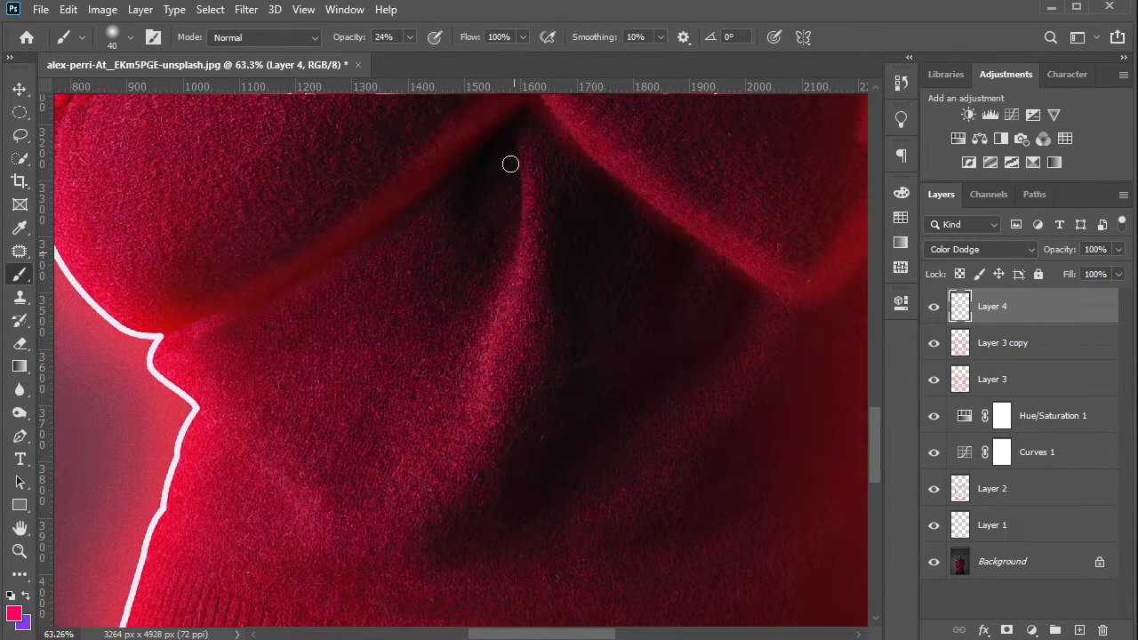
{"action": "scroll", "coordinate": [504, 411], "scroll_direction": "up", "scroll_amount": 2}
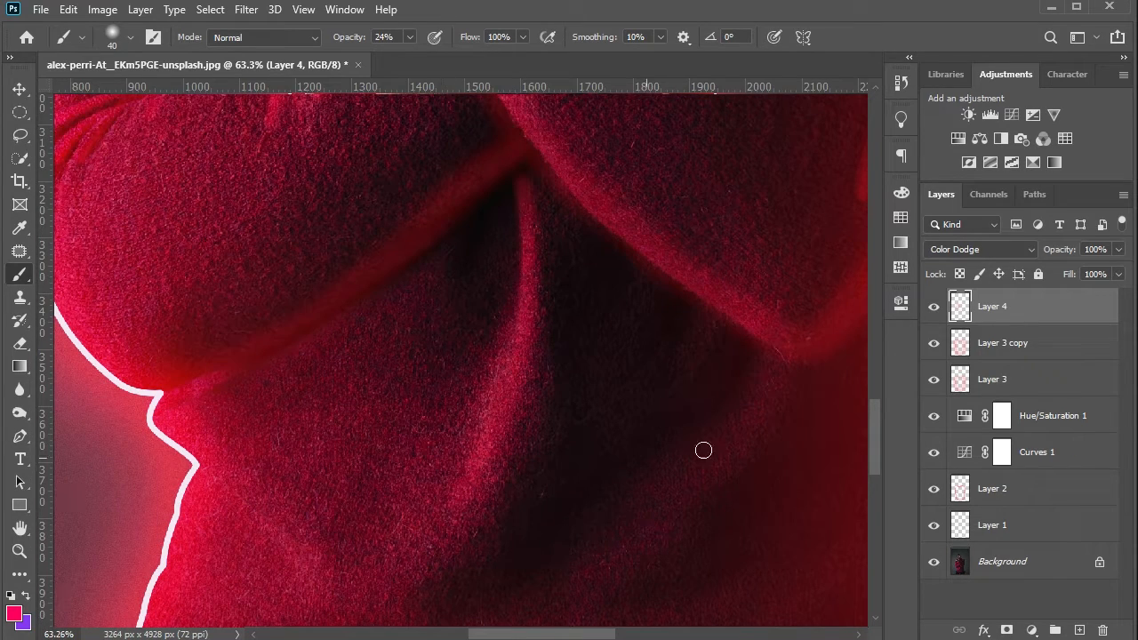
{"action": "left_click_drag", "start_coordinate": [782, 365], "coordinate": [615, 565]}
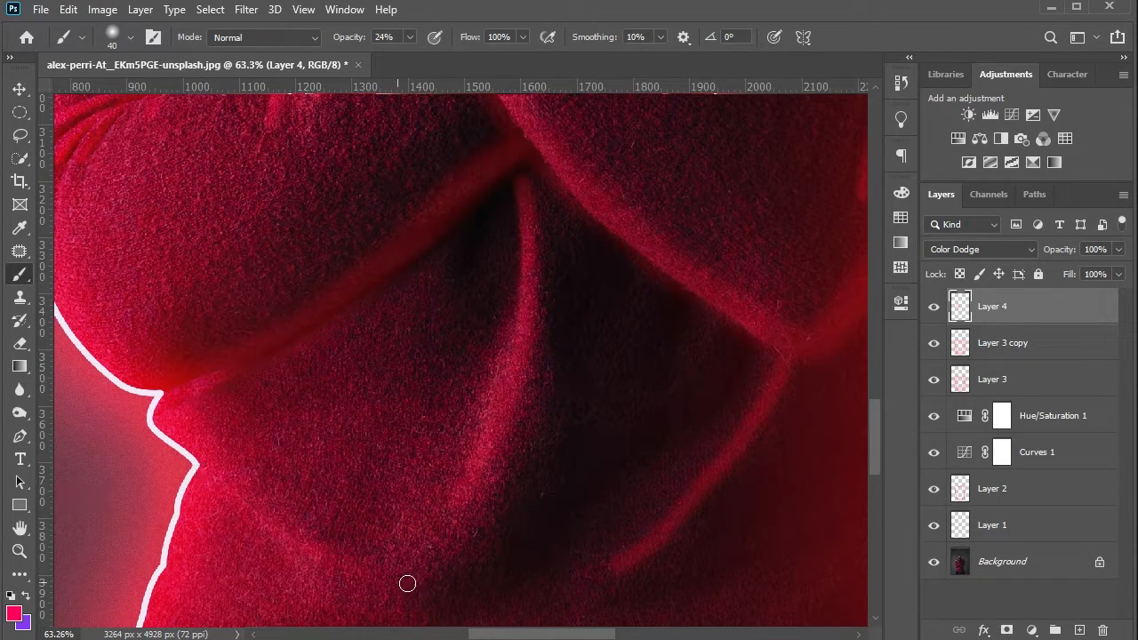
{"action": "scroll", "coordinate": [578, 430], "scroll_direction": "down", "scroll_amount": 3}
{"action": "scroll", "coordinate": [536, 427], "scroll_direction": "down", "scroll_amount": 2}
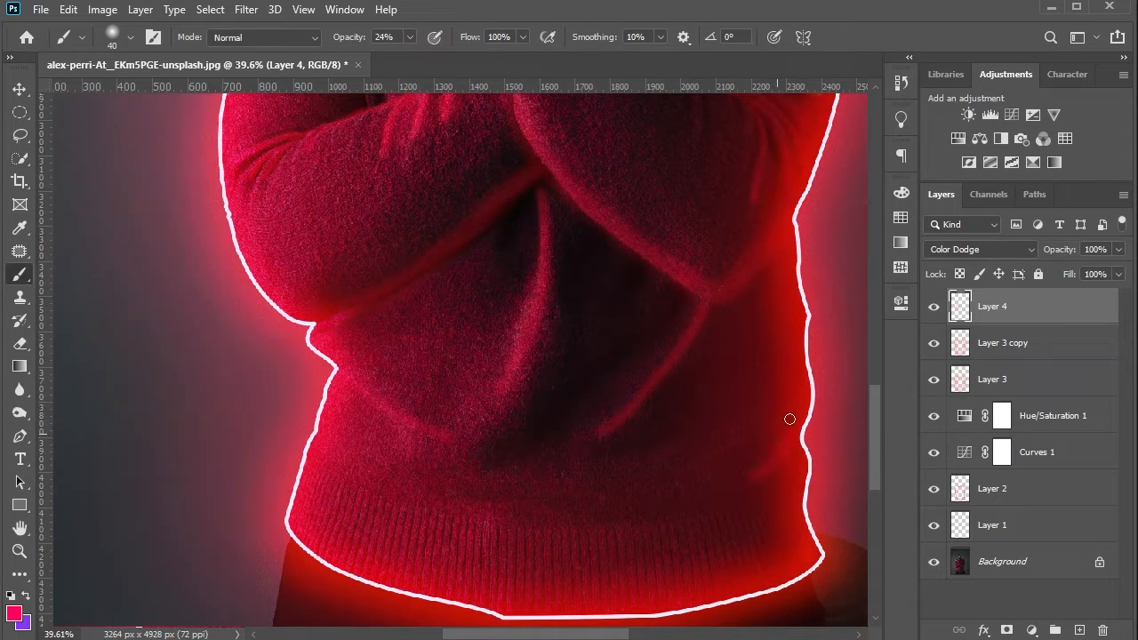
Paint red light along the ear's lower outer rim and earlobe with a small brush at 24% opacity.
{"action": "scroll", "coordinate": [800, 342], "scroll_direction": "down", "scroll_amount": 3}
{"action": "scroll", "coordinate": [784, 329], "scroll_direction": "up", "scroll_amount": 3}
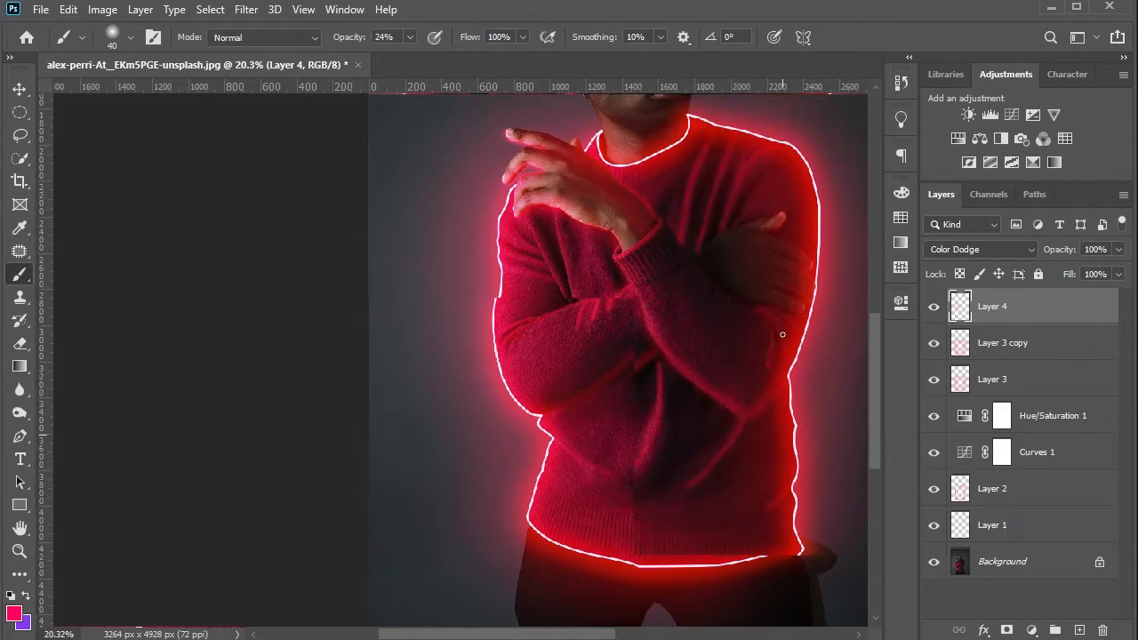
{"action": "scroll", "coordinate": [783, 329], "scroll_direction": "up", "scroll_amount": 3}
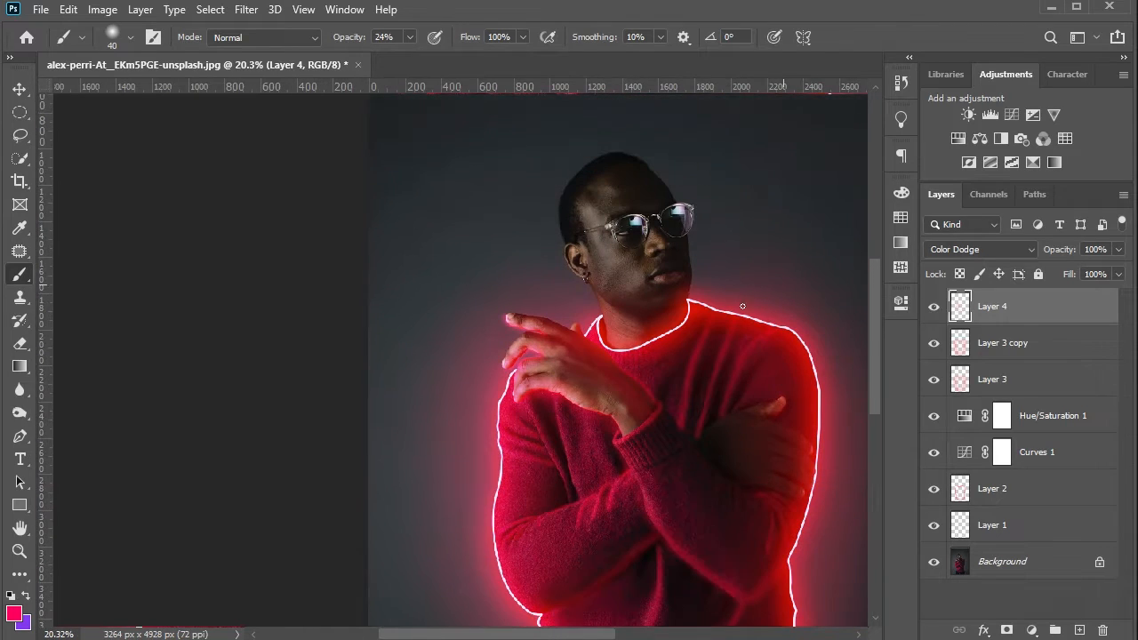
{"action": "scroll", "coordinate": [641, 283], "scroll_direction": "up", "scroll_amount": 4}
{"action": "scroll", "coordinate": [641, 282], "scroll_direction": "up", "scroll_amount": 3}
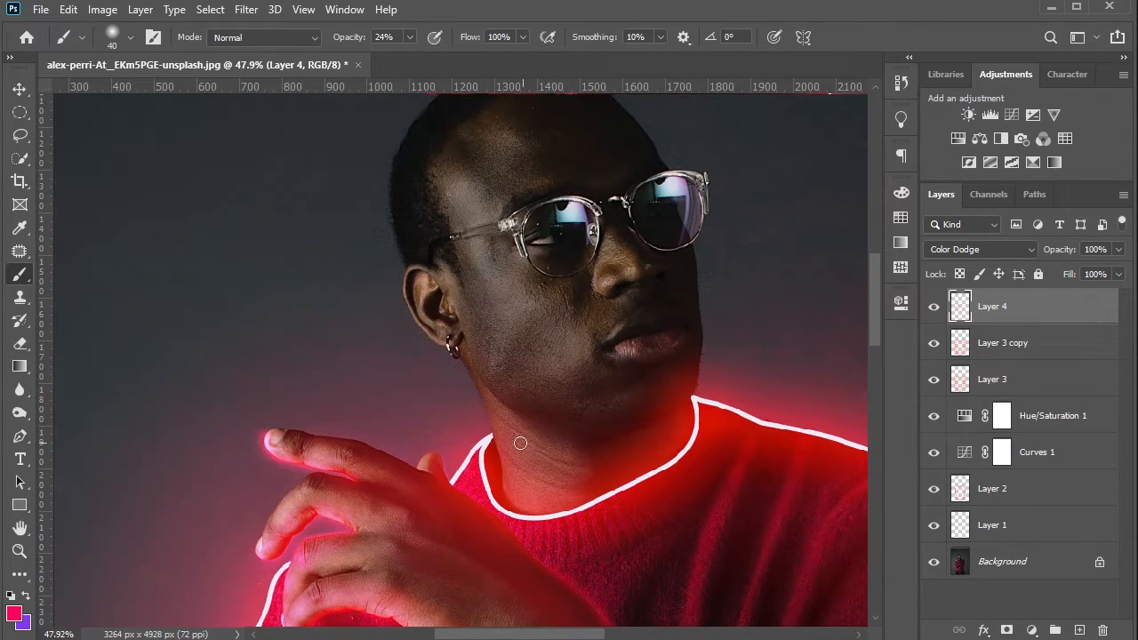
{"action": "scroll", "coordinate": [479, 393], "scroll_direction": "up", "scroll_amount": 1}
{"action": "scroll", "coordinate": [471, 373], "scroll_direction": "up", "scroll_amount": 8}
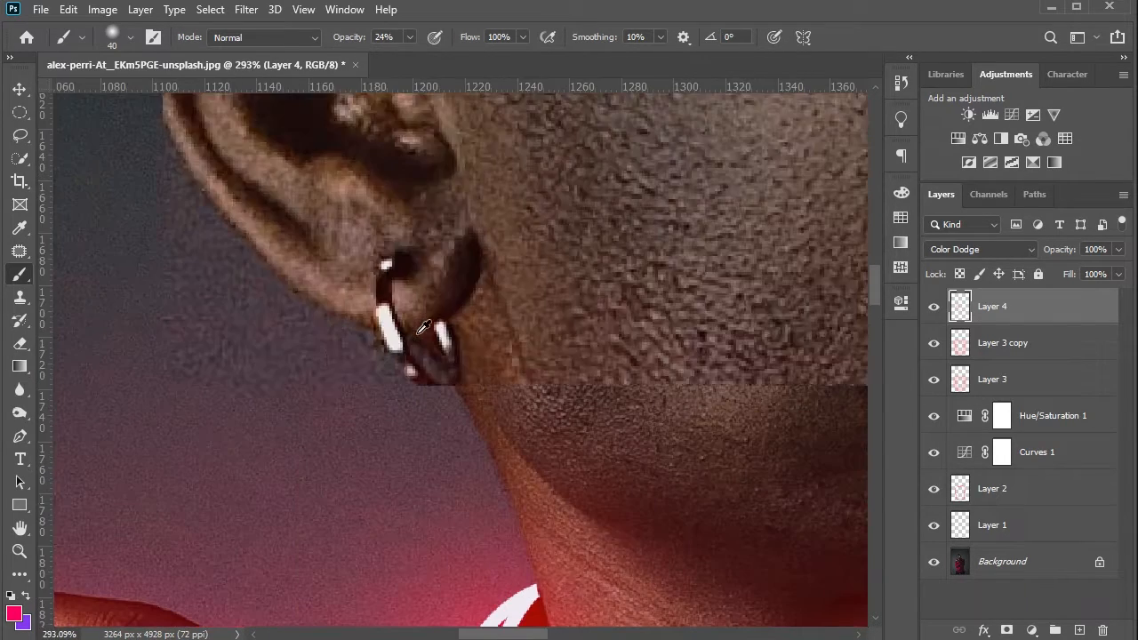
{"action": "scroll", "coordinate": [331, 377], "scroll_direction": "up", "scroll_amount": 1}
{"action": "key", "text": "bracketleft"}
{"action": "key", "text": "bracketleft"}
{"action": "key", "text": "bracketleft"}
{"action": "key", "text": "bracketleft"}
{"action": "key", "text": "bracketleft"}
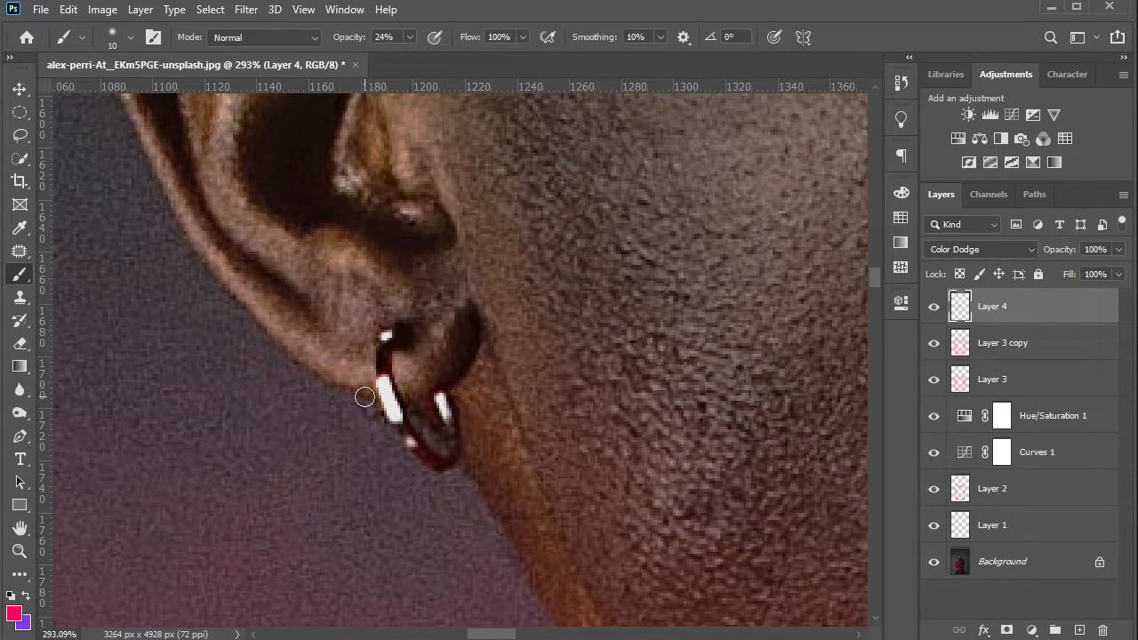
{"action": "key", "text": "bracketright"}
{"action": "left_click_drag", "start_coordinate": [330, 372], "coordinate": [141, 129]}
{"action": "left_click_drag", "start_coordinate": [446, 345], "coordinate": [449, 360]}
Paint red light on the bottom of the earring hoop and around the upper ear rim with a 15 px brush.
{"action": "key", "text": "bracketleft"}
{"action": "key", "text": "bracketleft"}
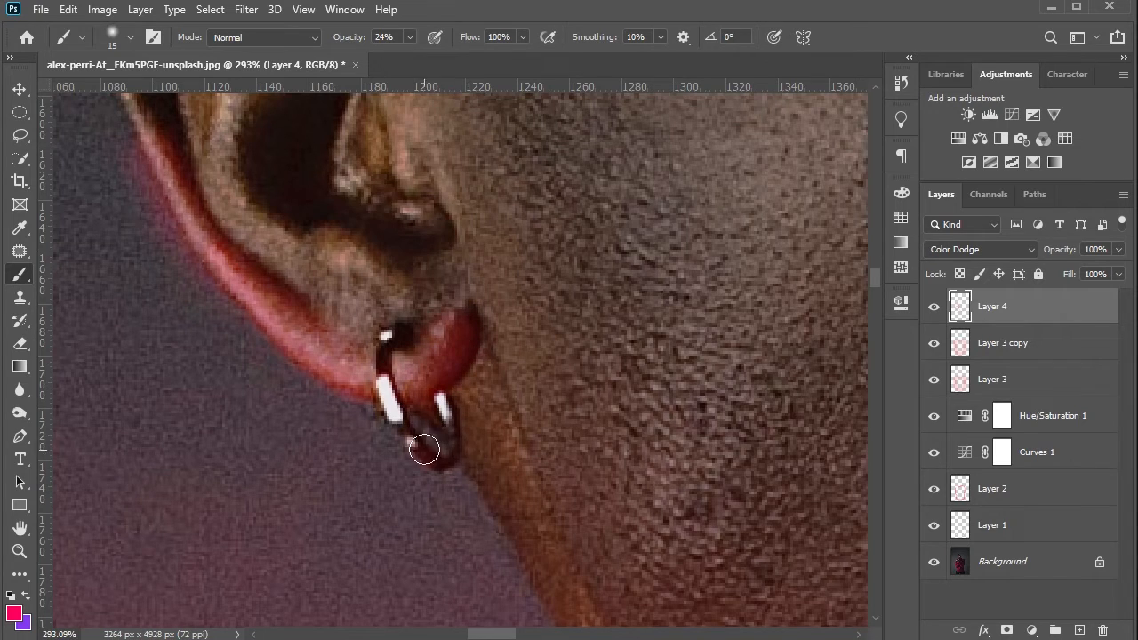
{"action": "left_click_drag", "start_coordinate": [418, 454], "coordinate": [459, 426]}
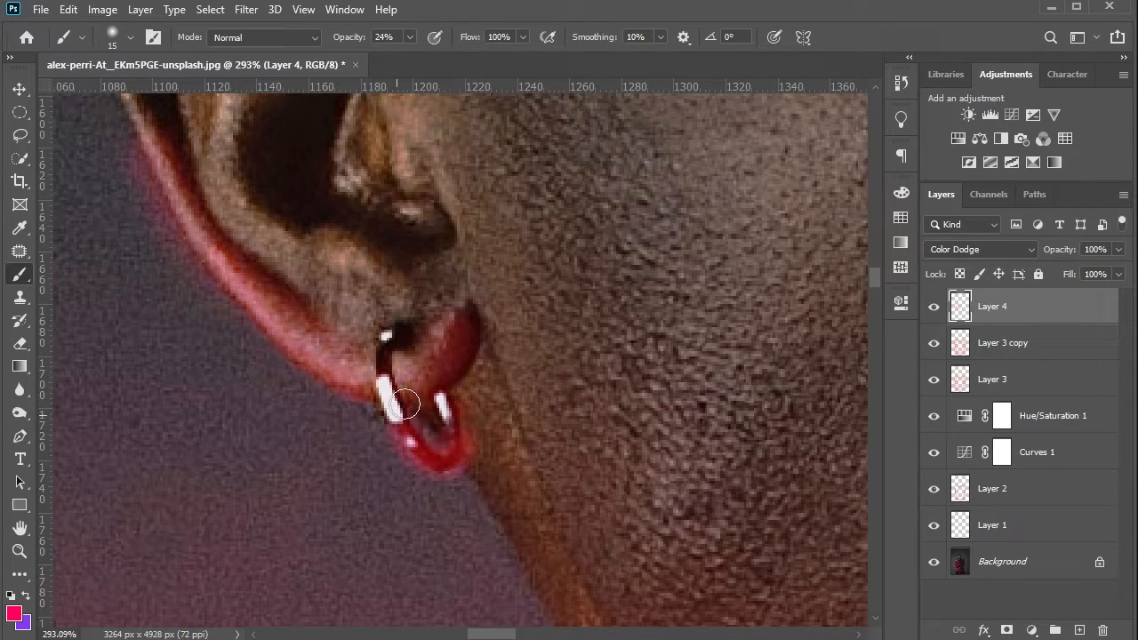
{"action": "scroll", "coordinate": [469, 366], "scroll_direction": "down", "scroll_amount": 6}
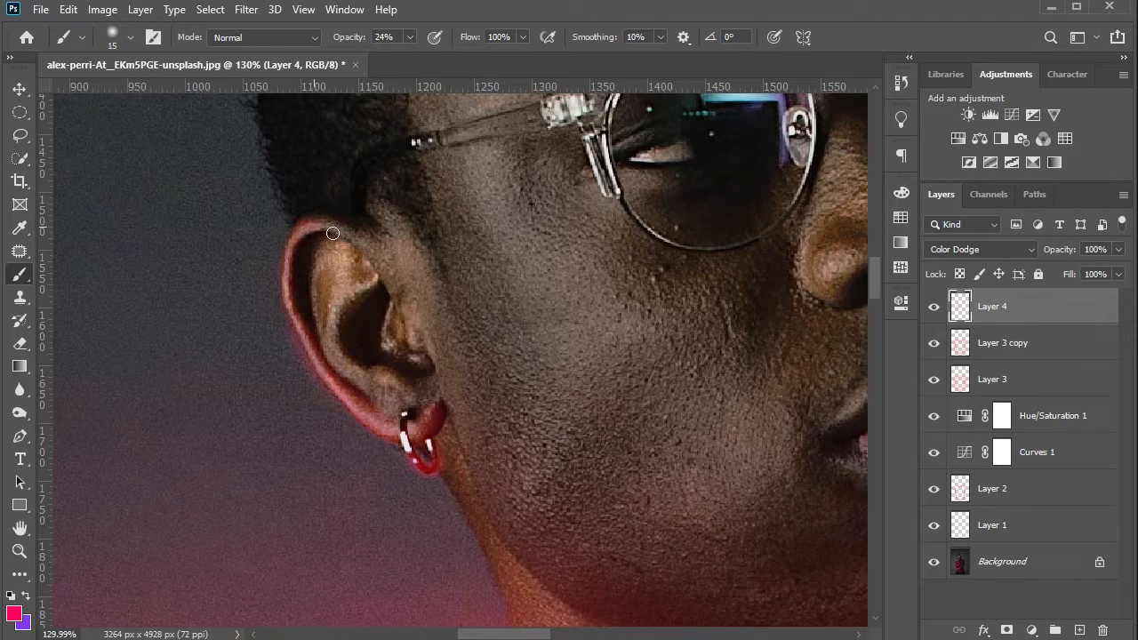
Paint a red edge light along the jawline and up in front of the ear with a 25 px brush at 45% opacity.
{"action": "scroll", "coordinate": [438, 439], "scroll_direction": "down", "scroll_amount": 1}
{"action": "key", "text": "bracketright"}
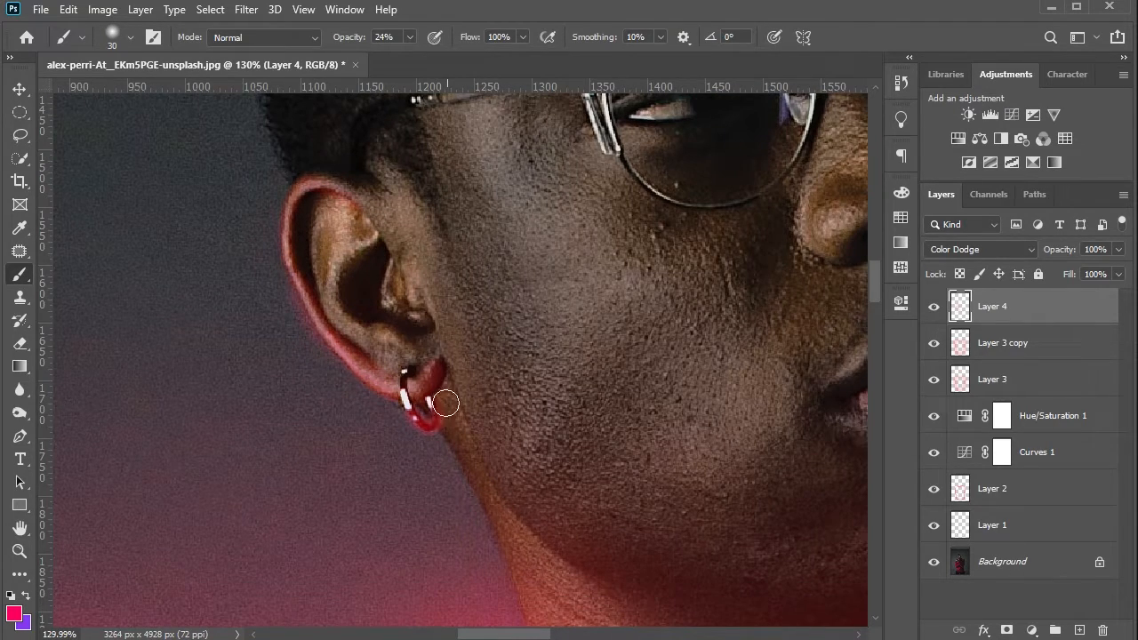
{"action": "scroll", "coordinate": [531, 508], "scroll_direction": "down", "scroll_amount": 1}
{"action": "scroll", "coordinate": [530, 460], "scroll_direction": "down", "scroll_amount": 4}
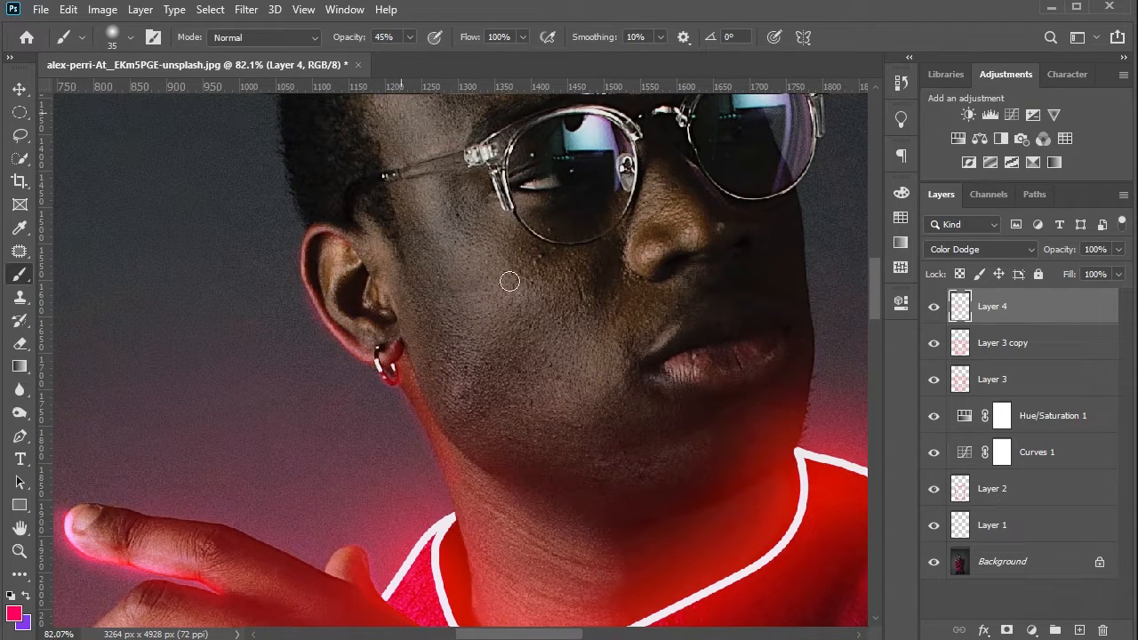
{"action": "scroll", "coordinate": [539, 495], "scroll_direction": "up", "scroll_amount": 2}
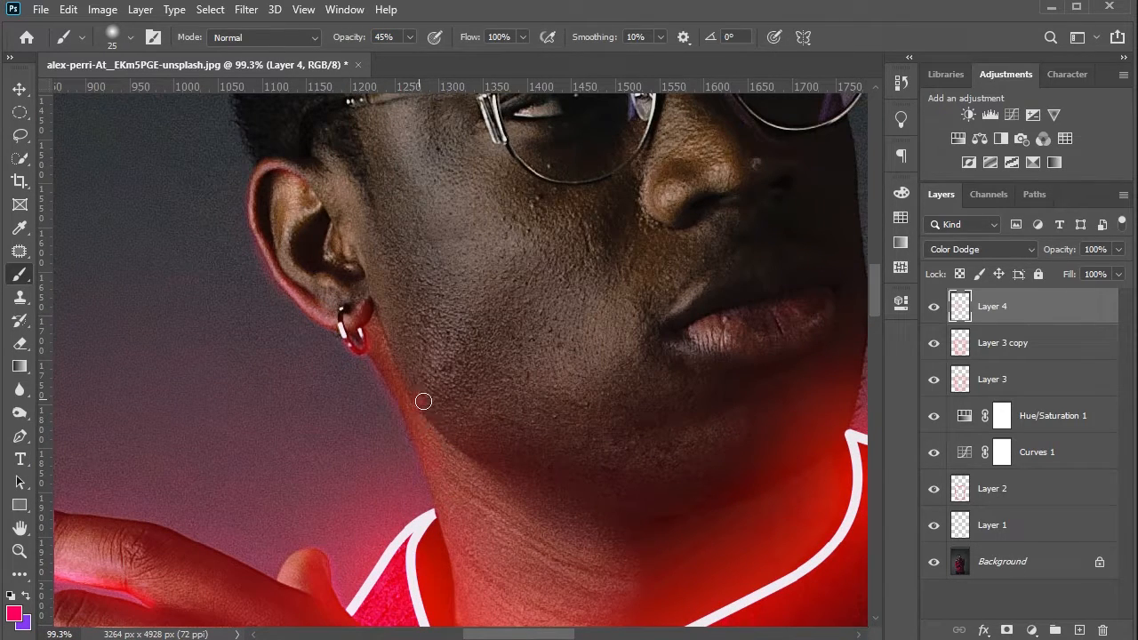
{"action": "mouse_move", "coordinate": [424, 402]}
{"action": "left_mouse_down"}
{"action": "mouse_move", "coordinate": [449, 436]}
{"action": "mouse_move", "coordinate": [524, 467]}
{"action": "mouse_move", "coordinate": [650, 487]}
{"action": "left_mouse_up"}
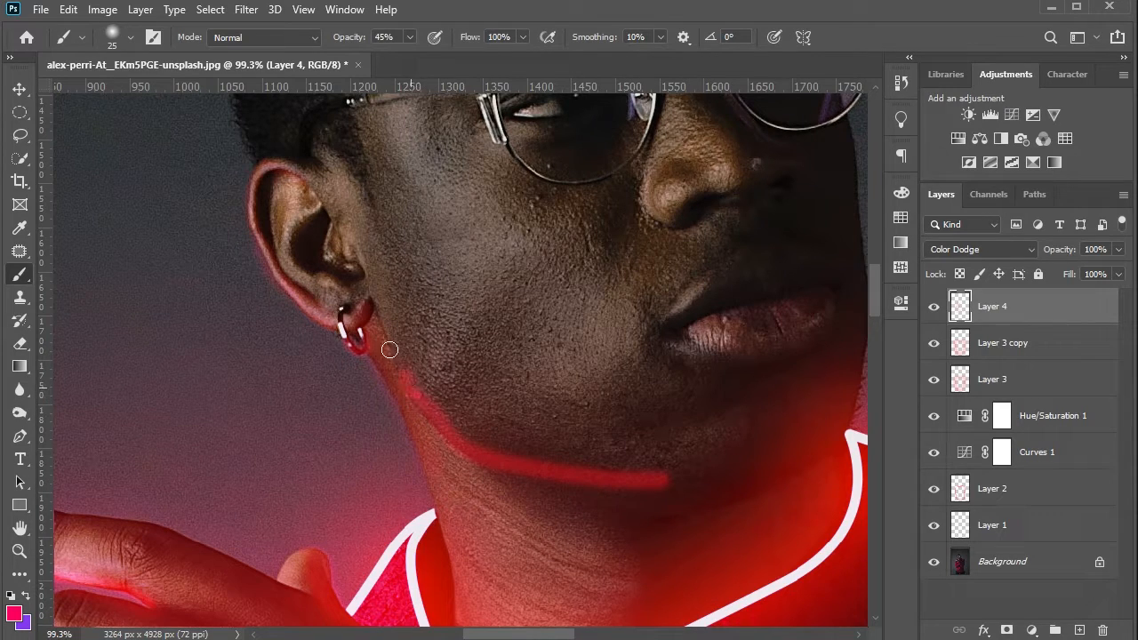
{"action": "left_click_drag", "start_coordinate": [390, 349], "coordinate": [336, 163]}
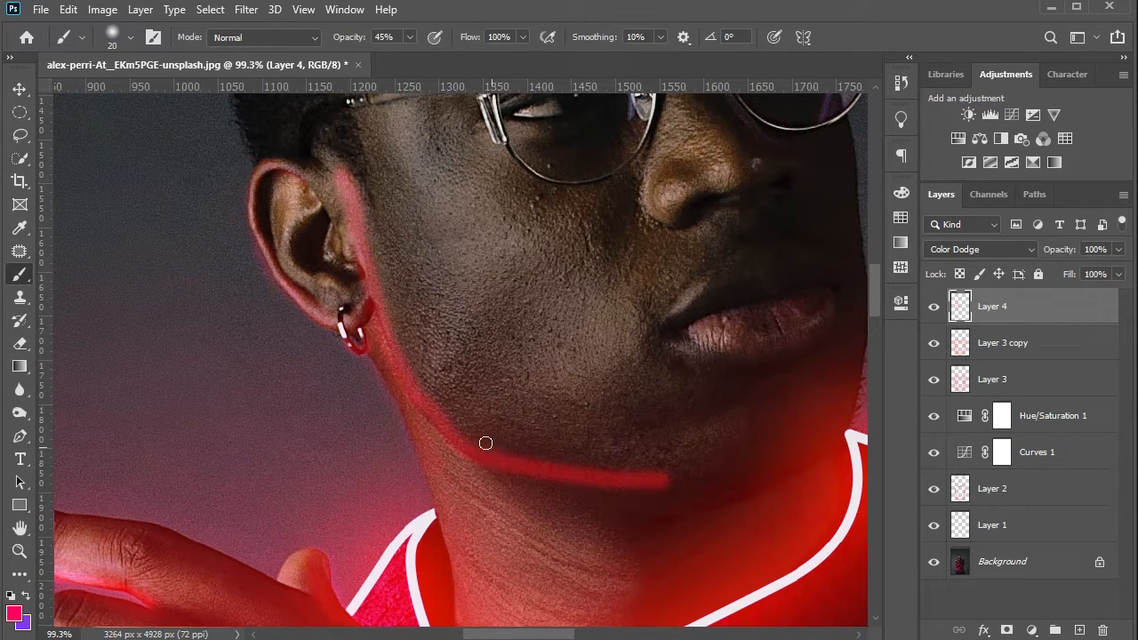
Enlarge the brush to 80 px and paint red light over the cheek beside the ear and along the jaw.
{"action": "key", "text": "bracketright"}
{"action": "key", "text": "bracketright"}
{"action": "left_click_drag", "start_coordinate": [439, 393], "coordinate": [467, 265]}
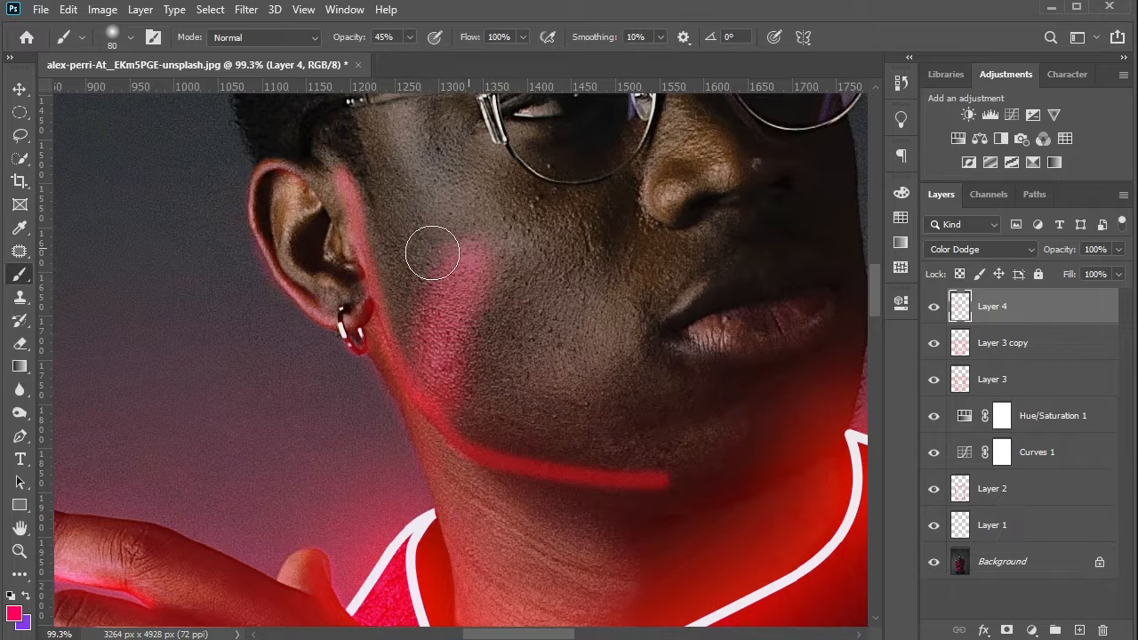
{"action": "mouse_move", "coordinate": [418, 373]}
{"action": "left_mouse_down"}
{"action": "mouse_move", "coordinate": [404, 269]}
{"action": "mouse_move", "coordinate": [355, 180]}
{"action": "left_mouse_up"}
{"action": "left_click_drag", "start_coordinate": [438, 228], "coordinate": [432, 330]}
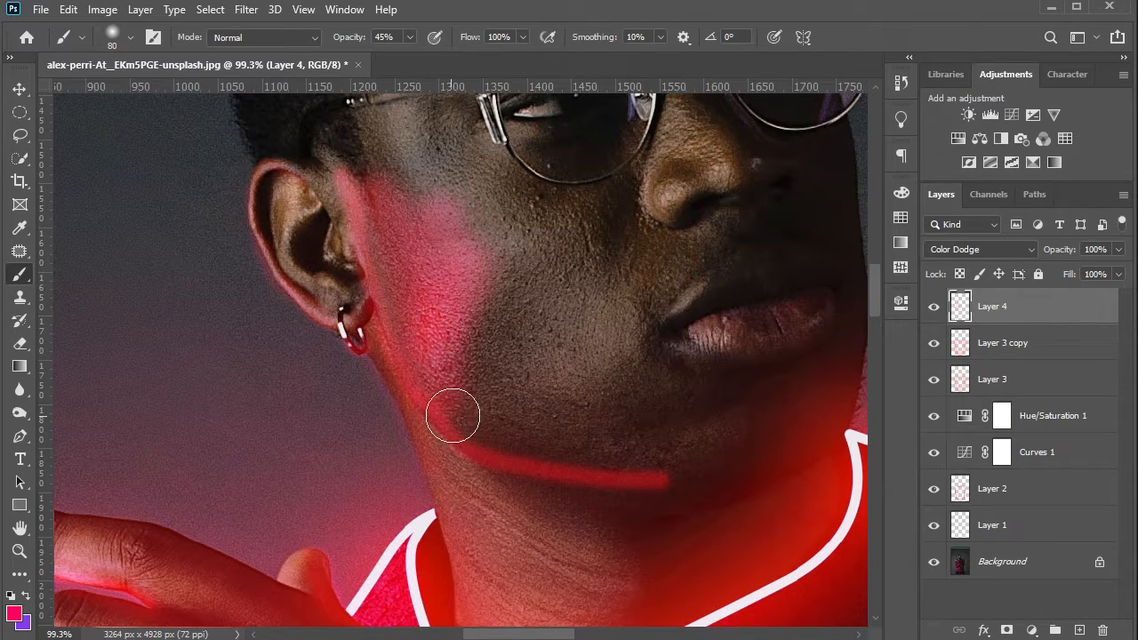
{"action": "mouse_move", "coordinate": [451, 414]}
{"action": "left_mouse_down"}
{"action": "mouse_move", "coordinate": [534, 464]}
{"action": "mouse_move", "coordinate": [659, 476]}
{"action": "mouse_move", "coordinate": [697, 457]}
{"action": "left_mouse_up"}
Enlarge the brush to 150 px and paint red light under the chin and across the neck above the collar.
{"action": "key", "text": "bracketright"}
{"action": "key", "text": "bracketright"}
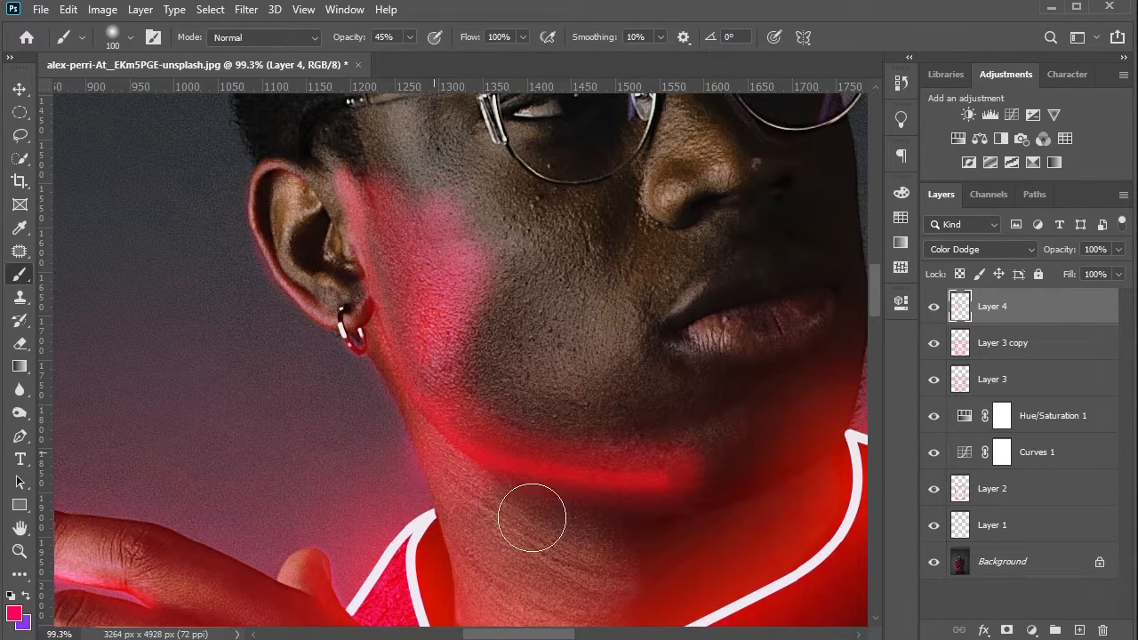
{"action": "scroll", "coordinate": [605, 525], "scroll_direction": "down", "scroll_amount": 2}
{"action": "scroll", "coordinate": [594, 518], "scroll_direction": "down", "scroll_amount": 1}
{"action": "key", "text": "bracketright"}
{"action": "key", "text": "bracketright"}
{"action": "mouse_move", "coordinate": [637, 407]}
{"action": "left_mouse_down"}
{"action": "mouse_move", "coordinate": [765, 388]}
{"action": "mouse_move", "coordinate": [749, 405]}
{"action": "left_mouse_up"}
{"action": "left_click_drag", "start_coordinate": [465, 480], "coordinate": [604, 459]}
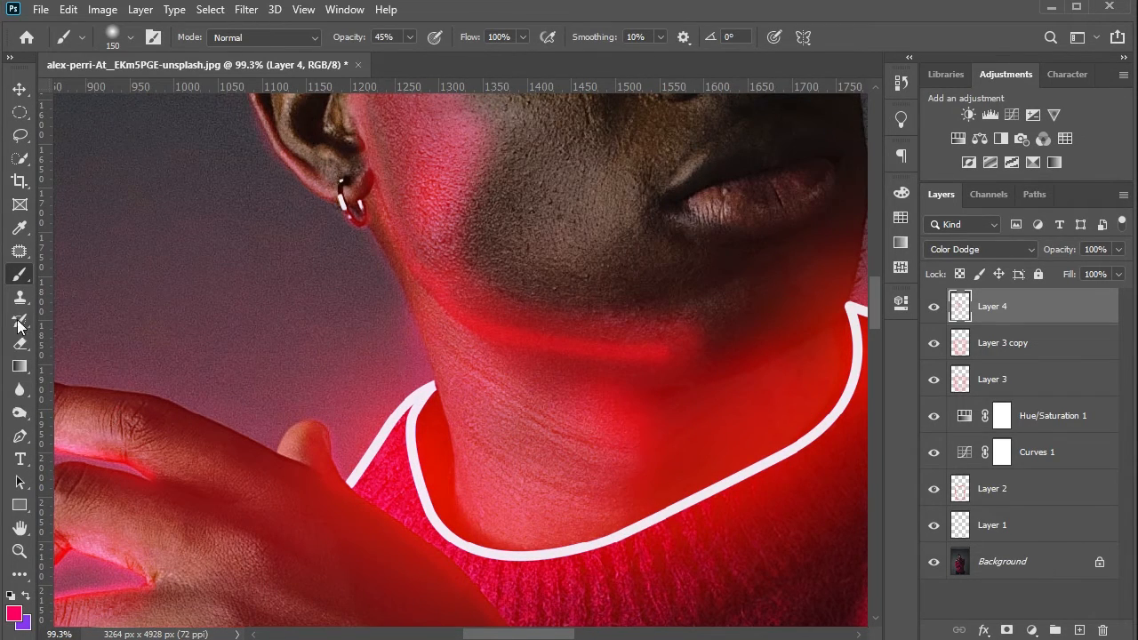
Soften the red light along the edge of the jaw and neck with a 50 px Eraser at 17% opacity.
{"action": "left_click", "coordinate": [22, 342]}
{"action": "key", "text": "bracketleft"}
{"action": "key", "text": "bracketleft"}
{"action": "key", "text": "bracketleft"}
{"action": "key", "text": "bracketleft"}
{"action": "key", "text": "bracketleft"}
{"action": "key", "text": "bracketleft"}
{"action": "key", "text": "bracketleft"}
{"action": "key", "text": "bracketleft"}
{"action": "key", "text": "bracketleft"}
{"action": "key", "text": "bracketleft"}
{"action": "key", "text": "bracketleft"}
{"action": "key", "text": "bracketleft"}
{"action": "key", "text": "bracketleft"}
{"action": "key", "text": "bracketleft"}
{"action": "key", "text": "bracketleft"}
{"action": "key", "text": "bracketleft"}
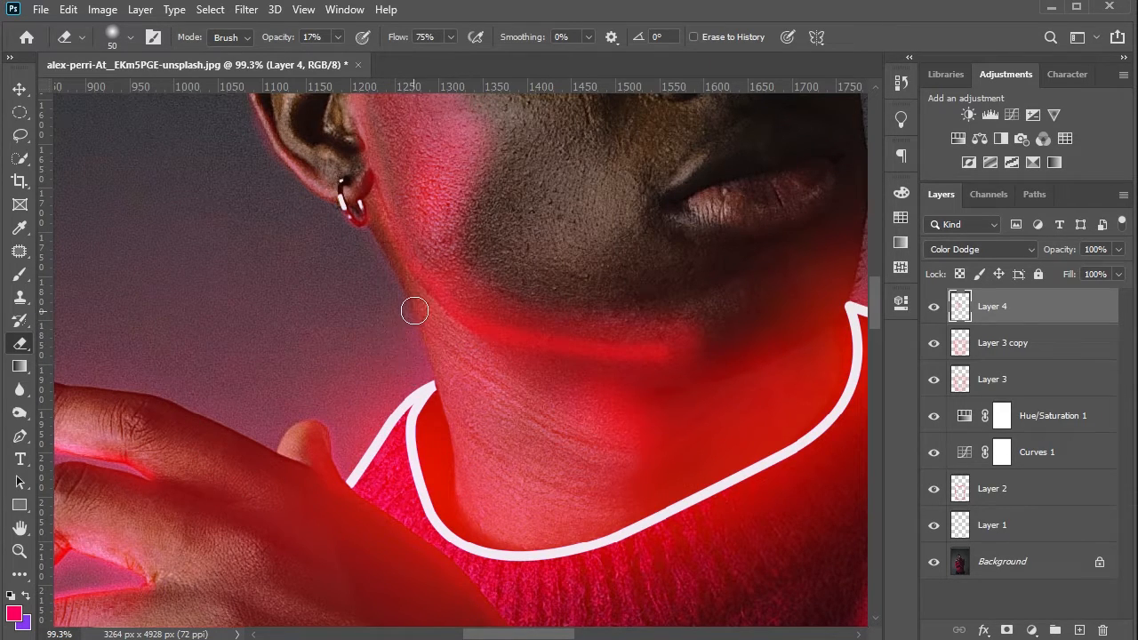
{"action": "scroll", "coordinate": [415, 310], "scroll_direction": "down", "scroll_amount": 5}
Spread red light across the cheek up to the glasses with a larger brush at 45% opacity.
{"action": "left_click", "coordinate": [19, 273]}
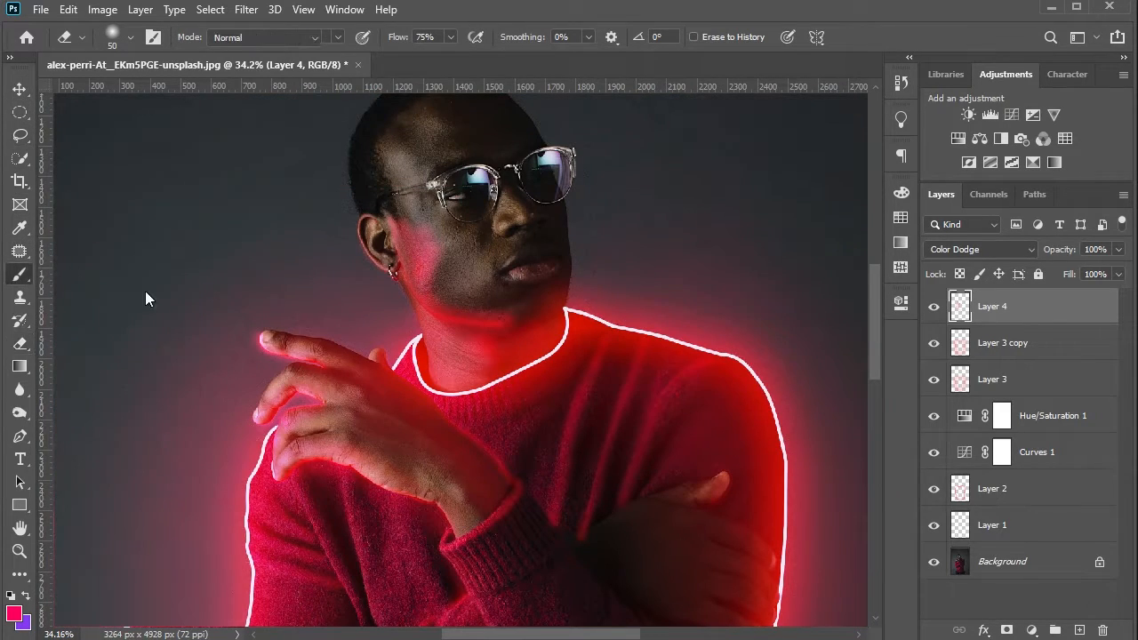
{"action": "scroll", "coordinate": [502, 311], "scroll_direction": "up", "scroll_amount": 3}
{"action": "scroll", "coordinate": [525, 249], "scroll_direction": "up", "scroll_amount": 3}
{"action": "key", "text": "bracketright"}
{"action": "key", "text": "bracketright"}
{"action": "mouse_move", "coordinate": [452, 329]}
{"action": "left_mouse_down"}
{"action": "mouse_move", "coordinate": [434, 285]}
{"action": "mouse_move", "coordinate": [440, 269]}
{"action": "mouse_move", "coordinate": [340, 206]}
{"action": "left_mouse_up"}
Reduce the brush to 20 px and paint red light around the edges of the lips at 45% opacity.
{"action": "key", "text": "bracketleft"}
{"action": "key", "text": "bracketleft"}
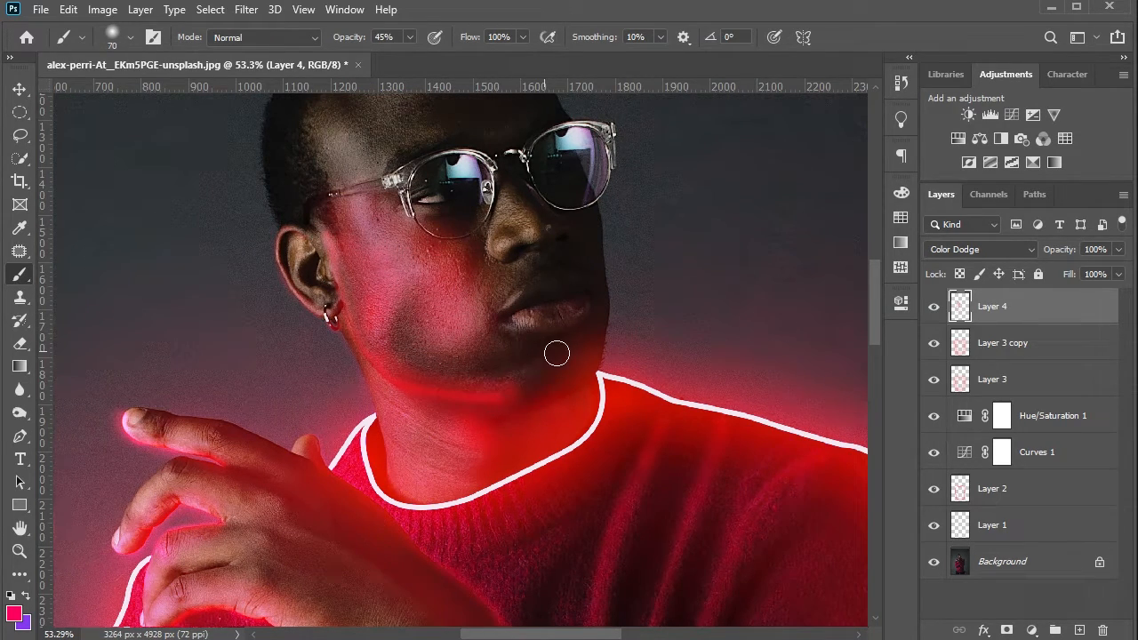
{"action": "scroll", "coordinate": [558, 354], "scroll_direction": "up", "scroll_amount": 3}
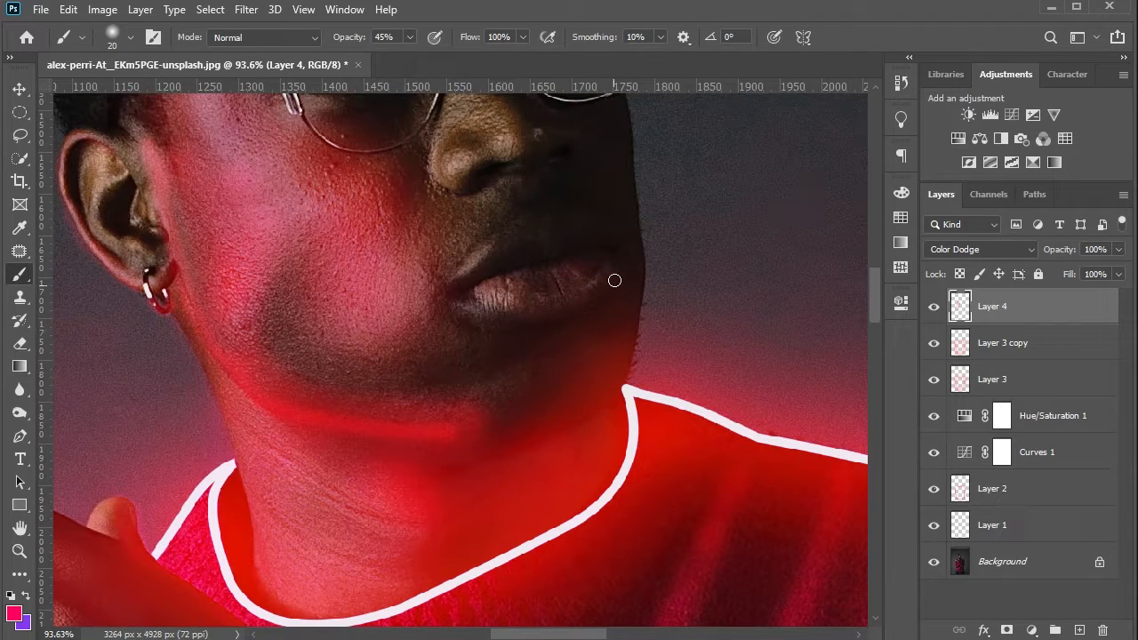
{"action": "left_click_drag", "start_coordinate": [615, 280], "coordinate": [550, 319]}
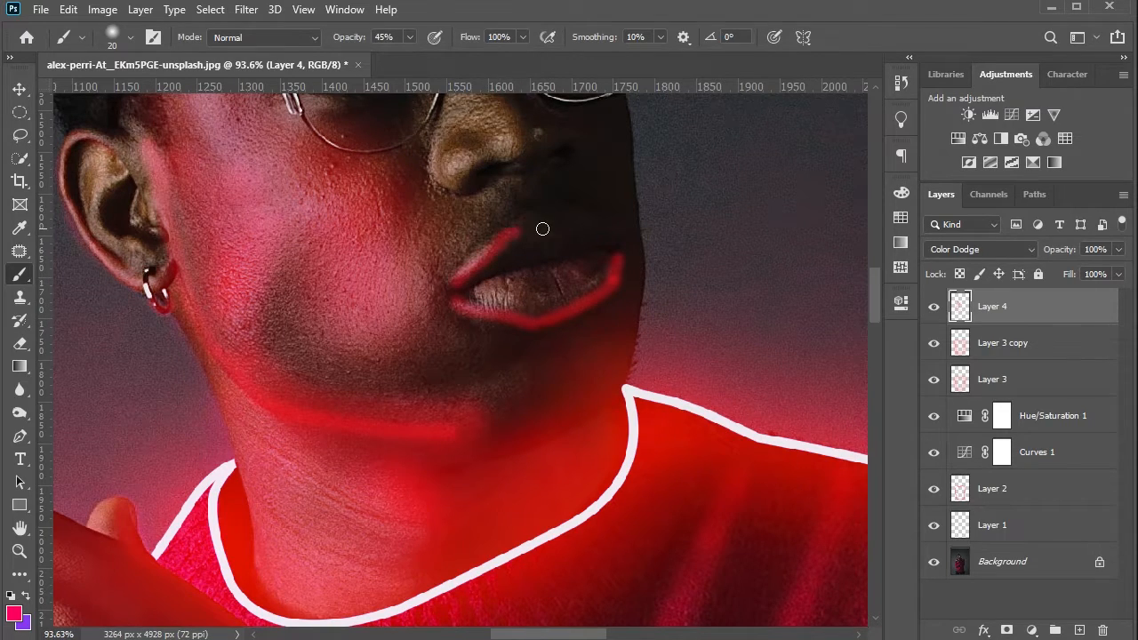
Paint red light on the underside of the nose with a 30 px brush and along the far edge of the face at 40 px.
{"action": "scroll", "coordinate": [542, 229], "scroll_direction": "up", "scroll_amount": 2}
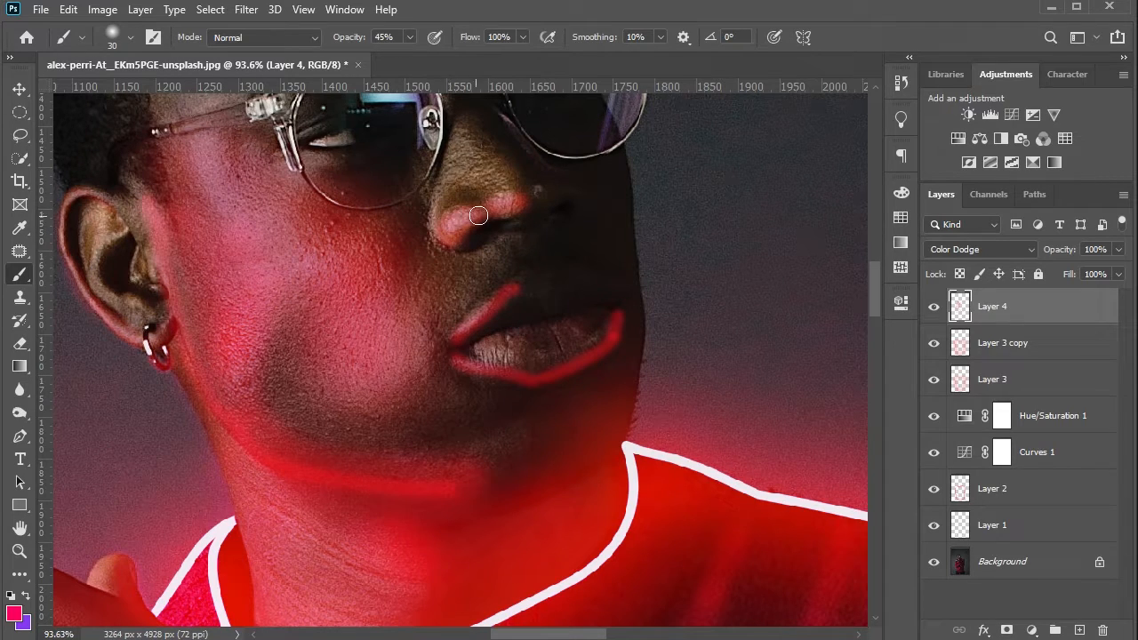
{"action": "scroll", "coordinate": [591, 233], "scroll_direction": "up", "scroll_amount": 1}
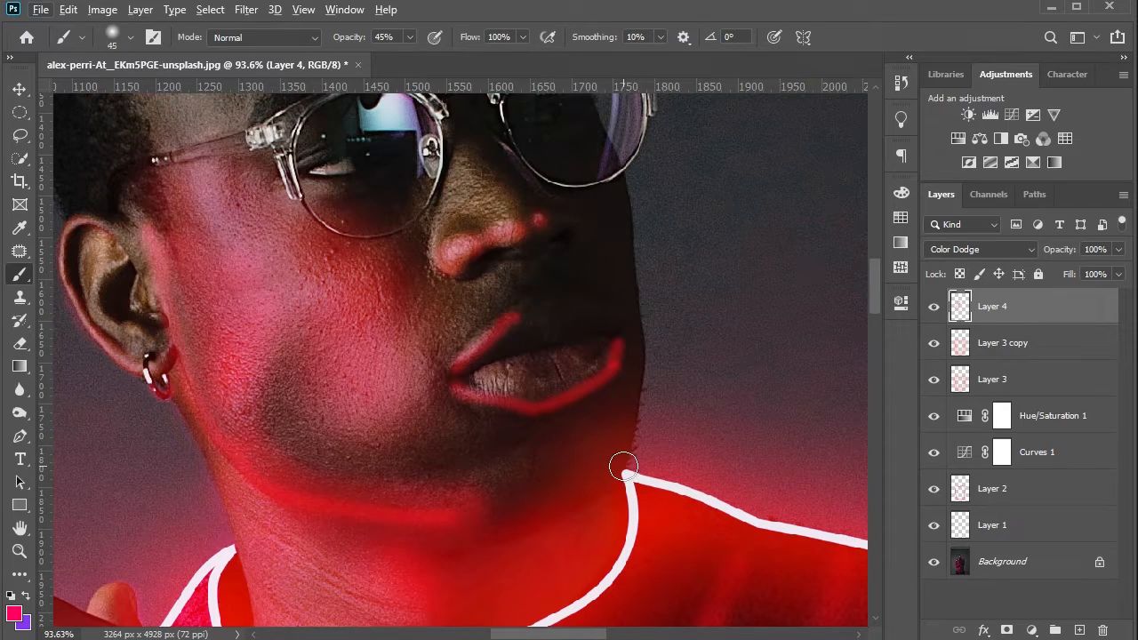
{"action": "mouse_move", "coordinate": [623, 465]}
{"action": "left_mouse_down"}
{"action": "mouse_move", "coordinate": [643, 308]}
{"action": "mouse_move", "coordinate": [618, 247]}
{"action": "mouse_move", "coordinate": [618, 204]}
{"action": "left_mouse_up"}
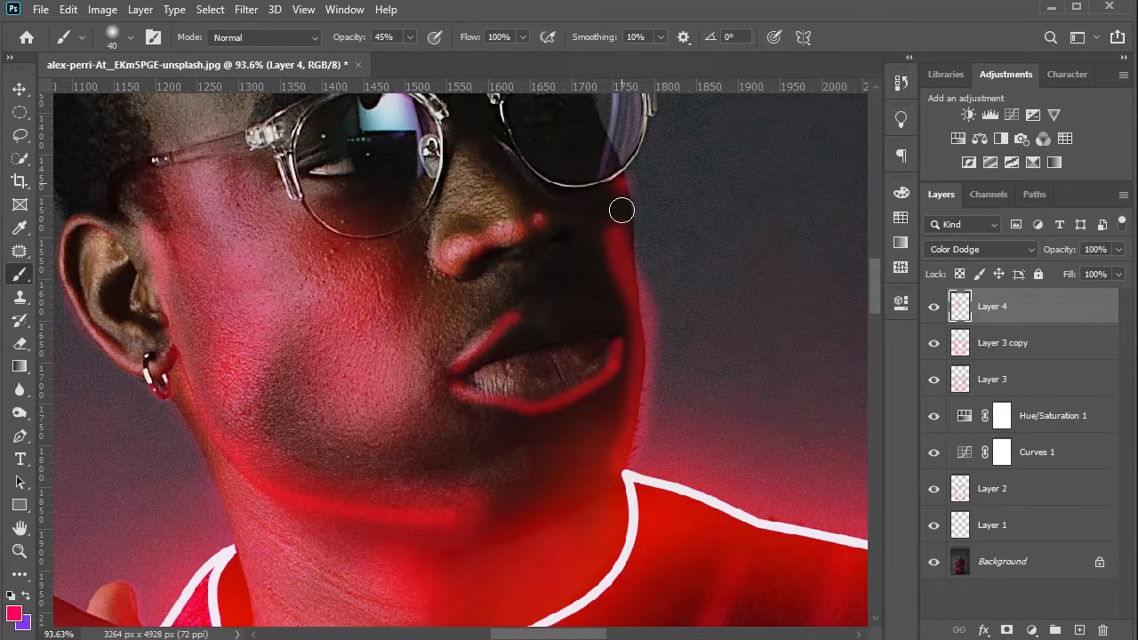
{"action": "scroll", "coordinate": [621, 210], "scroll_direction": "down", "scroll_amount": 3}
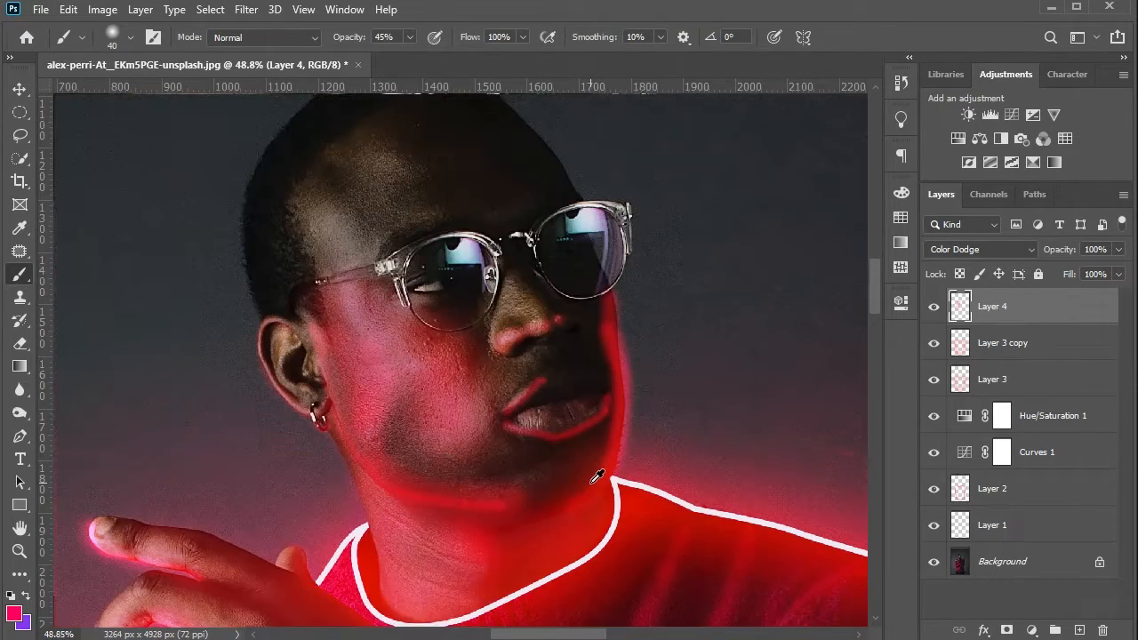
Fade the red light across the cheek with a 600 px Eraser at 17% opacity.
{"action": "scroll", "coordinate": [591, 482], "scroll_direction": "up", "scroll_amount": 1}
{"action": "scroll", "coordinate": [180, 358], "scroll_direction": "up", "scroll_amount": 1}
{"action": "left_click", "coordinate": [20, 343]}
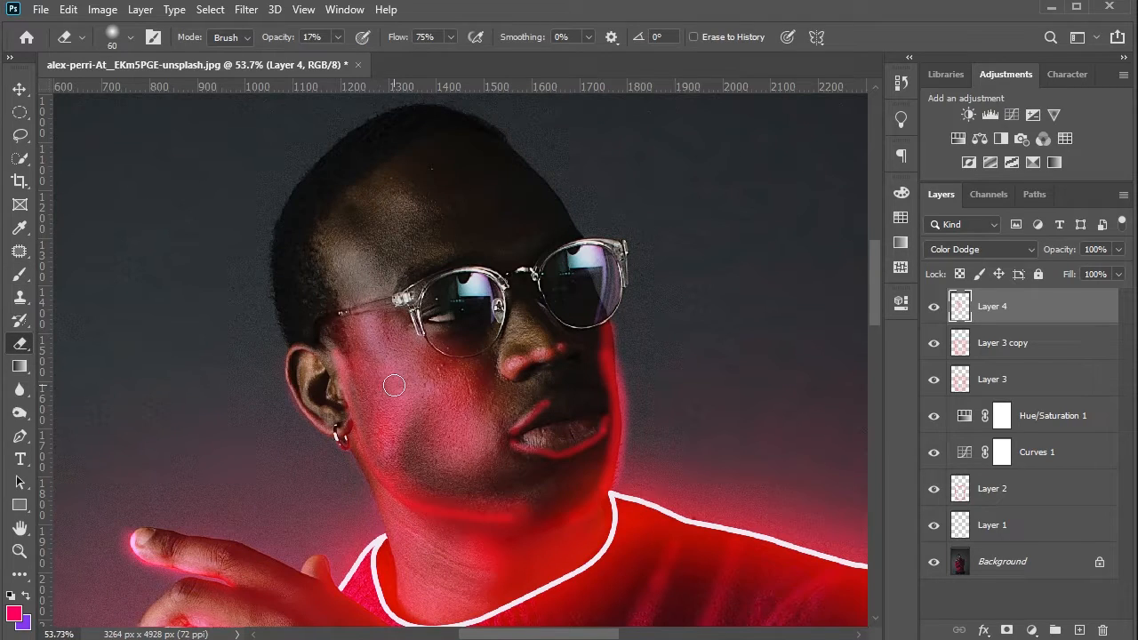
{"action": "key", "text": "bracketright"}
{"action": "key", "text": "bracketright"}
{"action": "key", "text": "bracketright"}
{"action": "key", "text": "bracketright"}
{"action": "key", "text": "bracketright"}
{"action": "key", "text": "bracketright"}
{"action": "key", "text": "bracketright"}
{"action": "key", "text": "bracketright"}
{"action": "key", "text": "bracketright"}
{"action": "key", "text": "bracketright"}
{"action": "key", "text": "bracketright"}
{"action": "key", "text": "bracketright"}
{"action": "key", "text": "bracketright"}
{"action": "key", "text": "bracketright"}
{"action": "key", "text": "bracketright"}
{"action": "mouse_move", "coordinate": [358, 381]}
{"action": "left_mouse_down"}
{"action": "mouse_move", "coordinate": [427, 410]}
{"action": "mouse_move", "coordinate": [430, 383]}
{"action": "left_mouse_up"}
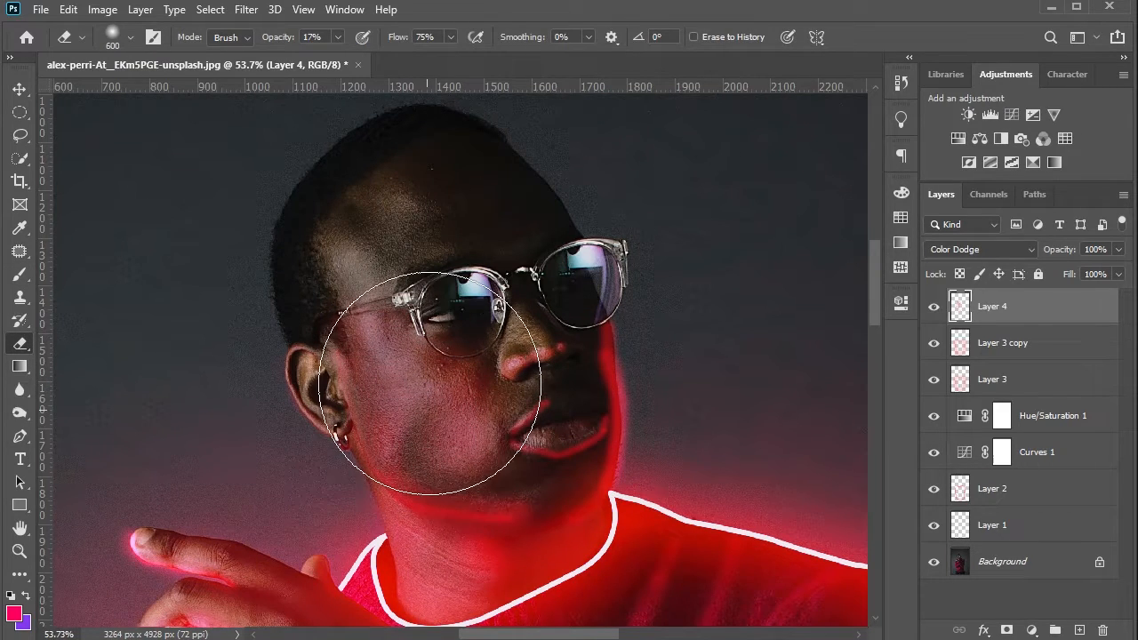
Soften the red line under the jaw and chin with a 200 px Eraser, reducing it to 70 px.
{"action": "key", "text": "bracketleft"}
{"action": "key", "text": "bracketleft"}
{"action": "key", "text": "bracketleft"}
{"action": "key", "text": "bracketleft"}
{"action": "key", "text": "bracketleft"}
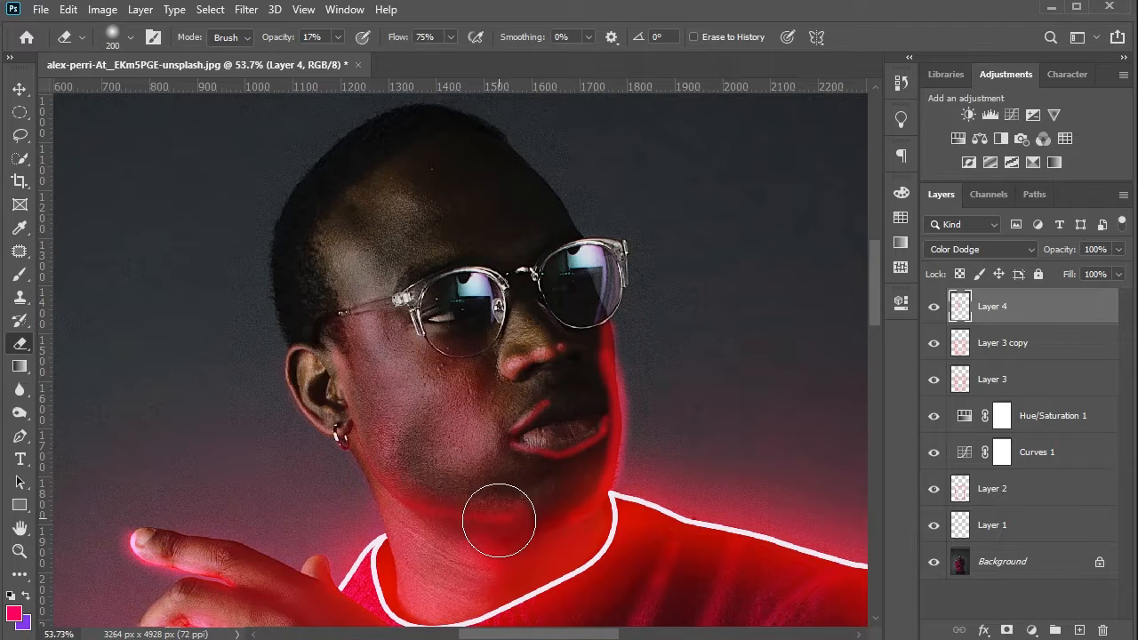
{"action": "key", "text": "bracketleft"}
{"action": "key", "text": "bracketleft"}
{"action": "key", "text": "bracketleft"}
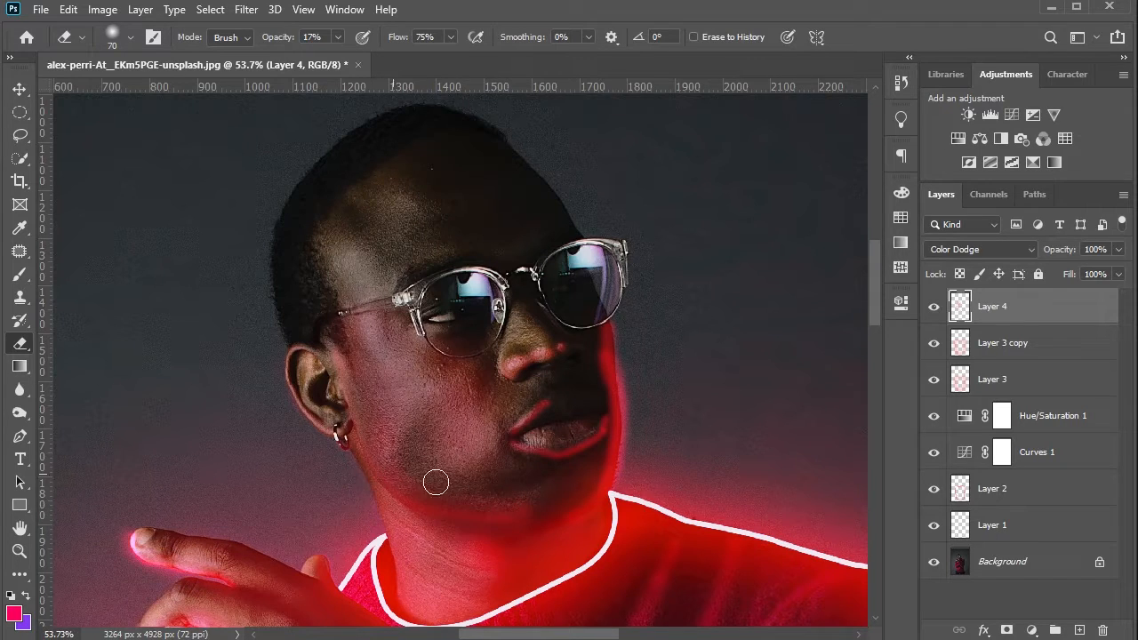
Fade the red light on the nose, lips, face edge and neck with a larger Eraser, finishing at 200 px.
{"action": "key", "text": "bracketright"}
{"action": "key", "text": "bracketright"}
{"action": "key", "text": "bracketright"}
{"action": "key", "text": "bracketright"}
{"action": "key", "text": "bracketright"}
{"action": "key", "text": "bracketright"}
{"action": "key", "text": "bracketright"}
{"action": "key", "text": "bracketright"}
{"action": "key", "text": "bracketright"}
{"action": "key", "text": "bracketright"}
{"action": "key", "text": "bracketright"}
{"action": "mouse_move", "coordinate": [490, 432]}
{"action": "left_mouse_down"}
{"action": "mouse_move", "coordinate": [541, 398]}
{"action": "mouse_move", "coordinate": [566, 411]}
{"action": "mouse_move", "coordinate": [552, 387]}
{"action": "mouse_move", "coordinate": [576, 435]}
{"action": "left_mouse_up"}
{"action": "key", "text": "bracketleft"}
{"action": "key", "text": "bracketleft"}
{"action": "key", "text": "bracketleft"}
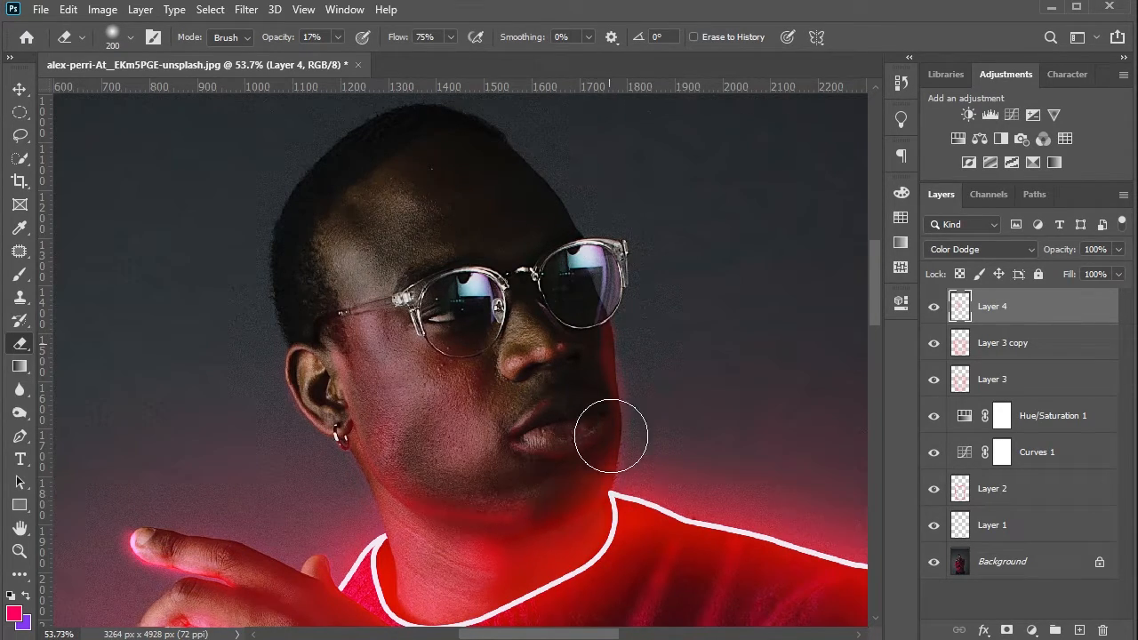
{"action": "mouse_move", "coordinate": [439, 565]}
{"action": "left_mouse_down"}
{"action": "mouse_move", "coordinate": [569, 535]}
{"action": "mouse_move", "coordinate": [512, 567]}
{"action": "mouse_move", "coordinate": [596, 526]}
{"action": "mouse_move", "coordinate": [561, 580]}
{"action": "mouse_move", "coordinate": [454, 568]}
{"action": "mouse_move", "coordinate": [377, 504]}
{"action": "left_mouse_up"}
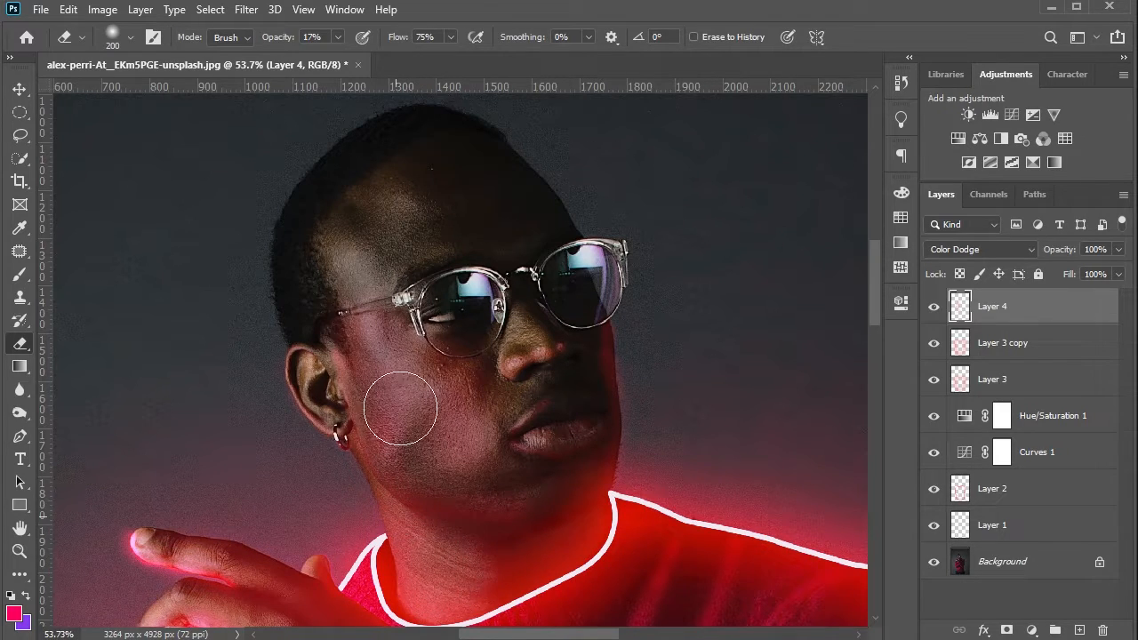
Paint faint red light over the lower cheek and jaw with a 100 px Brush at 11% opacity.
{"action": "left_click", "coordinate": [20, 274]}
{"action": "scroll", "coordinate": [413, 510], "scroll_direction": "up", "scroll_amount": 3}
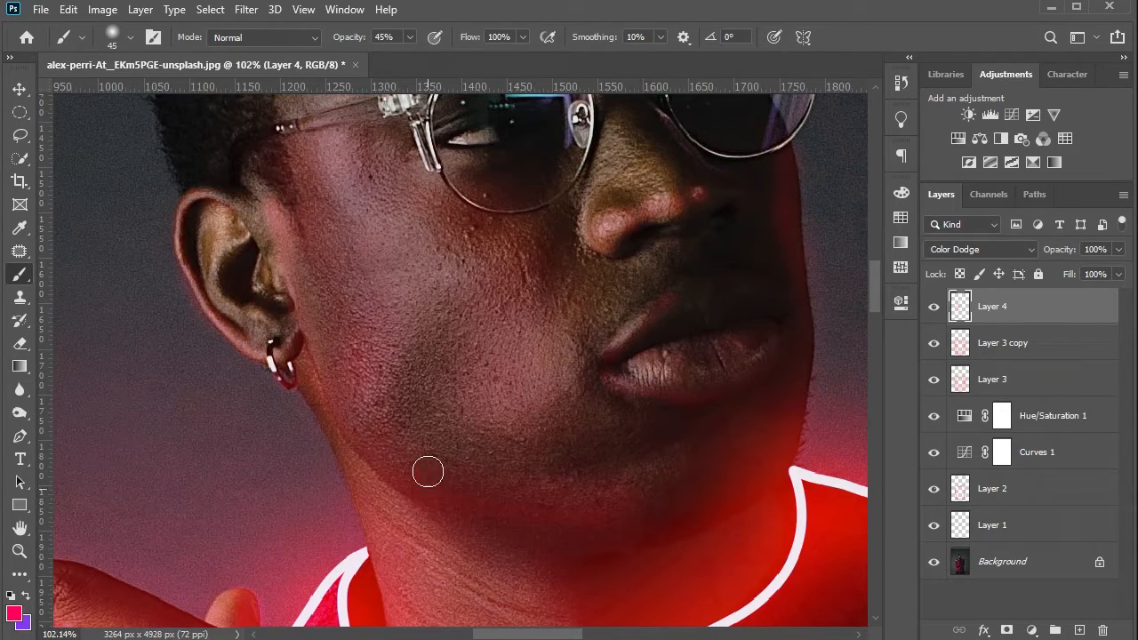
{"action": "key", "text": "bracketright"}
{"action": "key", "text": "bracketright"}
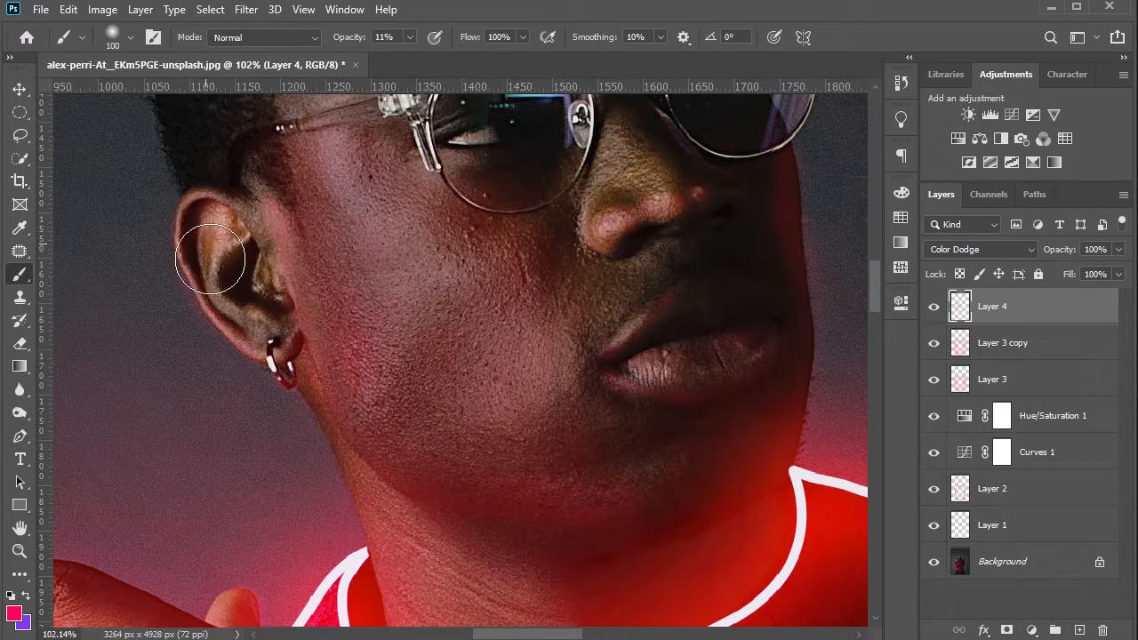
{"action": "scroll", "coordinate": [547, 287], "scroll_direction": "down", "scroll_amount": 3}
{"action": "scroll", "coordinate": [547, 287], "scroll_direction": "down", "scroll_amount": 4}
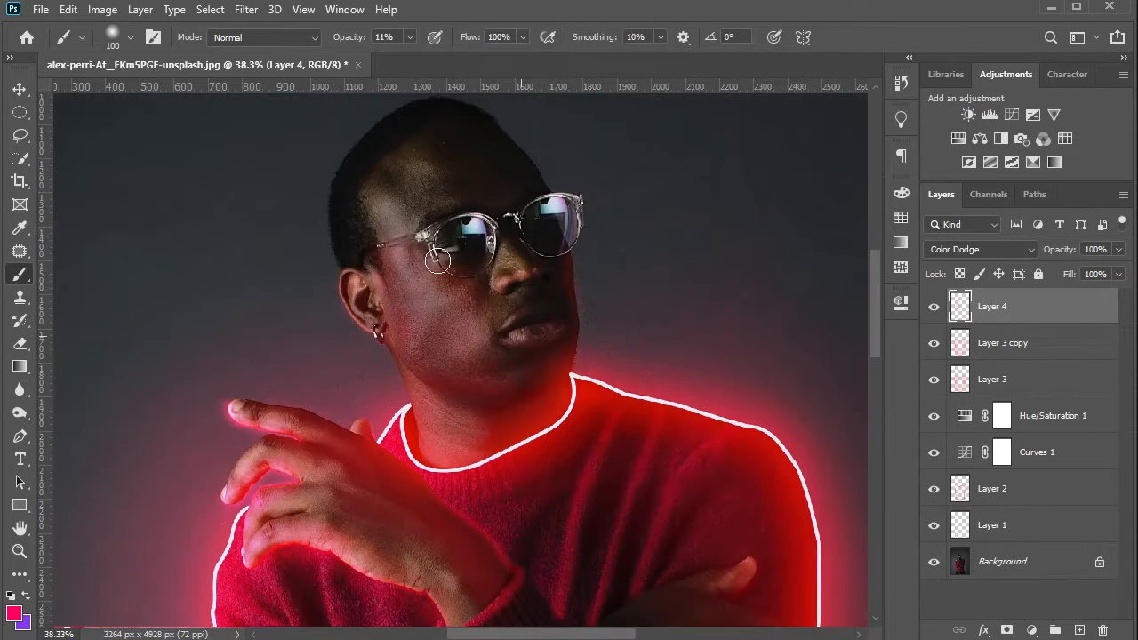
Paint faint red light over the temple, then enlarge the brush to 125 px and tint the hair above the ear.
{"action": "scroll", "coordinate": [382, 267], "scroll_direction": "up", "scroll_amount": 5}
{"action": "scroll", "coordinate": [377, 273], "scroll_direction": "up", "scroll_amount": 1}
{"action": "mouse_move", "coordinate": [337, 200]}
{"action": "left_mouse_down"}
{"action": "mouse_move", "coordinate": [391, 260]}
{"action": "mouse_move", "coordinate": [426, 238]}
{"action": "mouse_move", "coordinate": [356, 278]}
{"action": "mouse_move", "coordinate": [425, 274]}
{"action": "left_mouse_up"}
{"action": "scroll", "coordinate": [428, 273], "scroll_direction": "down", "scroll_amount": 4}
{"action": "scroll", "coordinate": [373, 338], "scroll_direction": "up", "scroll_amount": 3}
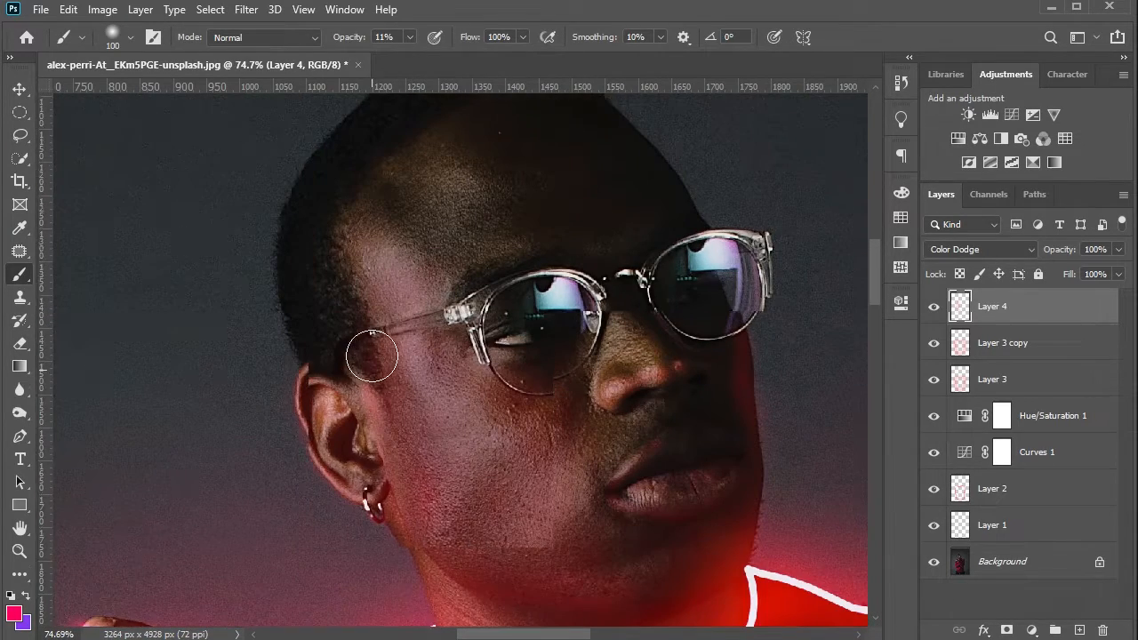
{"action": "key", "text": "bracketright"}
{"action": "mouse_move", "coordinate": [305, 315]}
{"action": "left_mouse_down"}
{"action": "mouse_move", "coordinate": [310, 254]}
{"action": "mouse_move", "coordinate": [339, 225]}
{"action": "mouse_move", "coordinate": [331, 354]}
{"action": "mouse_move", "coordinate": [373, 417]}
{"action": "mouse_move", "coordinate": [318, 404]}
{"action": "mouse_move", "coordinate": [296, 285]}
{"action": "mouse_move", "coordinate": [342, 213]}
{"action": "left_mouse_up"}
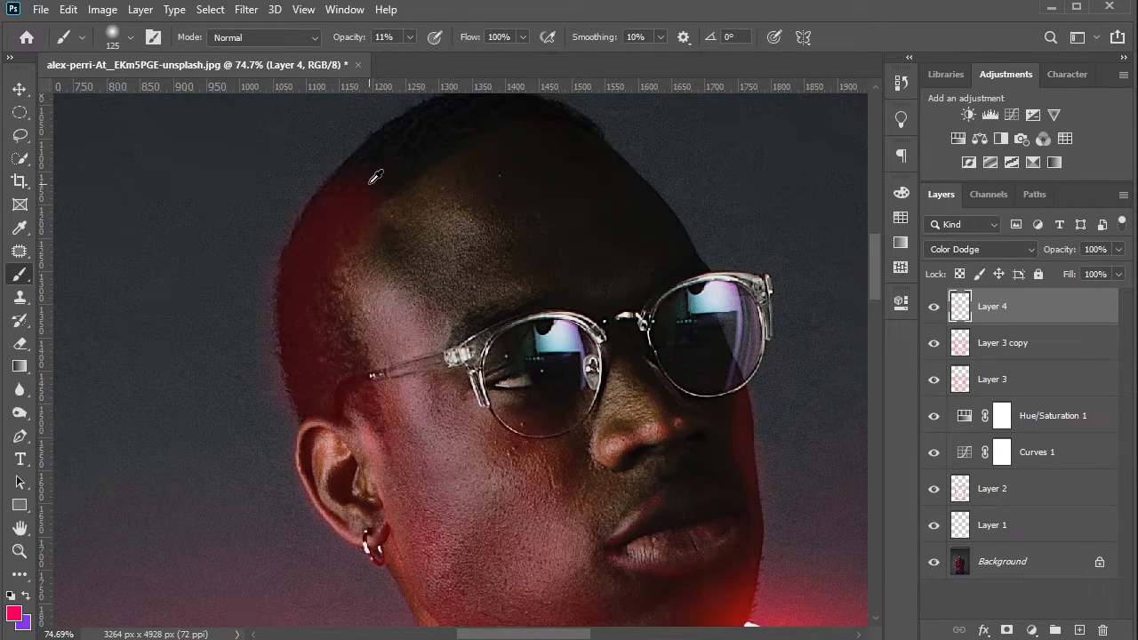
{"action": "scroll", "coordinate": [661, 412], "scroll_direction": "down", "scroll_amount": 3}
Paint subtle red light along the jawline, chin and lip edges, reducing the brush to 20 px.
{"action": "scroll", "coordinate": [626, 462], "scroll_direction": "up", "scroll_amount": 3}
{"action": "scroll", "coordinate": [534, 481], "scroll_direction": "up", "scroll_amount": 2}
{"action": "key", "text": "bracketleft"}
{"action": "key", "text": "bracketleft"}
{"action": "key", "text": "bracketleft"}
{"action": "key", "text": "bracketleft"}
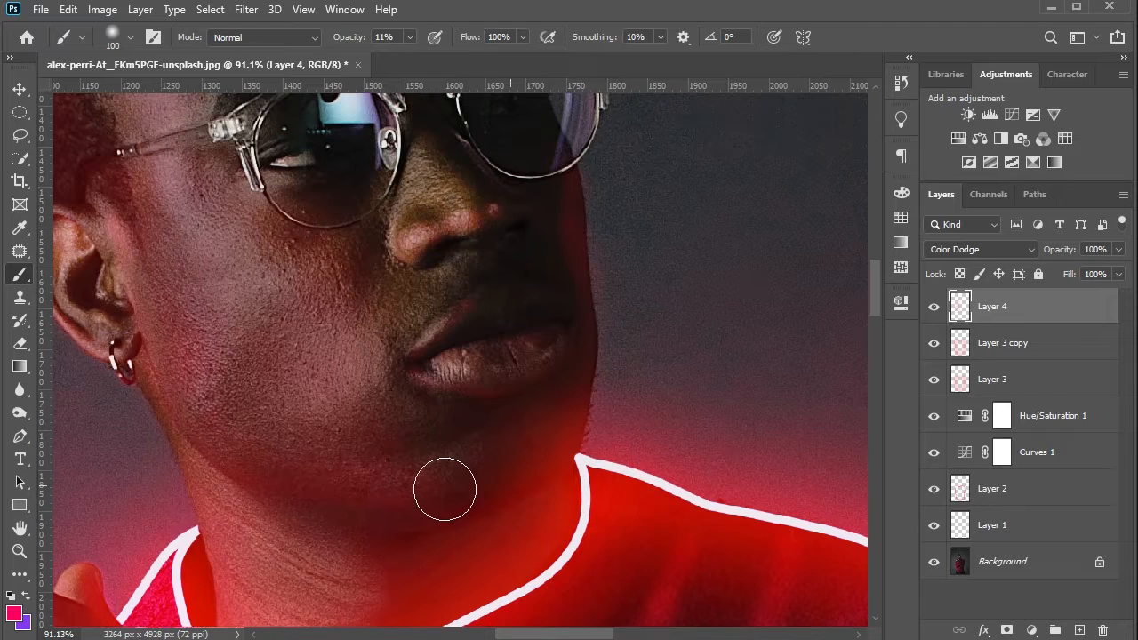
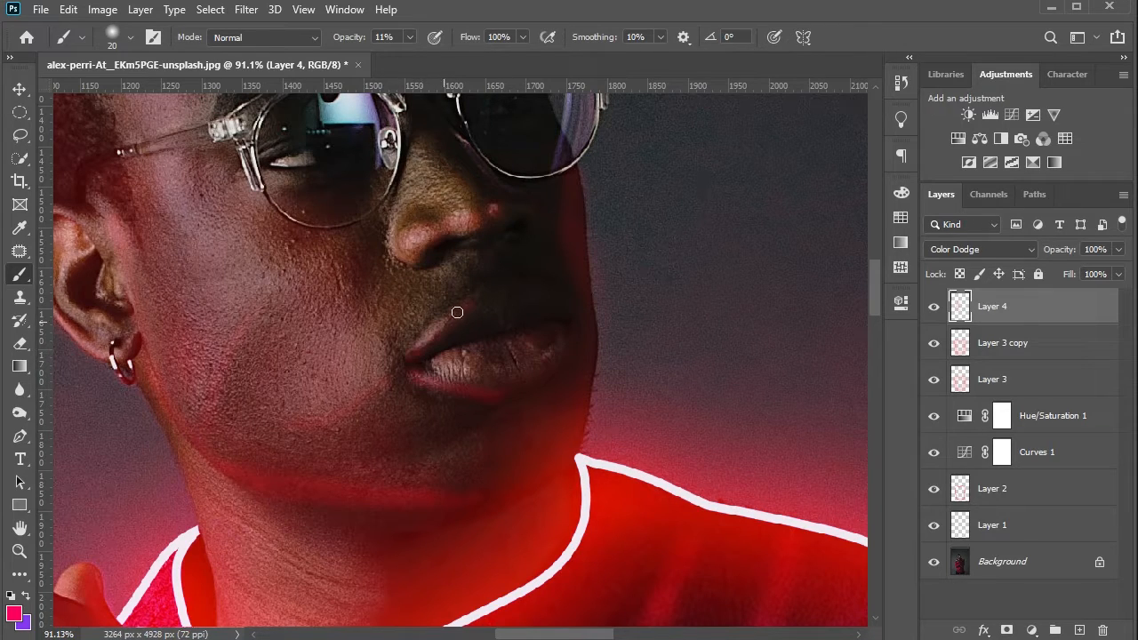
Enlarge the brush to 25 px and add faint red light along the far edge of the face below the glasses.
{"action": "key", "text": "bracketright"}
{"action": "scroll", "coordinate": [569, 445], "scroll_direction": "up", "scroll_amount": 5}
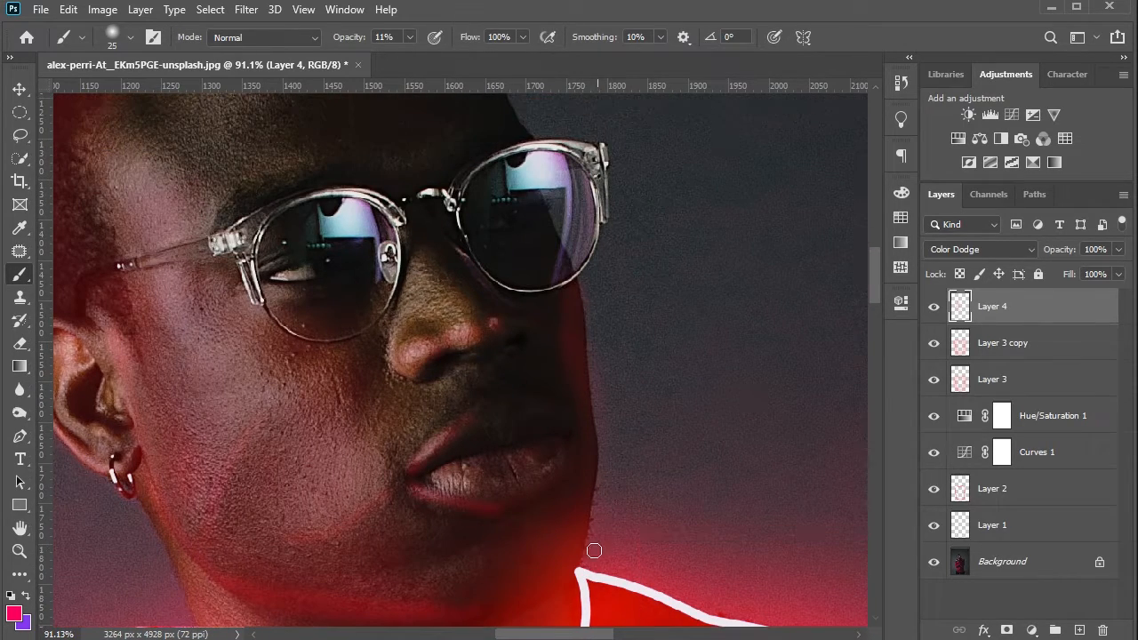
{"action": "scroll", "coordinate": [609, 329], "scroll_direction": "up", "scroll_amount": 3}
{"action": "scroll", "coordinate": [612, 309], "scroll_direction": "up", "scroll_amount": 9}
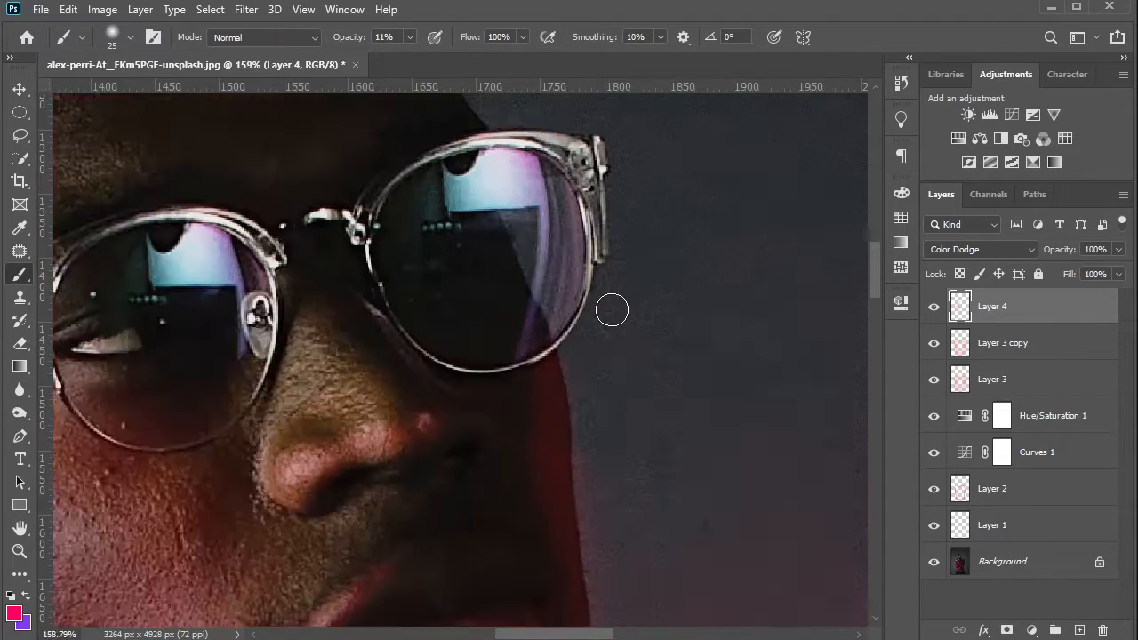
Paint red highlights on the hinge of the glasses near the temple with a 9 px brush at 70% opacity.
{"action": "scroll", "coordinate": [612, 308], "scroll_direction": "down", "scroll_amount": 10}
{"action": "scroll", "coordinate": [160, 347], "scroll_direction": "up", "scroll_amount": 10}
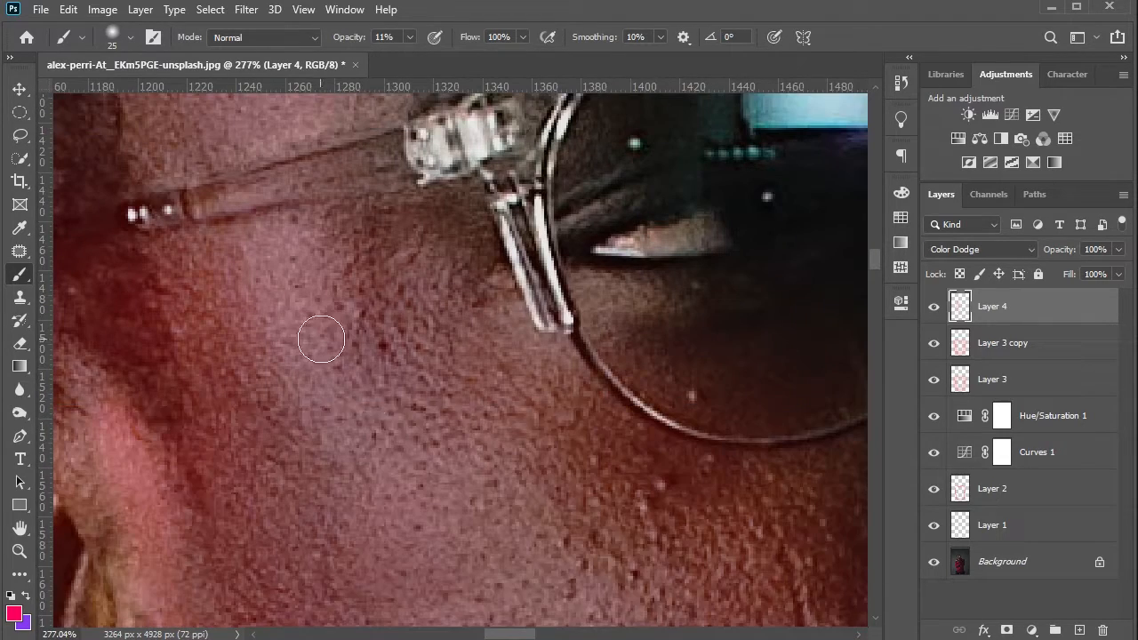
{"action": "key", "text": "bracketleft"}
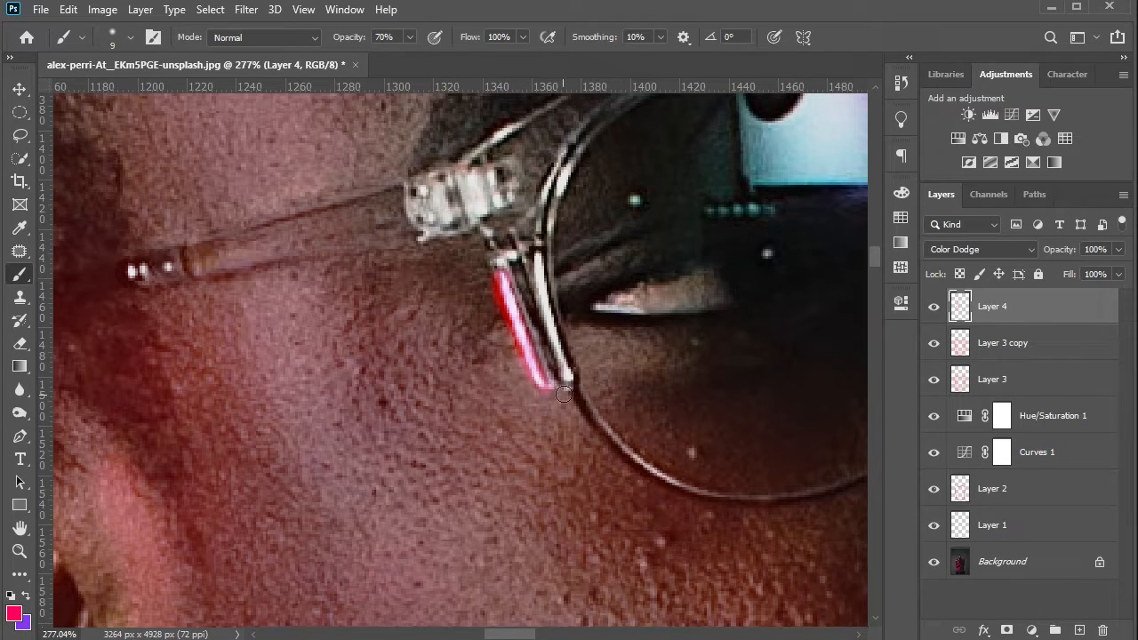
{"action": "left_click_drag", "start_coordinate": [567, 381], "coordinate": [541, 259]}
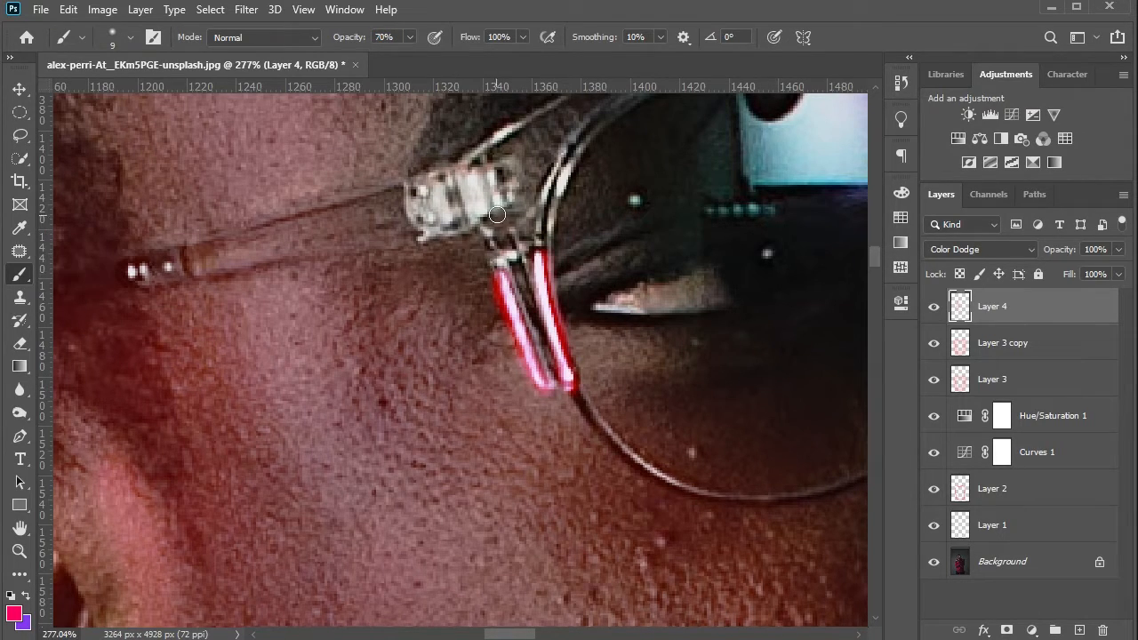
{"action": "left_click_drag", "start_coordinate": [518, 209], "coordinate": [424, 243]}
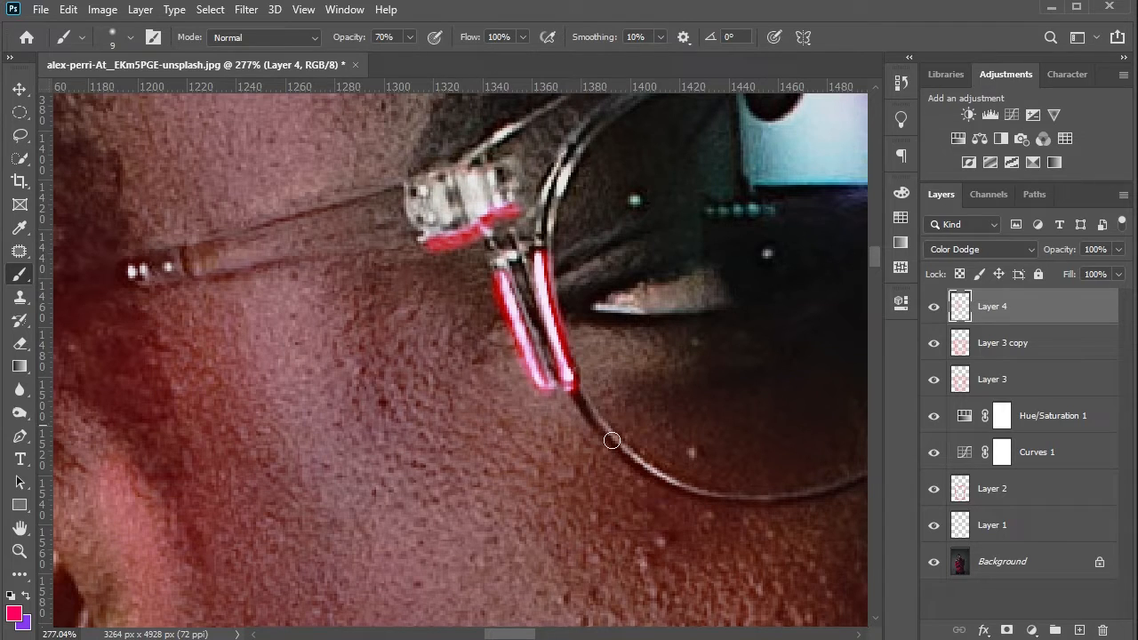
Paint a red highlight along the lower rim of the near lens and up its nose side.
{"action": "mouse_move", "coordinate": [593, 408]}
{"action": "left_mouse_down"}
{"action": "mouse_move", "coordinate": [640, 470]}
{"action": "mouse_move", "coordinate": [723, 503]}
{"action": "mouse_move", "coordinate": [587, 410]}
{"action": "mouse_move", "coordinate": [571, 382]}
{"action": "left_mouse_up"}
{"action": "scroll", "coordinate": [571, 382], "scroll_direction": "down", "scroll_amount": 4}
{"action": "left_click_drag", "start_coordinate": [649, 404], "coordinate": [592, 404]}
{"action": "scroll", "coordinate": [597, 436], "scroll_direction": "up", "scroll_amount": 3}
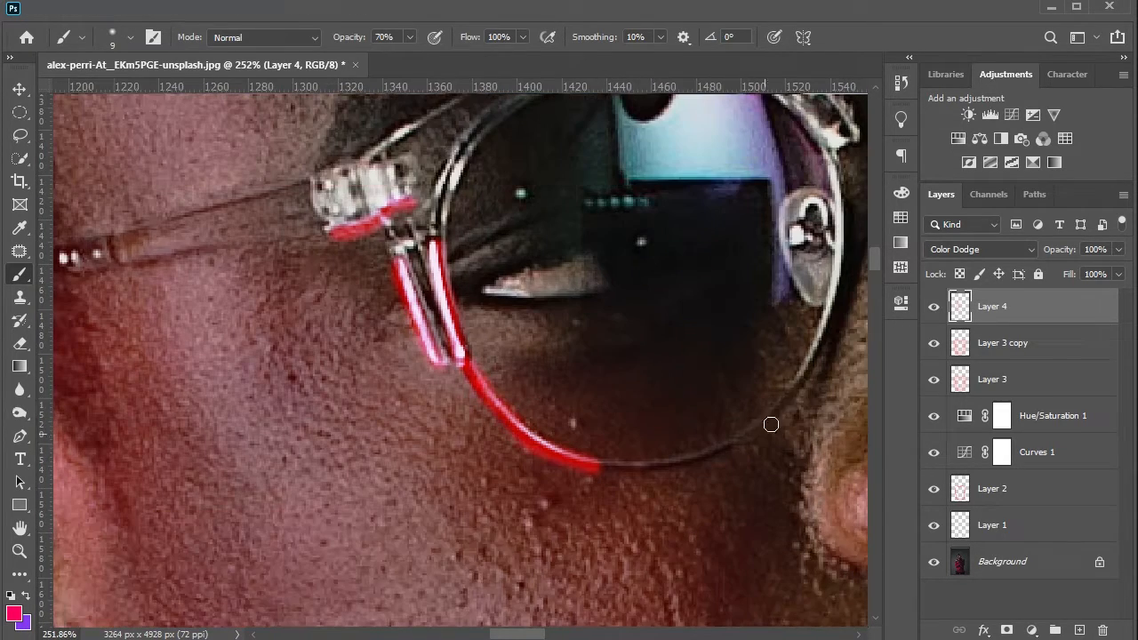
{"action": "mouse_move", "coordinate": [792, 391]}
{"action": "left_mouse_down"}
{"action": "mouse_move", "coordinate": [747, 432]}
{"action": "mouse_move", "coordinate": [685, 457]}
{"action": "mouse_move", "coordinate": [588, 463]}
{"action": "left_mouse_up"}
{"action": "mouse_move", "coordinate": [827, 153]}
{"action": "left_mouse_down"}
{"action": "mouse_move", "coordinate": [839, 254]}
{"action": "mouse_move", "coordinate": [787, 397]}
{"action": "left_mouse_up"}
{"action": "scroll", "coordinate": [593, 319], "scroll_direction": "up", "scroll_amount": 1}
{"action": "scroll", "coordinate": [593, 319], "scroll_direction": "down", "scroll_amount": 10}
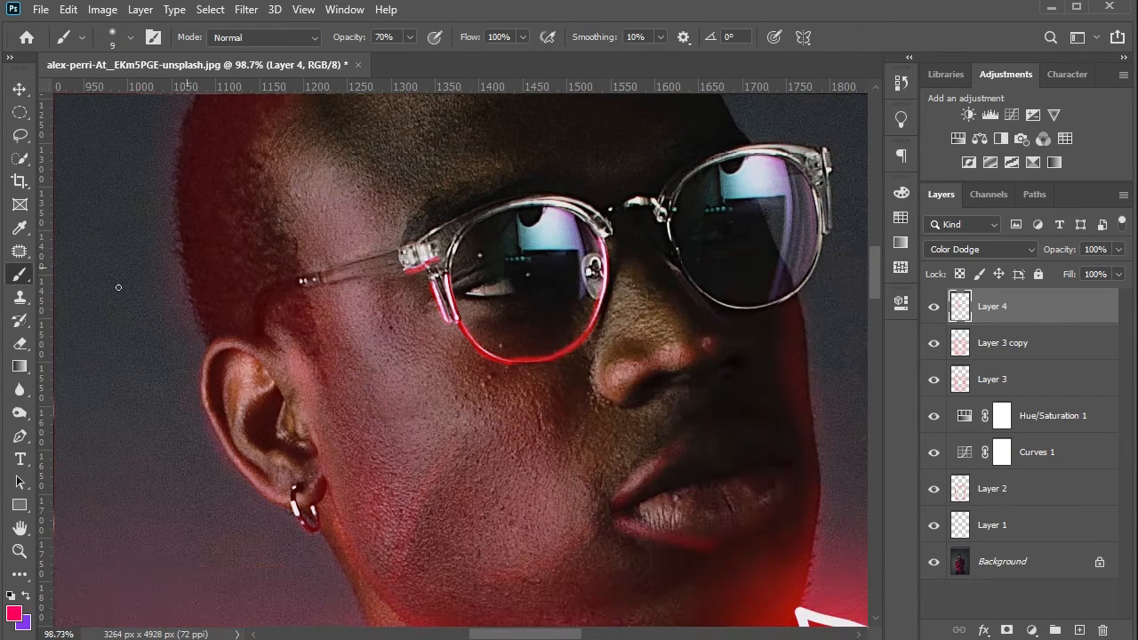
Fade the red highlights on the near lens rim and hinge with the Eraser, then deselect the layer.
{"action": "left_click", "coordinate": [20, 343]}
{"action": "mouse_move", "coordinate": [574, 312]}
{"action": "left_mouse_down"}
{"action": "mouse_move", "coordinate": [571, 338]}
{"action": "mouse_move", "coordinate": [549, 325]}
{"action": "mouse_move", "coordinate": [580, 260]}
{"action": "mouse_move", "coordinate": [477, 335]}
{"action": "mouse_move", "coordinate": [505, 320]}
{"action": "left_mouse_up"}
{"action": "left_click", "coordinate": [19, 89]}
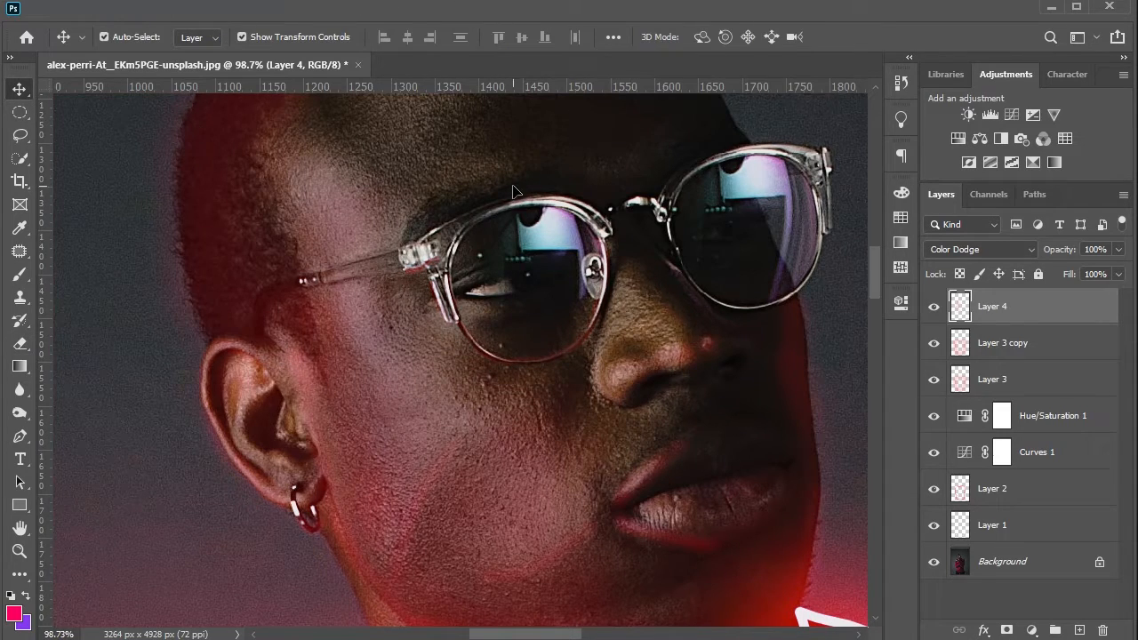
{"action": "scroll", "coordinate": [533, 184], "scroll_direction": "down", "scroll_amount": 10}
{"action": "scroll", "coordinate": [533, 184], "scroll_direction": "down", "scroll_amount": 2}
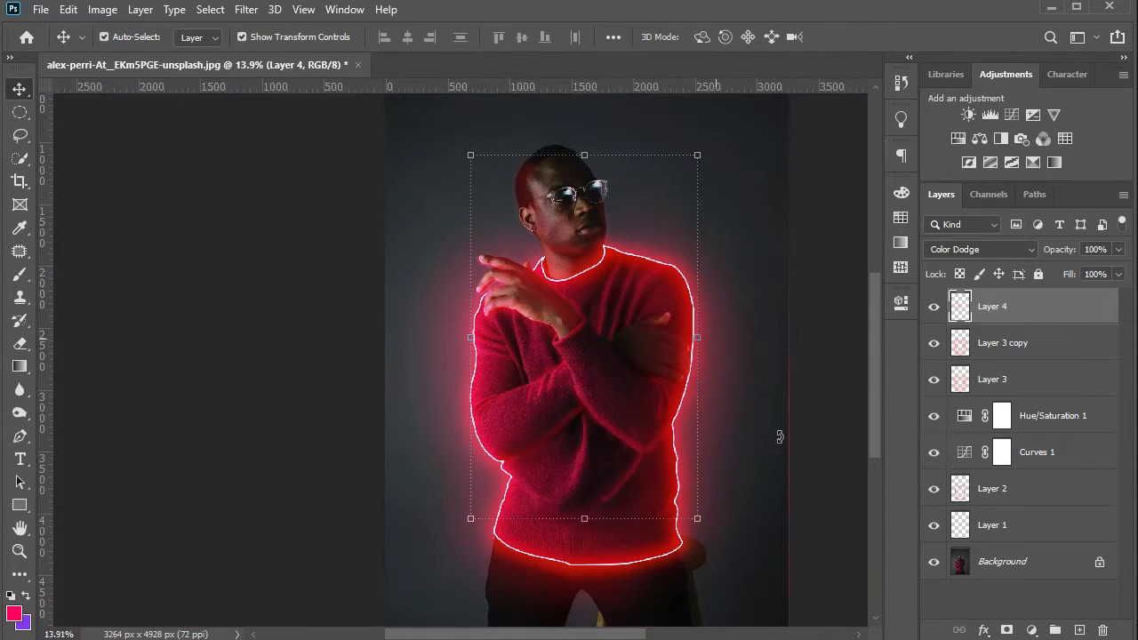
{"action": "left_click", "coordinate": [791, 437]}
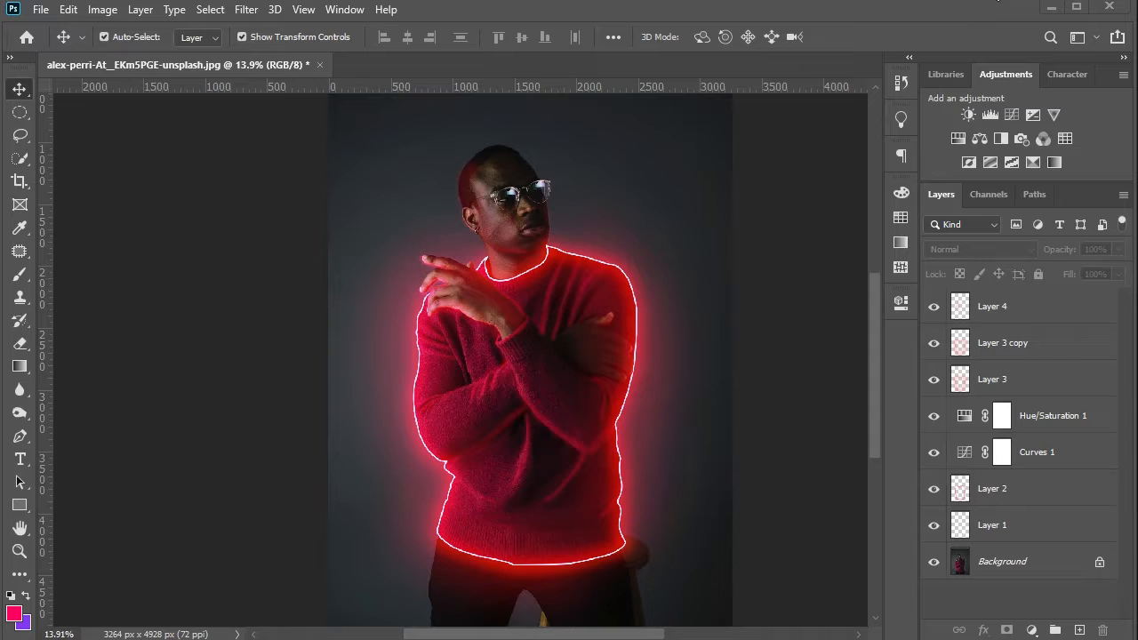
Paint a red highlight along the outer and lower rim of the far lens on Layer 4 with a 9 px brush at 70% opacity.
{"action": "scroll", "coordinate": [436, 280], "scroll_direction": "up", "scroll_amount": 4}
{"action": "scroll", "coordinate": [486, 278], "scroll_direction": "up", "scroll_amount": 15}
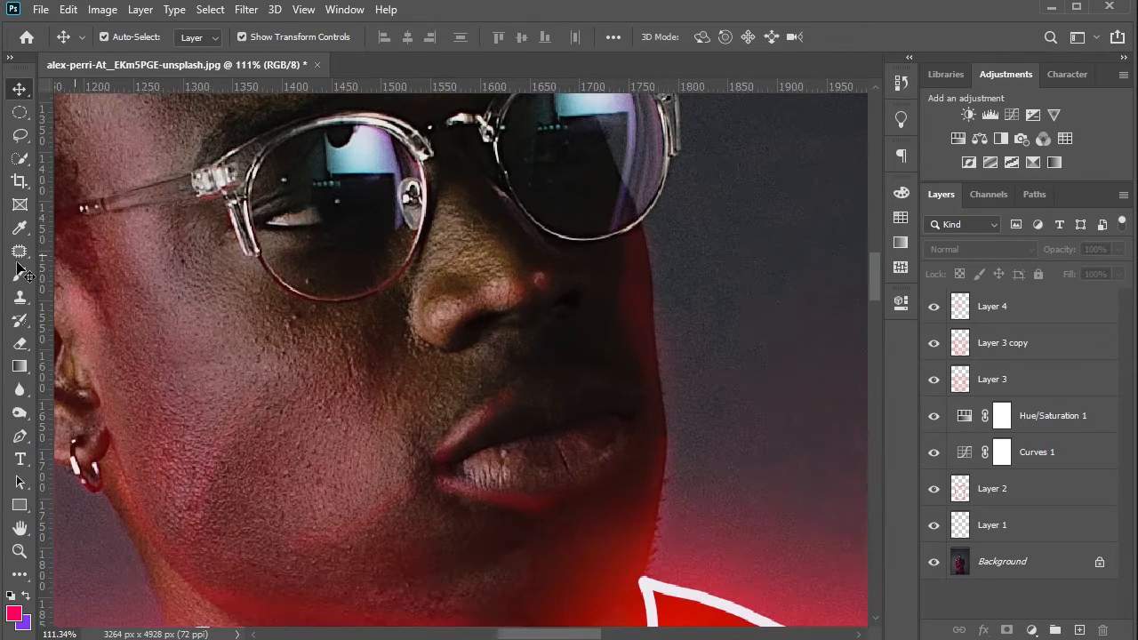
{"action": "left_click", "coordinate": [19, 273]}
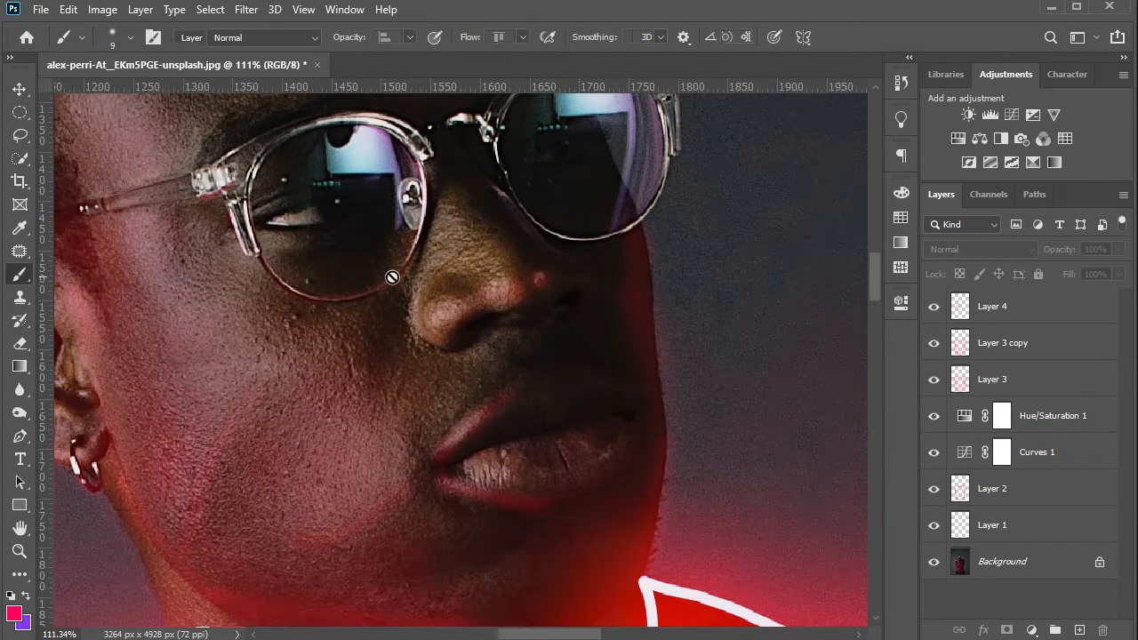
{"action": "left_click", "coordinate": [1018, 312]}
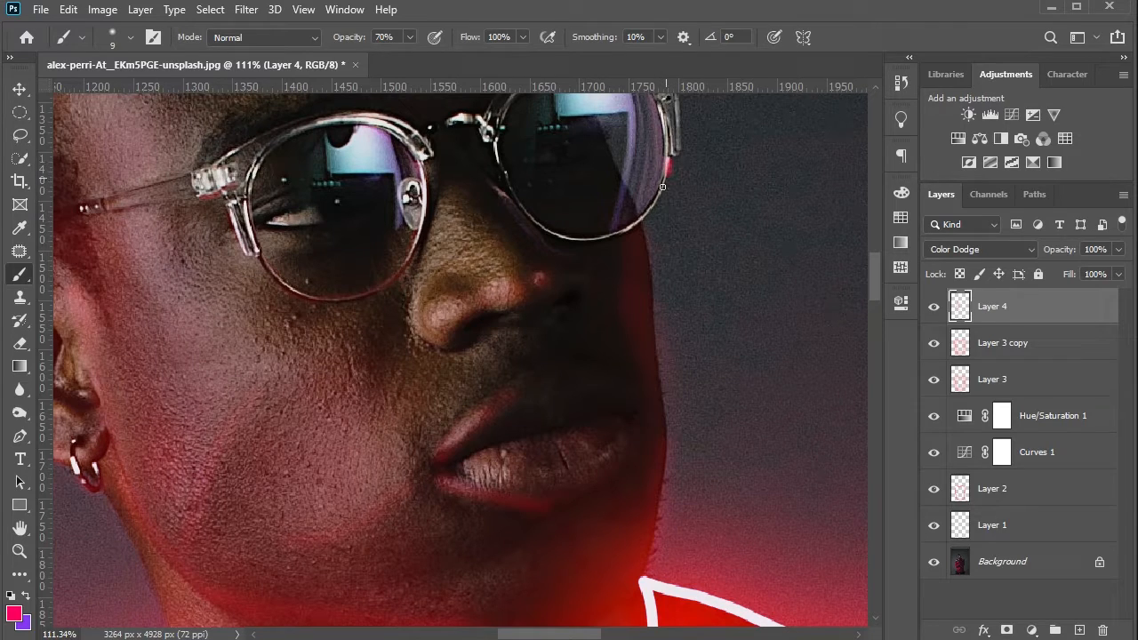
{"action": "scroll", "coordinate": [689, 173], "scroll_direction": "left", "scroll_amount": 1}
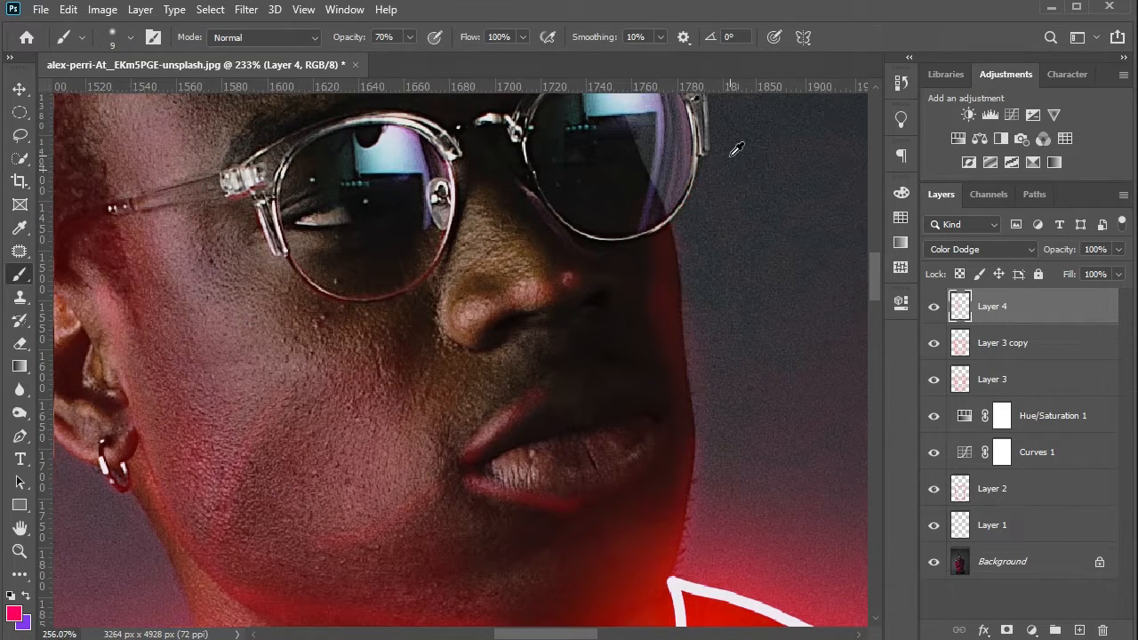
{"action": "scroll", "coordinate": [694, 151], "scroll_direction": "up", "scroll_amount": 4}
{"action": "mouse_move", "coordinate": [696, 165]}
{"action": "left_mouse_down"}
{"action": "mouse_move", "coordinate": [694, 191]}
{"action": "mouse_move", "coordinate": [632, 298]}
{"action": "mouse_move", "coordinate": [569, 334]}
{"action": "mouse_move", "coordinate": [449, 343]}
{"action": "left_mouse_up"}
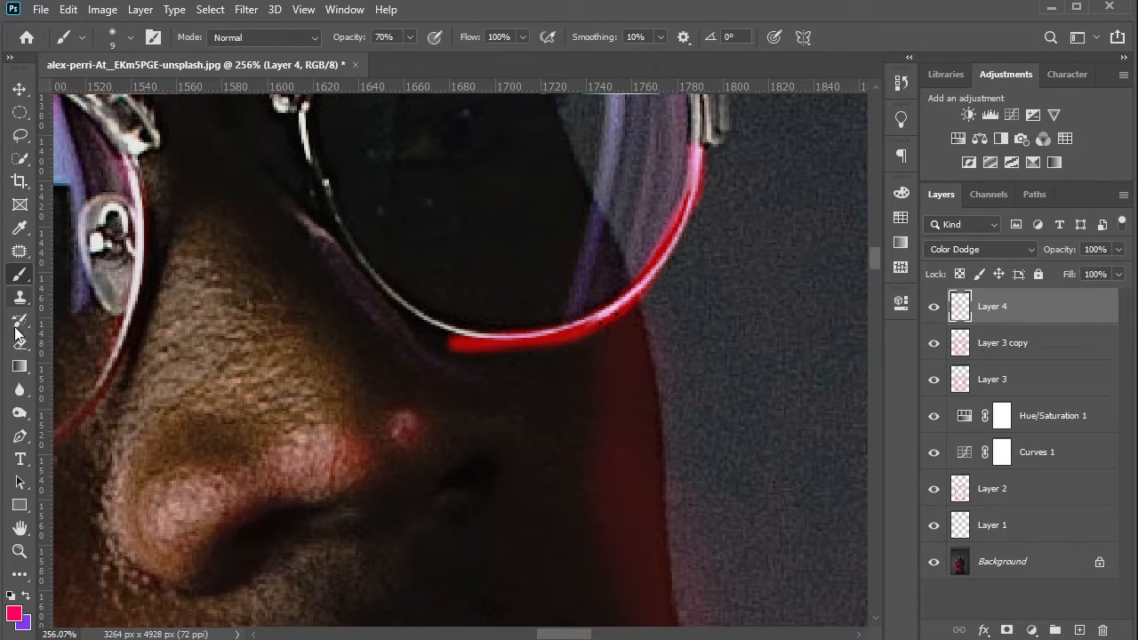
Fade the red highlight on the far lens rim with a 45 px Eraser at 17% opacity.
{"action": "left_click", "coordinate": [19, 343]}
{"action": "key", "text": "bracketleft"}
{"action": "key", "text": "bracketleft"}
{"action": "key", "text": "bracketleft"}
{"action": "key", "text": "bracketleft"}
{"action": "key", "text": "bracketleft"}
{"action": "key", "text": "bracketleft"}
{"action": "key", "text": "bracketleft"}
{"action": "key", "text": "bracketleft"}
{"action": "key", "text": "bracketleft"}
{"action": "key", "text": "bracketleft"}
{"action": "key", "text": "bracketleft"}
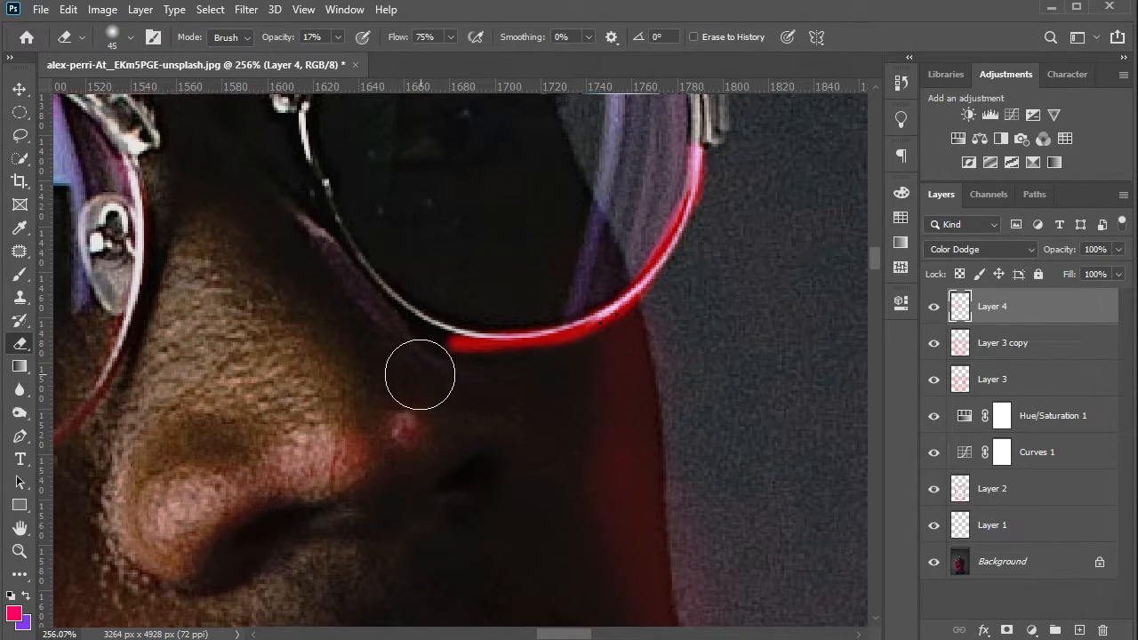
{"action": "mouse_move", "coordinate": [432, 317]}
{"action": "left_mouse_down"}
{"action": "mouse_move", "coordinate": [585, 329]}
{"action": "mouse_move", "coordinate": [644, 266]}
{"action": "mouse_move", "coordinate": [706, 130]}
{"action": "mouse_move", "coordinate": [679, 233]}
{"action": "mouse_move", "coordinate": [567, 337]}
{"action": "mouse_move", "coordinate": [684, 255]}
{"action": "mouse_move", "coordinate": [708, 128]}
{"action": "mouse_move", "coordinate": [566, 340]}
{"action": "mouse_move", "coordinate": [643, 289]}
{"action": "mouse_move", "coordinate": [706, 165]}
{"action": "left_mouse_up"}
Add faint red light along the nose side of the far lens rim and the bridge of the glasses with the Brush at 15% opacity.
{"action": "scroll", "coordinate": [706, 165], "scroll_direction": "up", "scroll_amount": 3}
{"action": "key", "text": "b"}
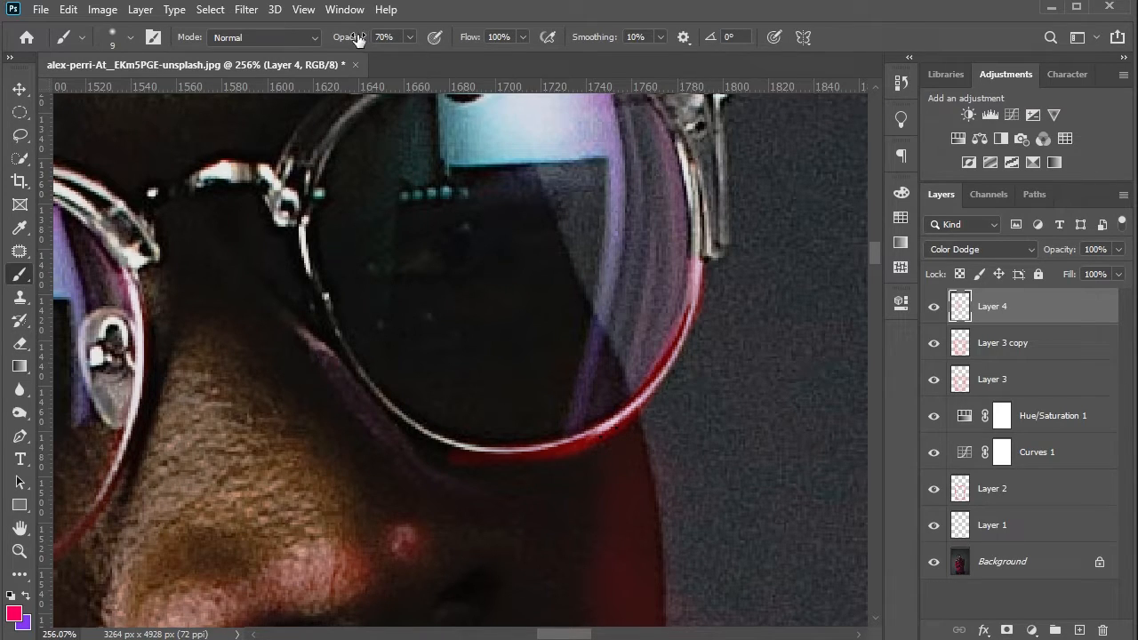
{"action": "left_click_drag", "start_coordinate": [358, 38], "coordinate": [328, 40]}
{"action": "scroll", "coordinate": [739, 270], "scroll_direction": "up", "scroll_amount": 2}
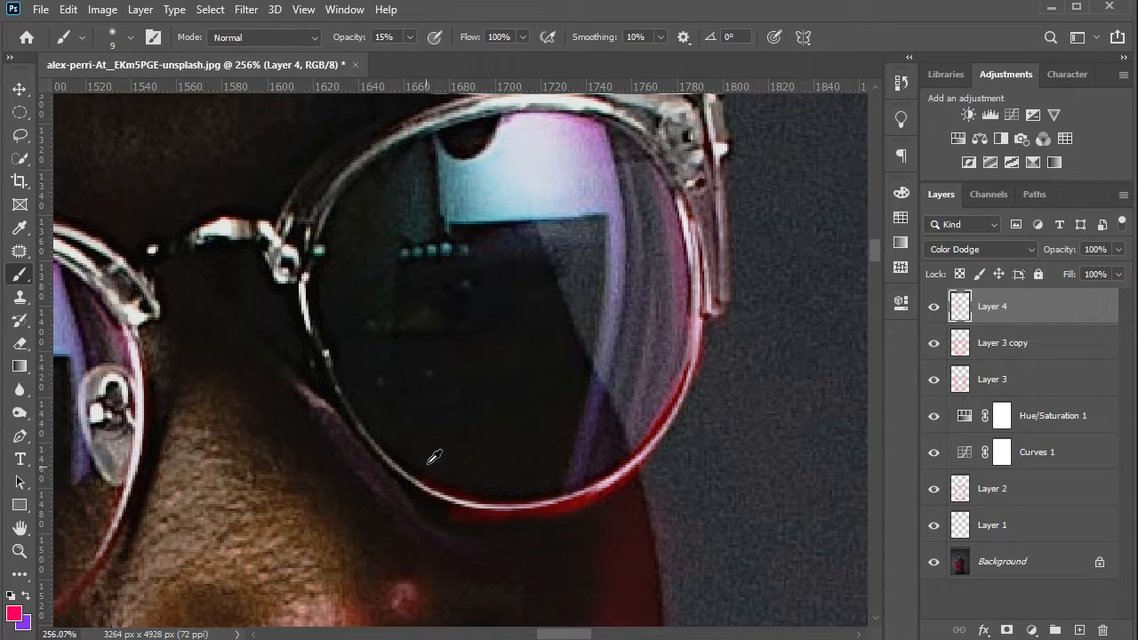
{"action": "scroll", "coordinate": [433, 457], "scroll_direction": "down", "scroll_amount": 2}
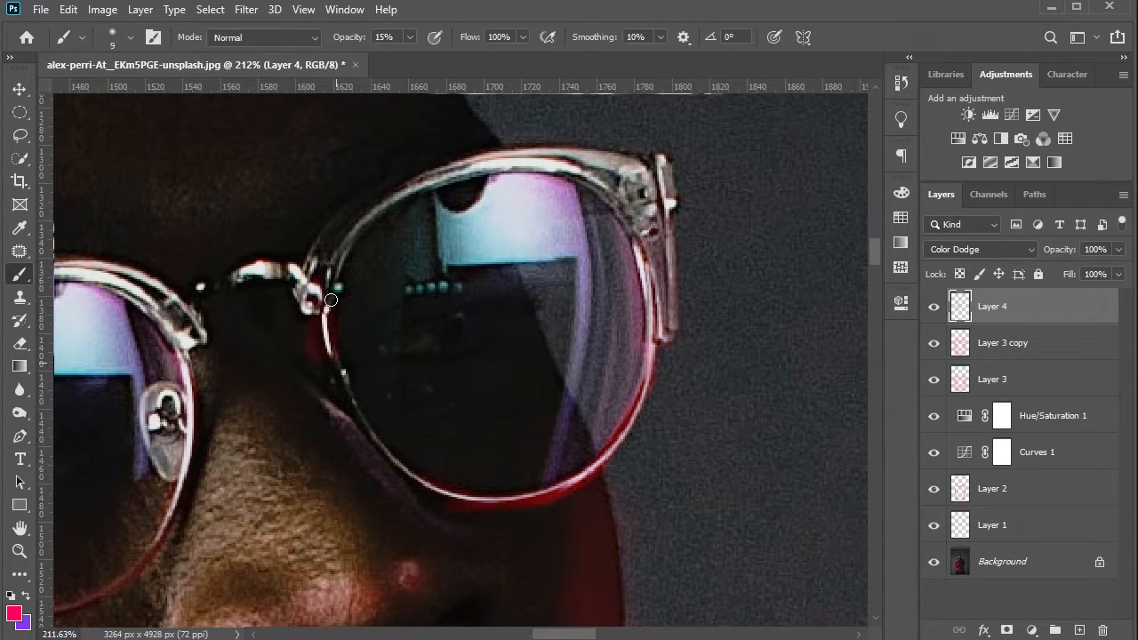
{"action": "scroll", "coordinate": [308, 308], "scroll_direction": "down", "scroll_amount": 8}
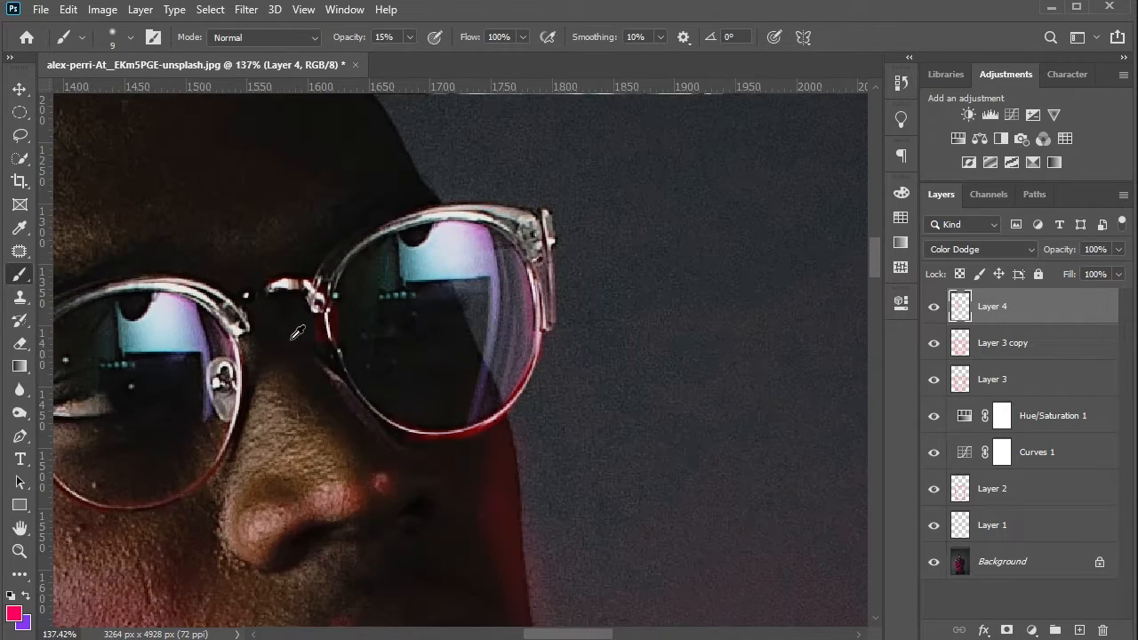
{"action": "scroll", "coordinate": [281, 357], "scroll_direction": "down", "scroll_amount": 5}
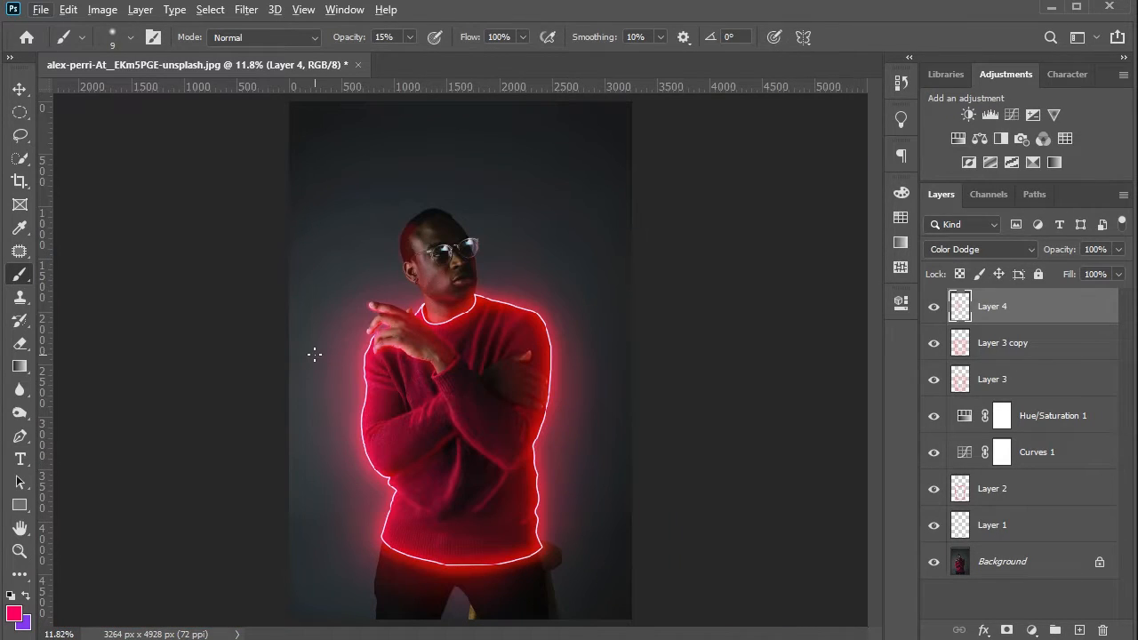
{"action": "scroll", "coordinate": [316, 359], "scroll_direction": "up", "scroll_amount": 6}
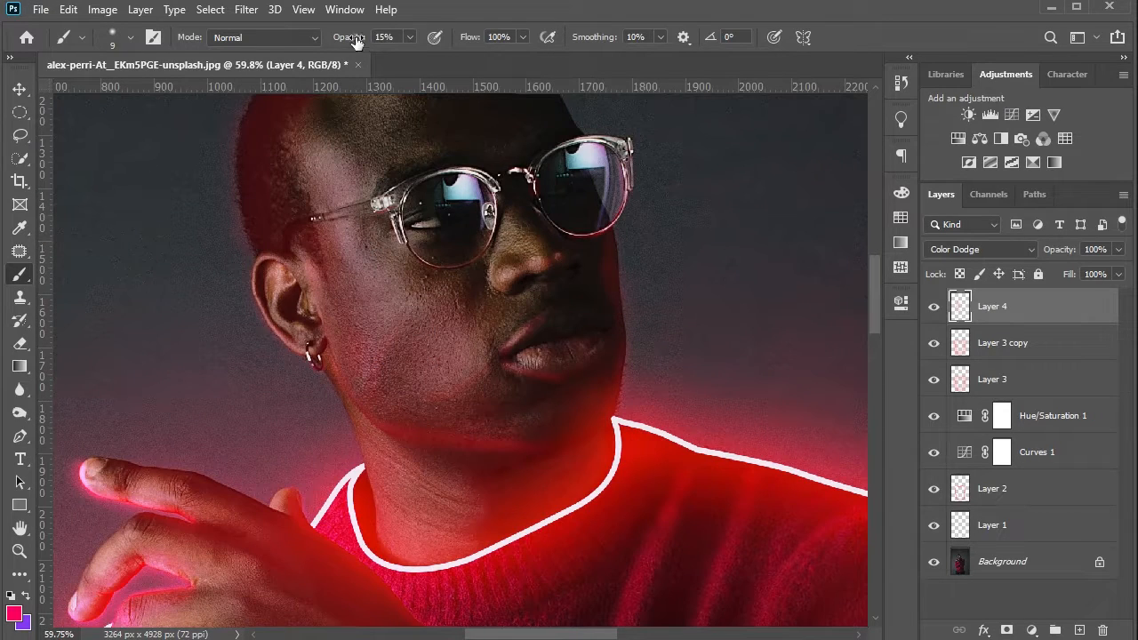
Paint a red highlight along the jawline from the earring to the chin with a 25 px brush at 48% opacity.
{"action": "left_click_drag", "start_coordinate": [356, 42], "coordinate": [388, 50]}
{"action": "scroll", "coordinate": [352, 440], "scroll_direction": "up", "scroll_amount": 2}
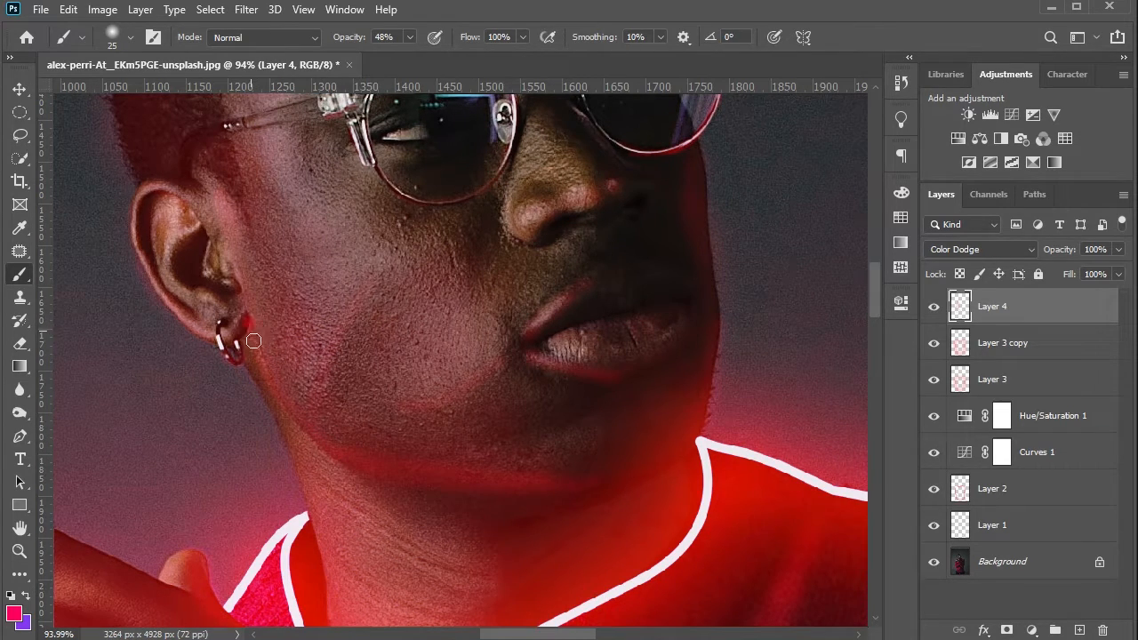
{"action": "mouse_move", "coordinate": [286, 400]}
{"action": "left_mouse_down"}
{"action": "mouse_move", "coordinate": [310, 436]}
{"action": "mouse_move", "coordinate": [381, 480]}
{"action": "mouse_move", "coordinate": [483, 496]}
{"action": "mouse_move", "coordinate": [592, 483]}
{"action": "left_mouse_up"}
{"action": "mouse_move", "coordinate": [451, 488]}
{"action": "left_mouse_down"}
{"action": "mouse_move", "coordinate": [366, 472]}
{"action": "mouse_move", "coordinate": [349, 453]}
{"action": "mouse_move", "coordinate": [429, 479]}
{"action": "mouse_move", "coordinate": [577, 483]}
{"action": "left_mouse_up"}
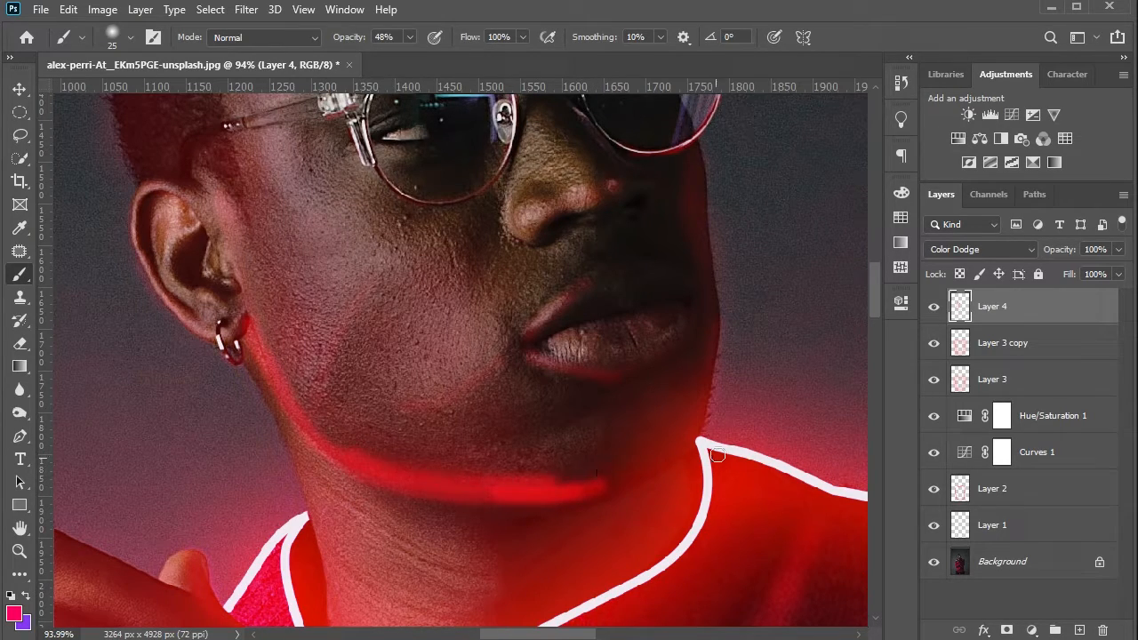
Soften the red jawline highlight with an 80 px Eraser at 17% opacity.
{"action": "left_click", "coordinate": [19, 343]}
{"action": "key", "text": "bracketright"}
{"action": "key", "text": "bracketright"}
{"action": "key", "text": "bracketright"}
{"action": "key", "text": "bracketright"}
{"action": "mouse_move", "coordinate": [252, 334]}
{"action": "left_mouse_down"}
{"action": "mouse_move", "coordinate": [285, 398]}
{"action": "mouse_move", "coordinate": [358, 456]}
{"action": "mouse_move", "coordinate": [464, 487]}
{"action": "mouse_move", "coordinate": [603, 486]}
{"action": "mouse_move", "coordinate": [479, 480]}
{"action": "mouse_move", "coordinate": [557, 472]}
{"action": "mouse_move", "coordinate": [363, 435]}
{"action": "mouse_move", "coordinate": [491, 463]}
{"action": "mouse_move", "coordinate": [572, 463]}
{"action": "mouse_move", "coordinate": [602, 449]}
{"action": "mouse_move", "coordinate": [601, 479]}
{"action": "mouse_move", "coordinate": [613, 471]}
{"action": "mouse_move", "coordinate": [595, 500]}
{"action": "mouse_move", "coordinate": [564, 512]}
{"action": "mouse_move", "coordinate": [607, 473]}
{"action": "mouse_move", "coordinate": [567, 507]}
{"action": "mouse_move", "coordinate": [229, 329]}
{"action": "left_mouse_up"}
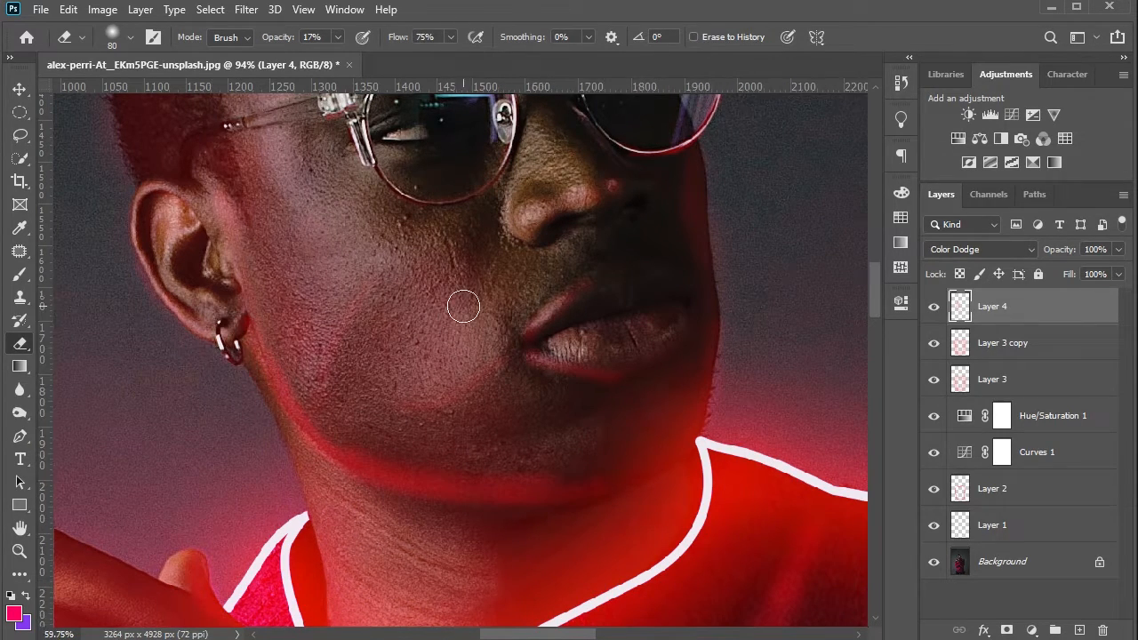
{"action": "scroll", "coordinate": [462, 305], "scroll_direction": "down", "scroll_amount": 6}
{"action": "scroll", "coordinate": [465, 299], "scroll_direction": "up", "scroll_amount": 8}
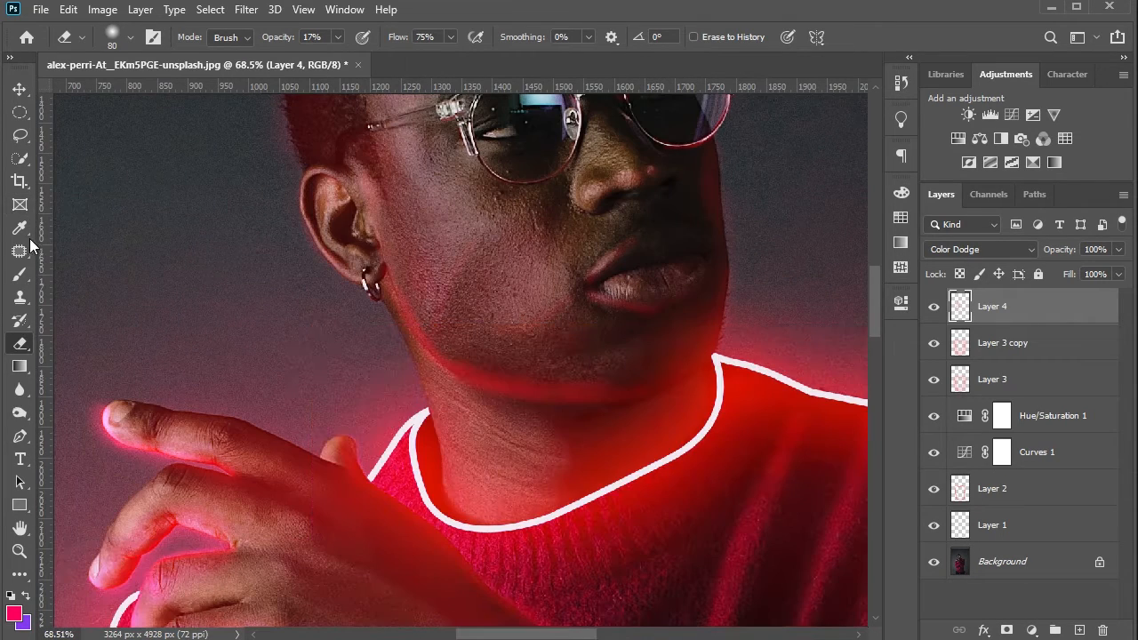
Paint a curved red highlight down the near cheek with a 25 px brush at 48% opacity.
{"action": "left_click", "coordinate": [20, 273]}
{"action": "scroll", "coordinate": [551, 271], "scroll_direction": "up", "scroll_amount": 2}
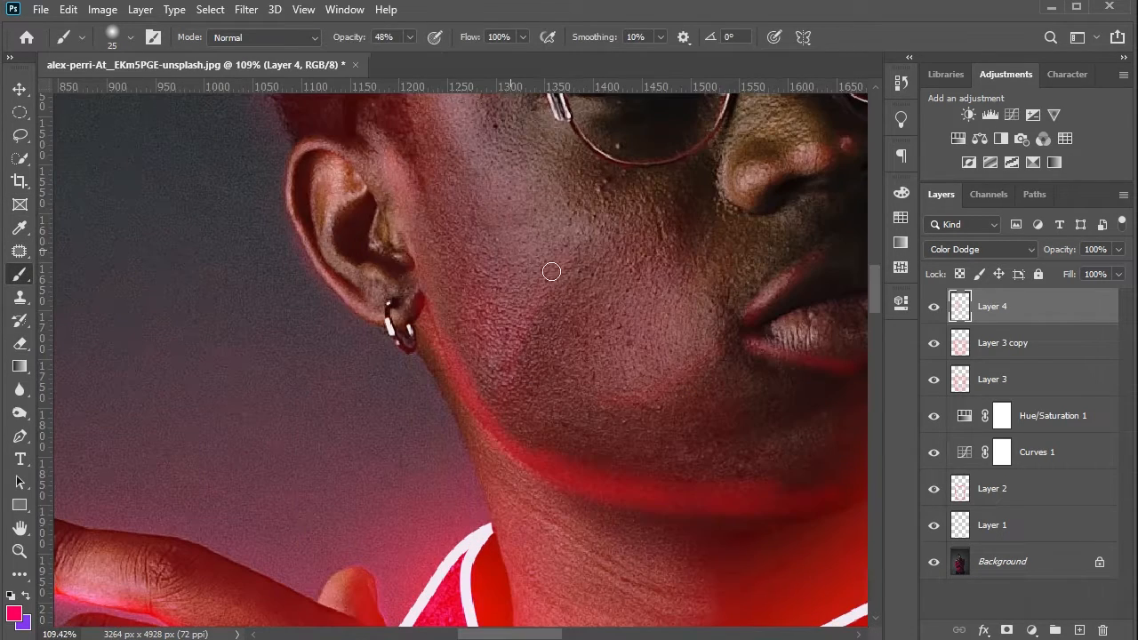
{"action": "mouse_move", "coordinate": [584, 239]}
{"action": "left_mouse_down"}
{"action": "mouse_move", "coordinate": [516, 333]}
{"action": "mouse_move", "coordinate": [500, 376]}
{"action": "left_mouse_up"}
{"action": "scroll", "coordinate": [515, 356], "scroll_direction": "down", "scroll_amount": 6}
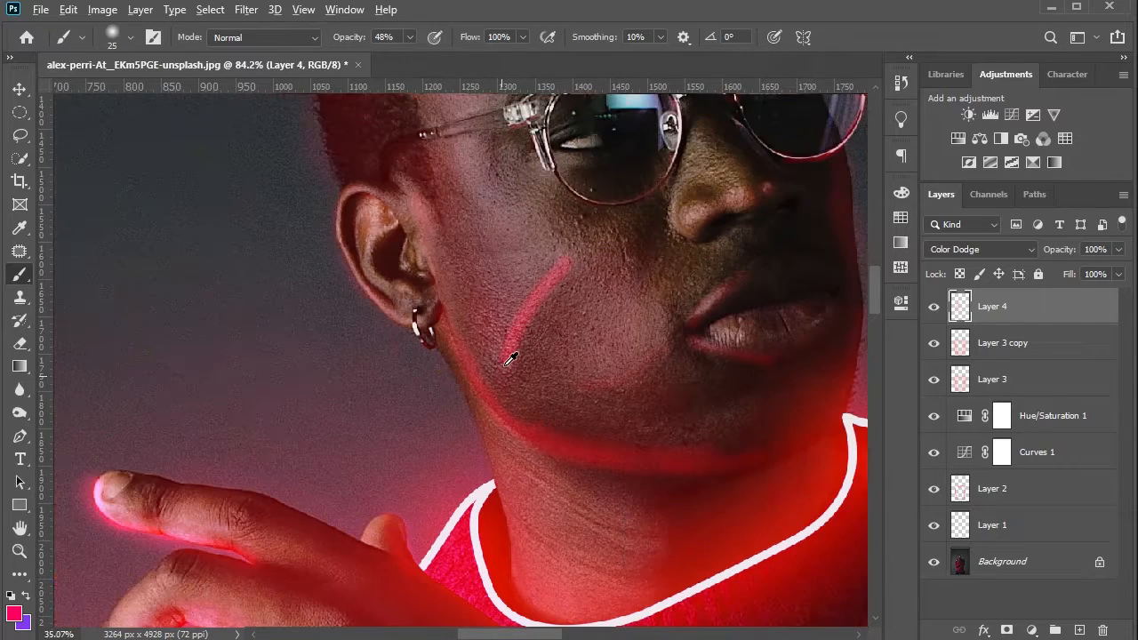
{"action": "scroll", "coordinate": [610, 320], "scroll_direction": "up", "scroll_amount": 6}
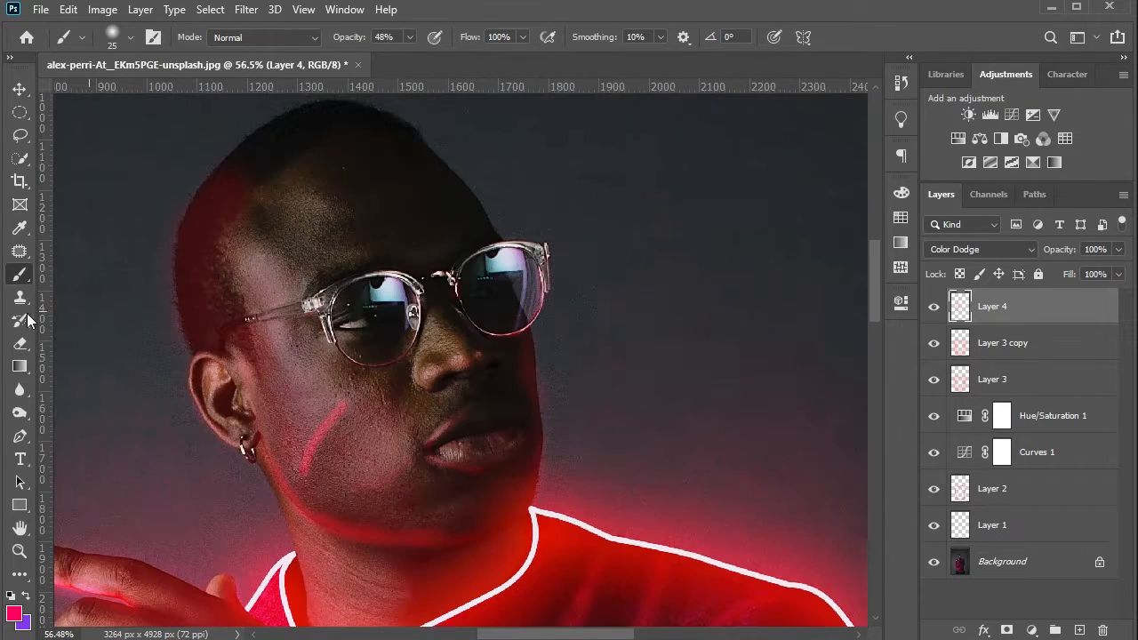
Fade the curved red highlight on the near cheek with the 80 px Eraser at 17% opacity.
{"action": "key", "text": "e"}
{"action": "left_click_drag", "start_coordinate": [335, 426], "coordinate": [297, 475]}
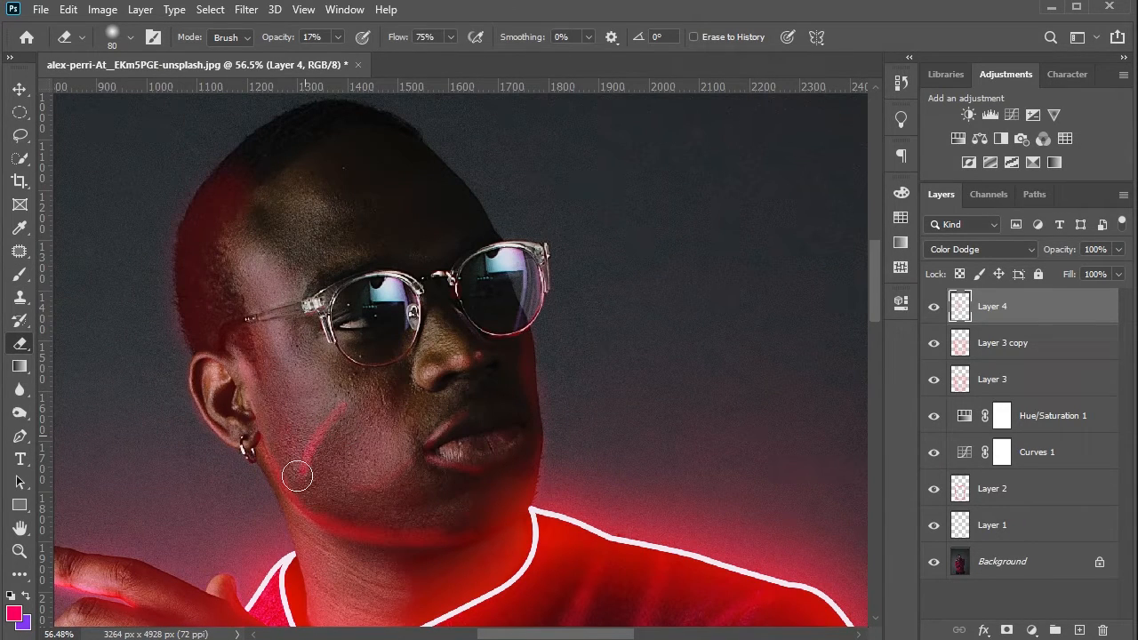
{"action": "scroll", "coordinate": [561, 303], "scroll_direction": "down", "scroll_amount": 5}
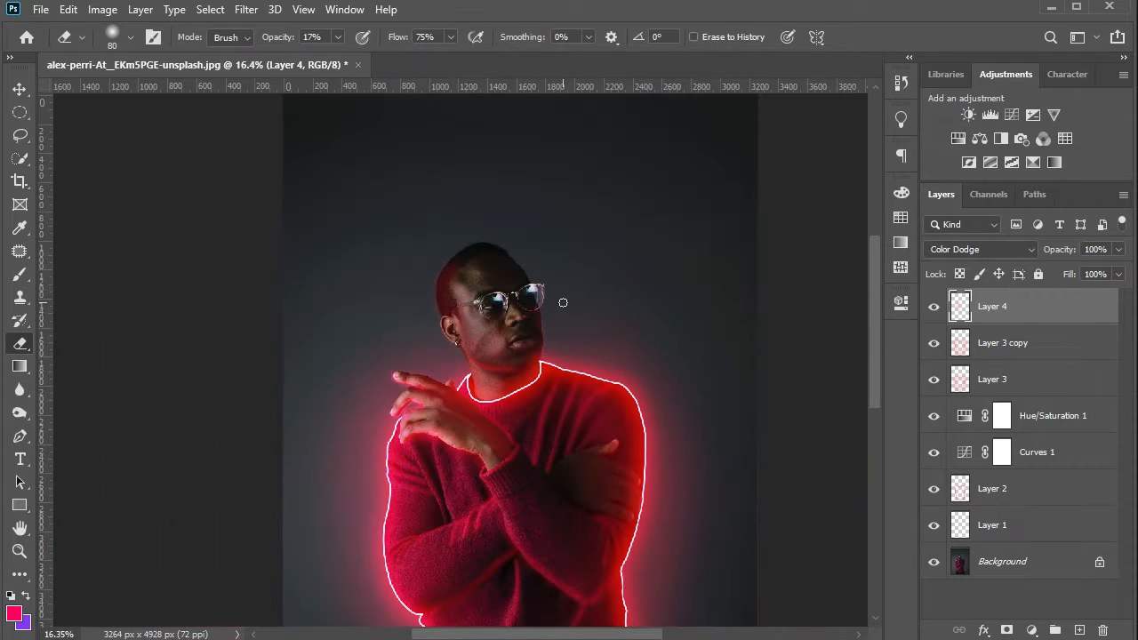
{"action": "scroll", "coordinate": [524, 304], "scroll_direction": "up", "scroll_amount": 4}
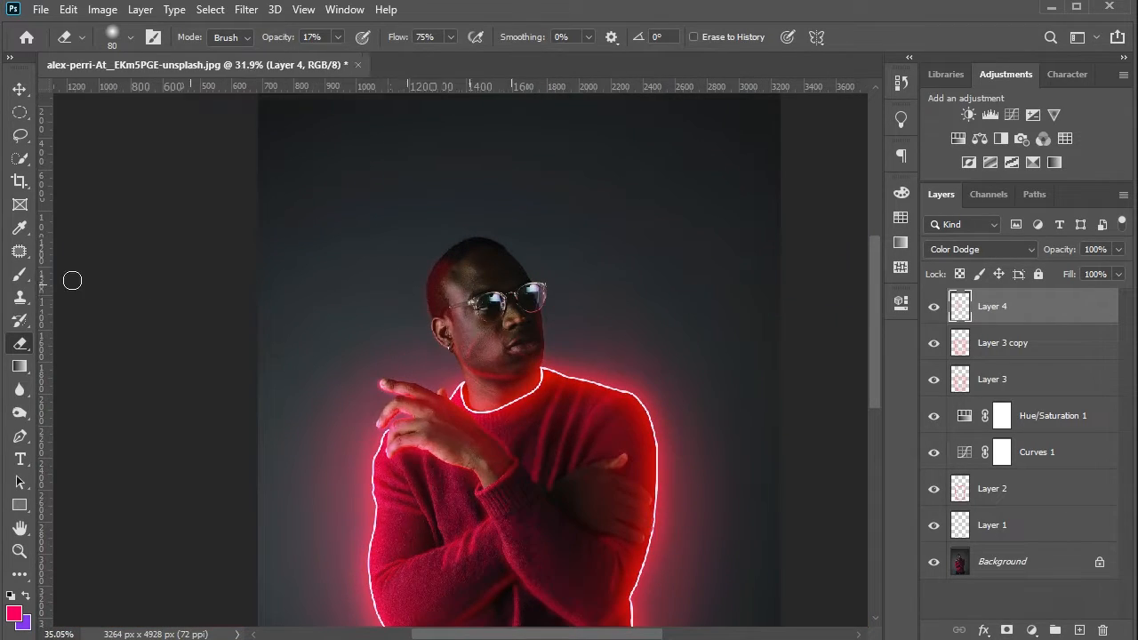
Brush soft red light from the temple down over the near cheek with a 125 px brush at 18% opacity, and deselect the layer.
{"action": "key", "text": "b"}
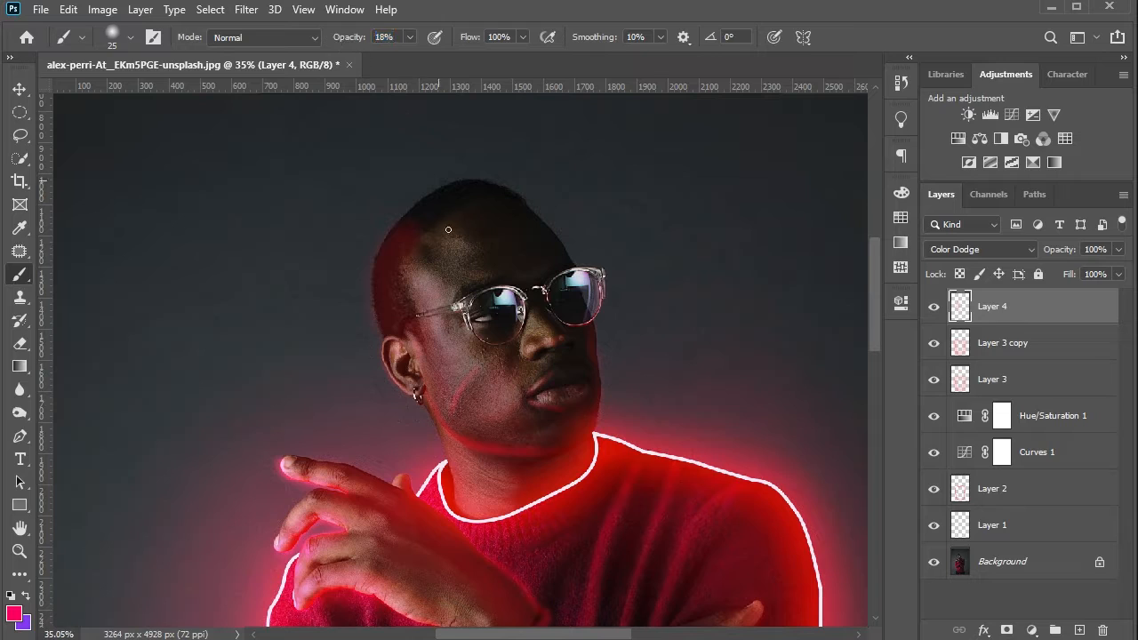
{"action": "key", "text": "bracketright"}
{"action": "key", "text": "bracketright"}
{"action": "key", "text": "bracketright"}
{"action": "key", "text": "bracketright"}
{"action": "mouse_move", "coordinate": [419, 311]}
{"action": "left_mouse_down"}
{"action": "mouse_move", "coordinate": [438, 346]}
{"action": "mouse_move", "coordinate": [434, 330]}
{"action": "mouse_move", "coordinate": [476, 362]}
{"action": "mouse_move", "coordinate": [483, 403]}
{"action": "left_mouse_up"}
{"action": "scroll", "coordinate": [510, 414], "scroll_direction": "down", "scroll_amount": 5}
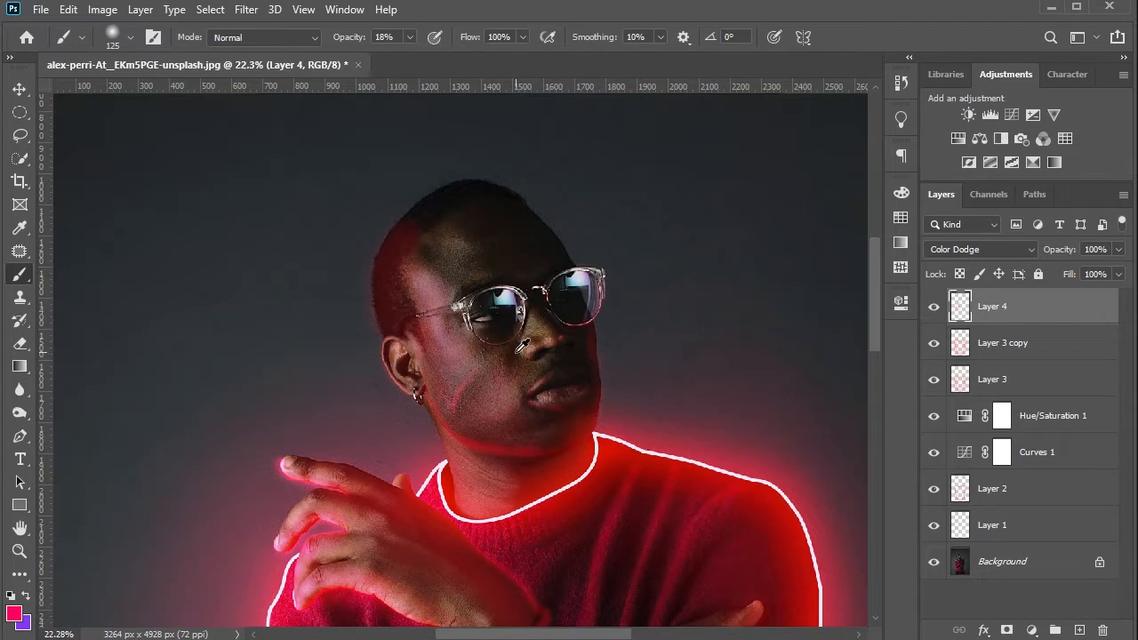
{"action": "left_click", "coordinate": [20, 90]}
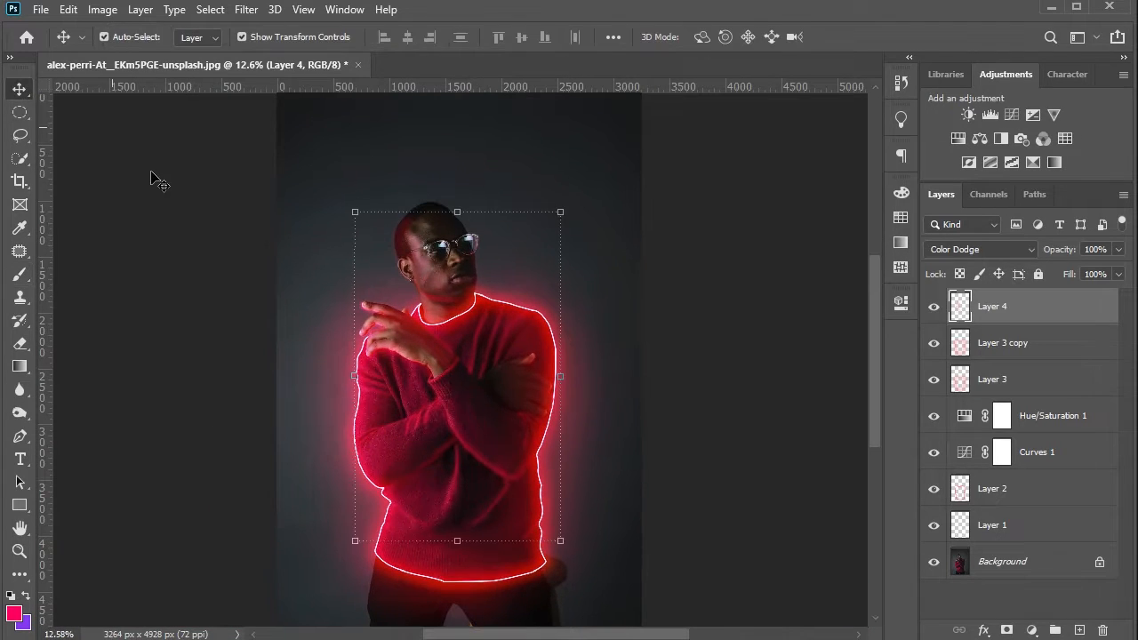
{"action": "left_click", "coordinate": [150, 173]}
{"action": "scroll", "coordinate": [575, 265], "scroll_direction": "down", "scroll_amount": 2}
{"action": "scroll", "coordinate": [486, 263], "scroll_direction": "up", "scroll_amount": 3}
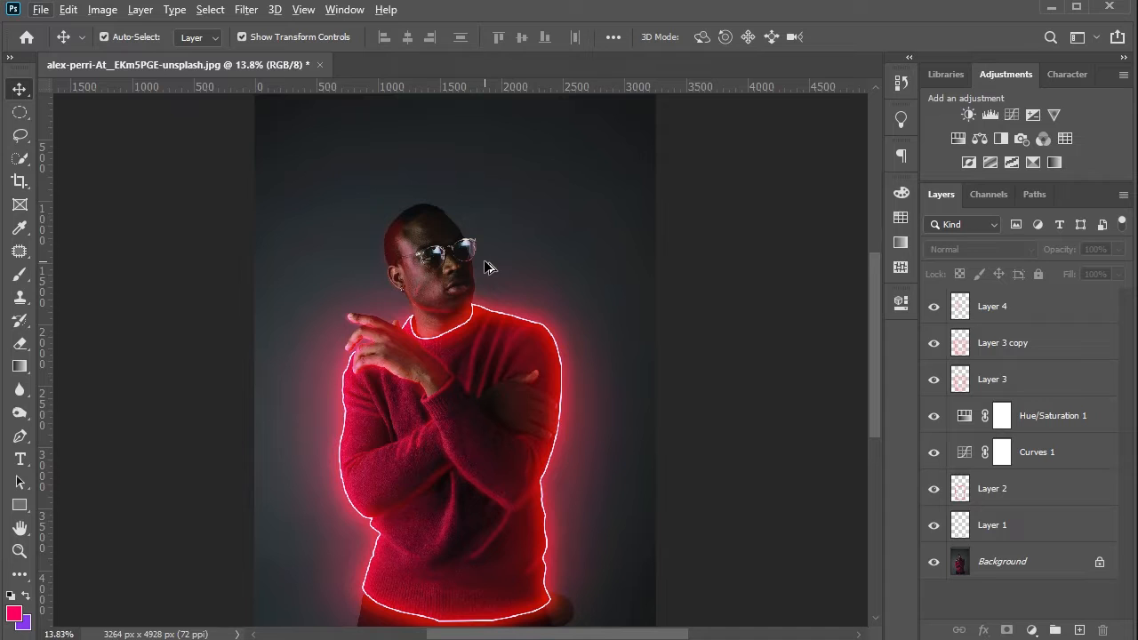